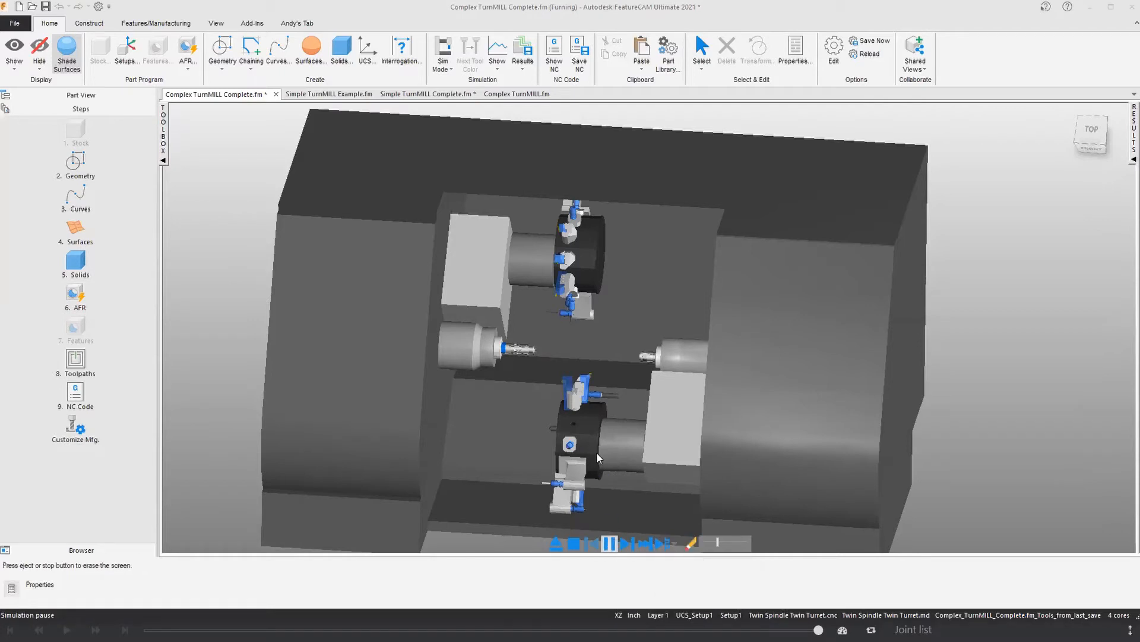
Step: Run the machine simulation of the complex part, watch both turrets and spindles up close at a higher speed, and exit the simulation
left_click(609, 543)
mouse_move(592, 433)
middle_mouse_down()
mouse_move(587, 416)
mouse_move(600, 446)
middle_mouse_up()
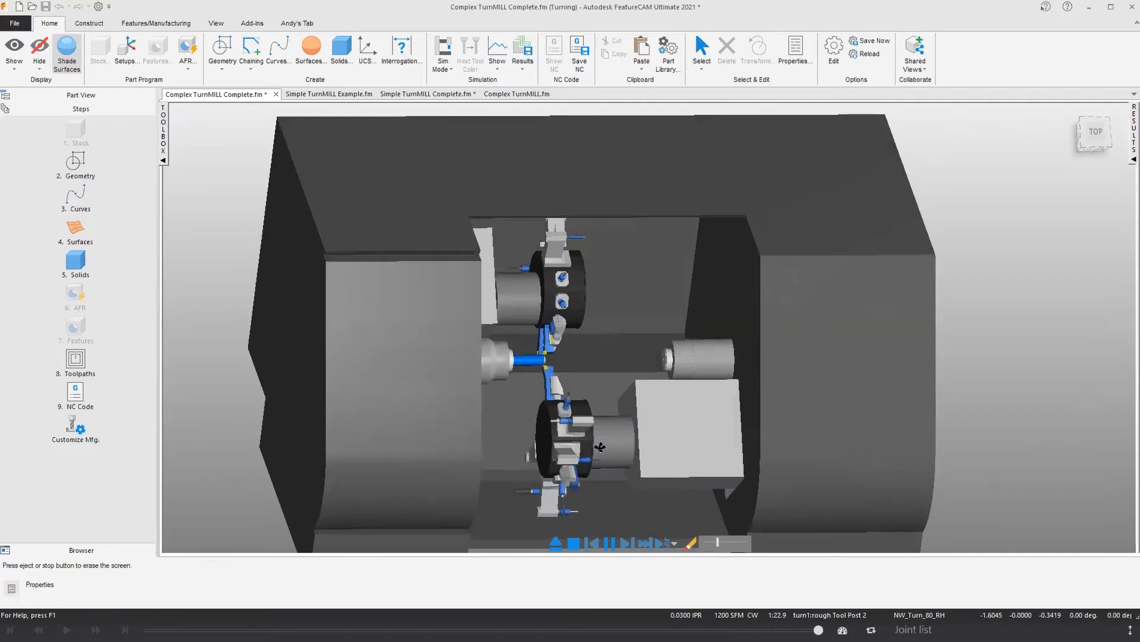
scroll(600, 446, "up", 3)
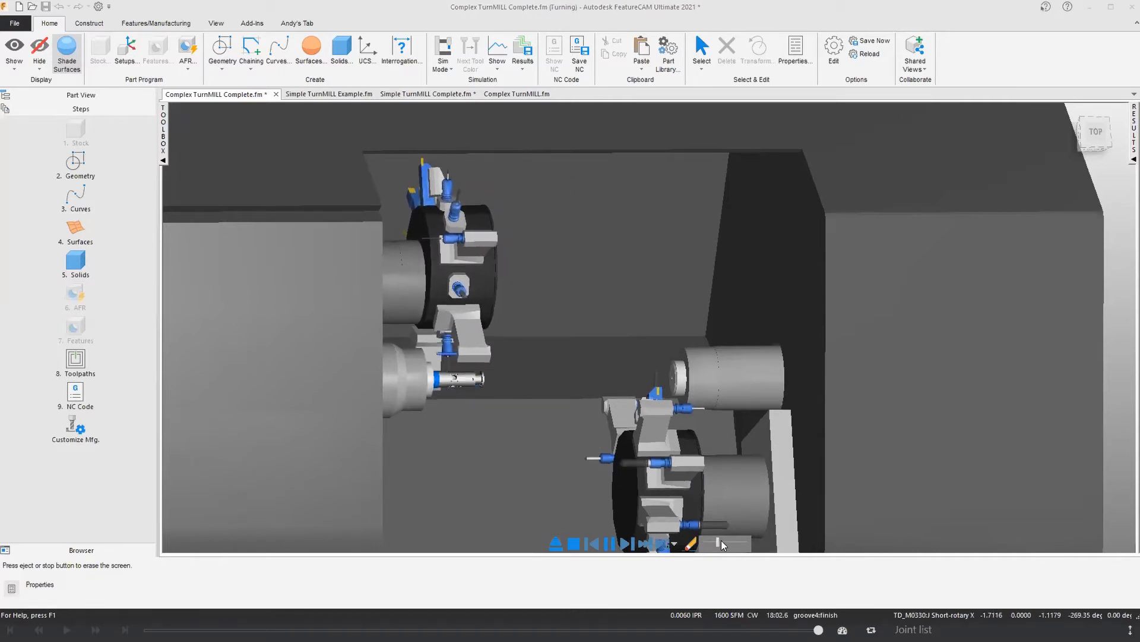
left_click_drag(721, 540, 726, 539)
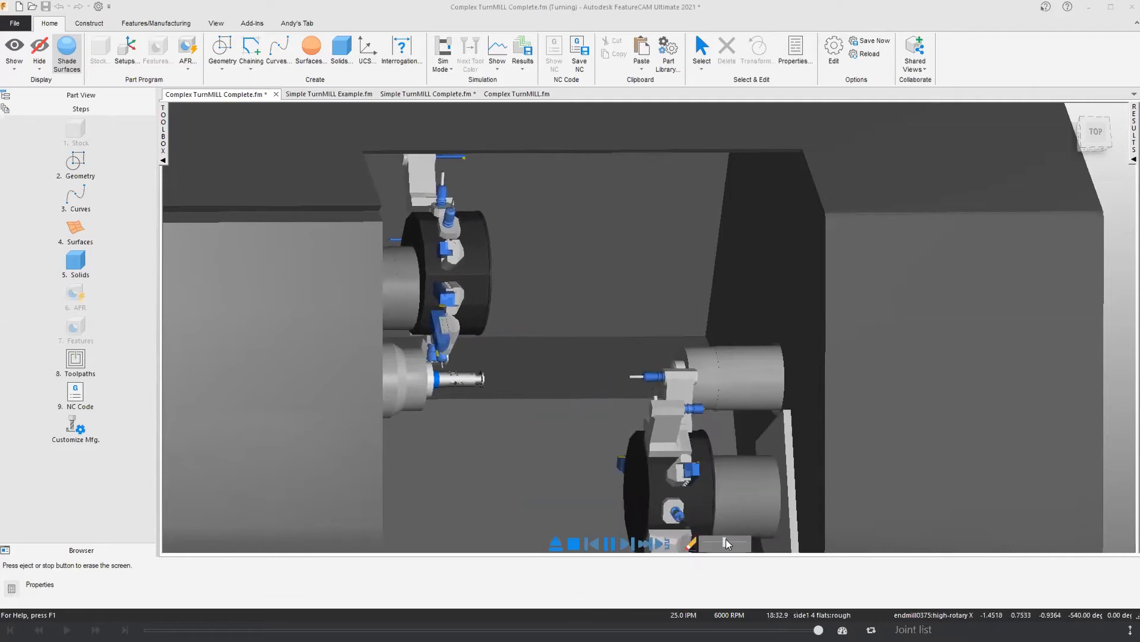
middle_click_drag(723, 423, 726, 448)
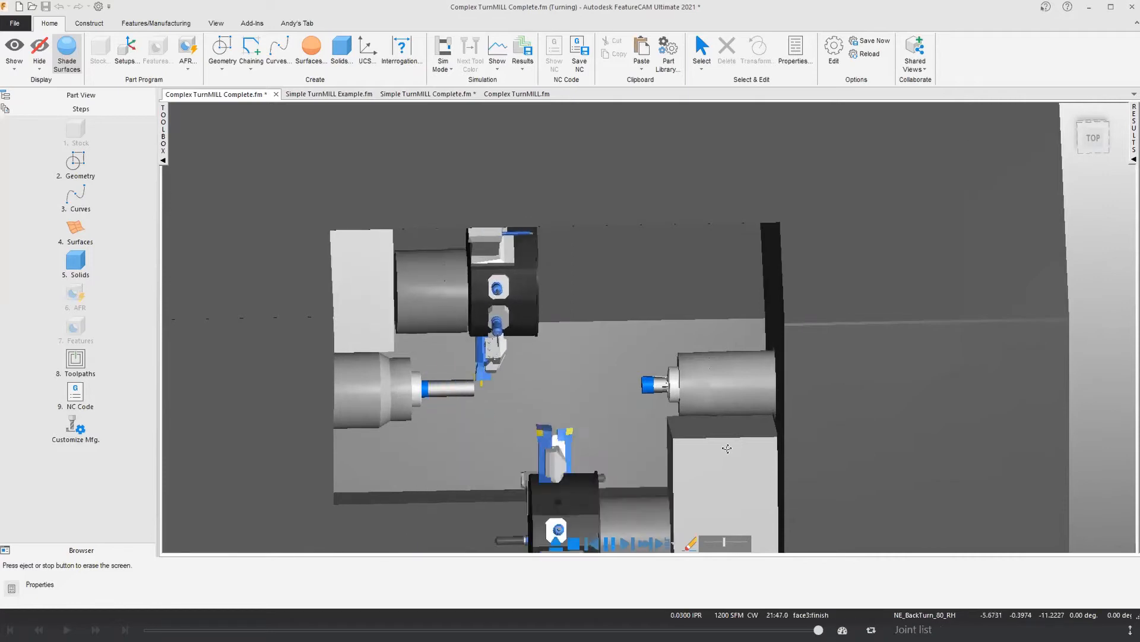
scroll(744, 371, "up", 5)
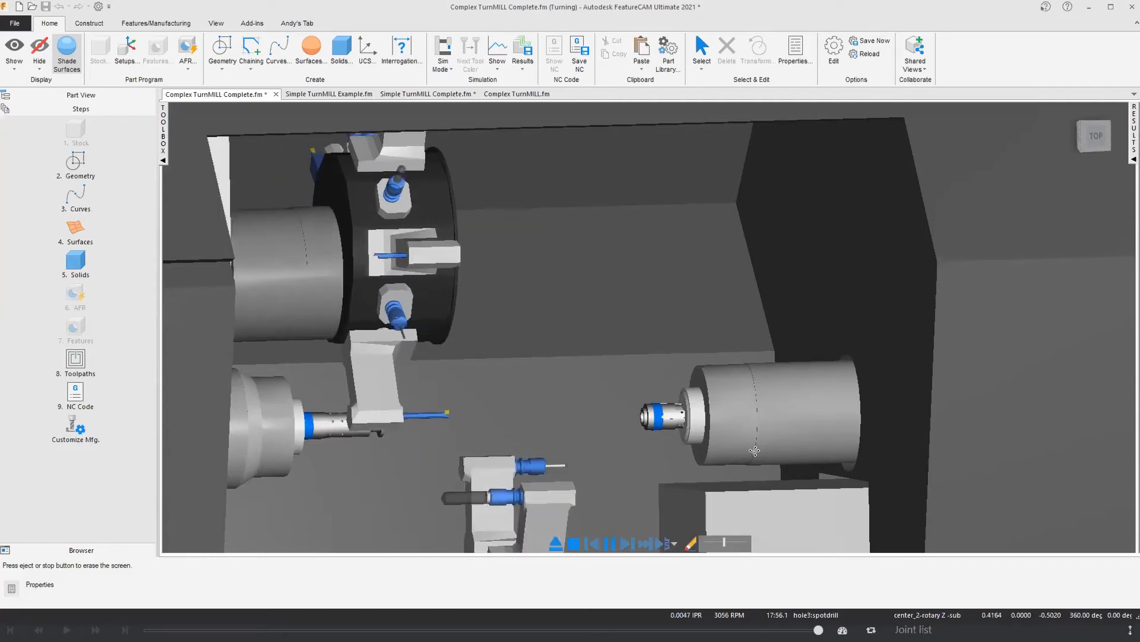
left_click(556, 543)
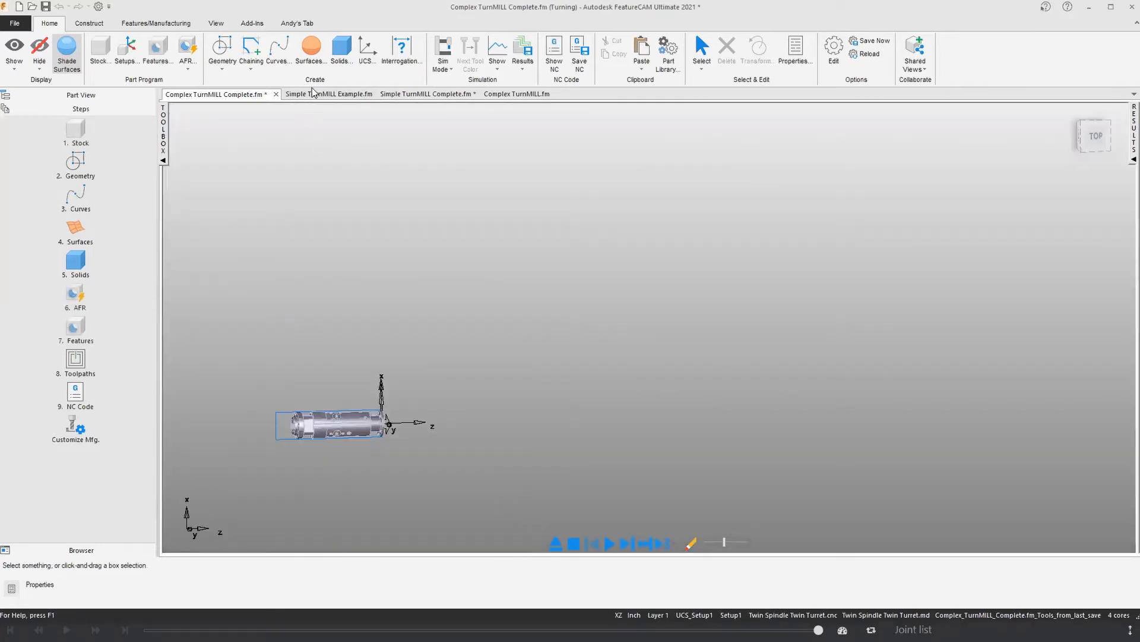
Step: Open Simple TurnMILL Example.fm and review its Turn/Bore machining attributes without changing them
left_click(329, 98)
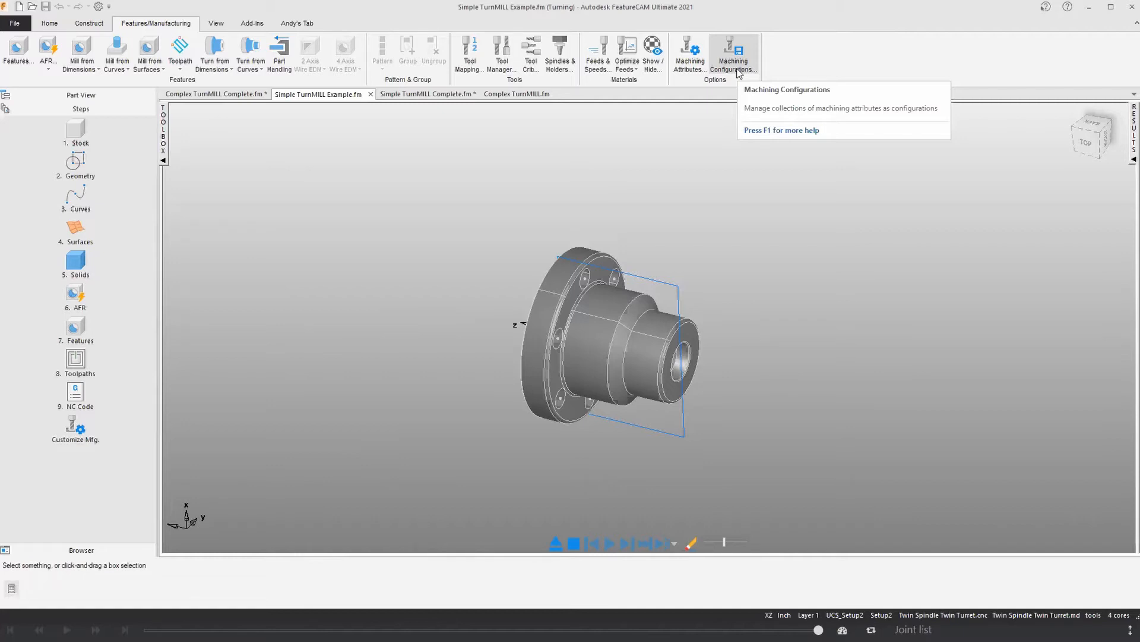
left_click(698, 71)
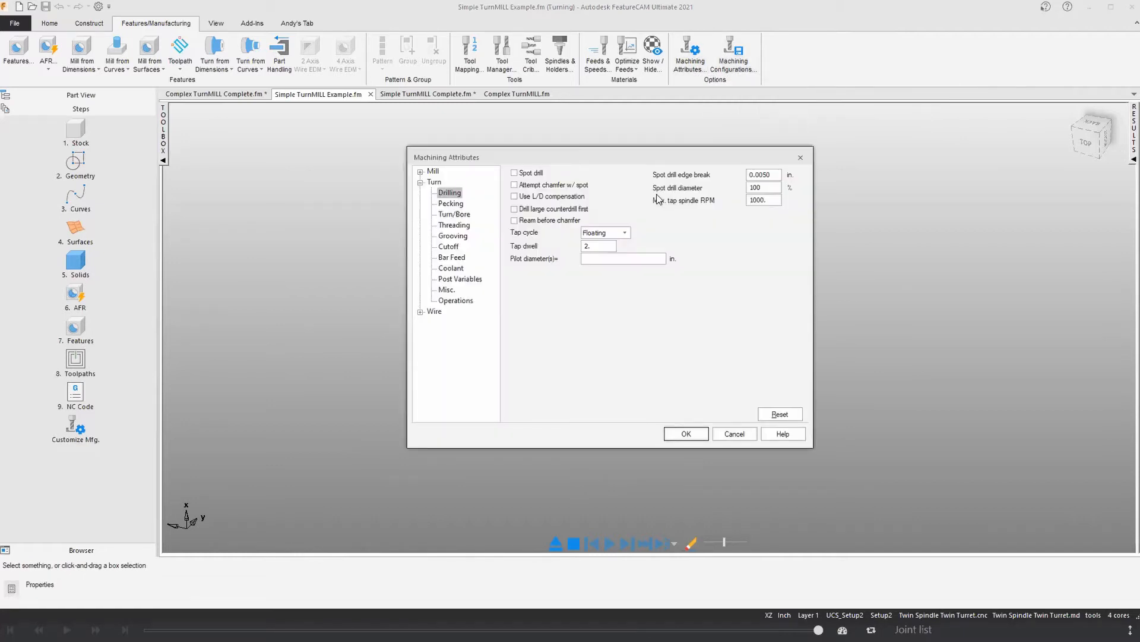
left_click(454, 215)
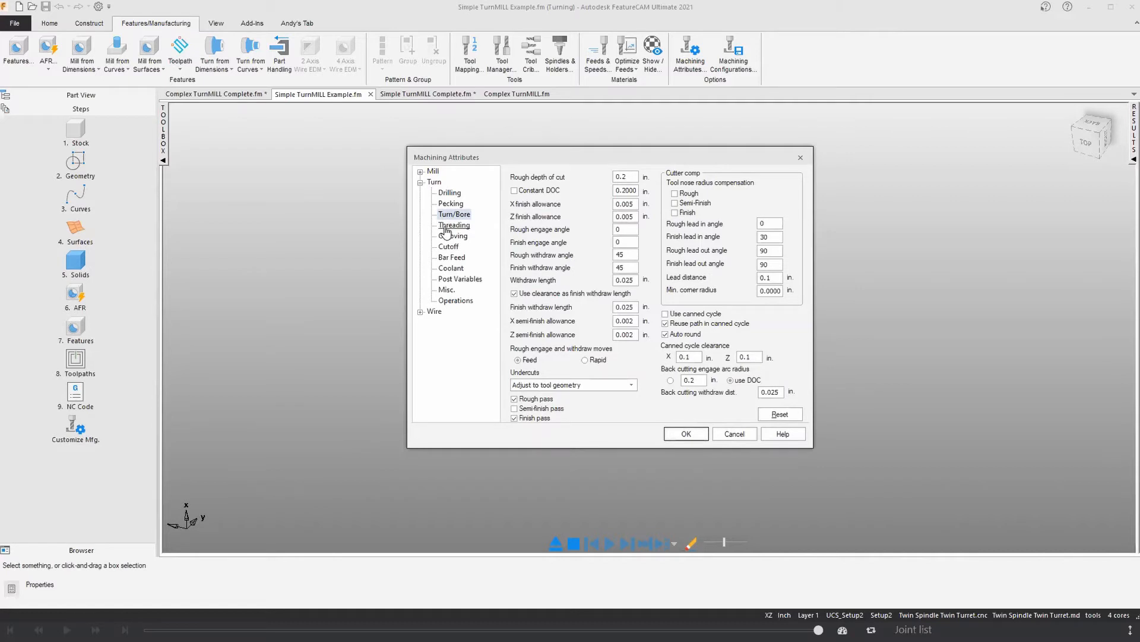
left_click(800, 158)
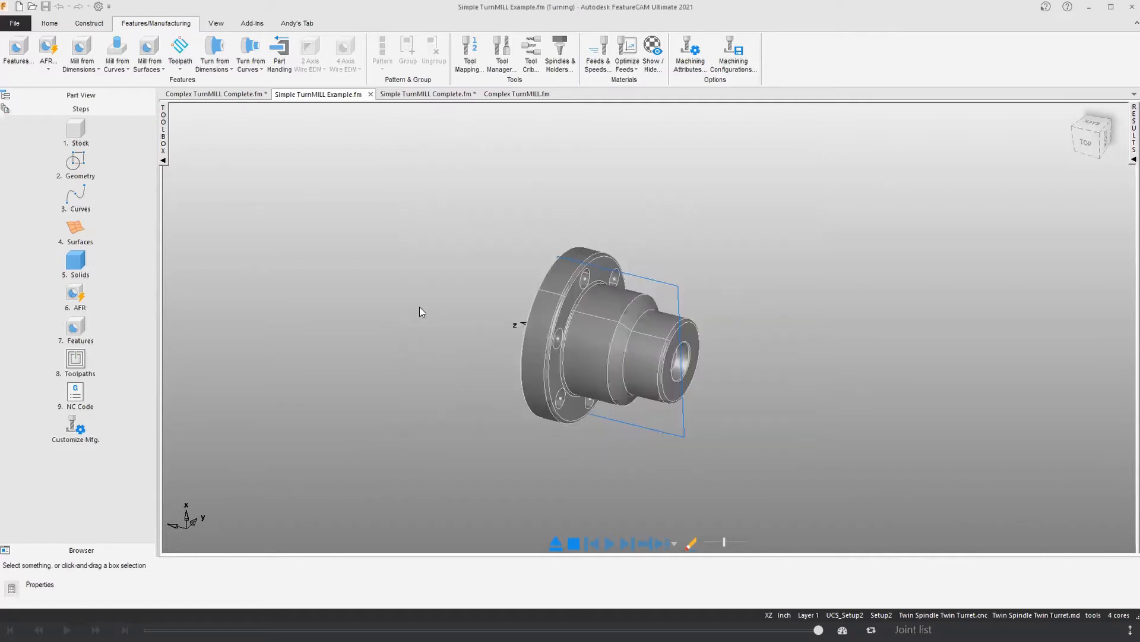
Step: Check the stock outline around the flanged part and start Automatic Feature Recognition on its solid
left_click(51, 23)
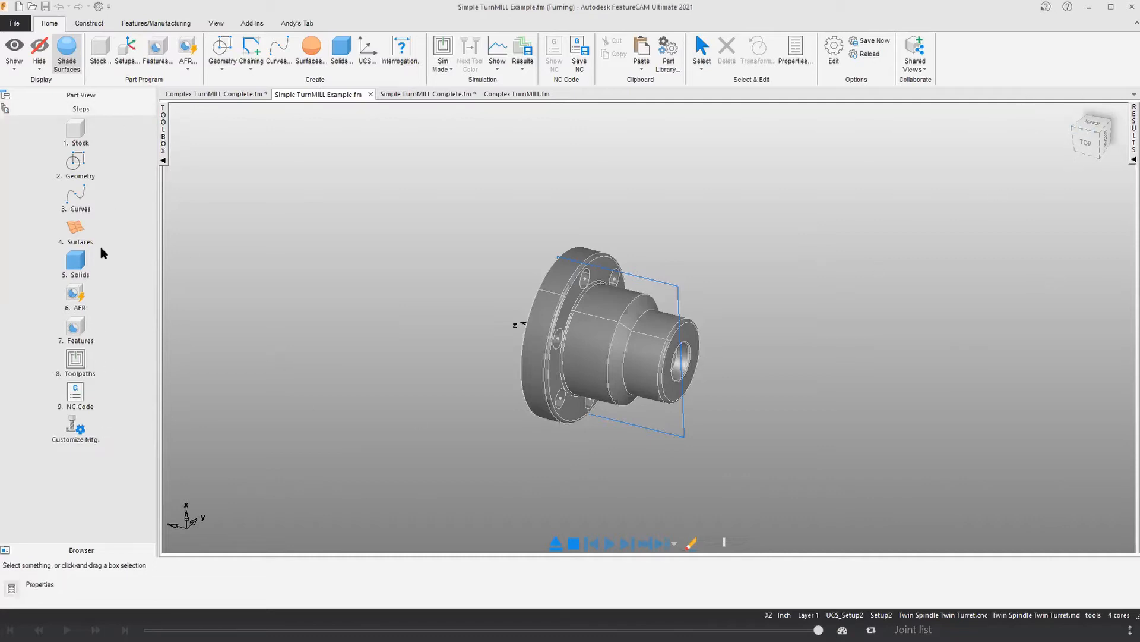
left_click(678, 292)
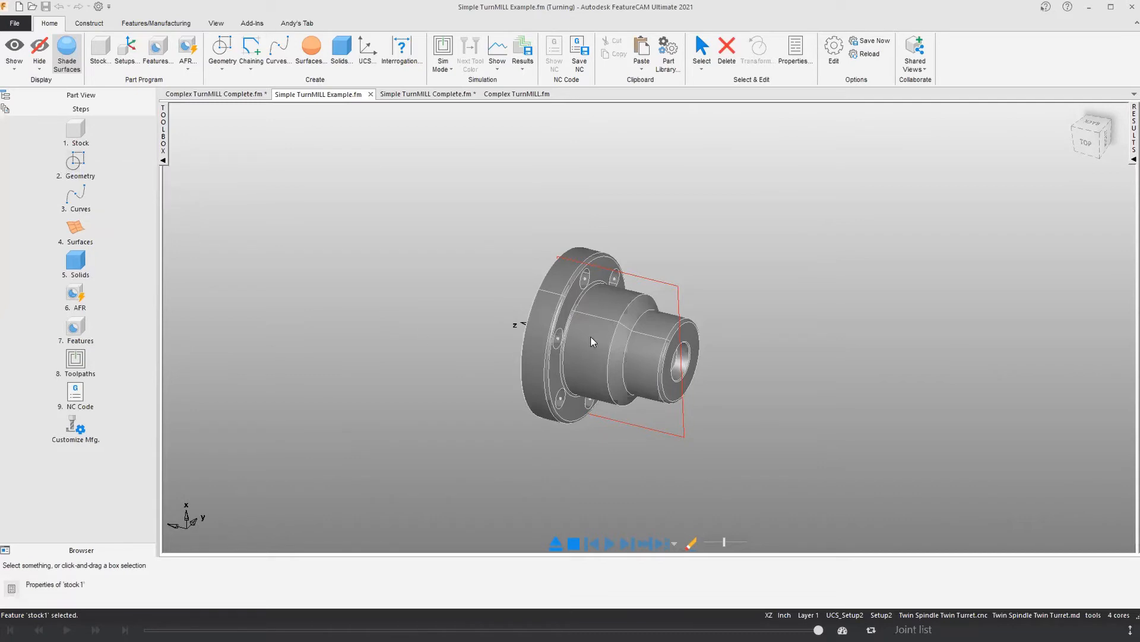
left_click(448, 331)
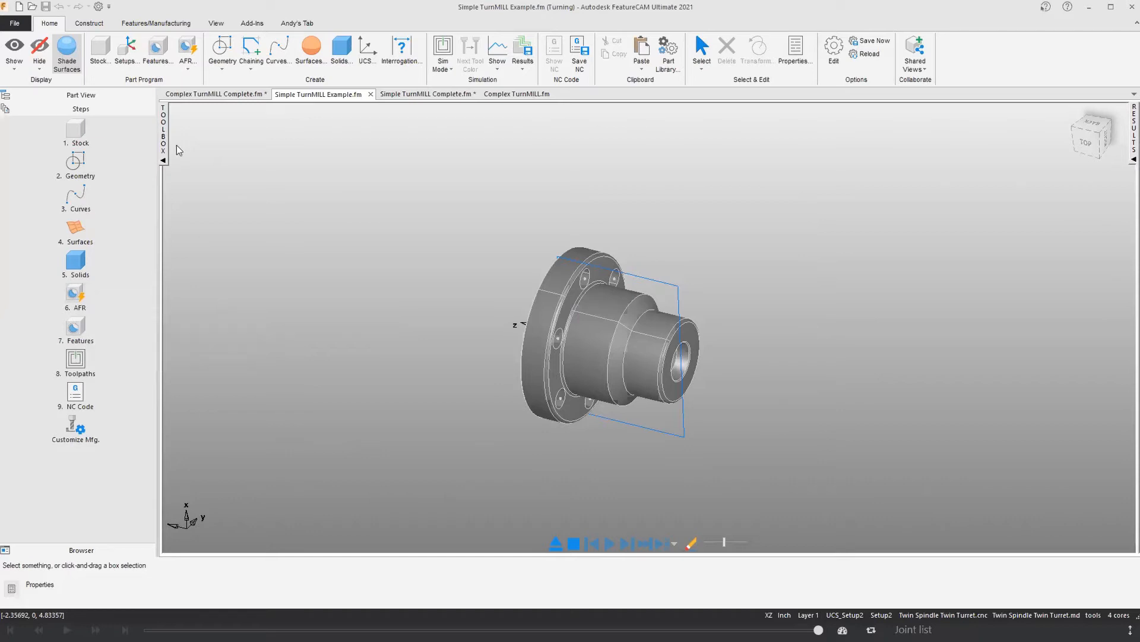
left_click(188, 52)
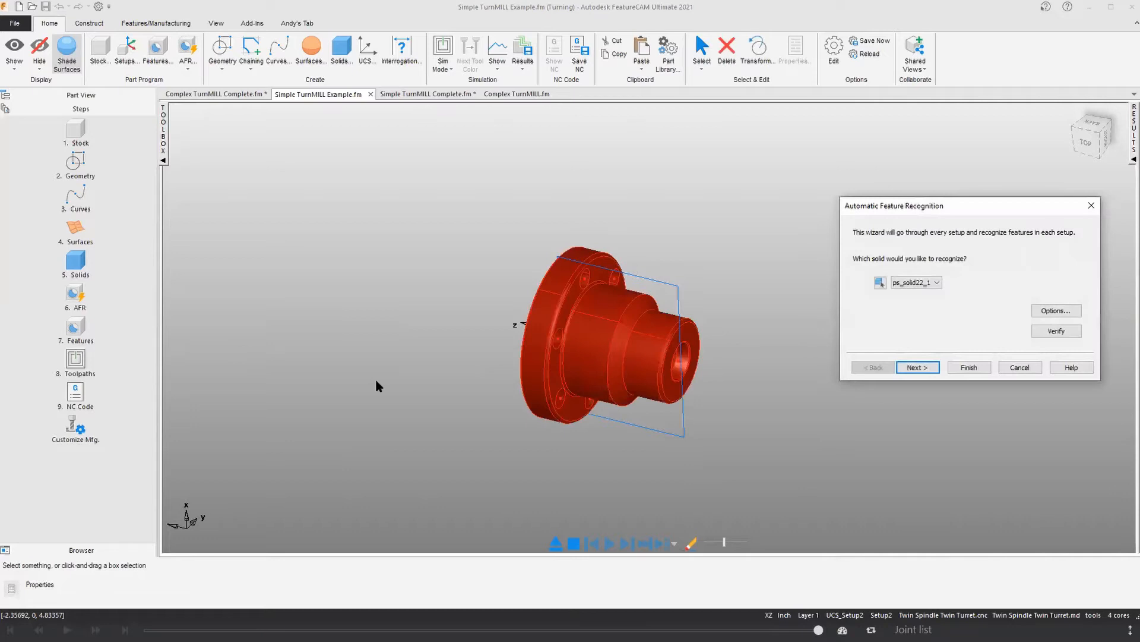
Step: Show the part tree and compare the Setup2 and Setup1 coordinate systems on the model
left_click(106, 95)
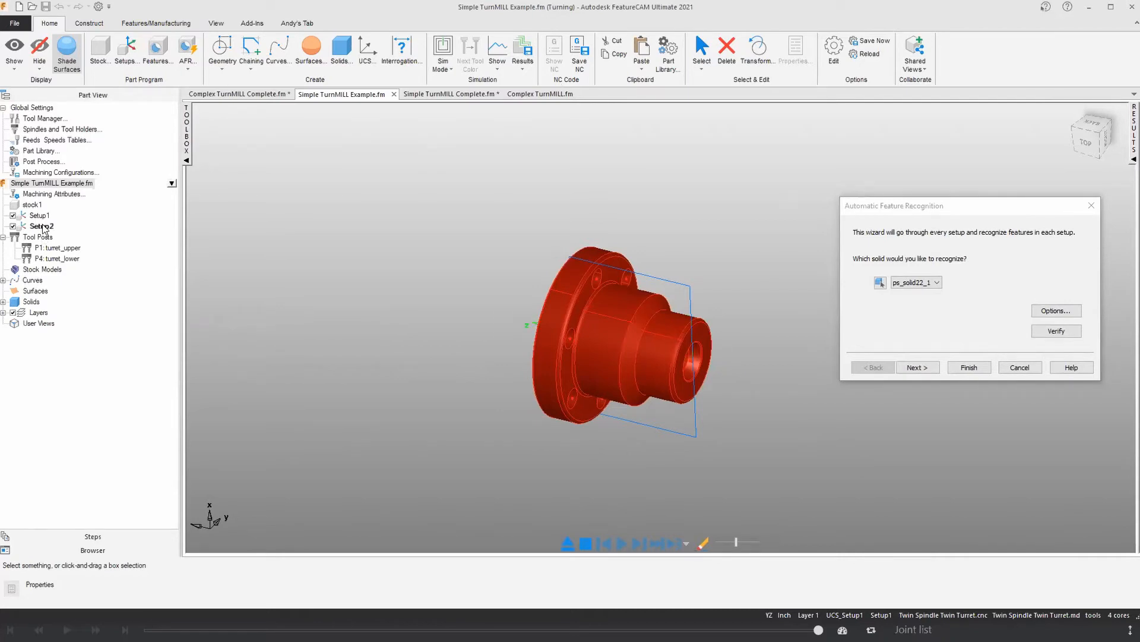
middle_click_drag(454, 460, 487, 469)
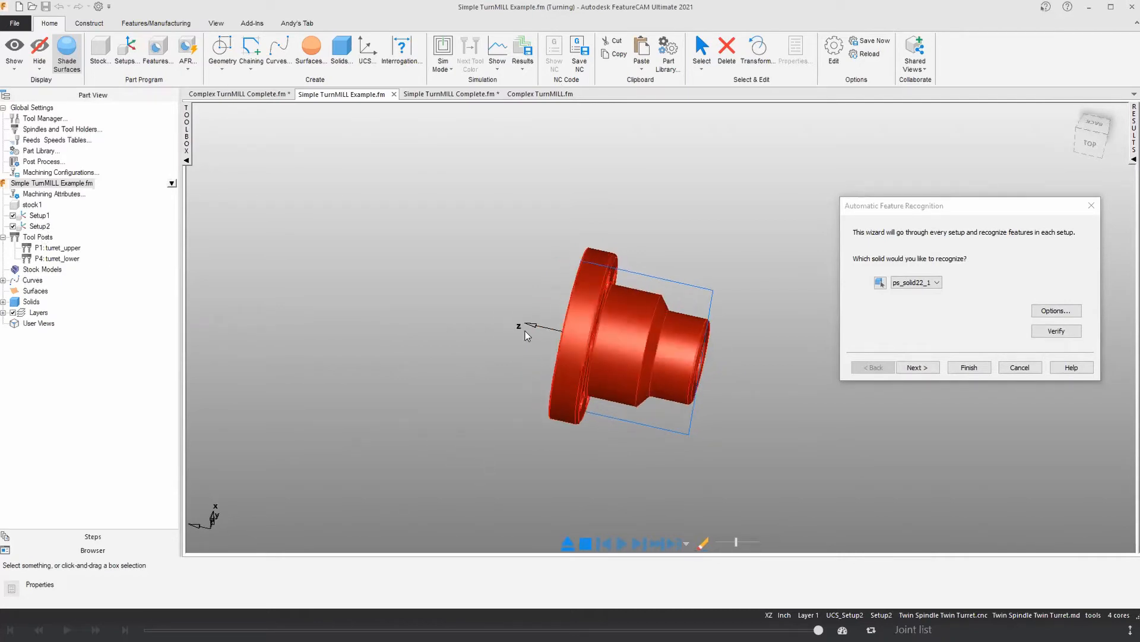
left_click(41, 216)
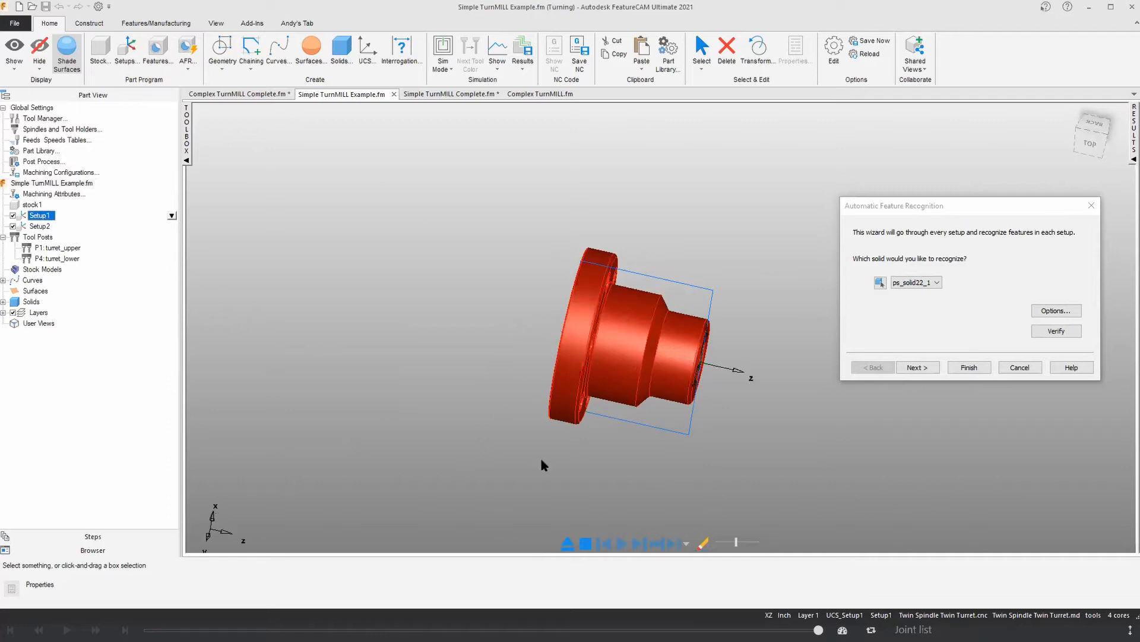
middle_click_drag(701, 404, 389, 451)
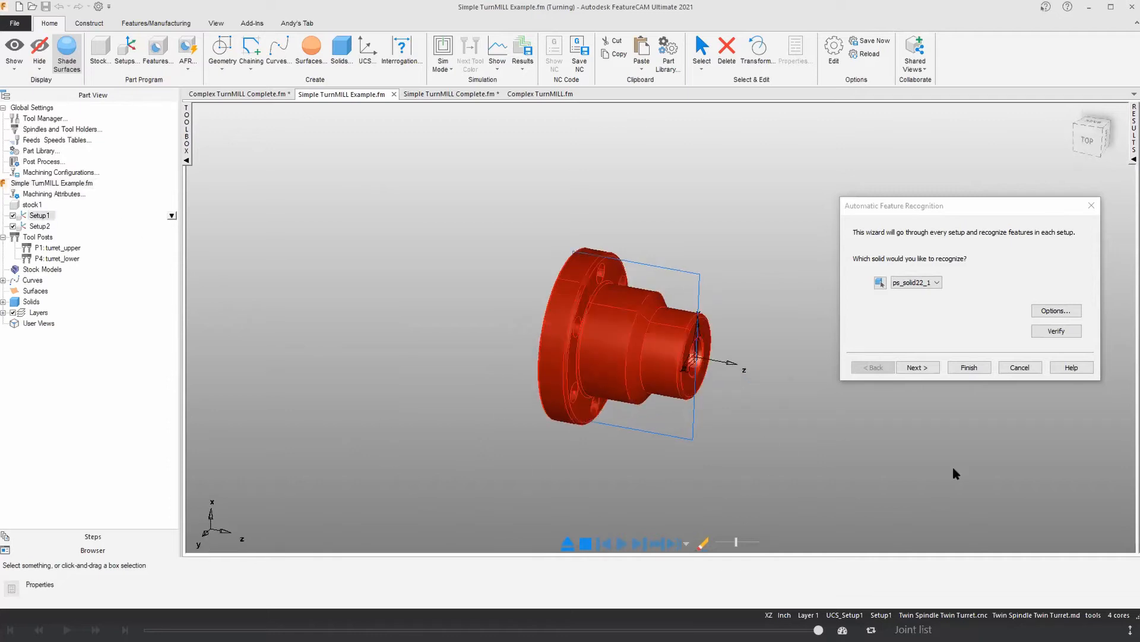
Step: Run the recognition on solid ps_solid22_1 for both Setup1 and Setup2
left_click(916, 367)
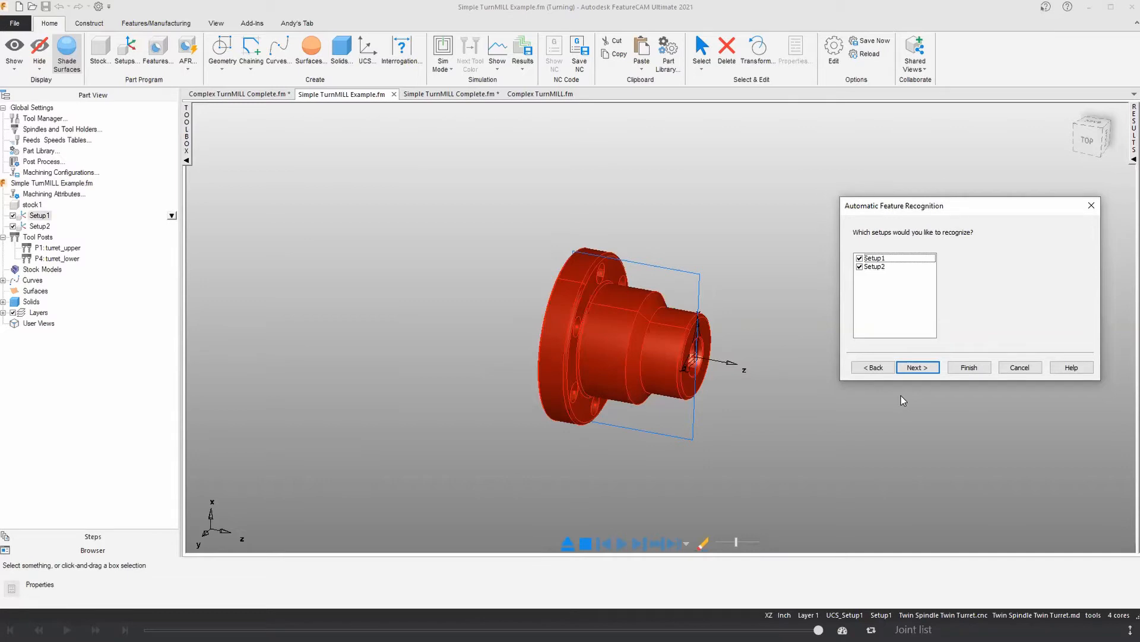
left_click_drag(915, 212, 876, 203)
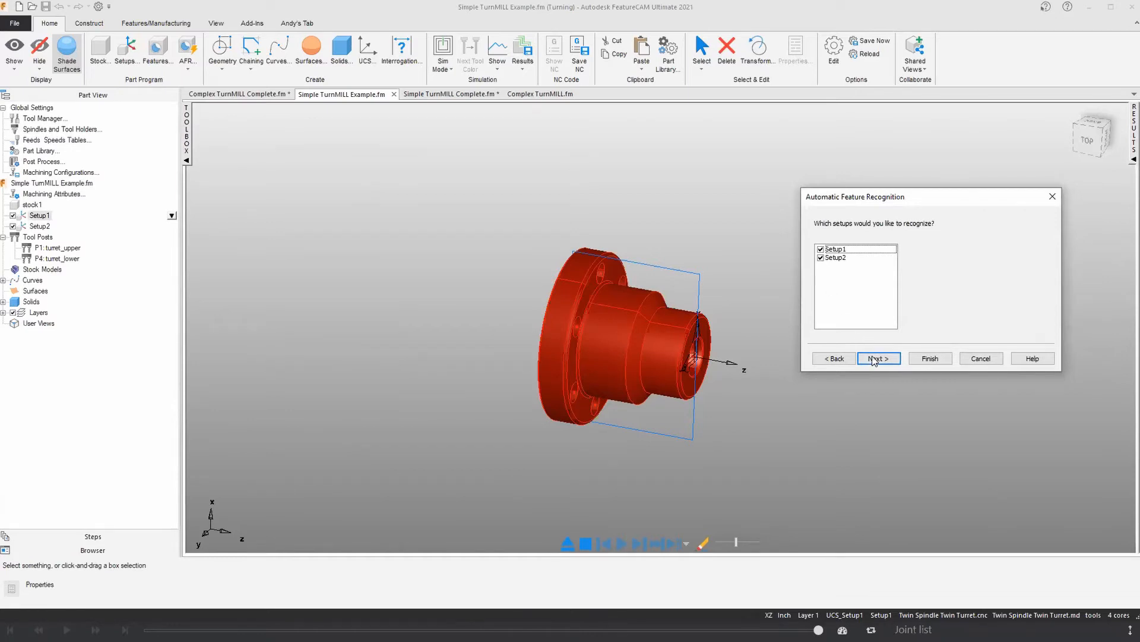
left_click(878, 359)
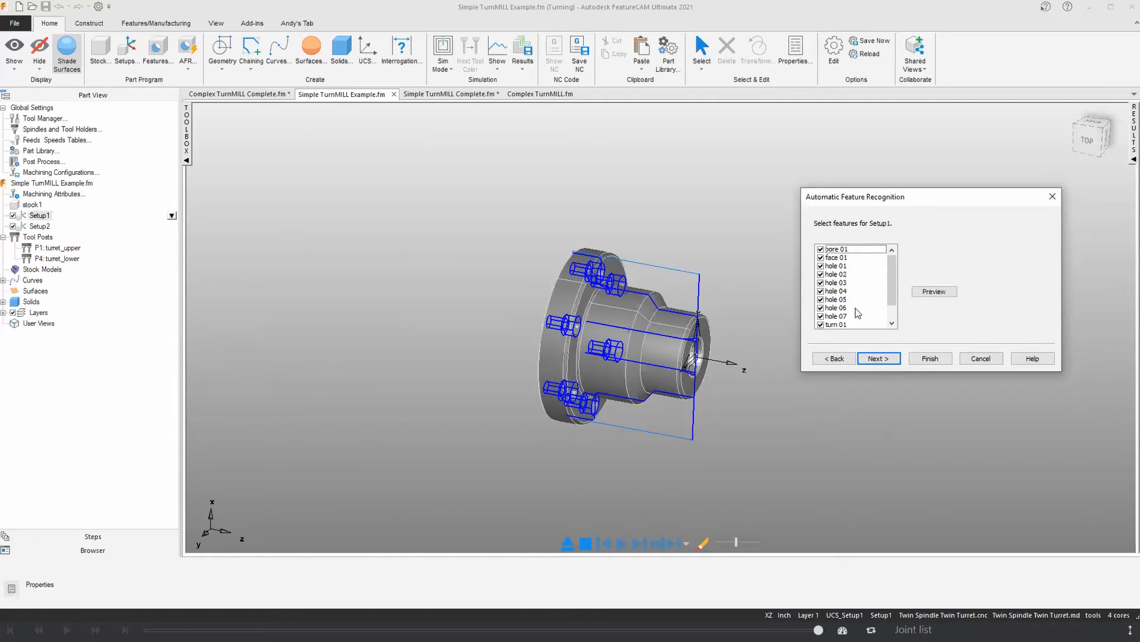
Step: Highlight the recognized bore 01, face 01 and turn 01 features of Setup1 on the model to inspect them
scroll(849, 294, "down", 1)
scroll(847, 313, "up", 1)
left_click(837, 250)
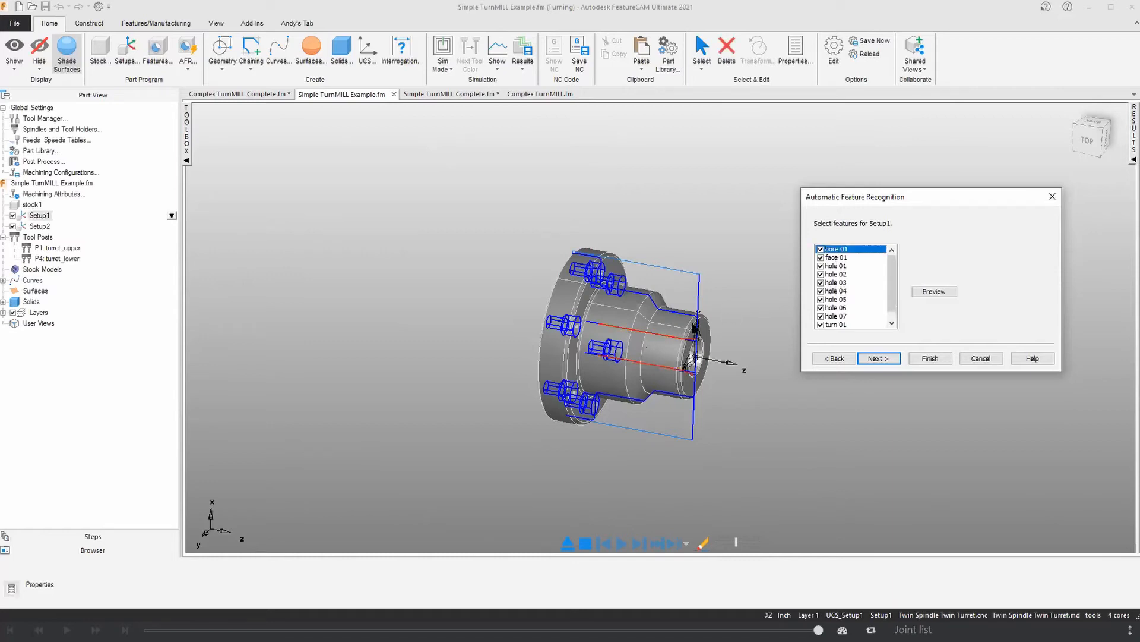
left_click(828, 258)
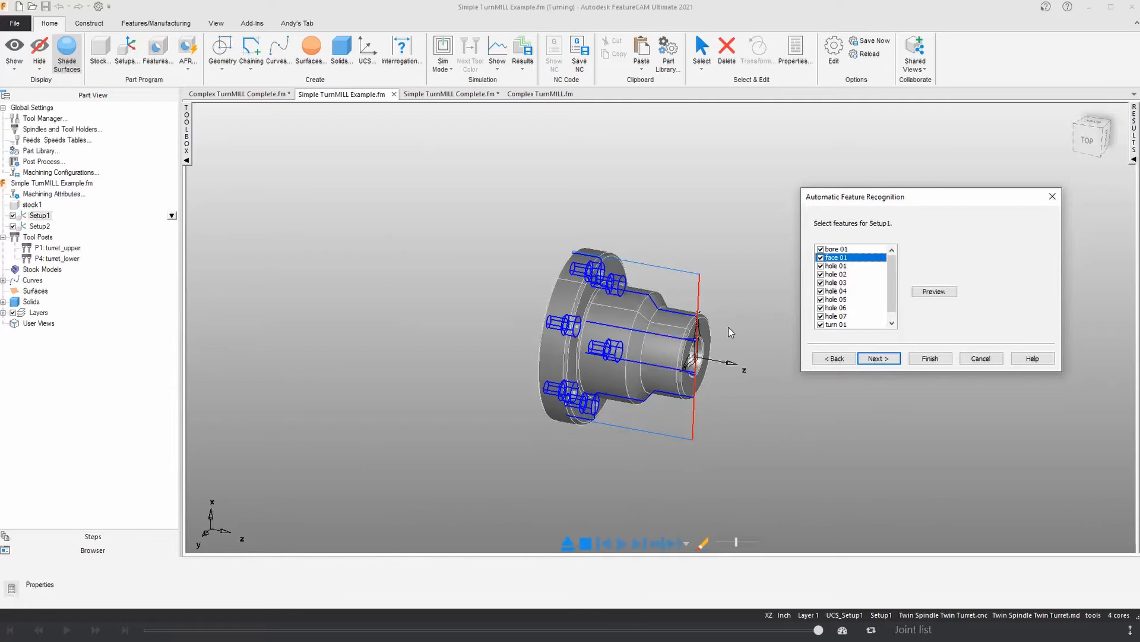
scroll(785, 320, "down", 3)
left_click(836, 325)
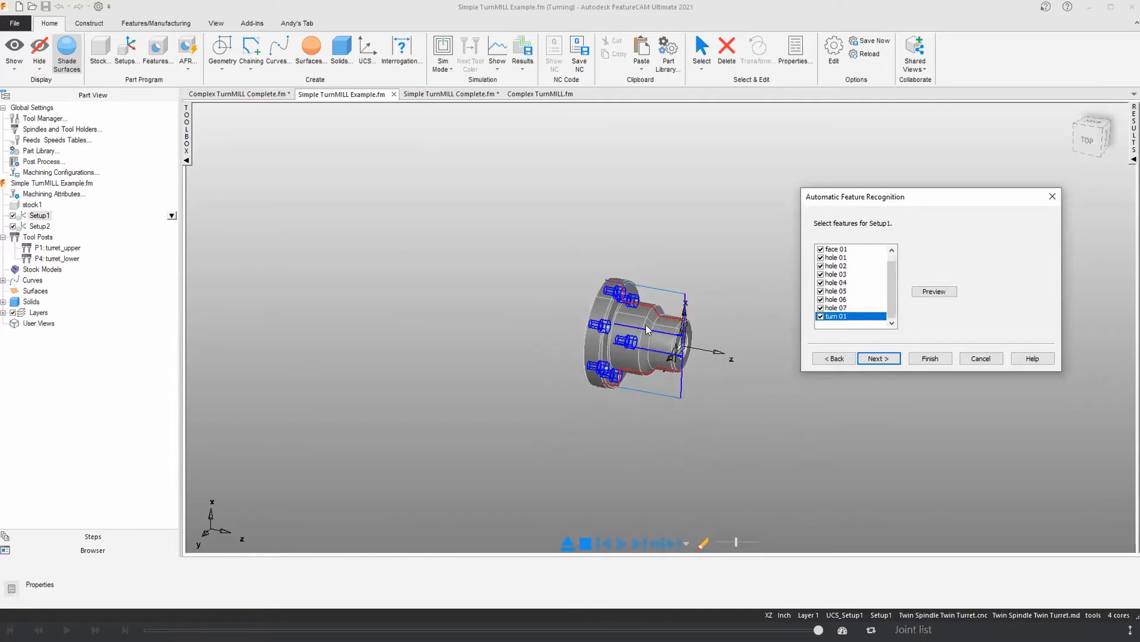
Step: Check the recognized holes of Setup1 on the model and accept all features for that setup
scroll(648, 330, "up", 2)
left_click(837, 258)
left_click(837, 266)
left_click(837, 274)
left_click(837, 292)
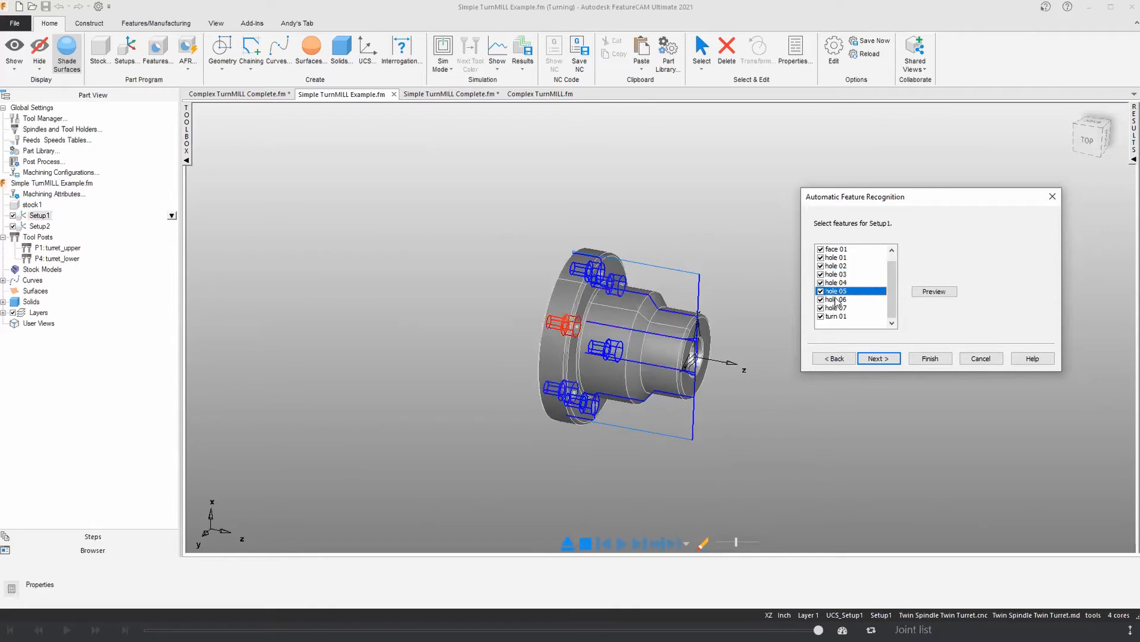
left_click(835, 300)
left_click(842, 308)
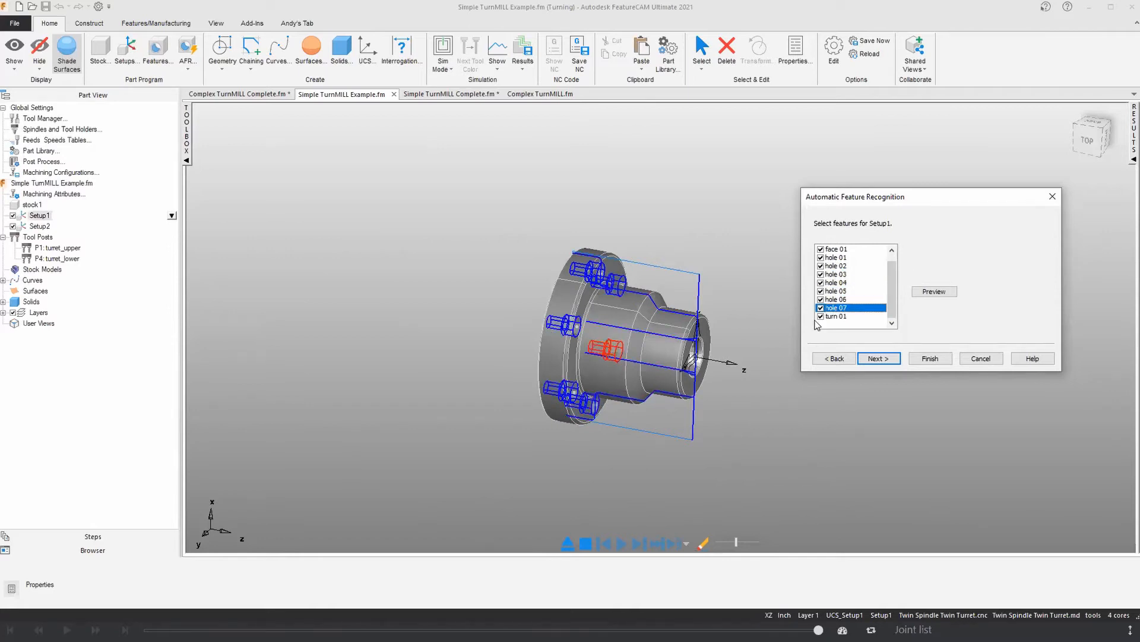
left_click(876, 359)
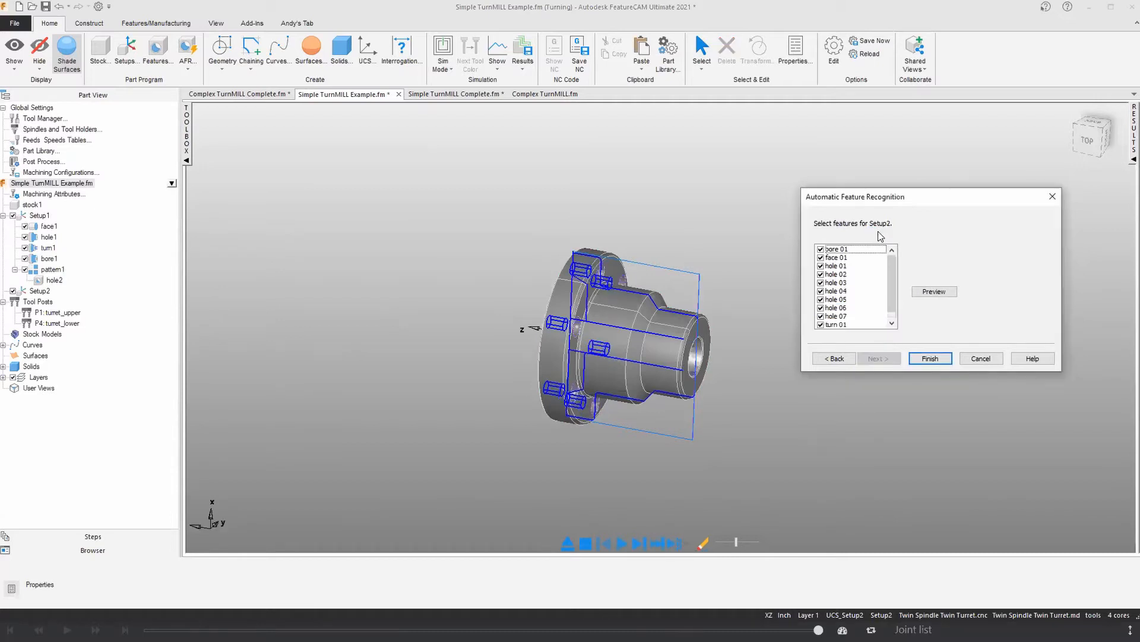
Step: Inspect the flange's back face and exclude hole 01 through hole 07 from the Setup2 features
middle_click_drag(644, 333, 732, 350)
scroll(744, 373, "up", 4)
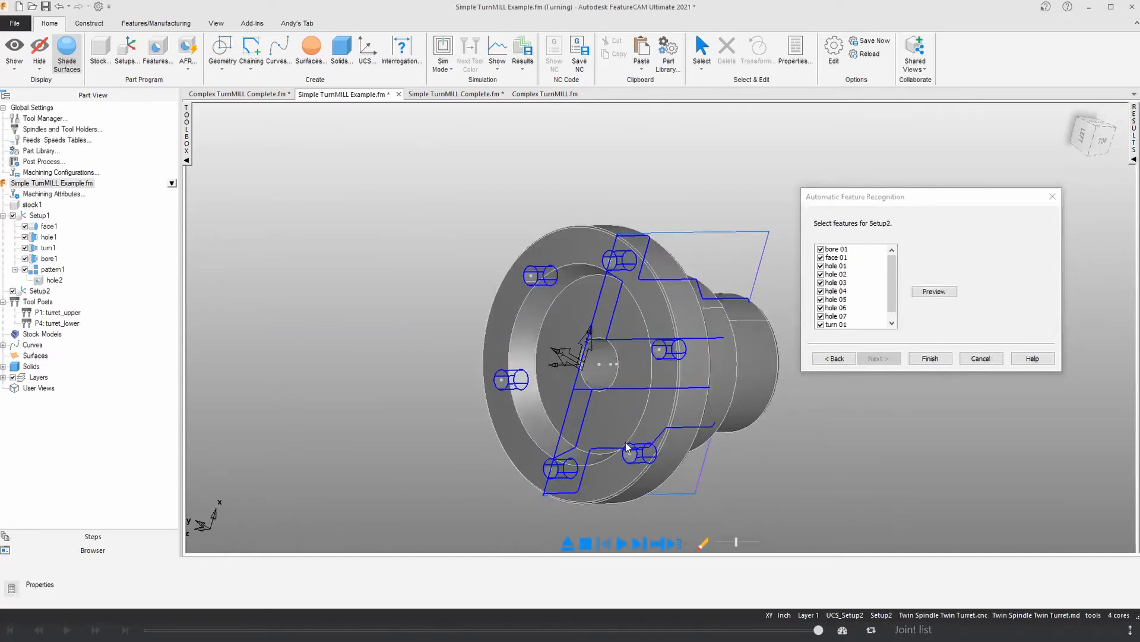
middle_click_drag(553, 492, 522, 479)
left_click(560, 290)
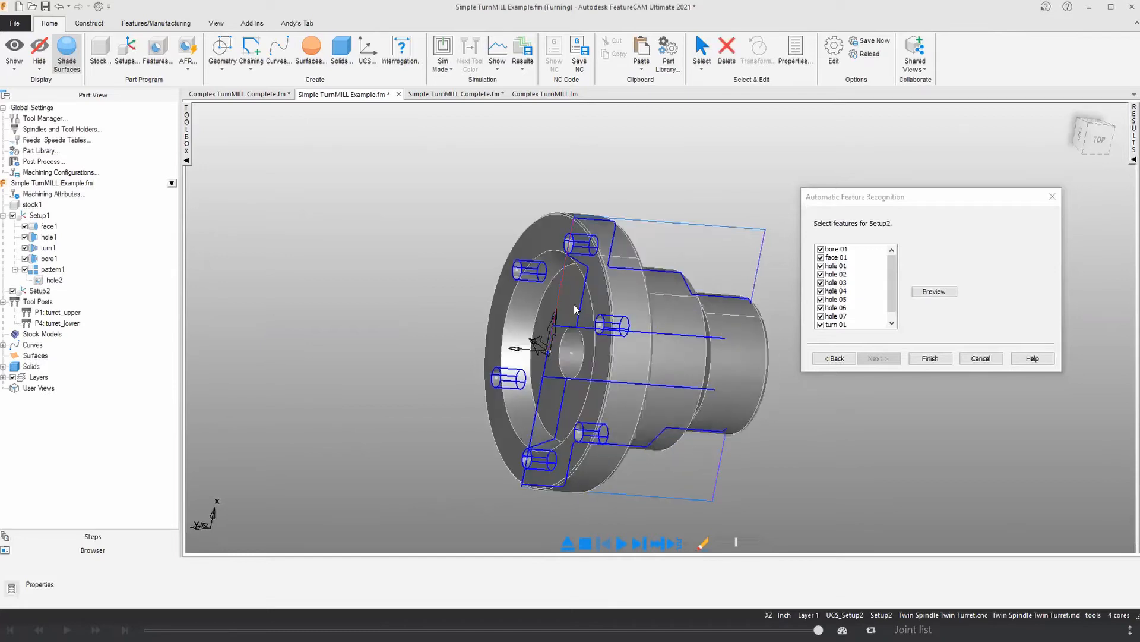
left_click(578, 304)
left_click(821, 266)
left_click(820, 274)
left_click(821, 282)
left_click(821, 290)
left_click(821, 299)
left_click(821, 307)
left_click(821, 315)
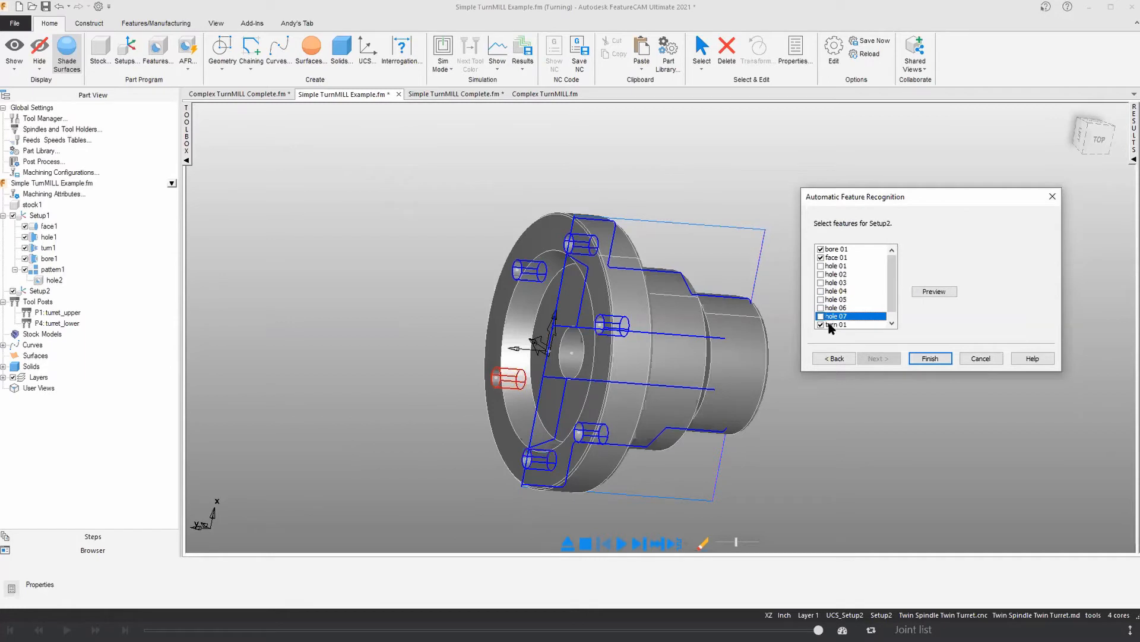
Step: Exclude turn 01 from the Setup2 features and finish the recognition with only bore 01 and face 01
left_click(821, 324)
middle_click_drag(631, 338, 593, 334)
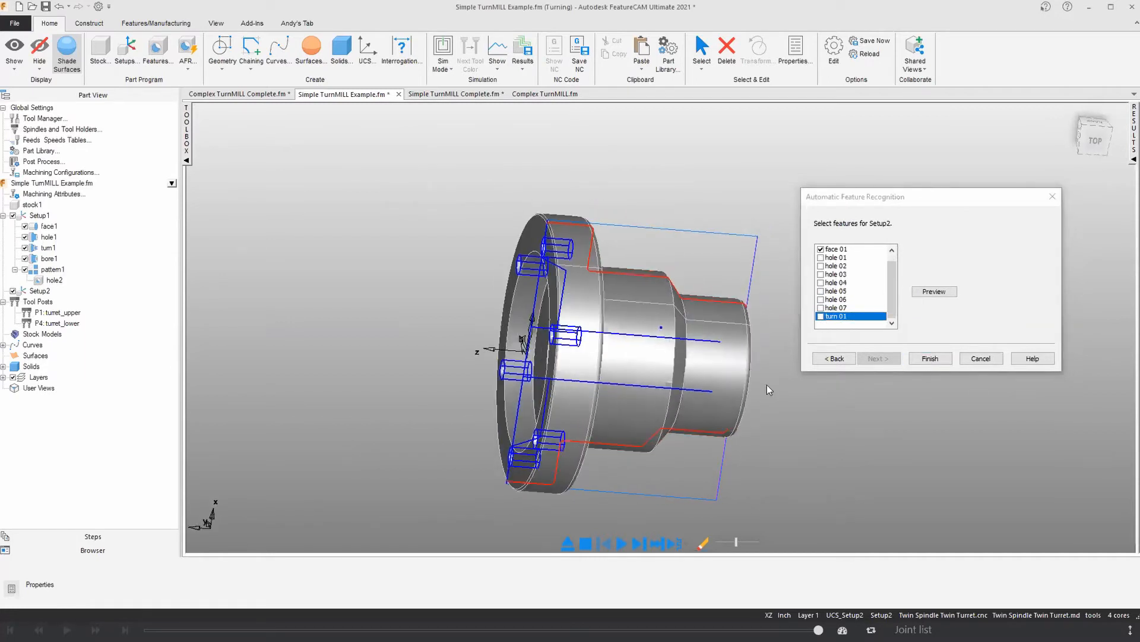
left_click(930, 358)
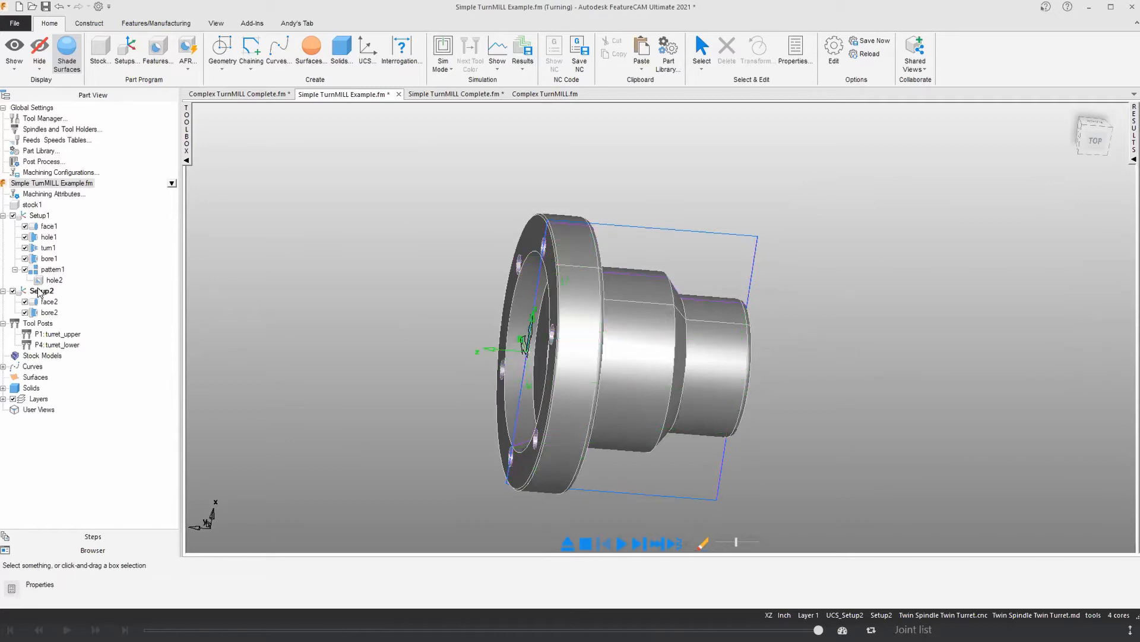
Step: Display the operation list and review the operations, tools, feeds and speeds generated for both setups
left_click(1130, 159)
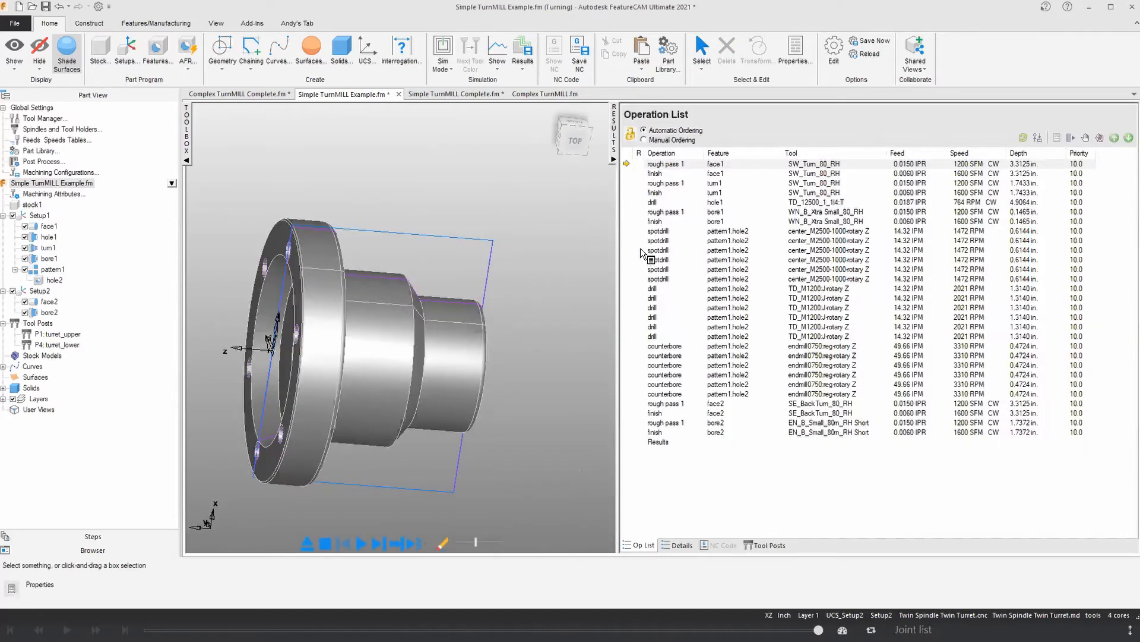
left_click_drag(629, 227, 641, 228)
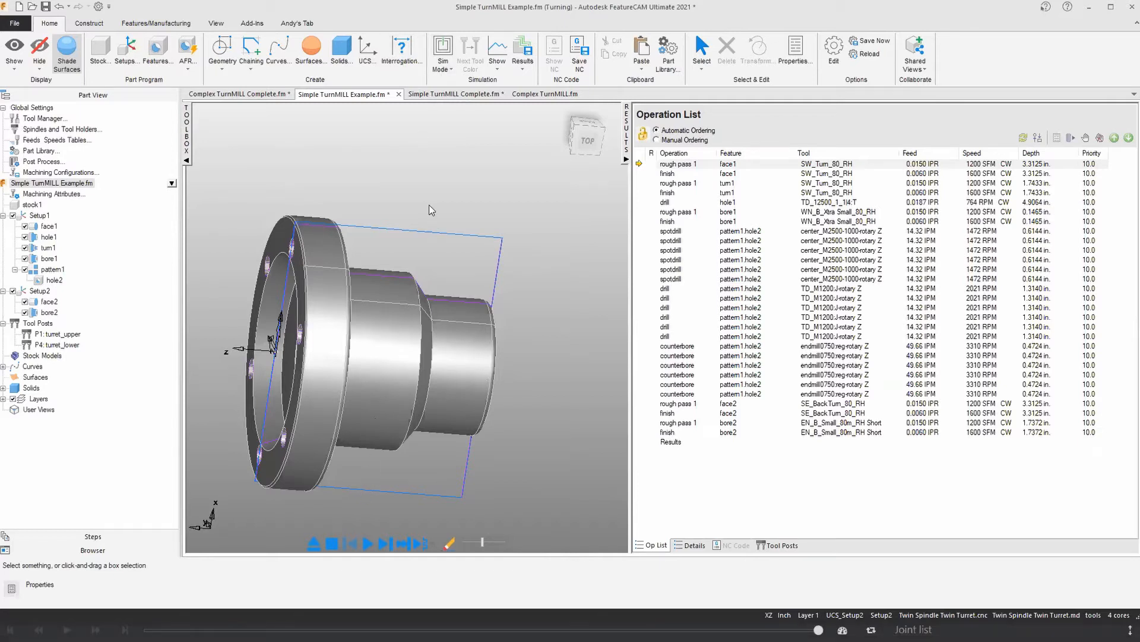
Step: Choose the simulation mode for the flanged part and narrow the operation list to enlarge the model view
left_click(442, 65)
left_click(455, 156)
middle_click_drag(421, 274, 422, 278)
scroll(422, 278, "down", 3)
left_click_drag(625, 265, 875, 265)
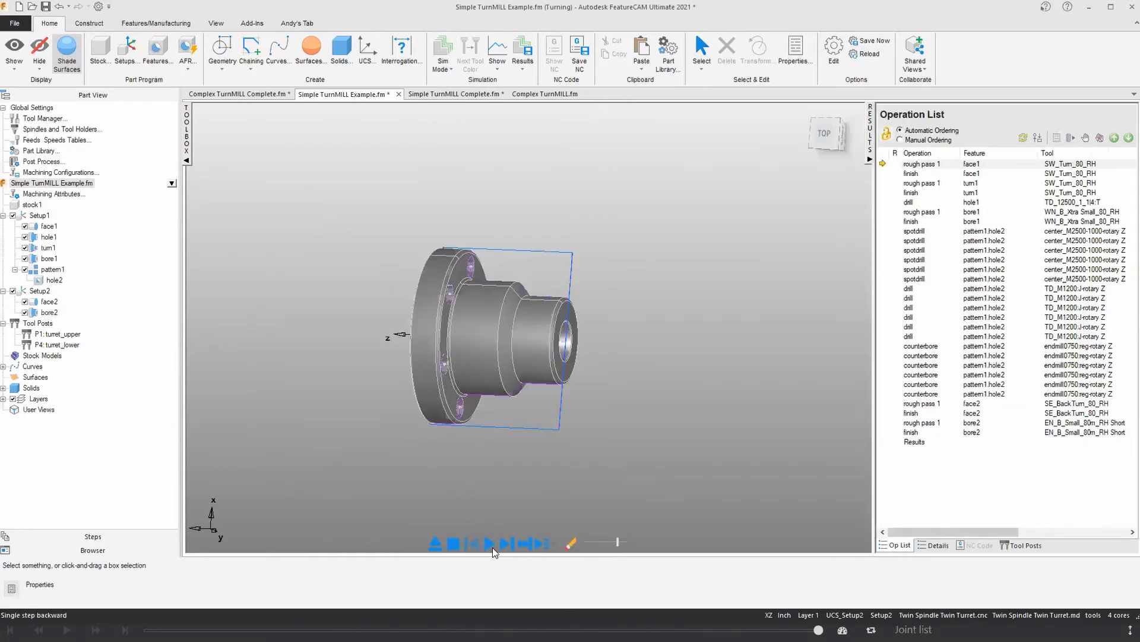
Step: Play the machining simulation of the flange through the counterbore operations, and clear it to restore the part view
left_click(489, 544)
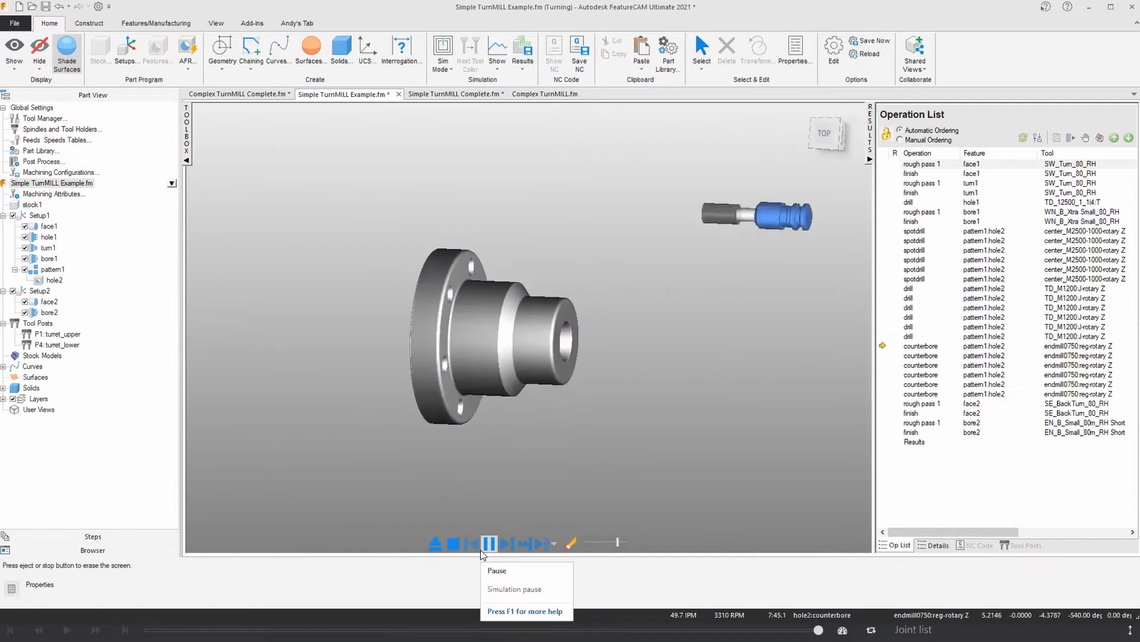
left_click(436, 542)
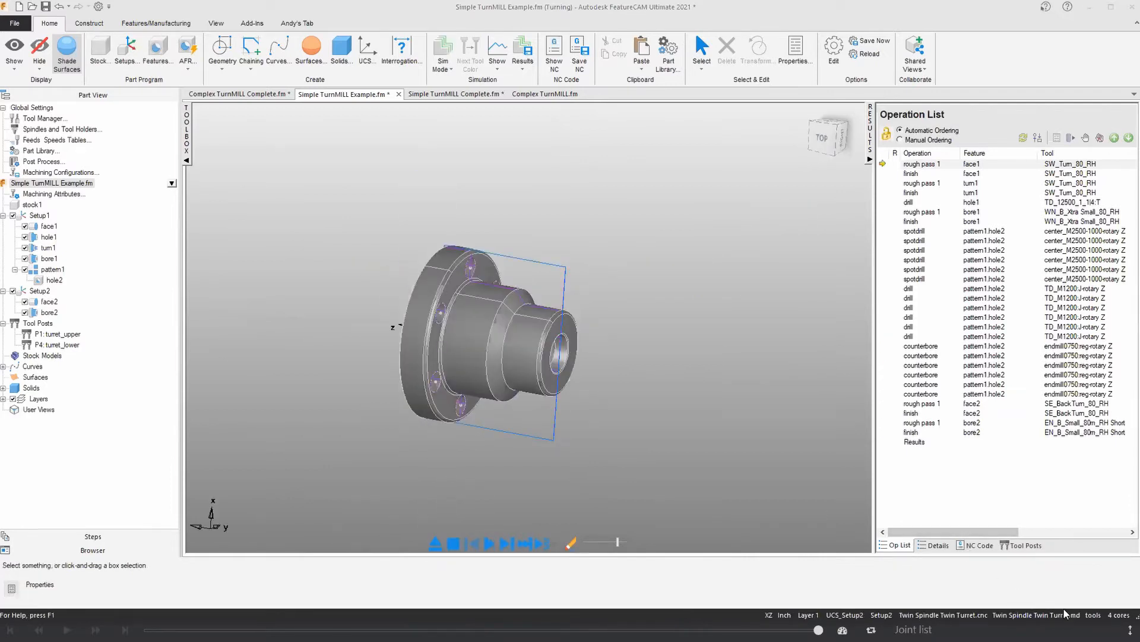
scroll(465, 333, "up", 3)
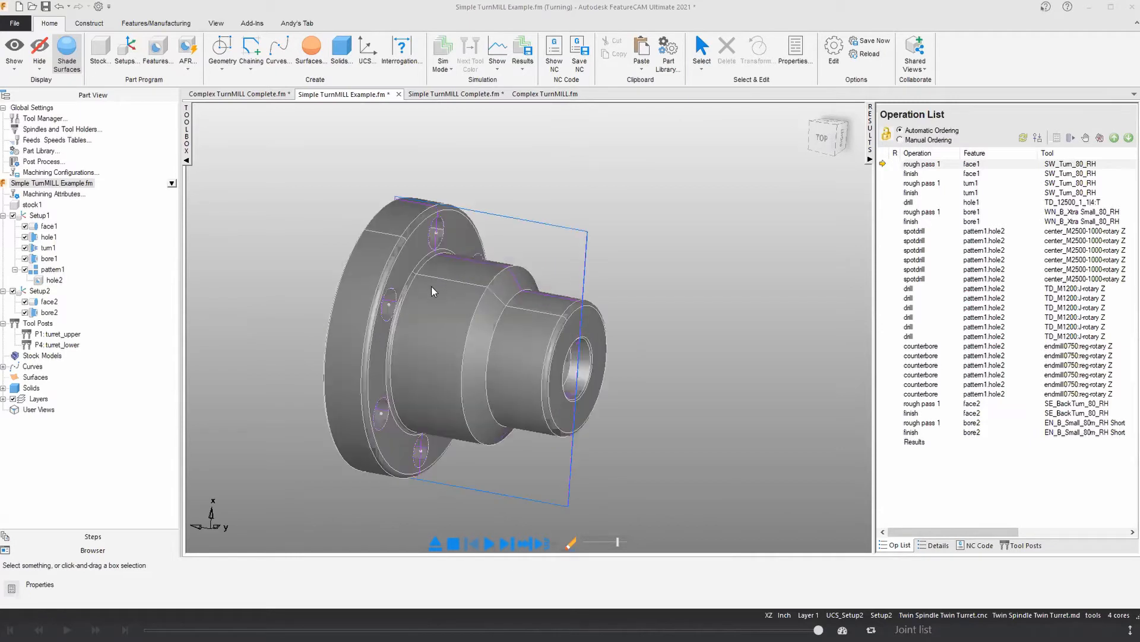
Step: Examine the manufacturing operation sheet and the NC code generated for the upper turret
left_click(977, 546)
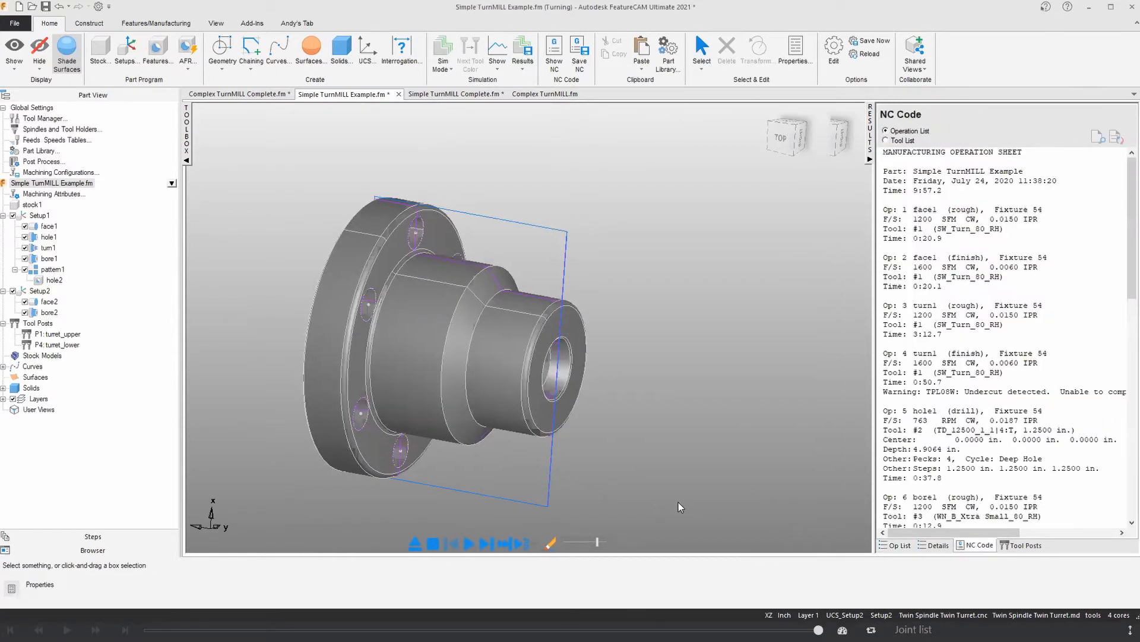
scroll(679, 506, "down", 3)
scroll(866, 377, "down", 10)
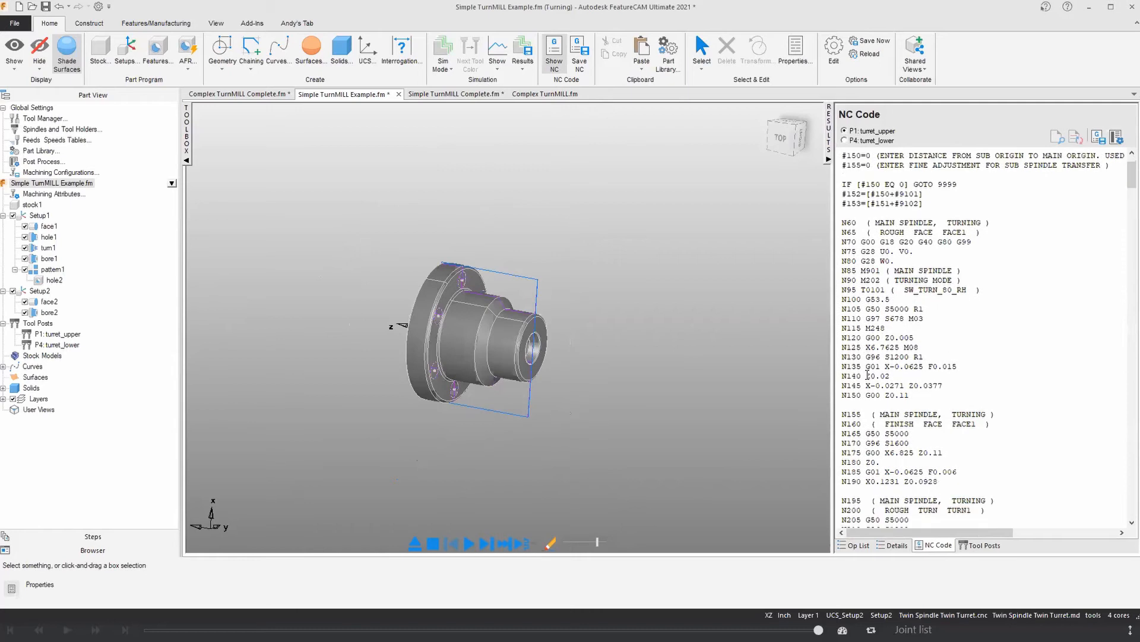
scroll(866, 377, "down", 2)
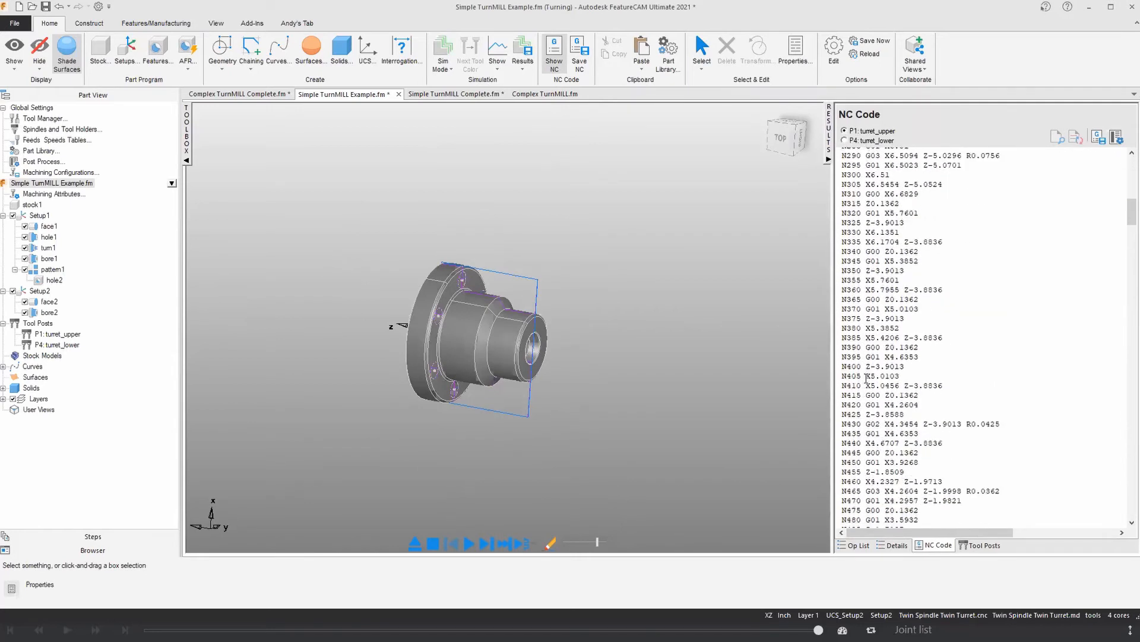
scroll(866, 377, "up", 13)
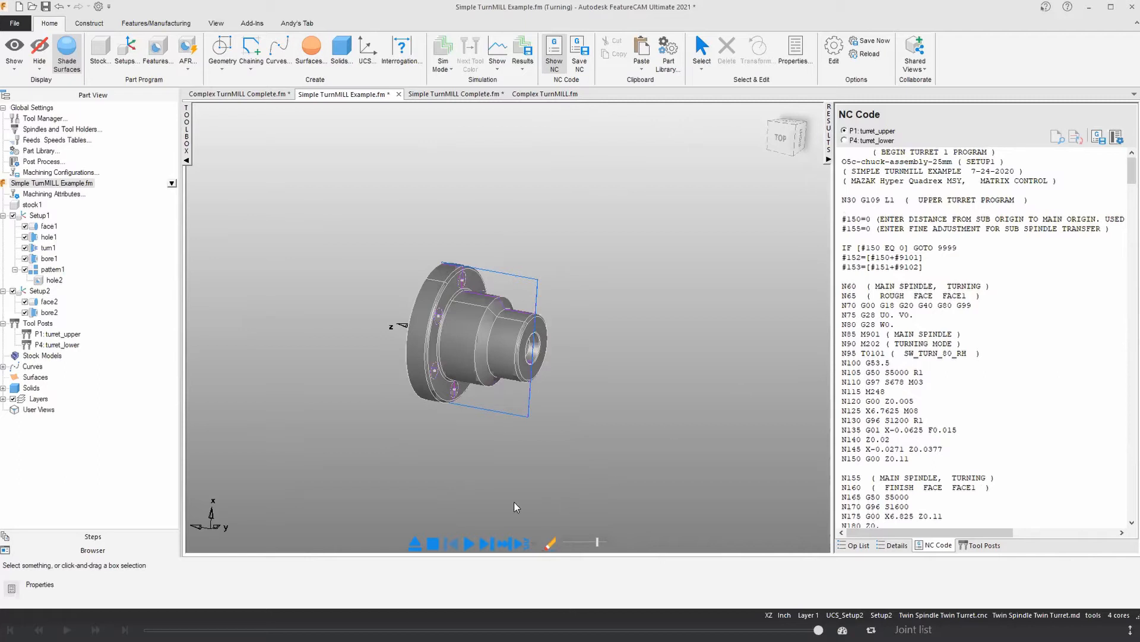
left_click(489, 544)
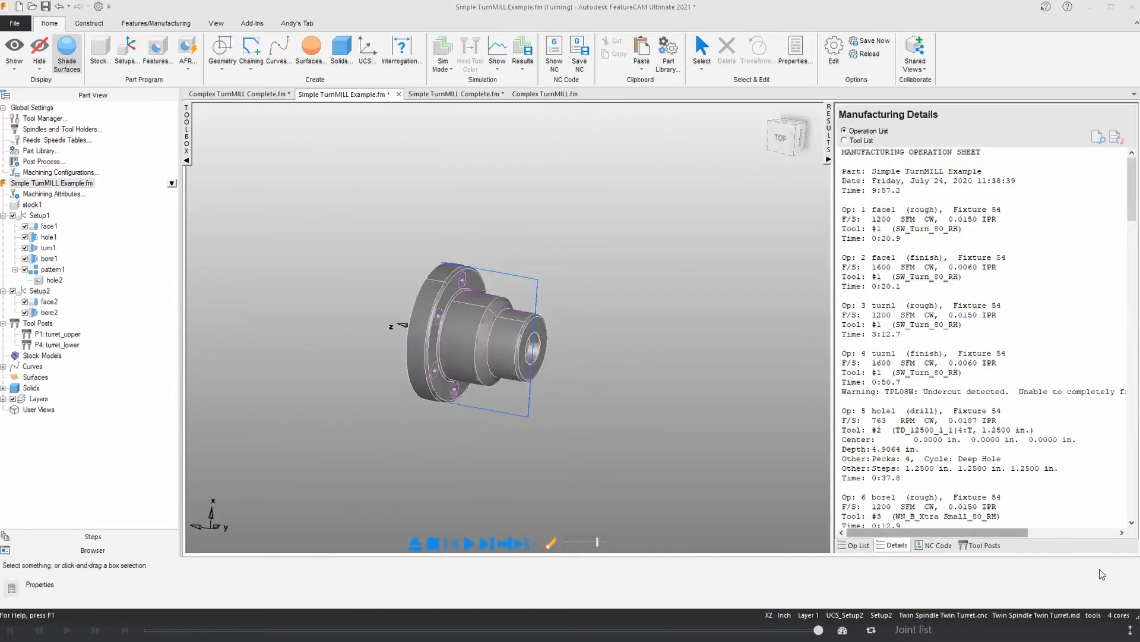
Step: Switch the tool crib to 5c_Final_Tools to check the operations' tool assignments, and restore the tools crib
left_click(1094, 614)
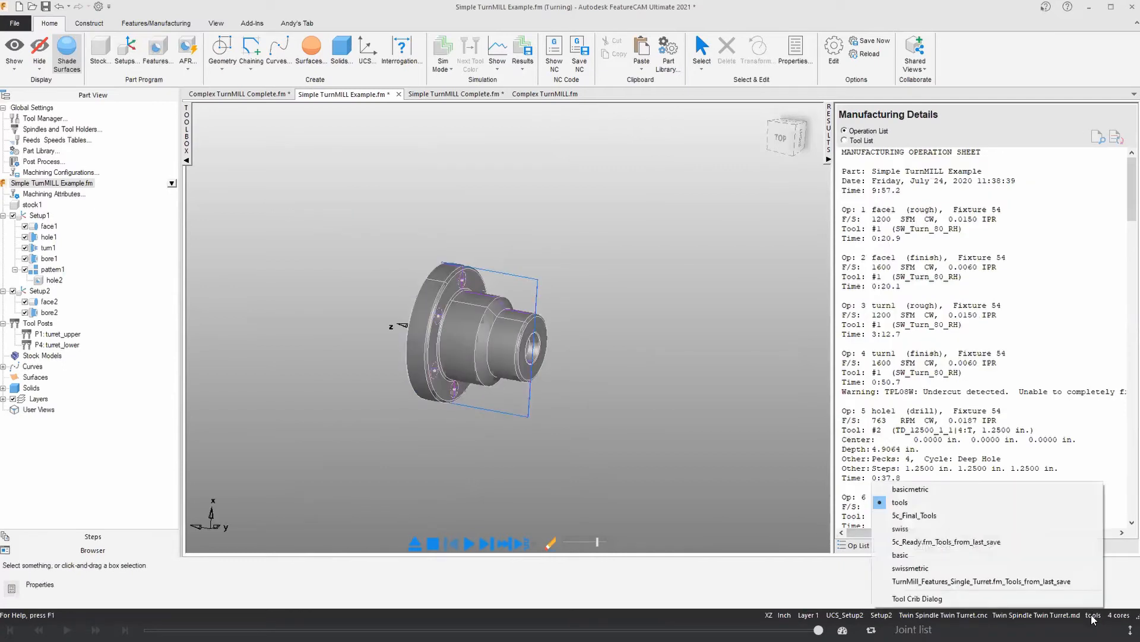
left_click(936, 514)
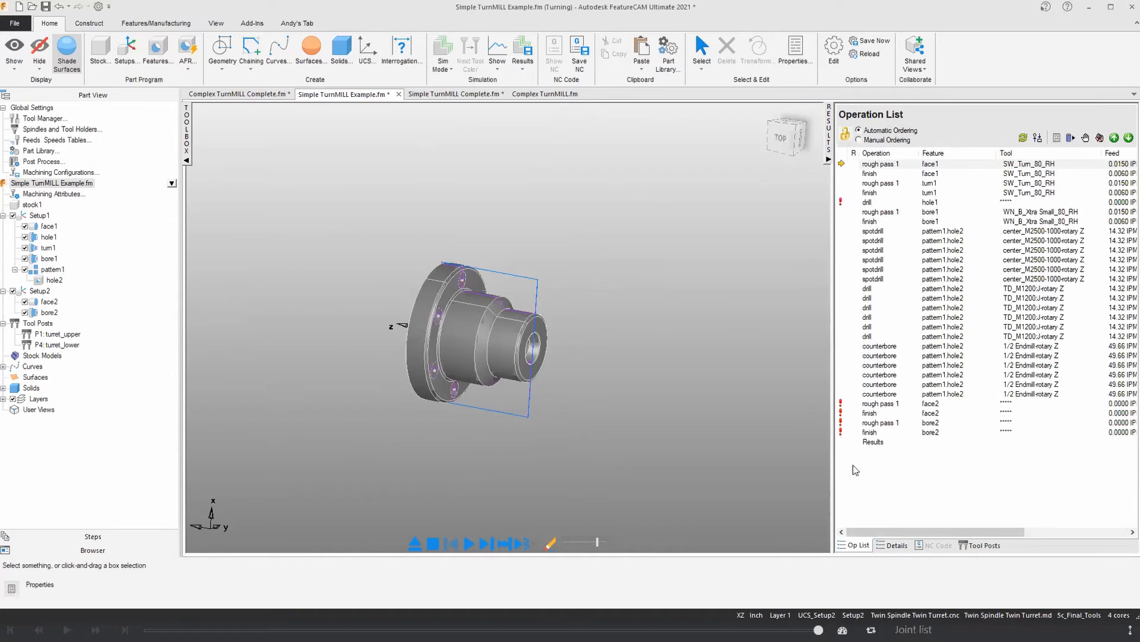
left_click(1075, 615)
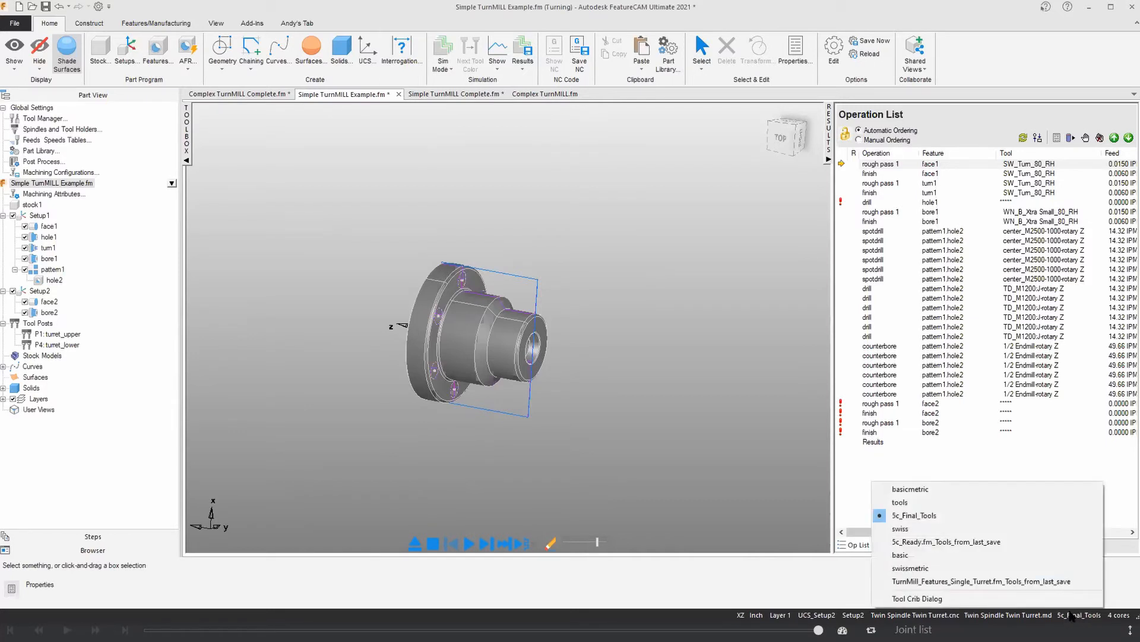
left_click(912, 503)
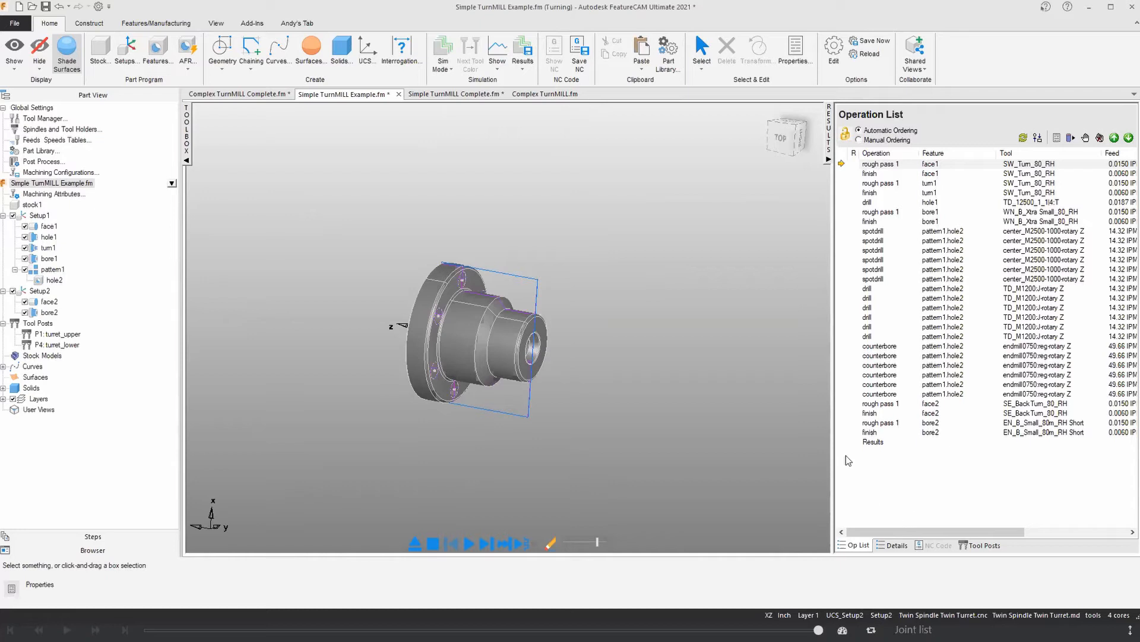
Step: Display the tool posts in operation view and review which turret and spindle each operation uses
left_click_drag(832, 337, 796, 345)
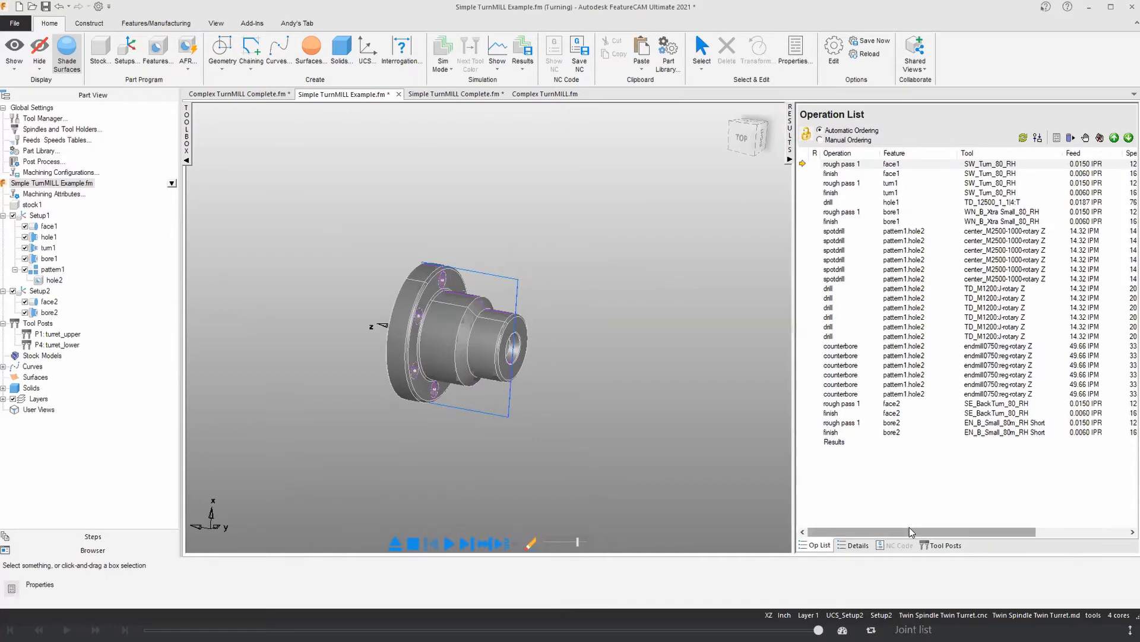
left_click(937, 545)
mouse_move(736, 176)
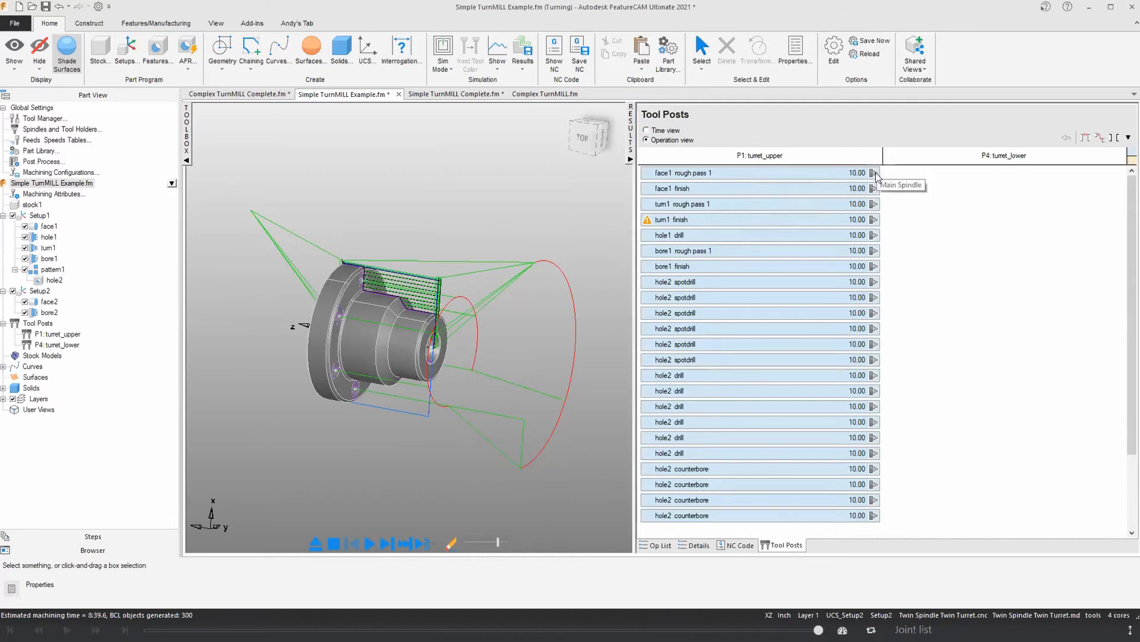
scroll(873, 224, "down", 2)
scroll(874, 224, "down", 1)
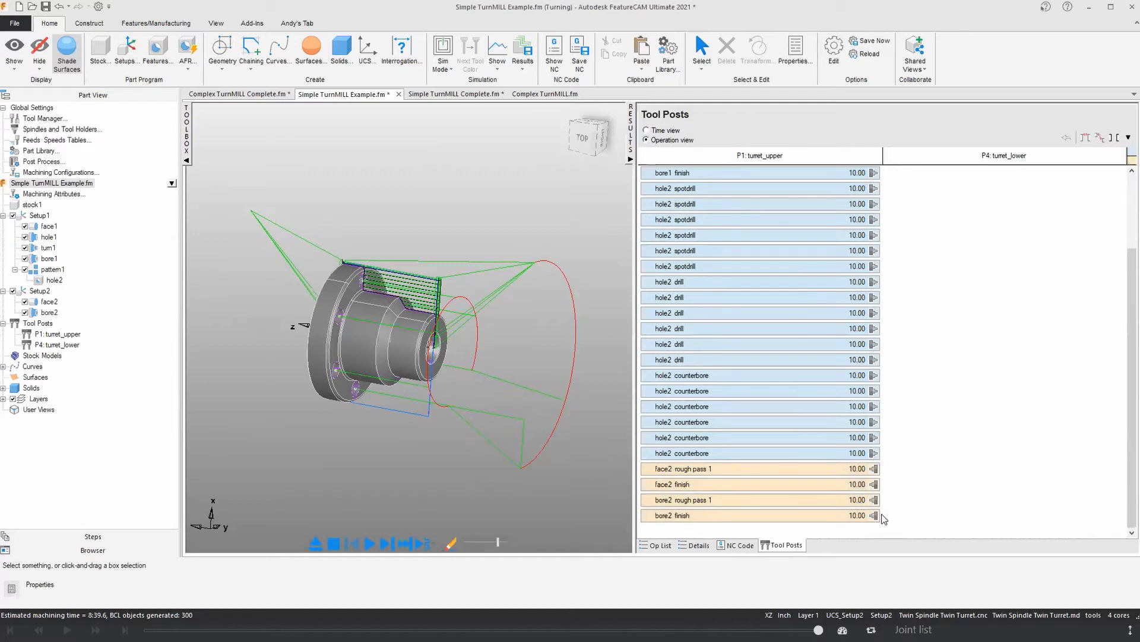
scroll(797, 304, "up", 3)
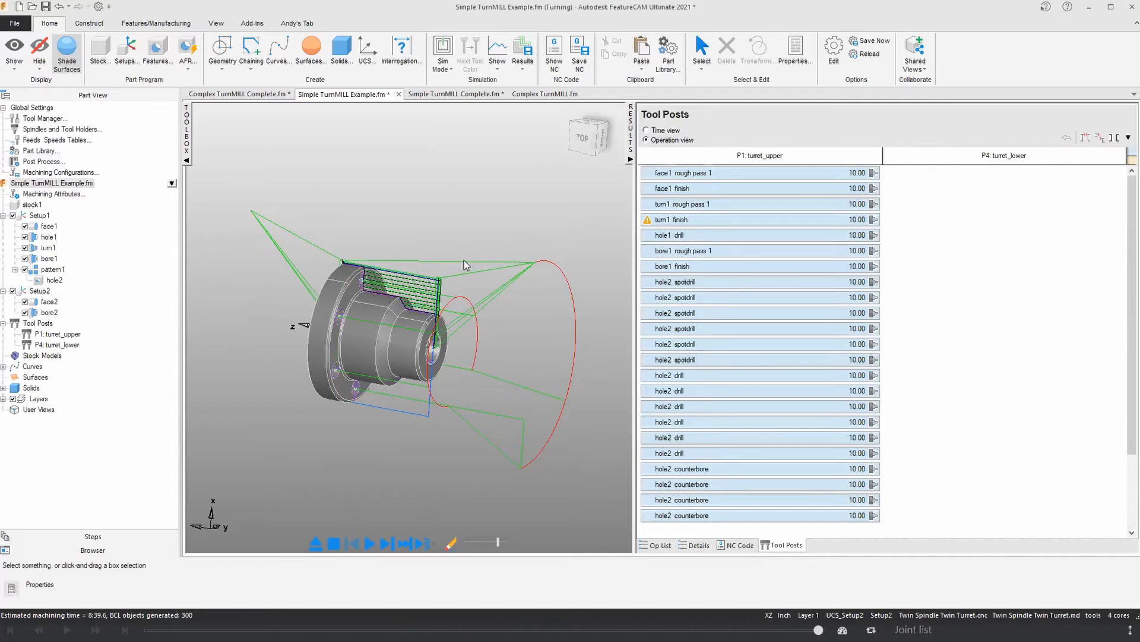
Step: Clear the toolpaths from the model and check the spindle markers on the Setup1 and Setup2 operations
left_click(315, 542)
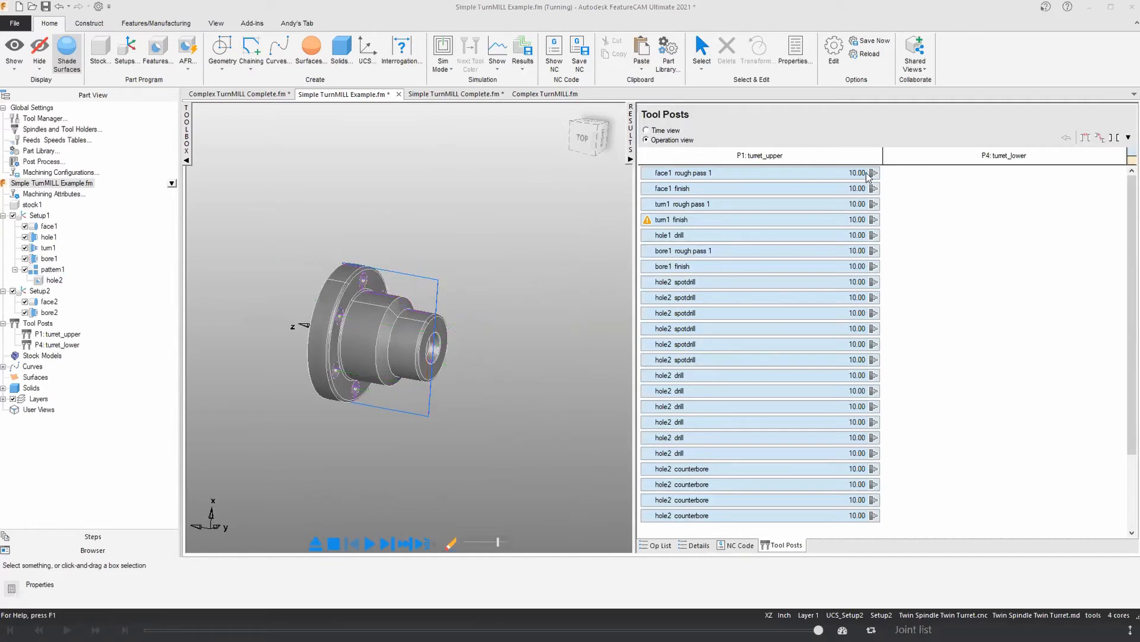
mouse_move(872, 177)
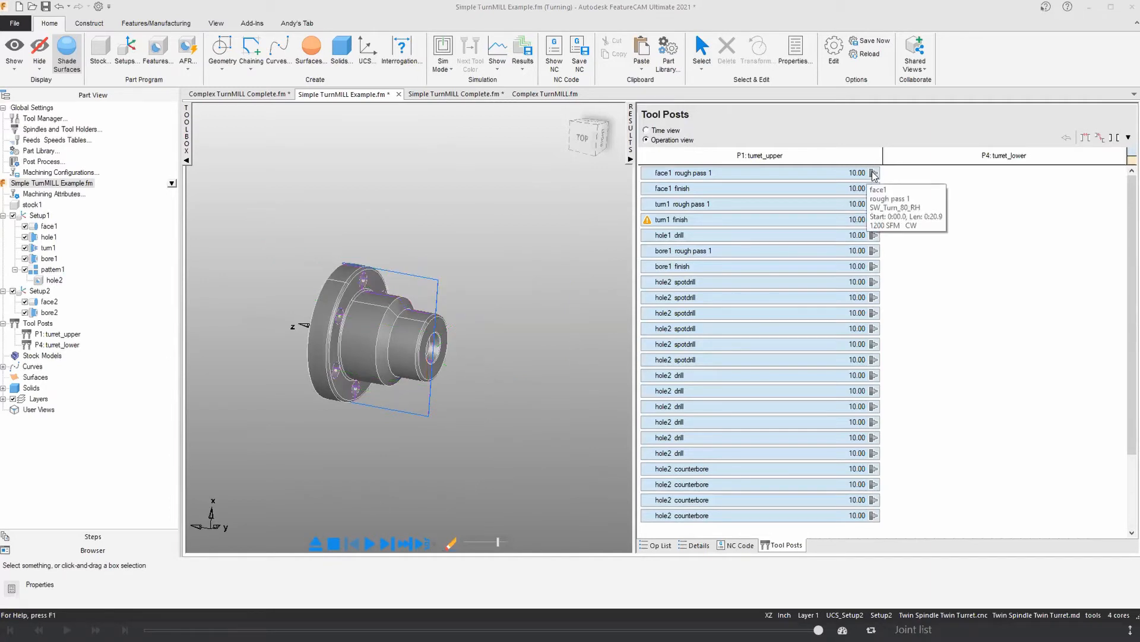
scroll(870, 280, "down", 2)
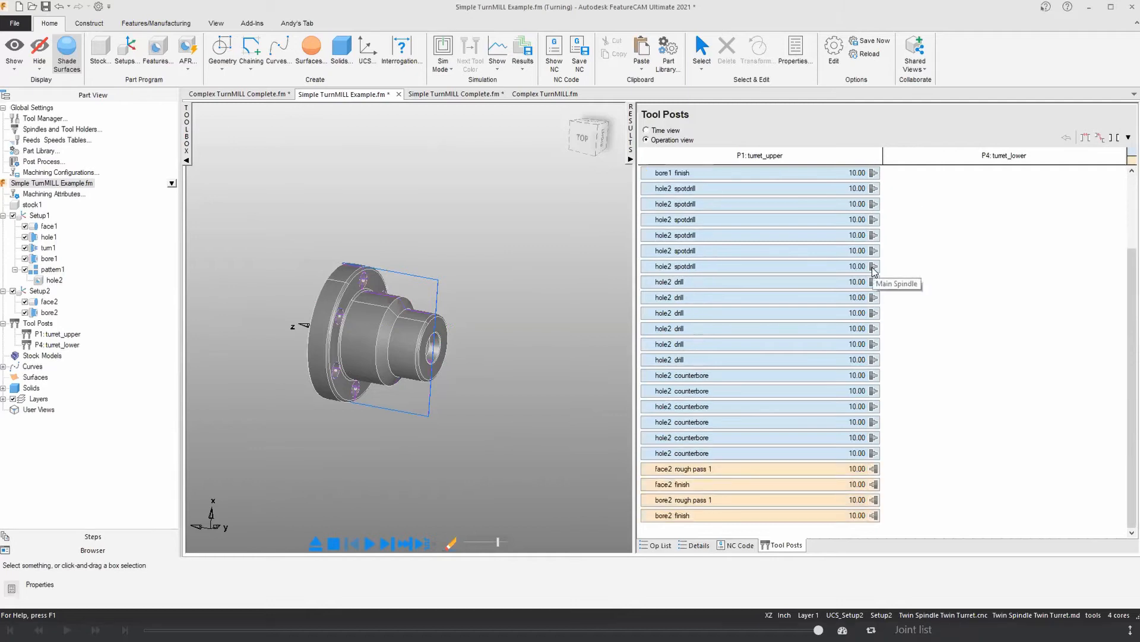
mouse_move(823, 467)
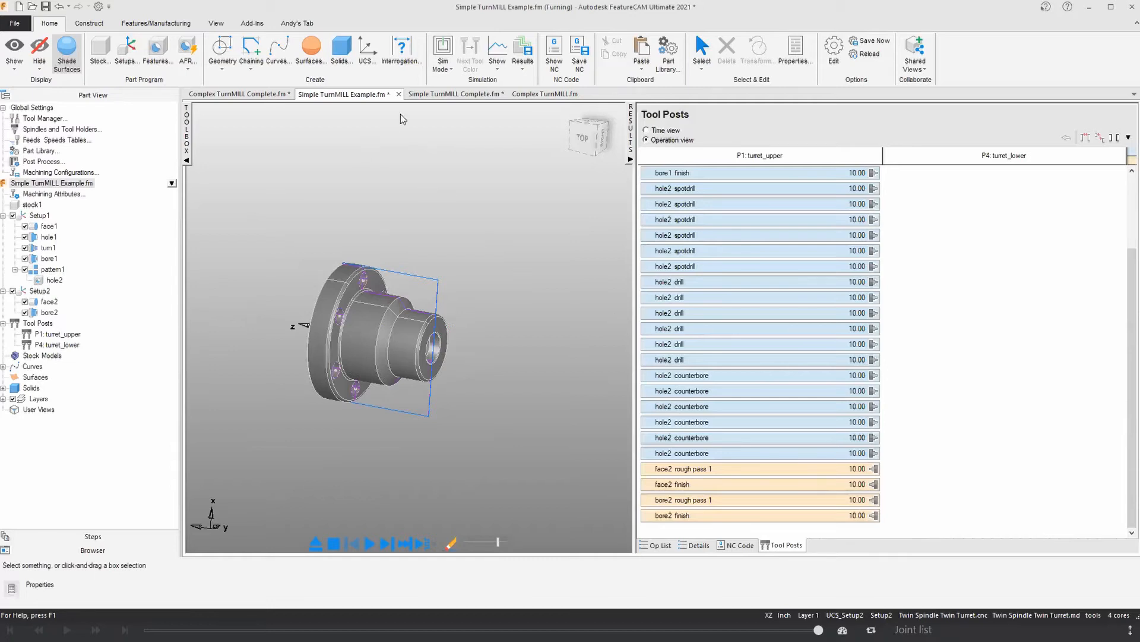
Step: Switch to Simple TurnMILL Complete.fm, expand its results and review the upper and lower turret operations, including the cutoff transfer
left_click(433, 97)
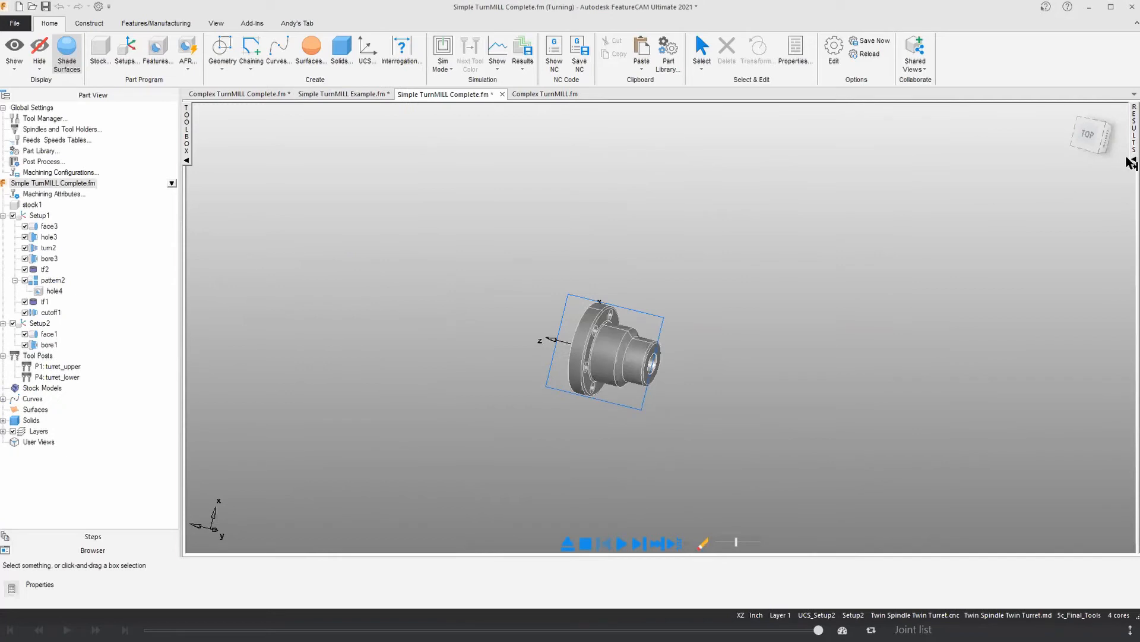
left_click(1133, 158)
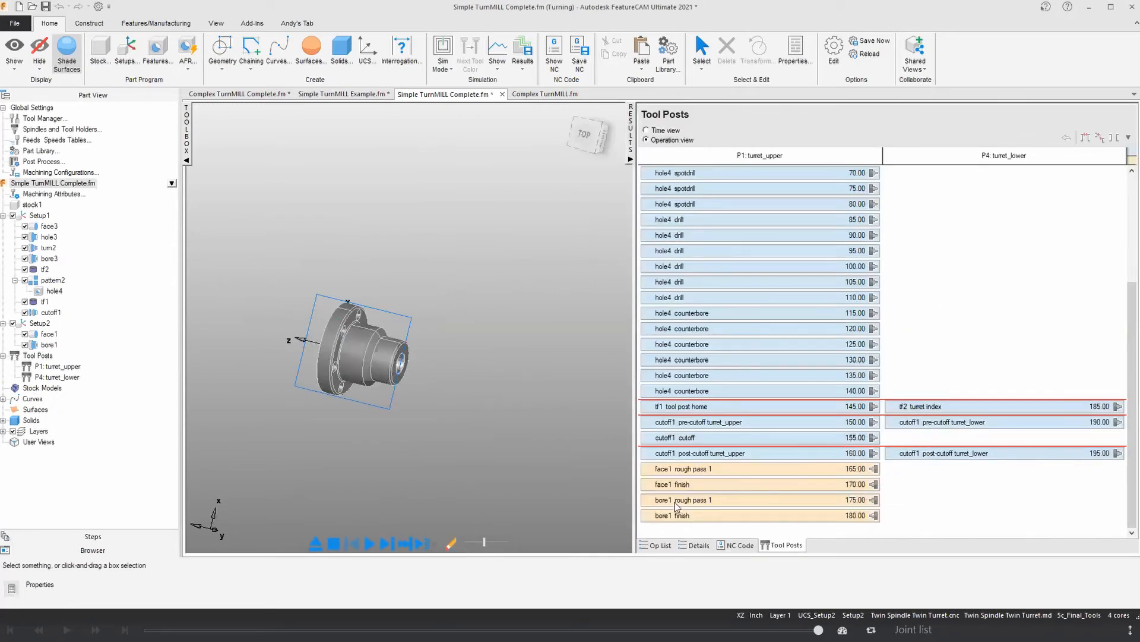
scroll(677, 514, "up", 5)
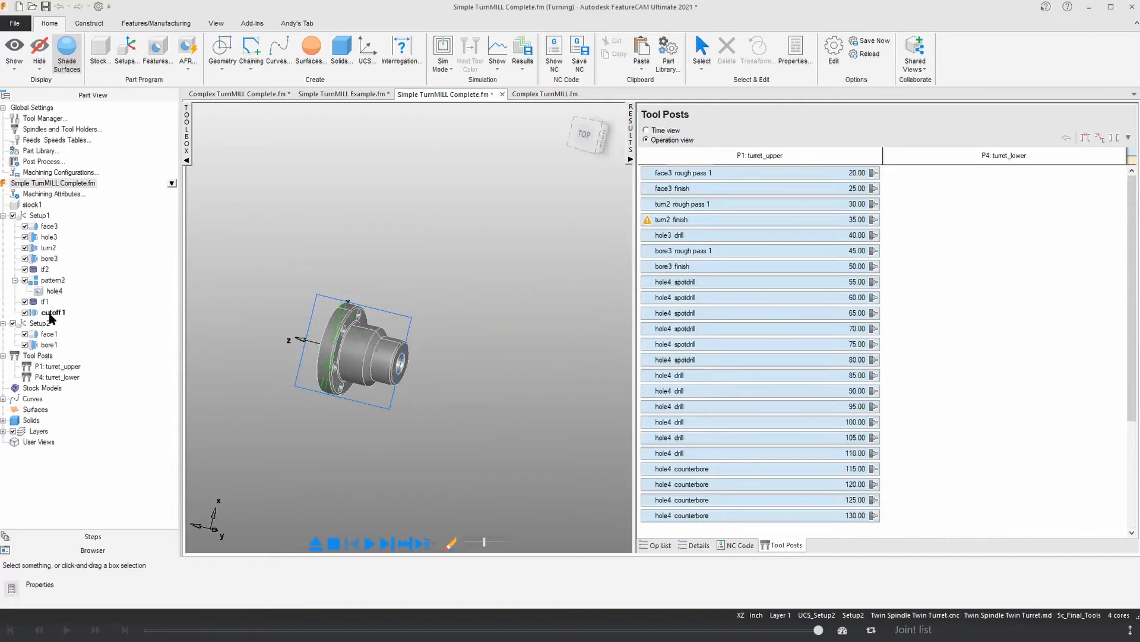
left_click(156, 49)
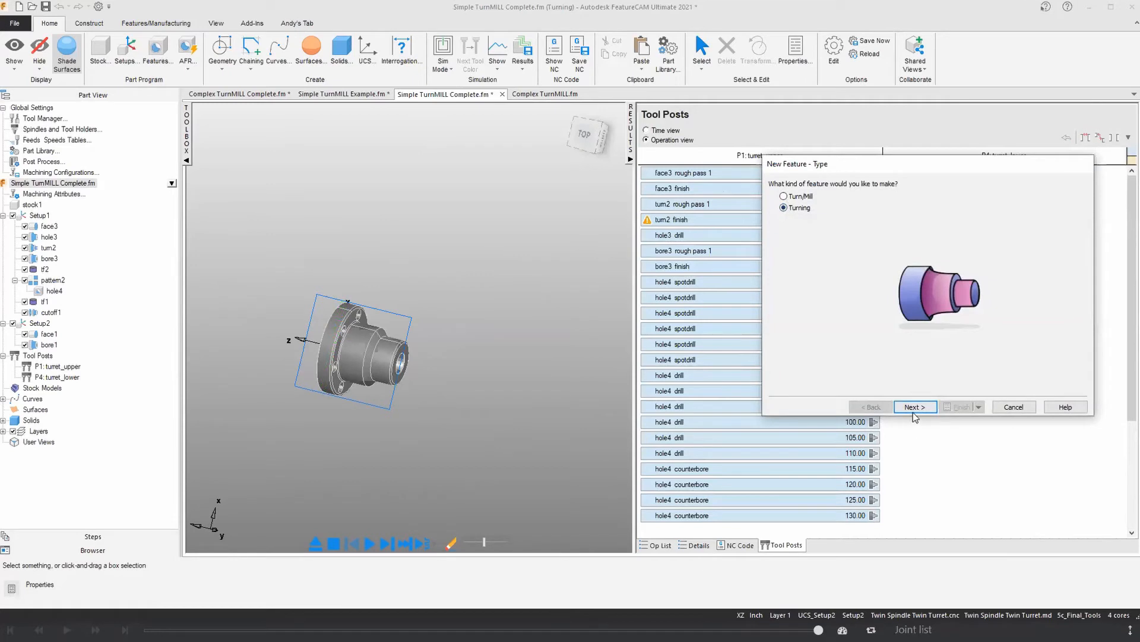
key("Return")
left_click(798, 245)
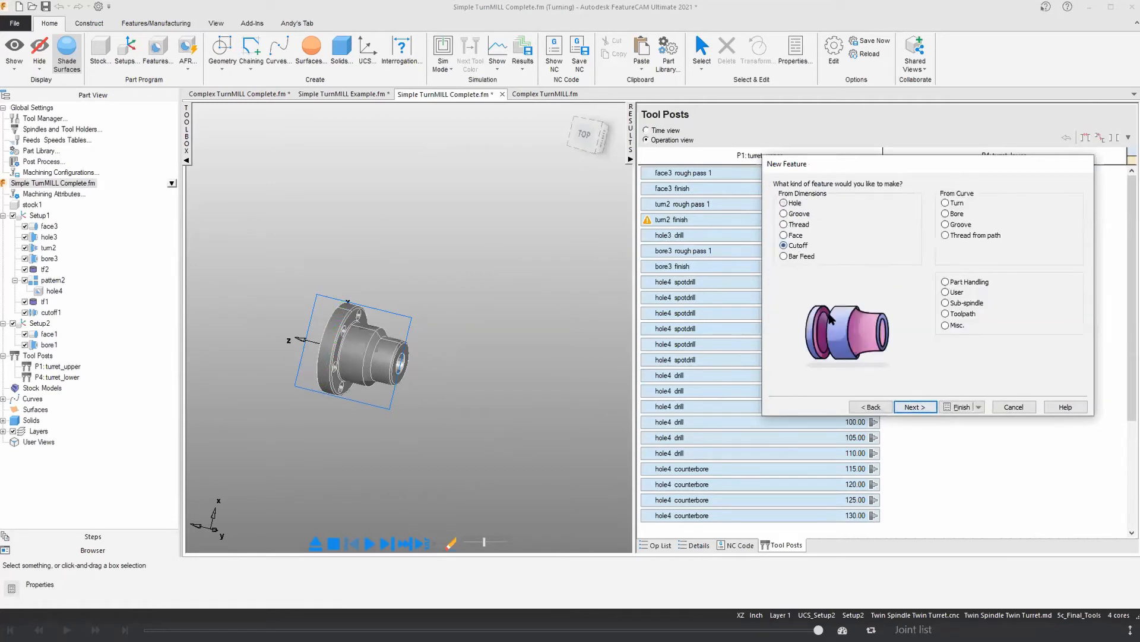
left_click(915, 409)
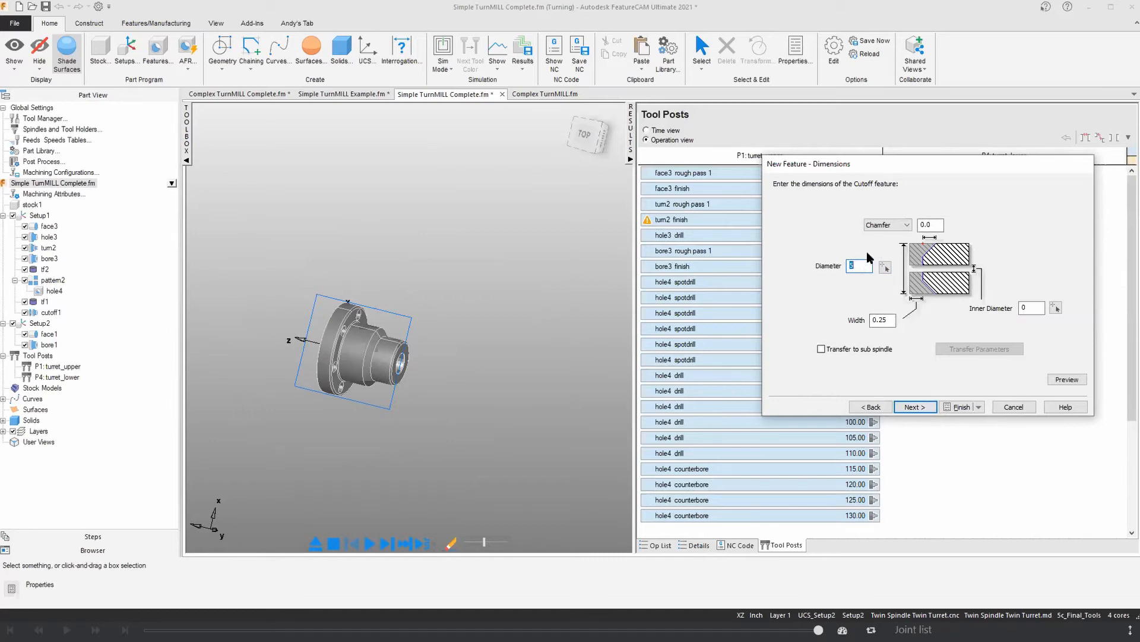
left_click(821, 349)
left_click(942, 352)
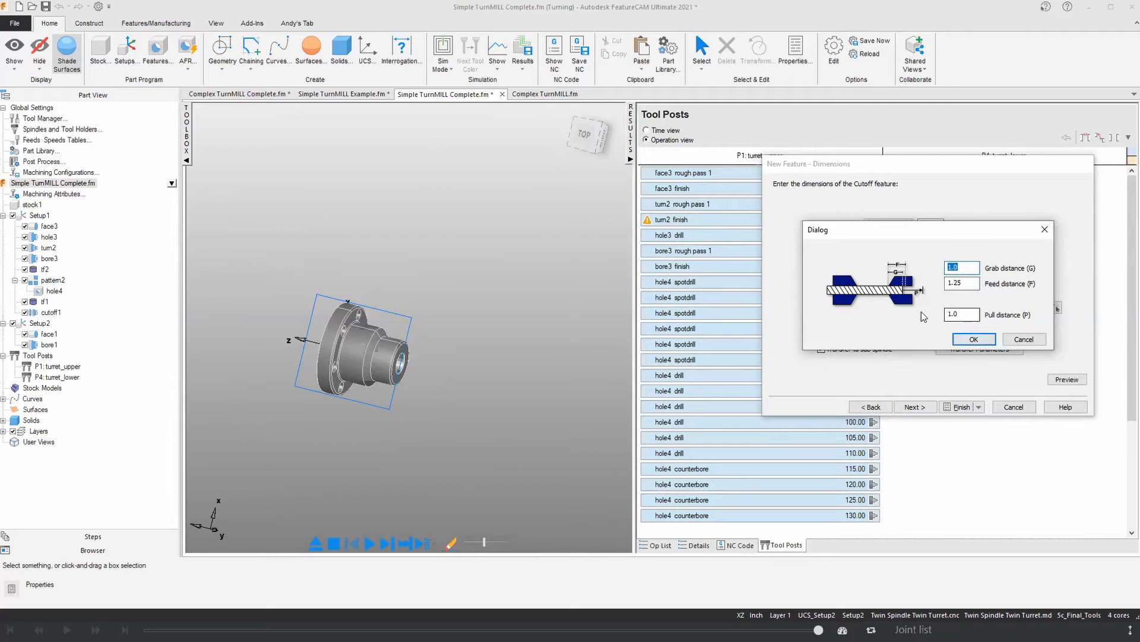
left_click(1024, 339)
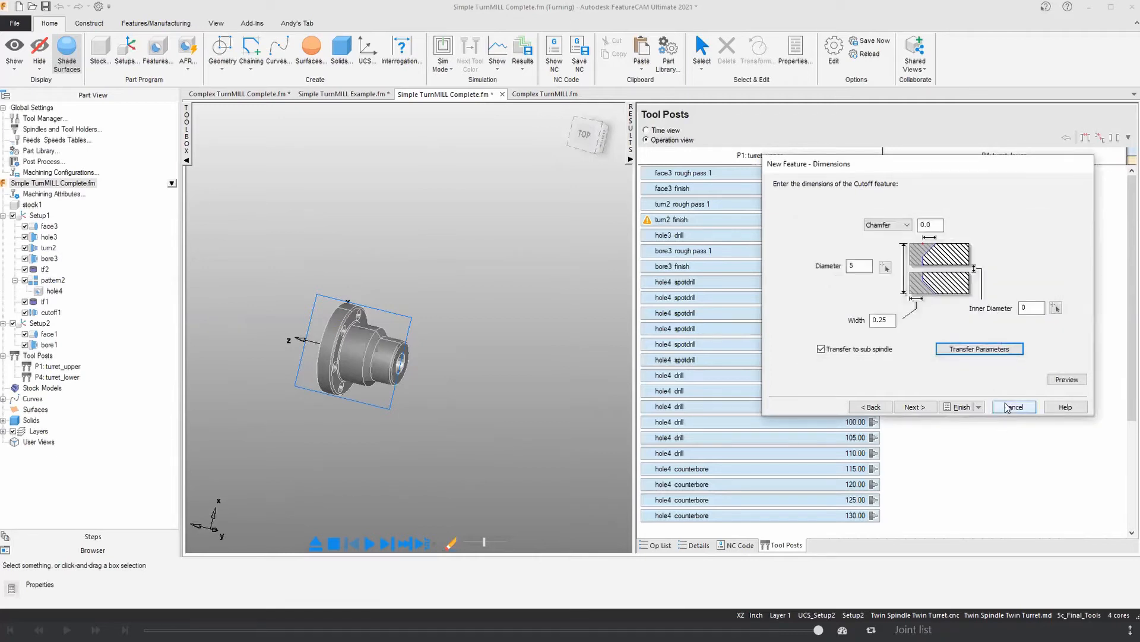
left_click(1008, 408)
Step: Examine the sub-spindle transfer parameters of the existing cutoff1 feature, including its grab, feed and pull distances
left_click(308, 340)
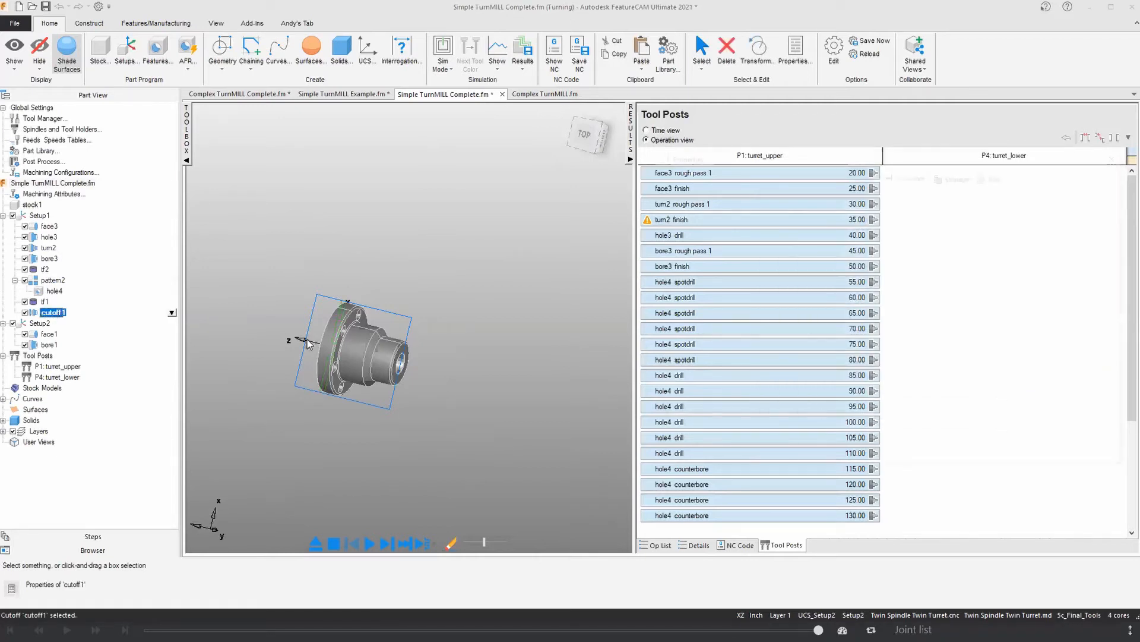
double_click(308, 340)
left_click(897, 215)
left_click_drag(918, 336, 929, 335)
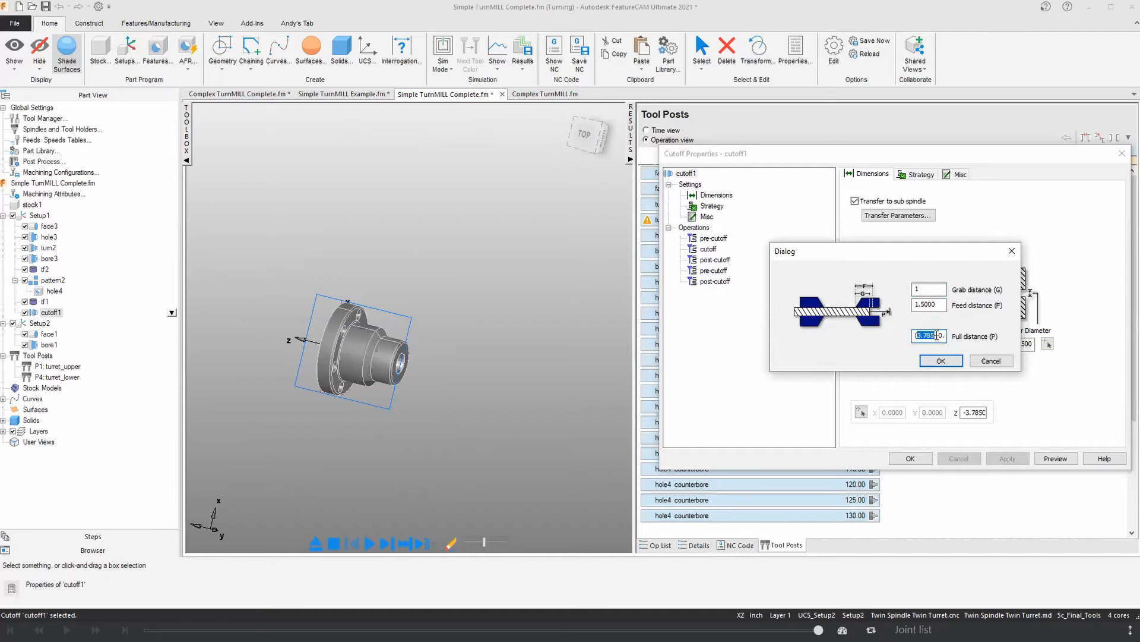
left_click_drag(941, 335, 950, 338)
left_click(938, 363)
left_click(921, 459)
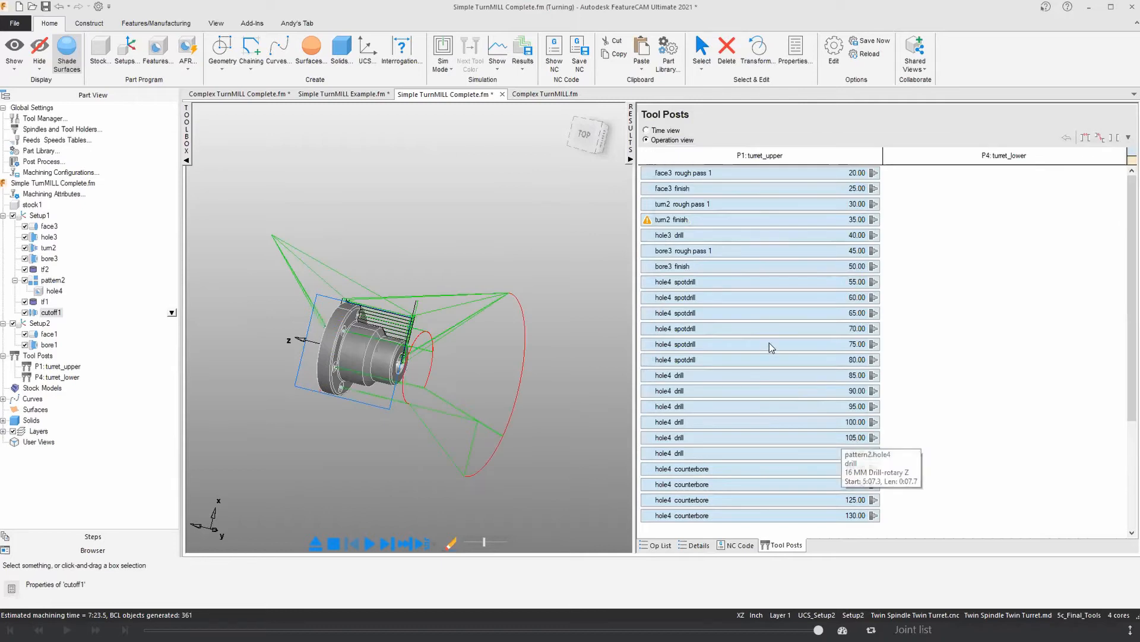
Step: Review the synchronized turret operations, switch the tool posts to time view and enlarge the timeline around the face3 operations
scroll(771, 347, "down", 3)
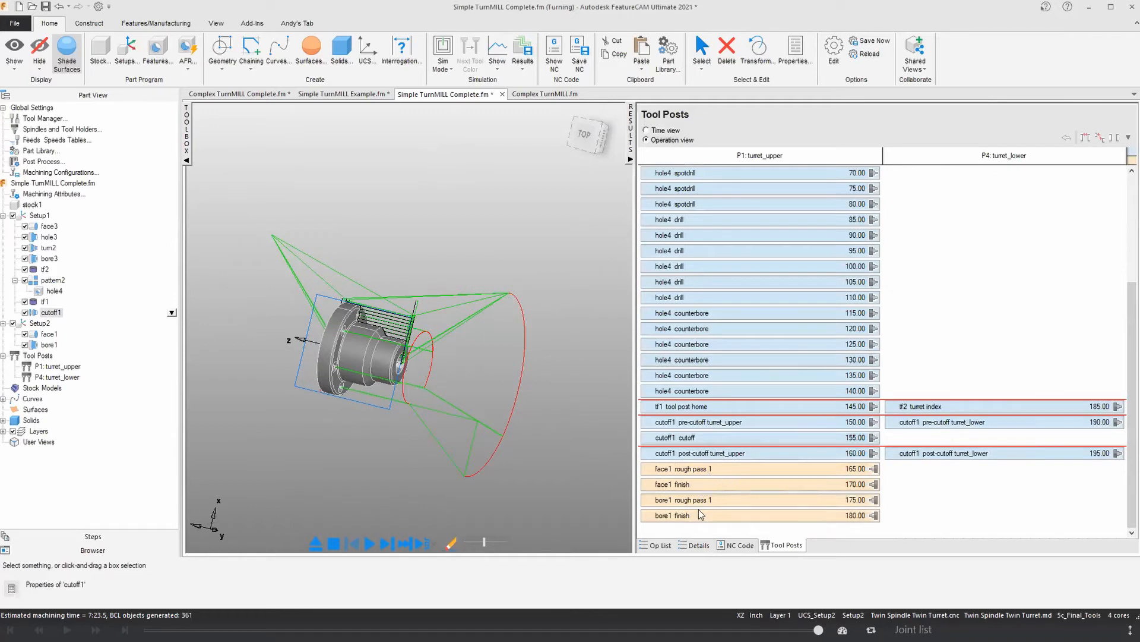
left_click(647, 130)
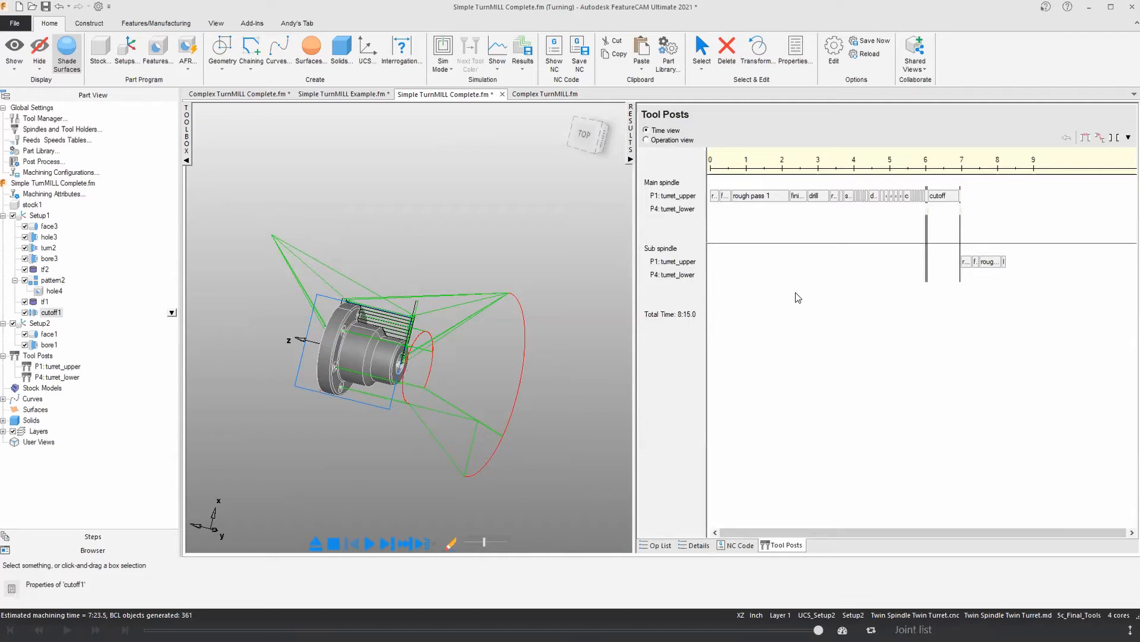
scroll(798, 297, "up", 3)
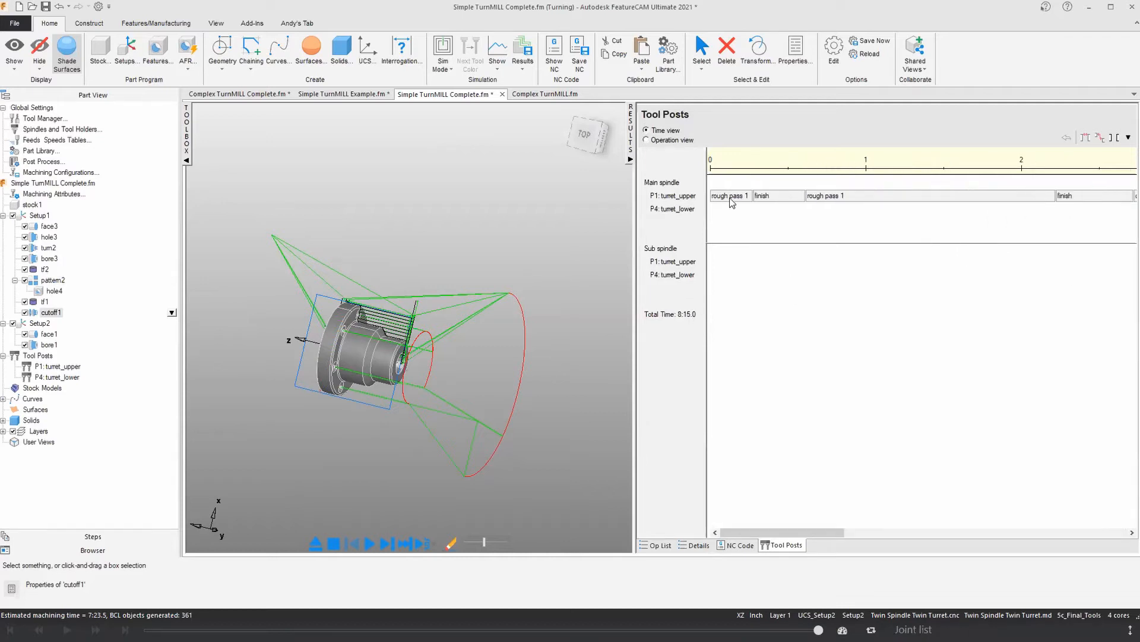
mouse_move(732, 202)
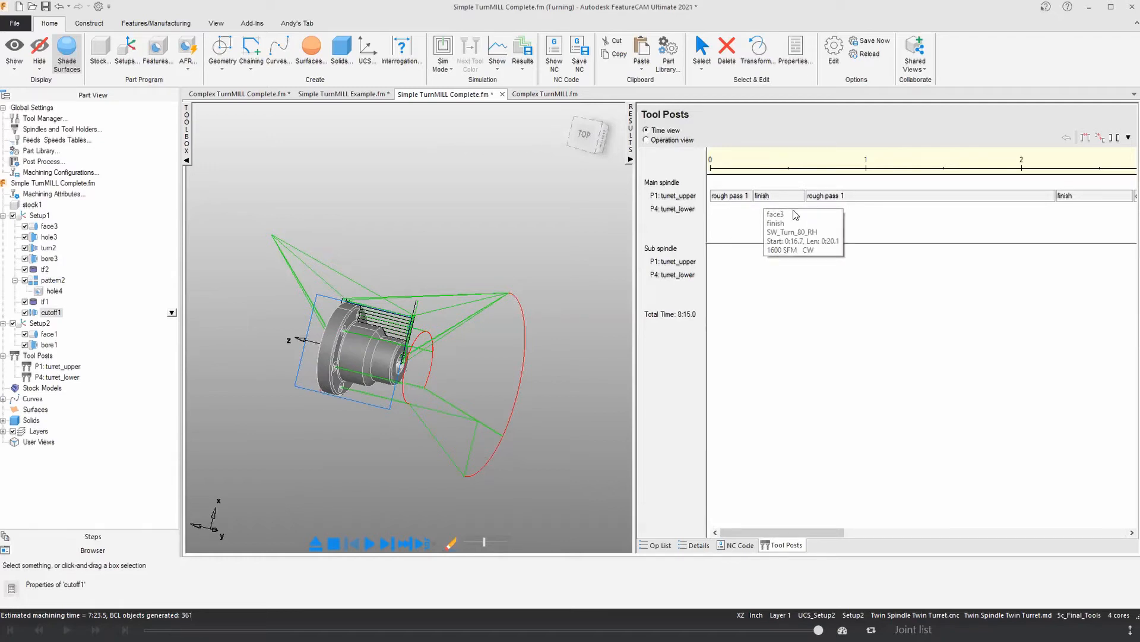
Step: Review the turret timeline in time view and, in operation view, move the face1 and bore1 rough and finish operations to the lower turret
mouse_move(832, 199)
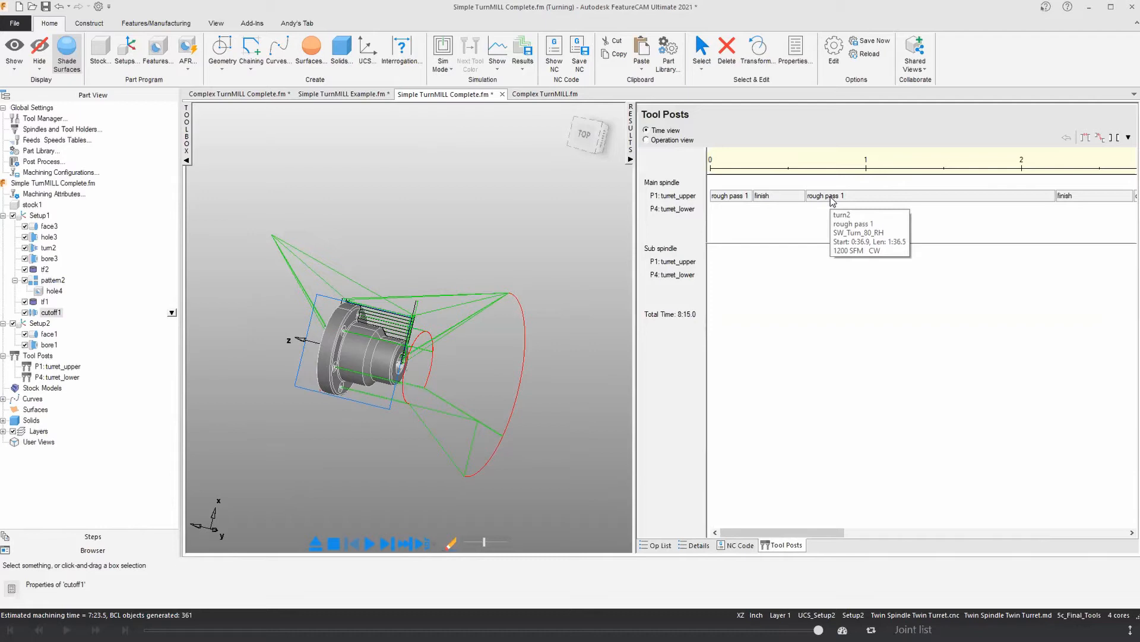
scroll(838, 256, "down", 5)
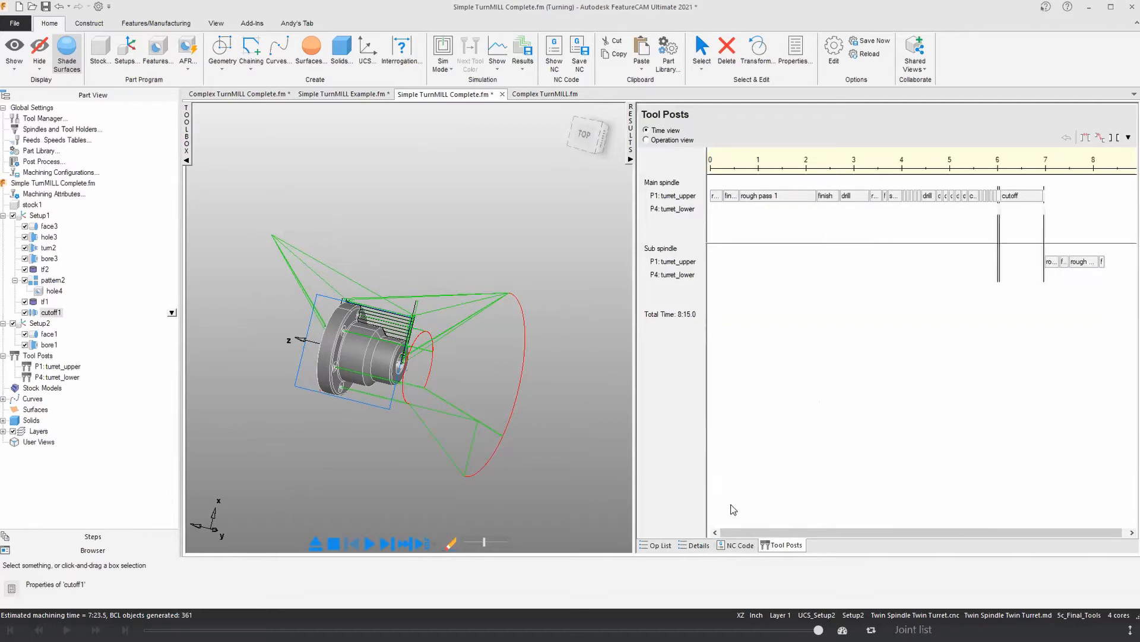
left_click(646, 140)
left_click(760, 474)
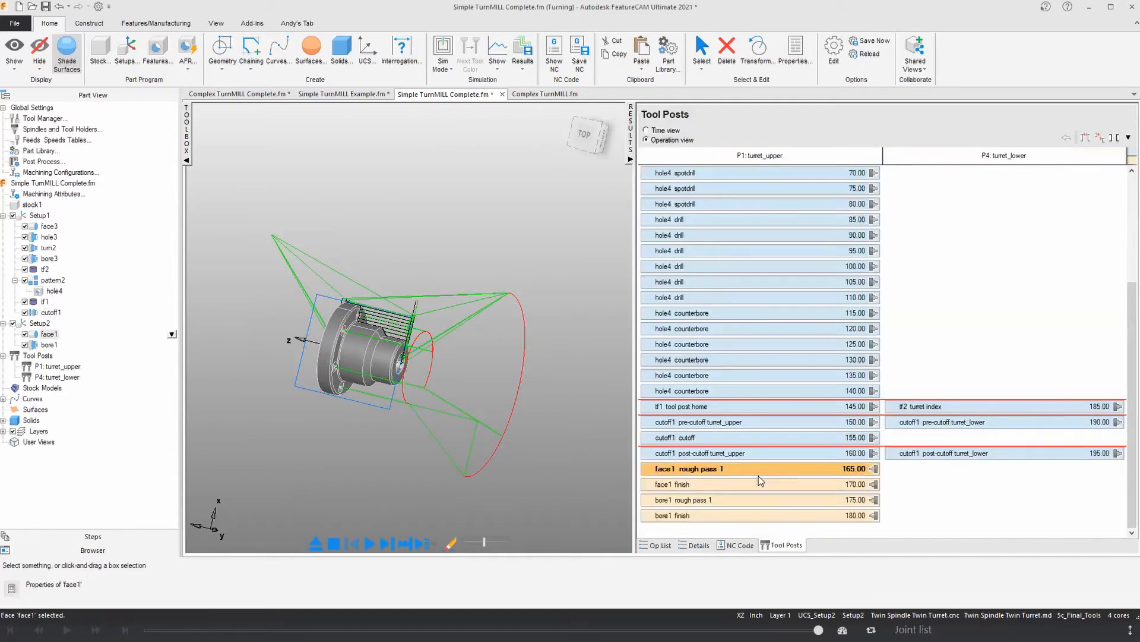
left_click(742, 517, "shift")
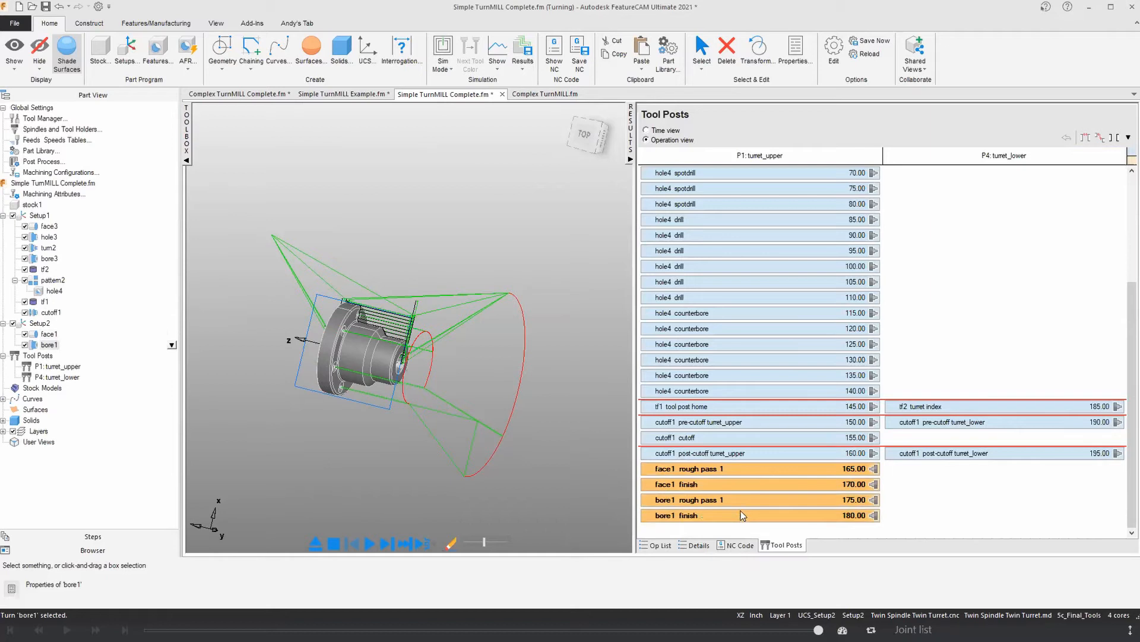
left_click_drag(932, 397, 970, 275)
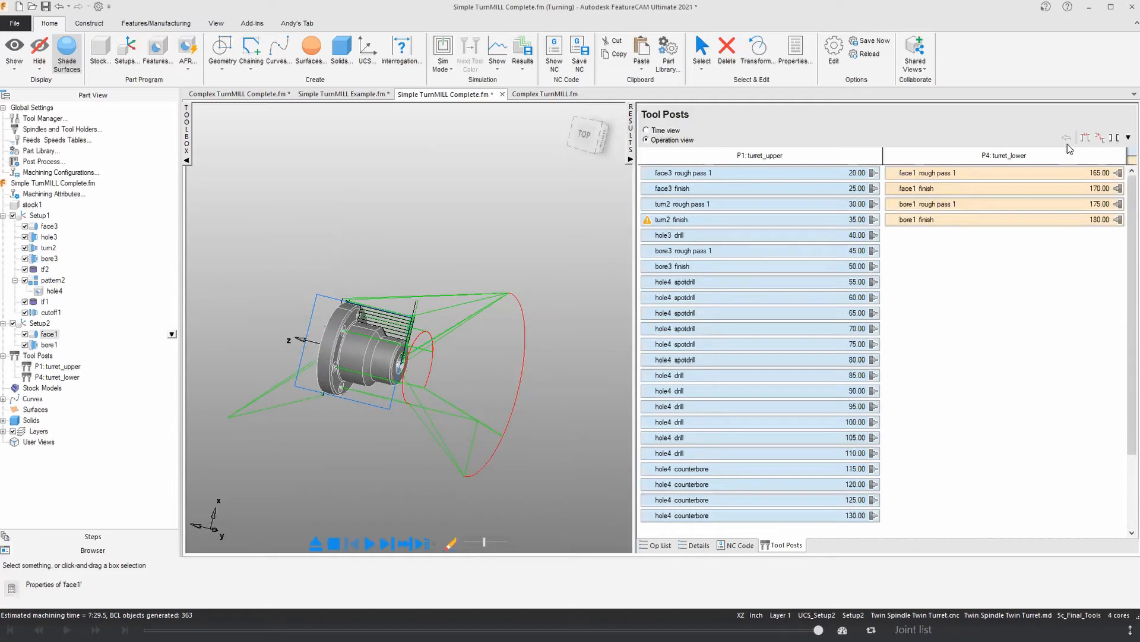
Step: Return all face1 and bore1 operations to the upper turret, placing them after the cutoff1 post-cutoff operation
left_click(1042, 174)
left_click(1015, 217, "shift")
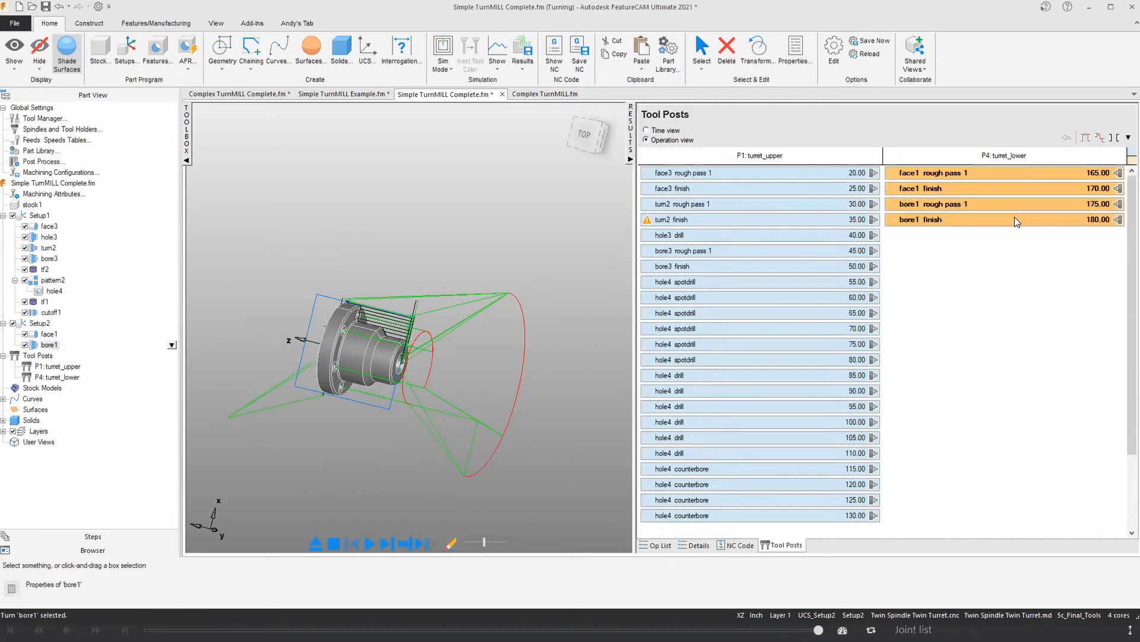
left_click_drag(1006, 183, 961, 324)
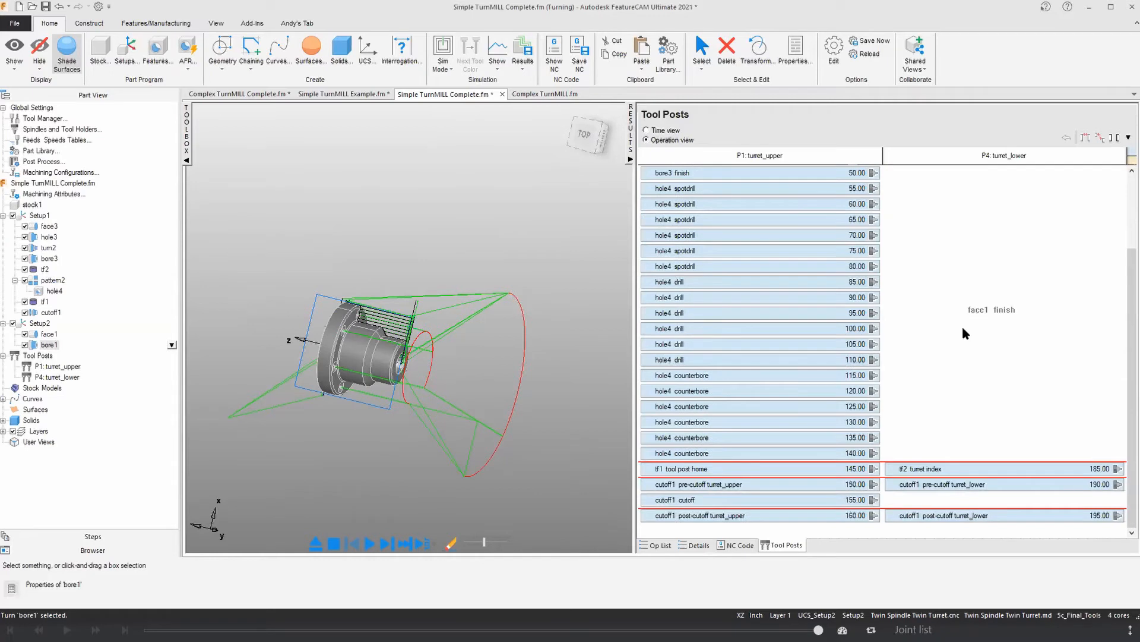
left_click_drag(841, 479, 800, 527)
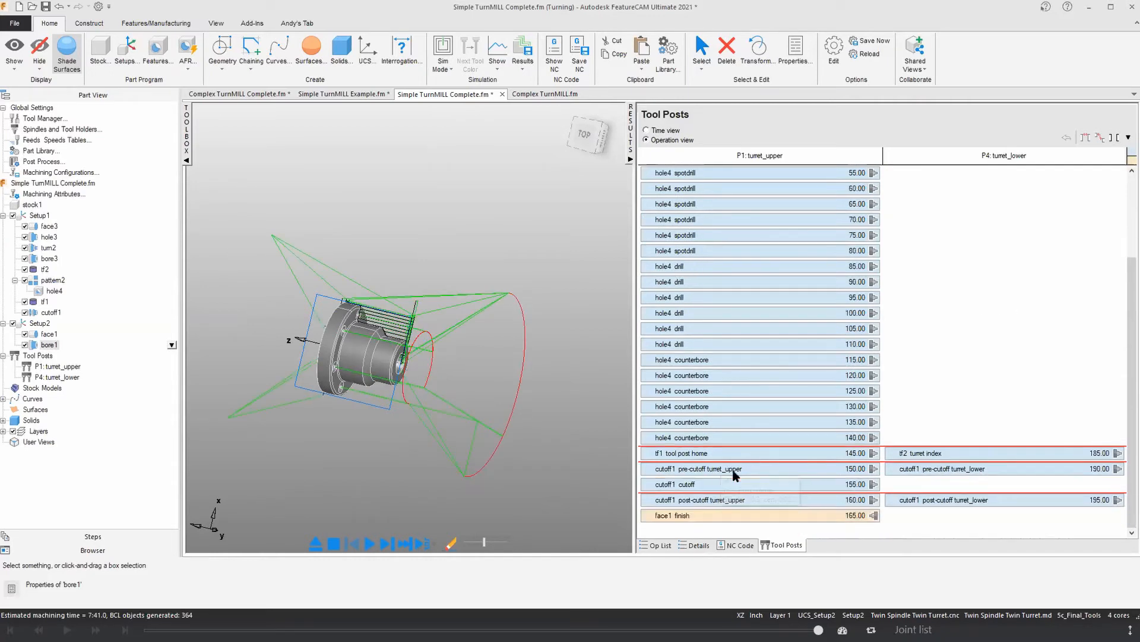
scroll(678, 511, "up", 3)
left_click(936, 176)
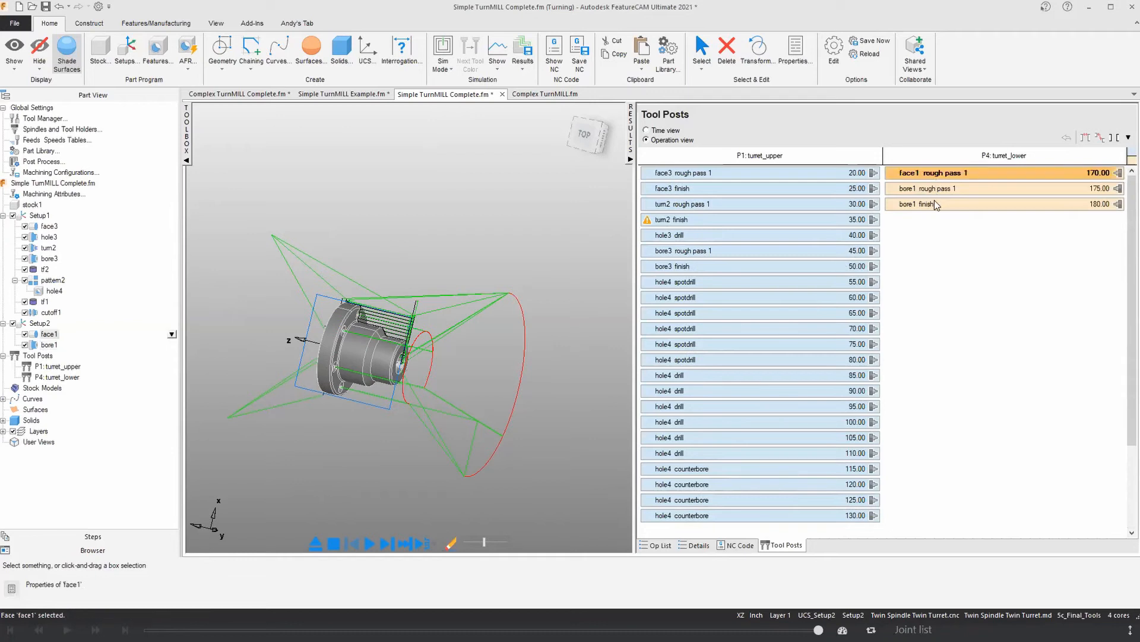
left_click(934, 204, "shift")
left_click_drag(936, 177, 699, 538)
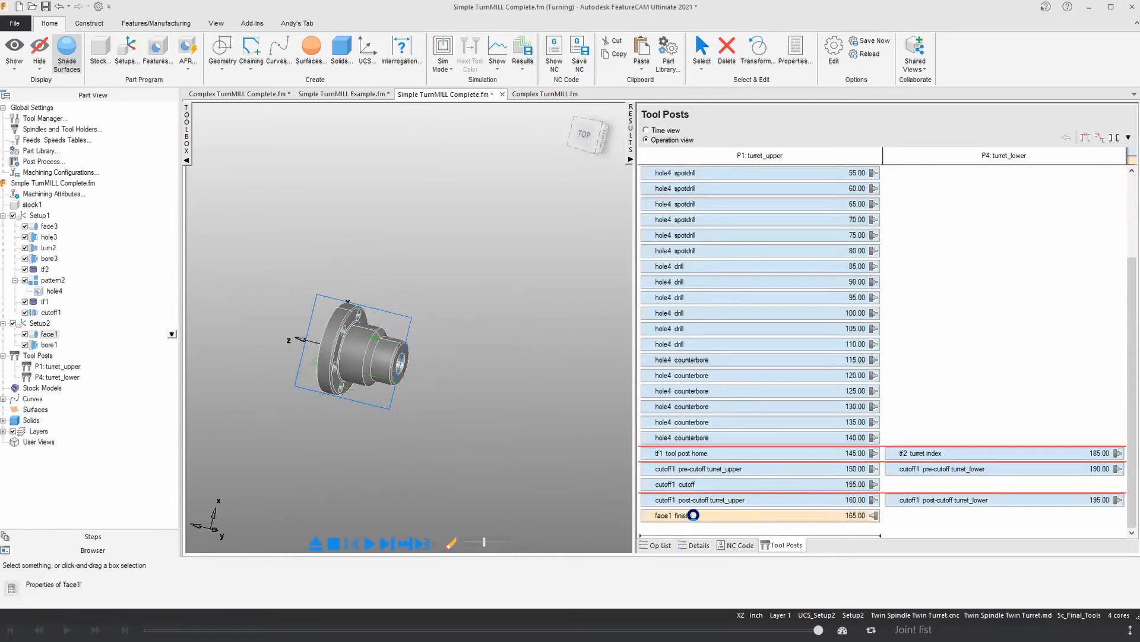
scroll(766, 526, "down", 1)
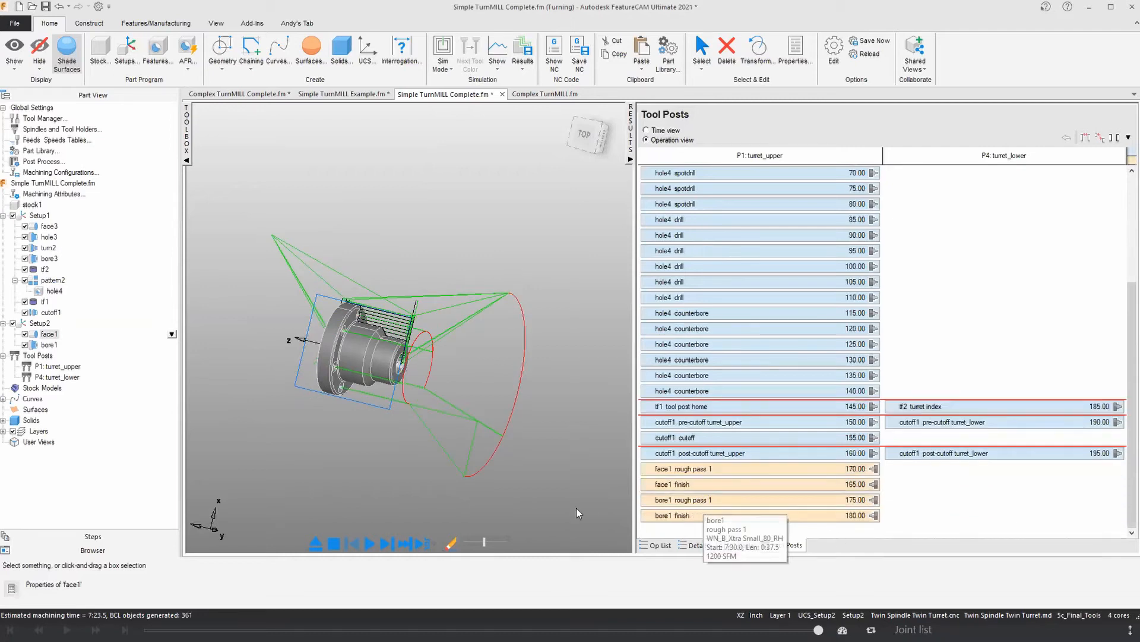
Step: Run a Machine simulation of the part with the results pane collapsed and both spindles and turrets in sight
left_click(446, 67)
left_click(437, 198)
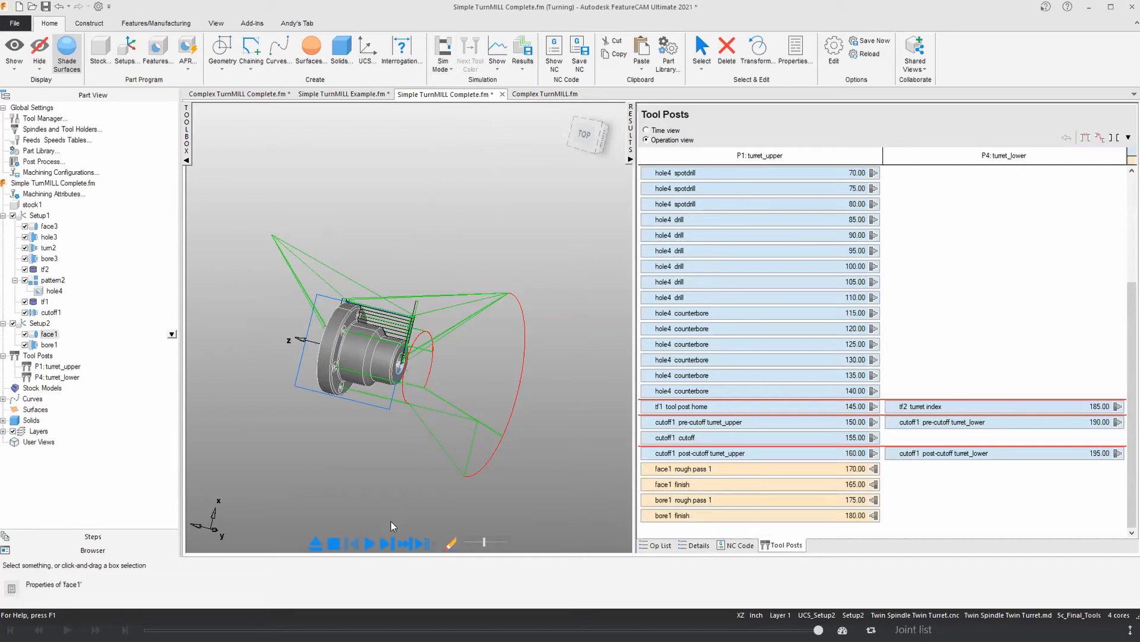
left_click(369, 542)
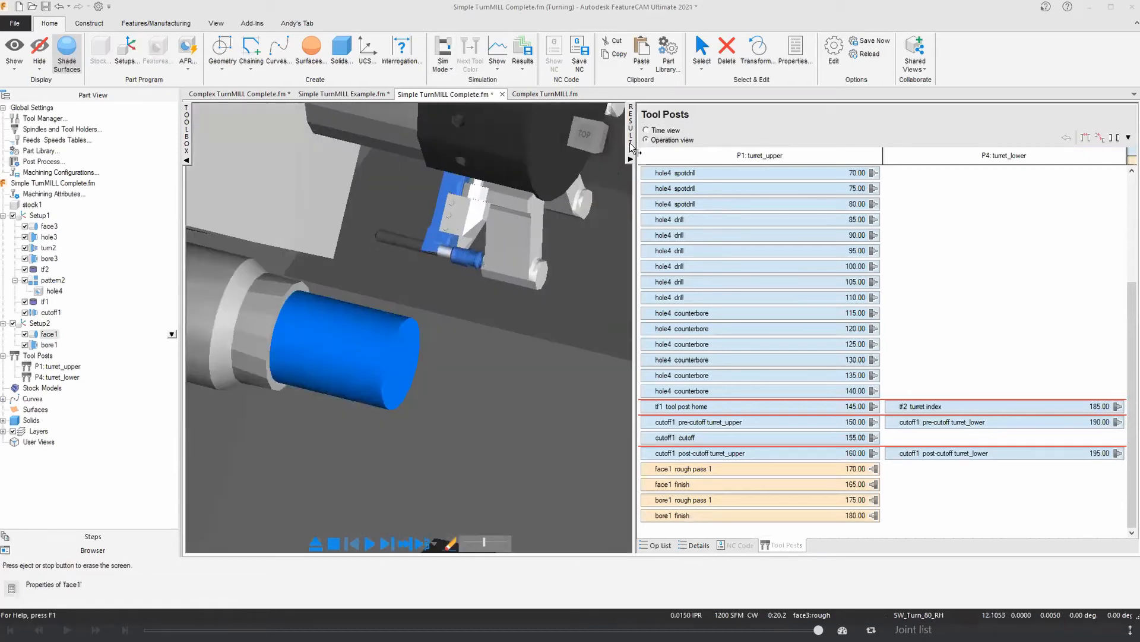
left_click(631, 145)
scroll(661, 235, "down", 4)
middle_click_drag(689, 184, 707, 227)
middle_click_drag(682, 363, 670, 380)
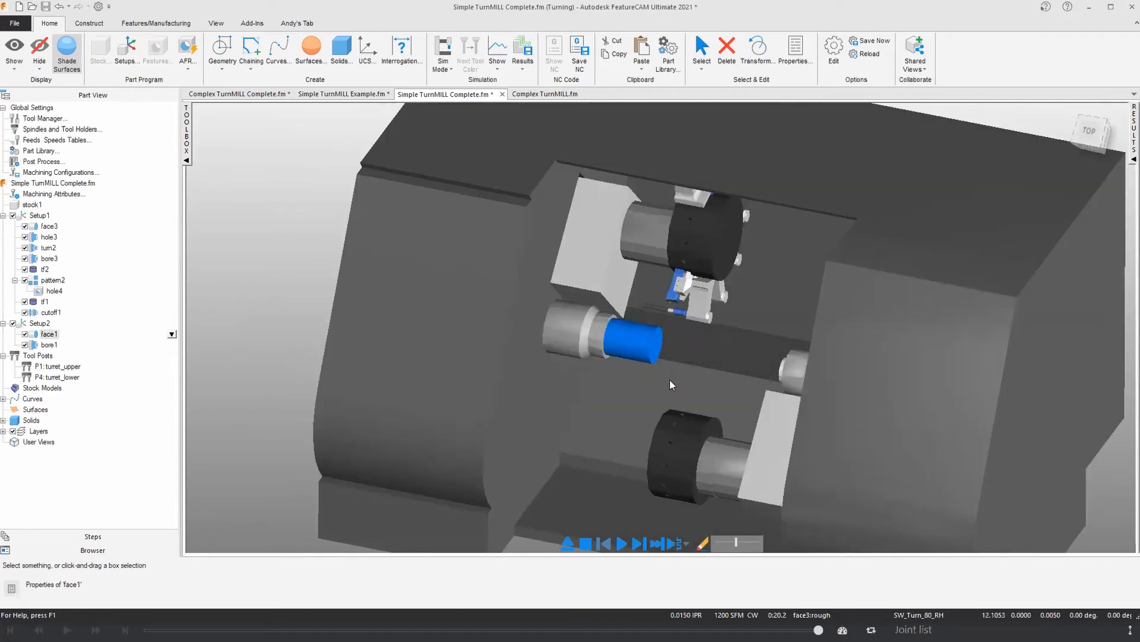
Step: Examine the spindles and turrets from several angles and continue the machine simulation through the cutoff transfer
scroll(668, 379, "up", 2)
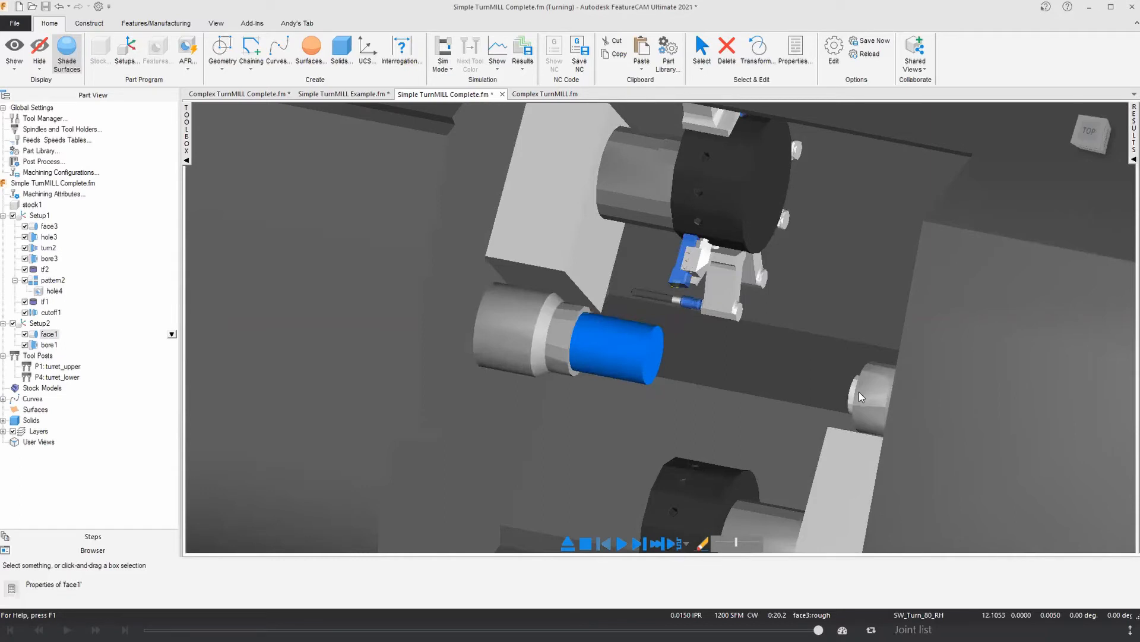
scroll(742, 416, "down", 3)
middle_click_drag(740, 415, 765, 397)
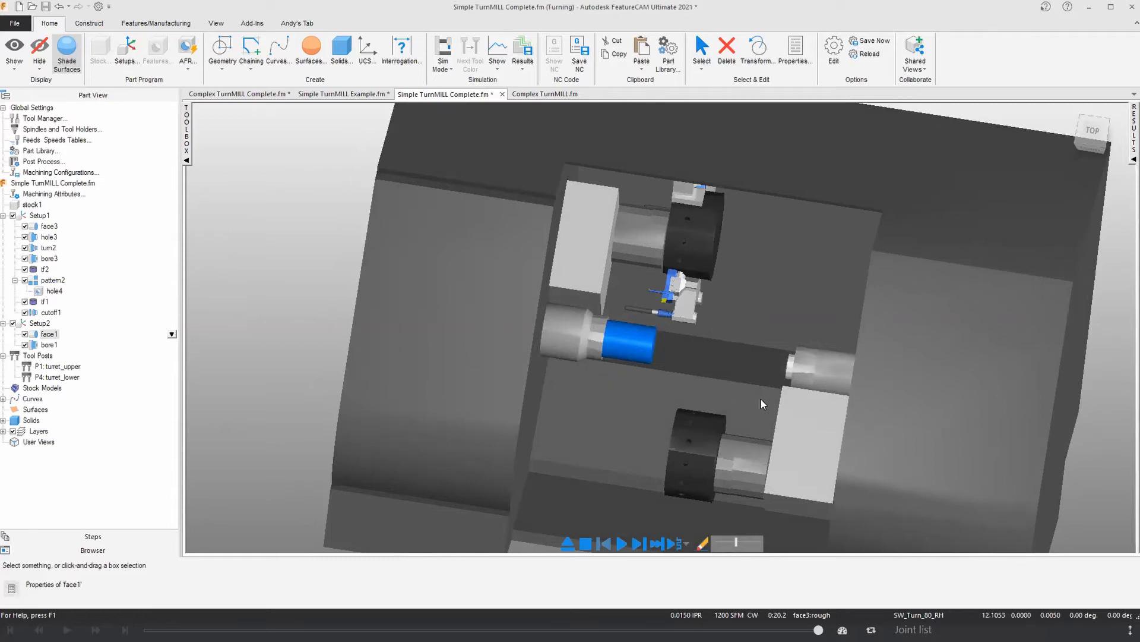
scroll(761, 399, "up", 2)
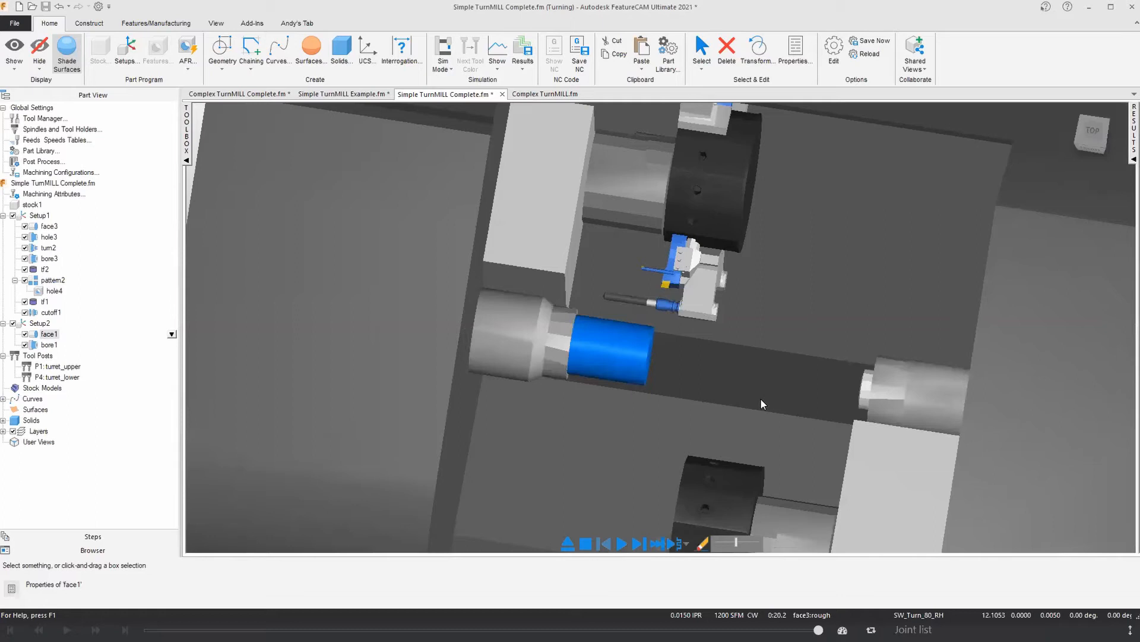
middle_click_drag(784, 345, 796, 260)
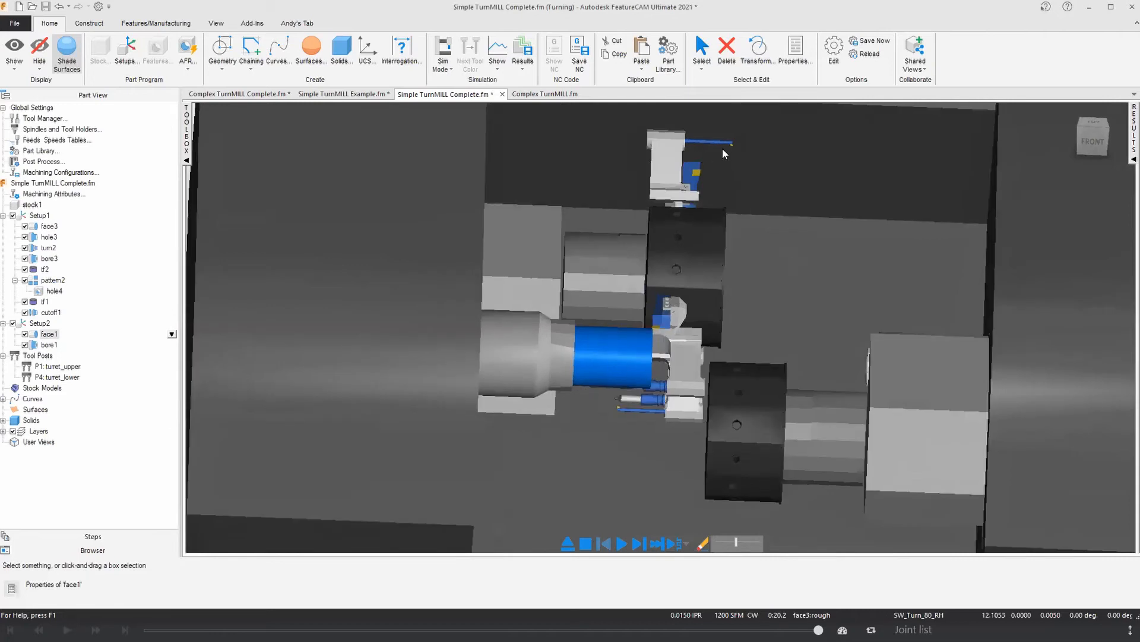
middle_click_drag(689, 224, 683, 299)
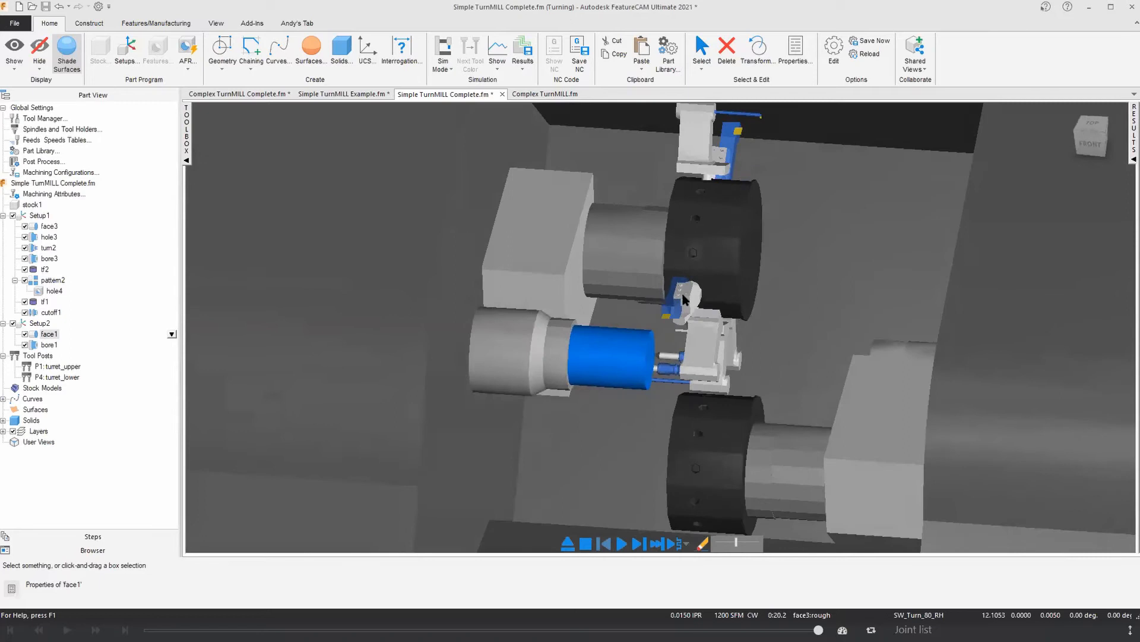
middle_click_drag(701, 397, 716, 425)
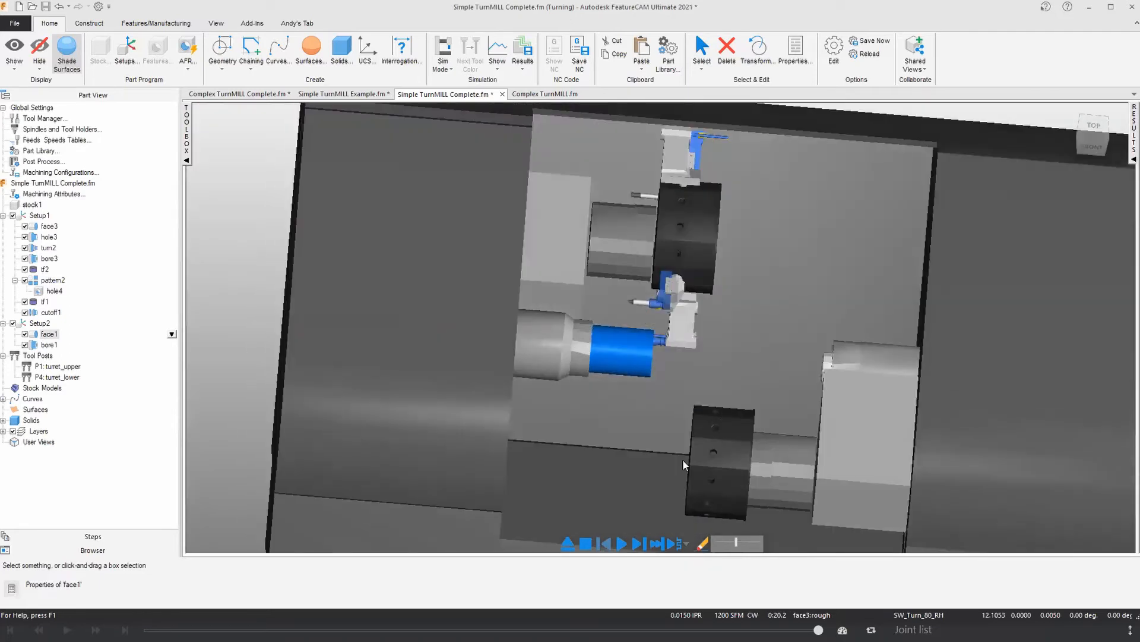
left_click(621, 543)
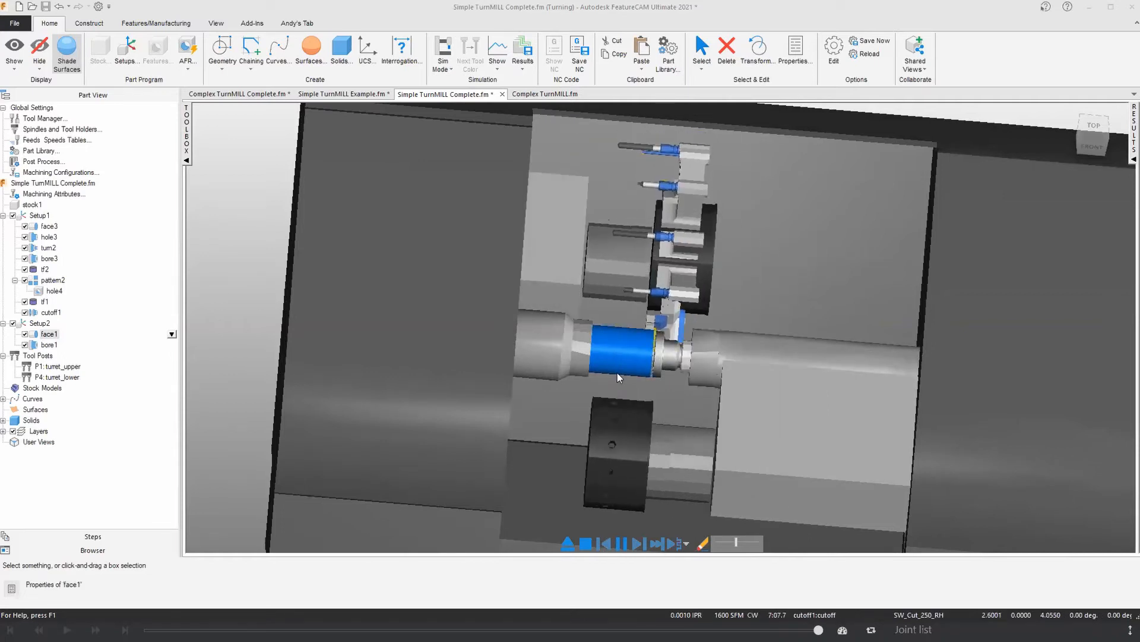
middle_click_drag(703, 371, 631, 385)
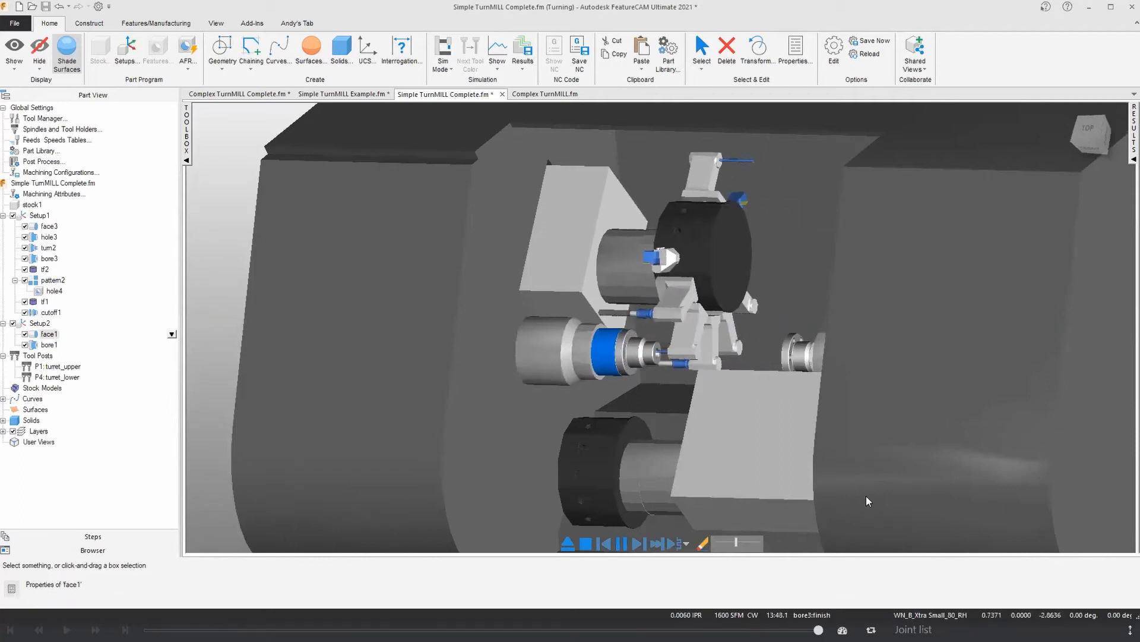
Step: Inspect the upper turret's NC code and eject the machine simulation to return to the part model
left_click(1132, 161)
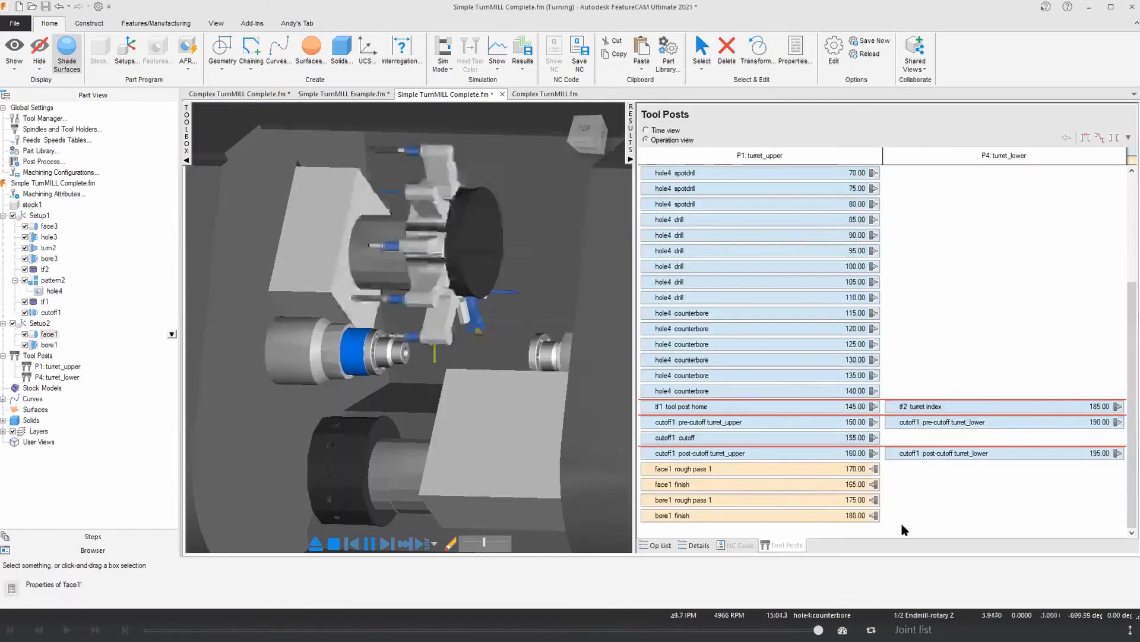
left_click(738, 544)
scroll(932, 391, "down", 10)
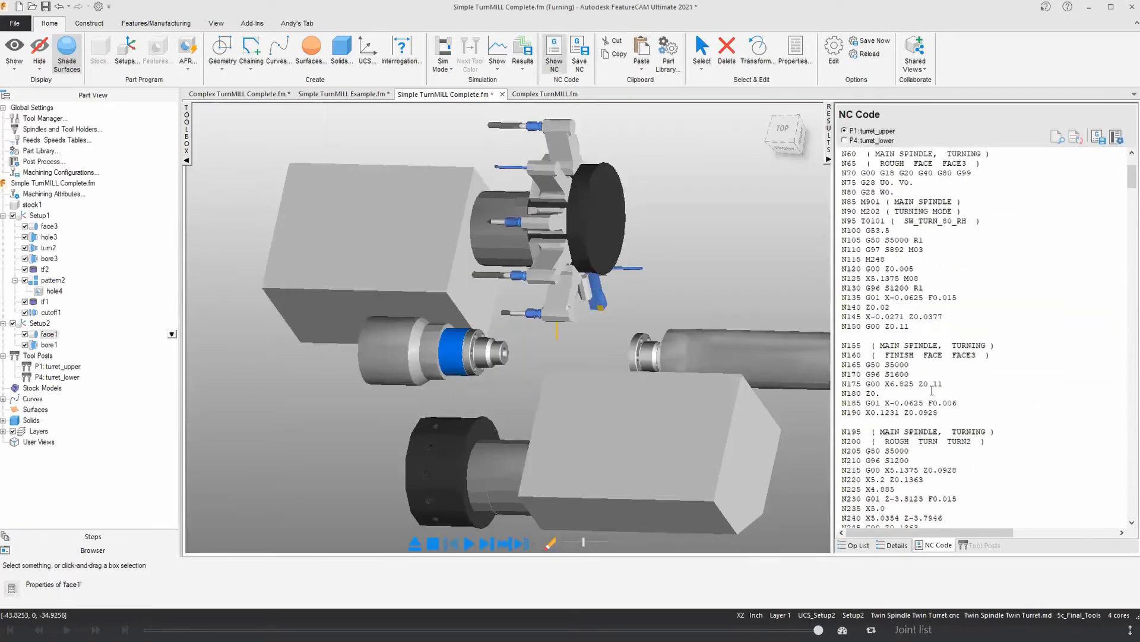
left_click(829, 159)
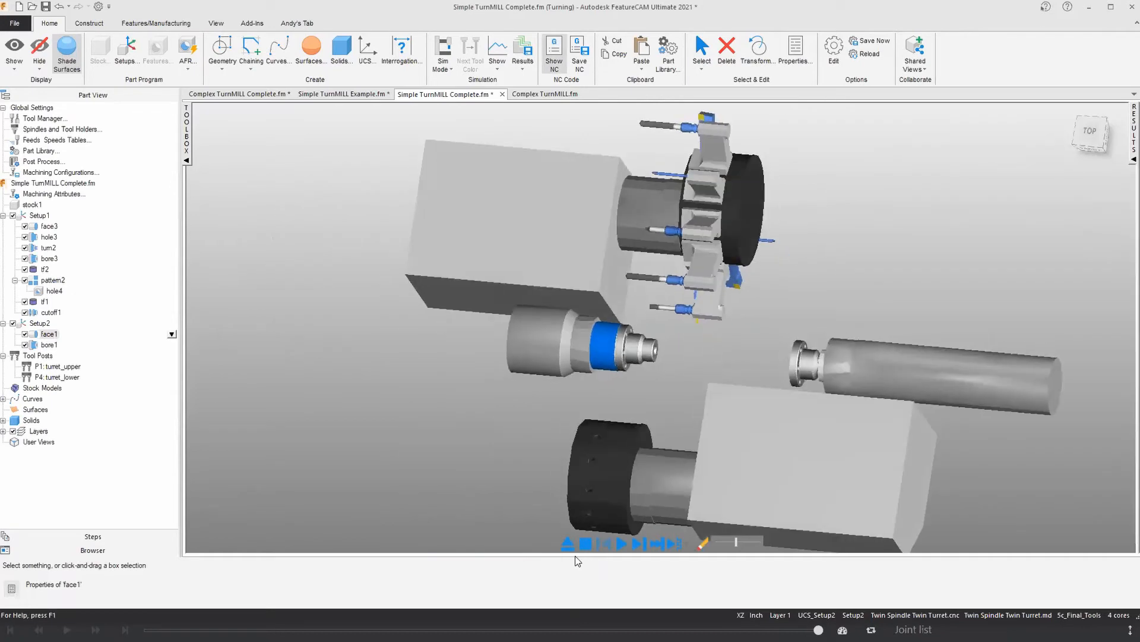
left_click(567, 550)
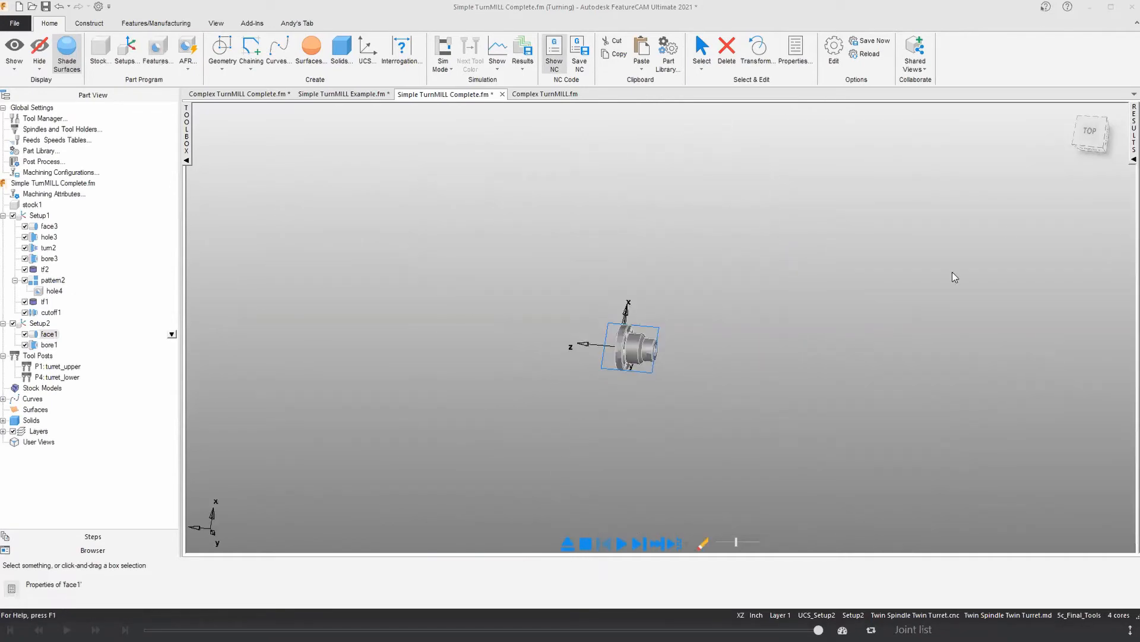
Step: Move the face1 and bore1 rough and finish operations from the upper to the lower turret and check the timing in time view
left_click(1132, 155)
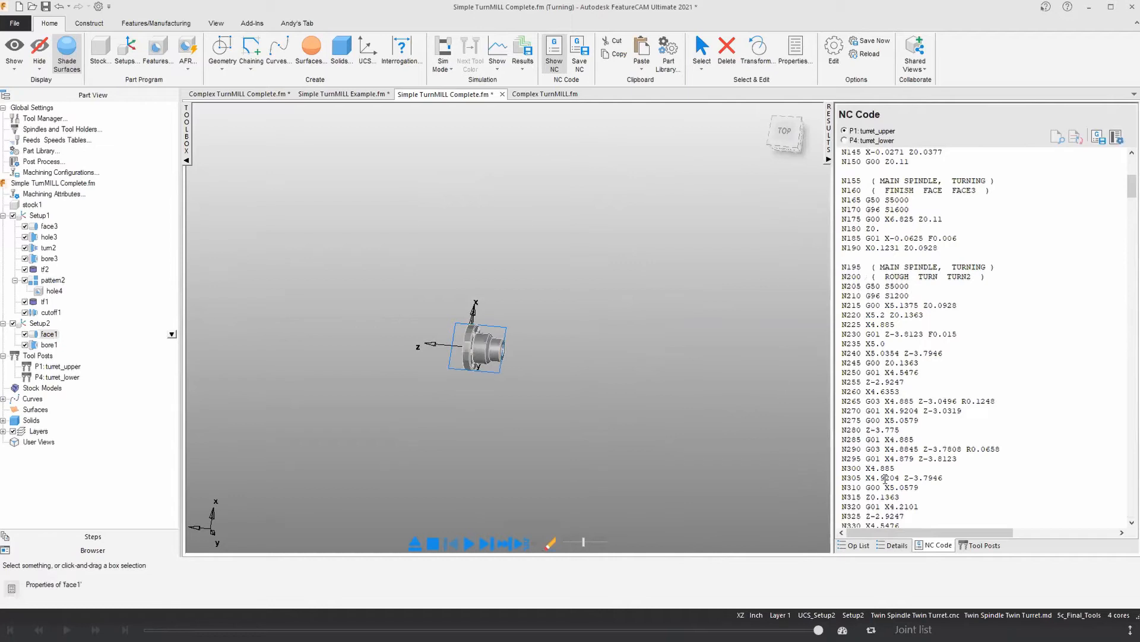
left_click(978, 547)
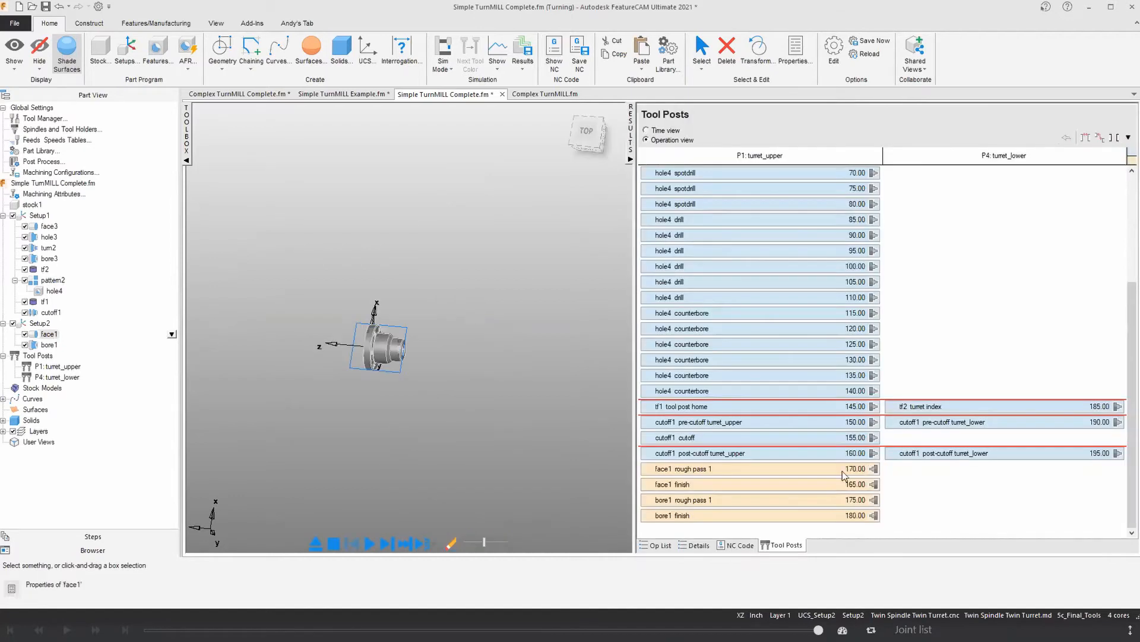
left_click(699, 469)
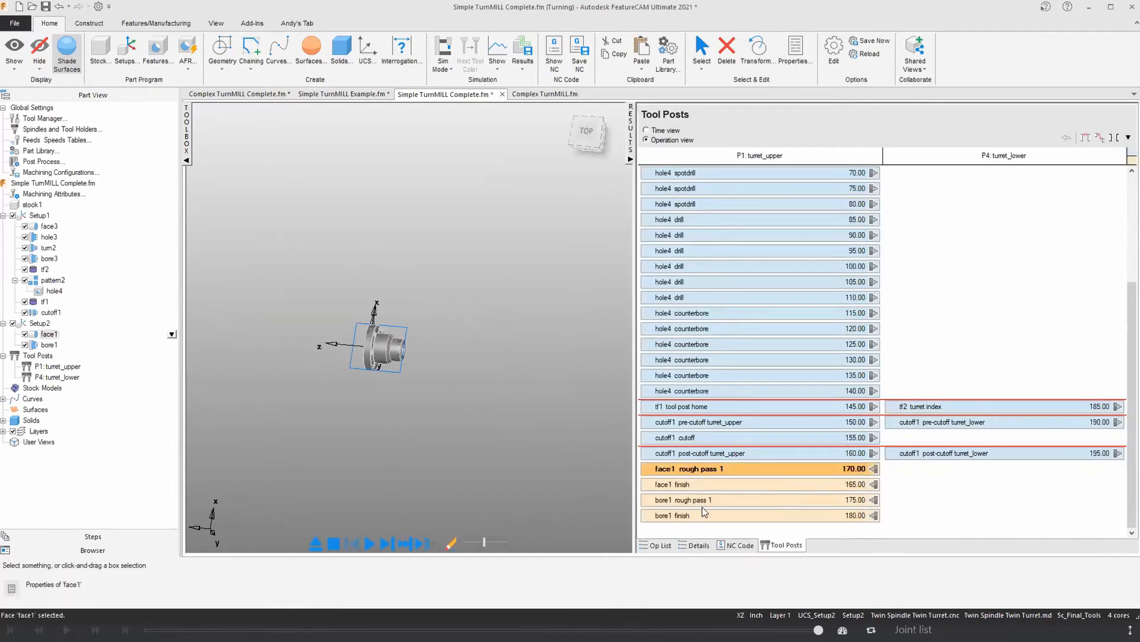
left_click(703, 516, "shift")
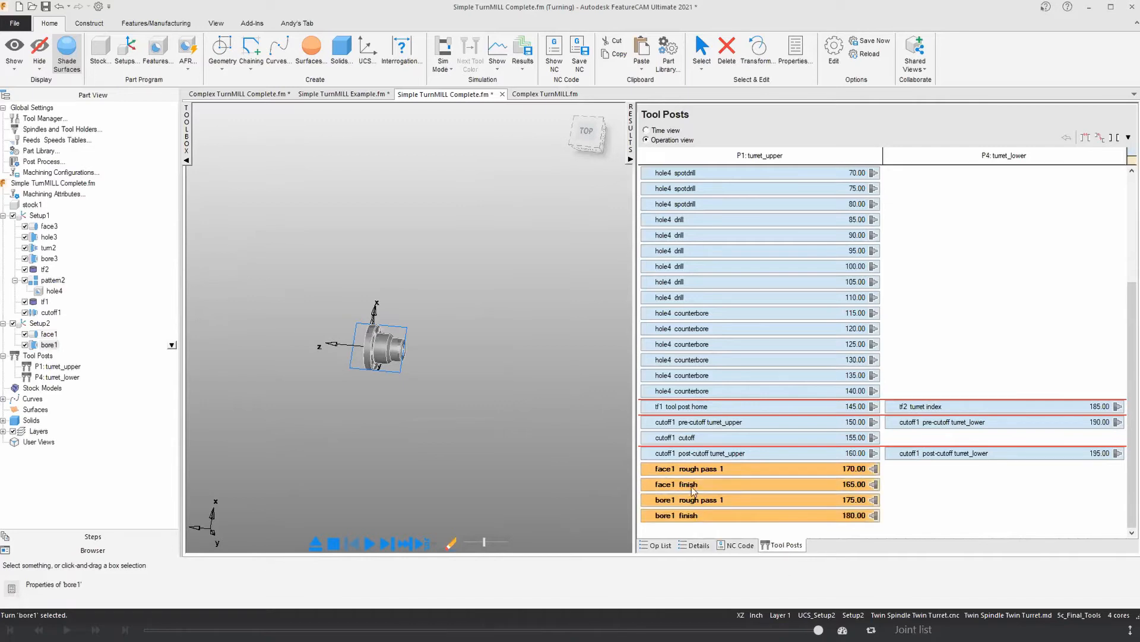
left_click_drag(715, 467, 1004, 281)
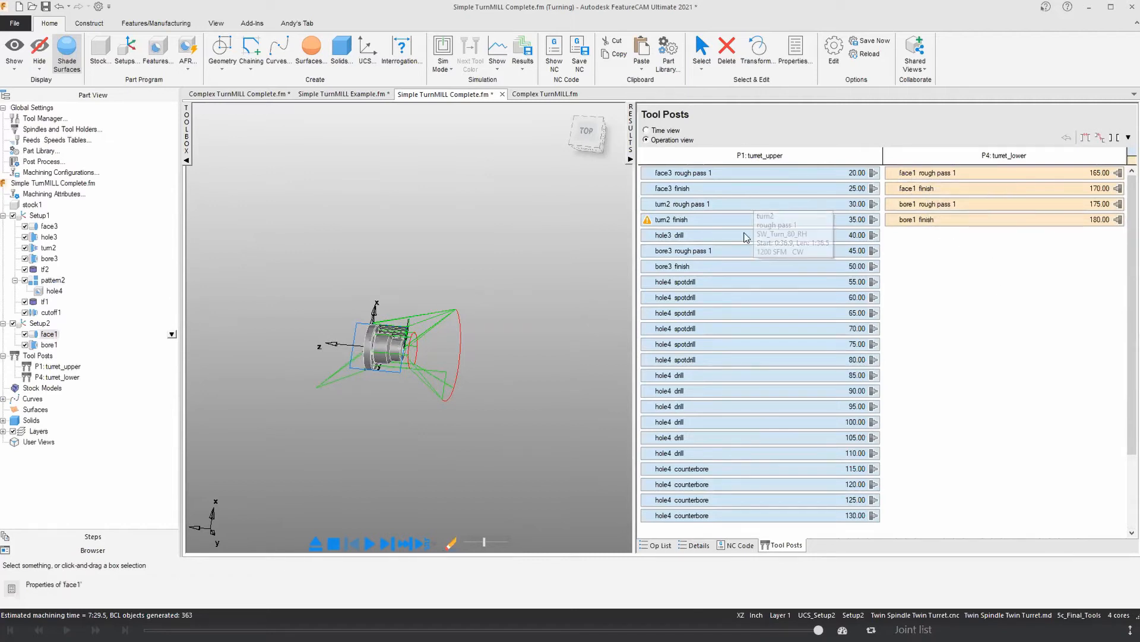
mouse_move(666, 179)
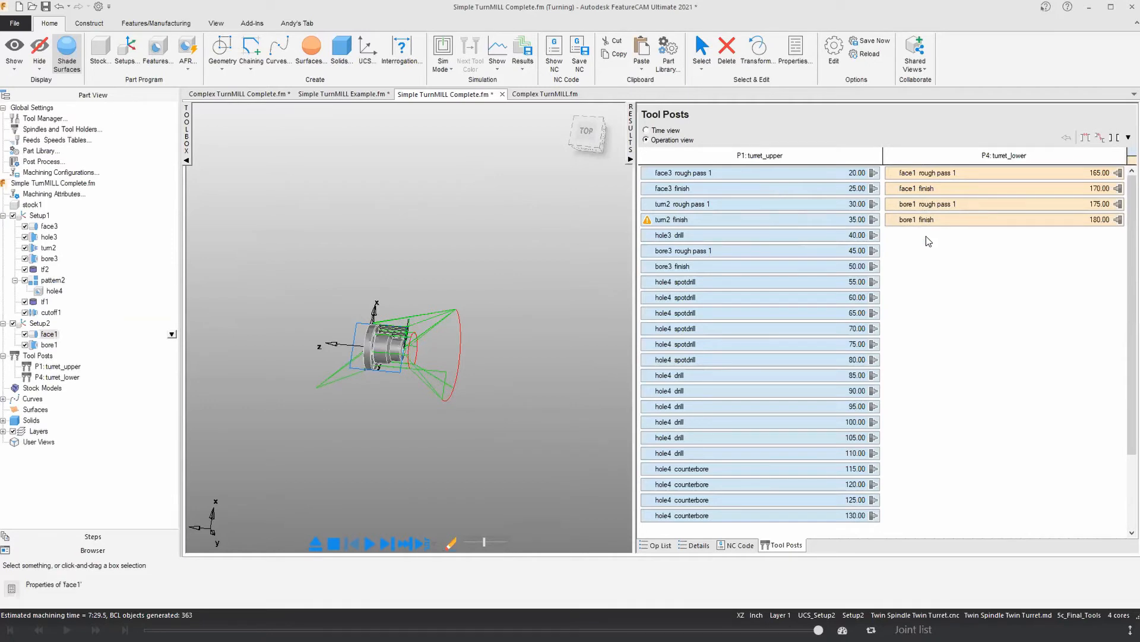
left_click(646, 131)
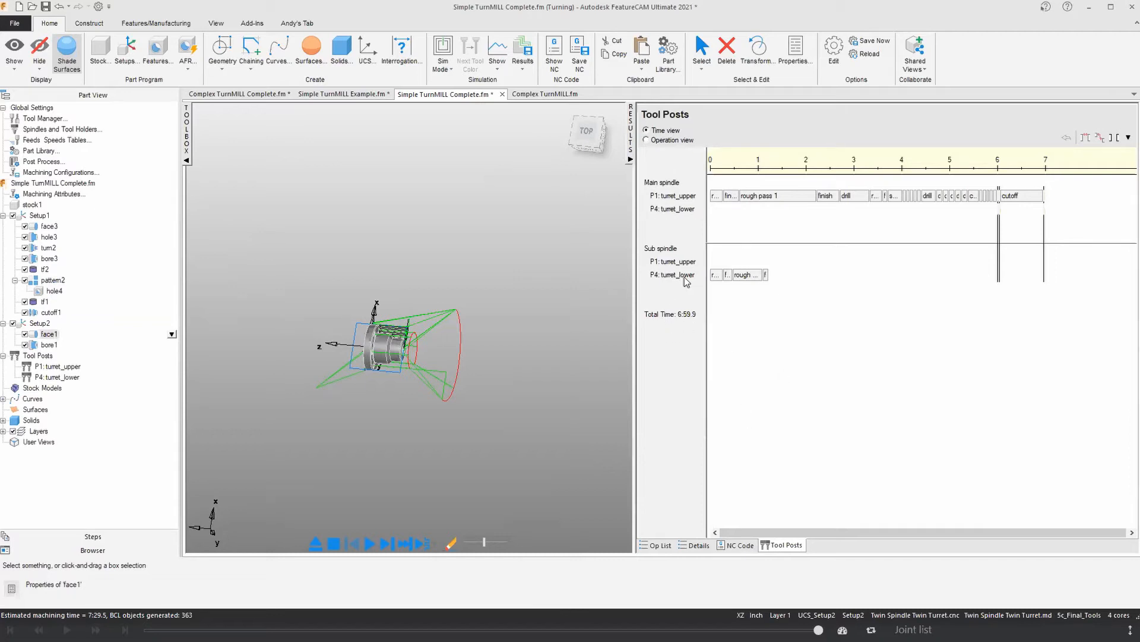
Step: Run a Machine simulation of the flange with the results pane collapsed and the machine housing shown
left_click(443, 50)
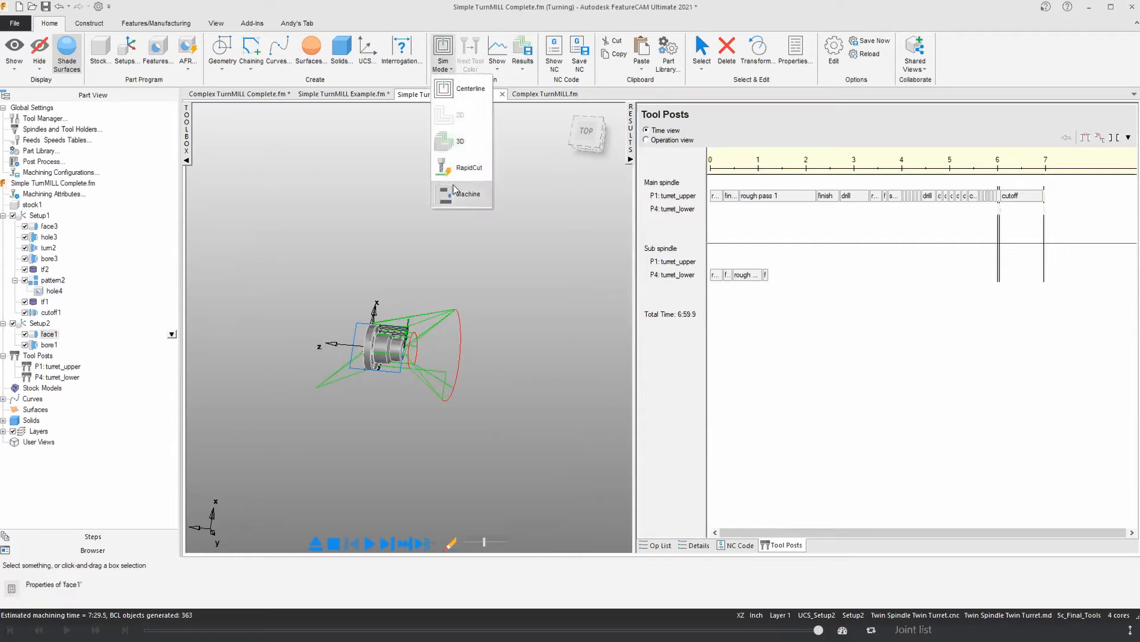
left_click(454, 191)
left_click(631, 159)
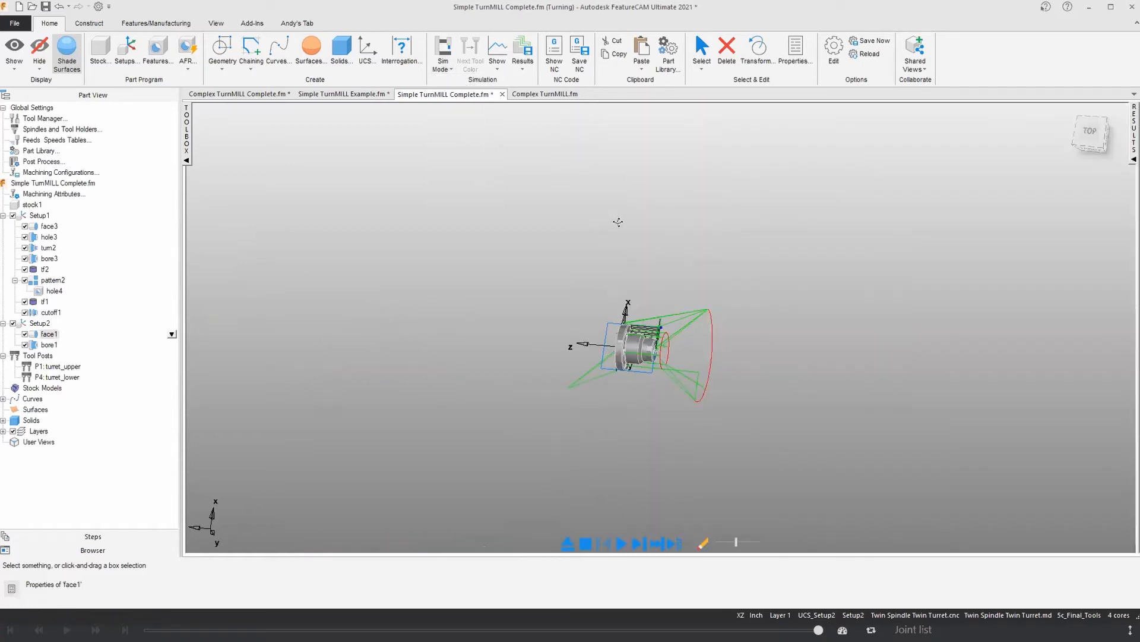
left_click(621, 542)
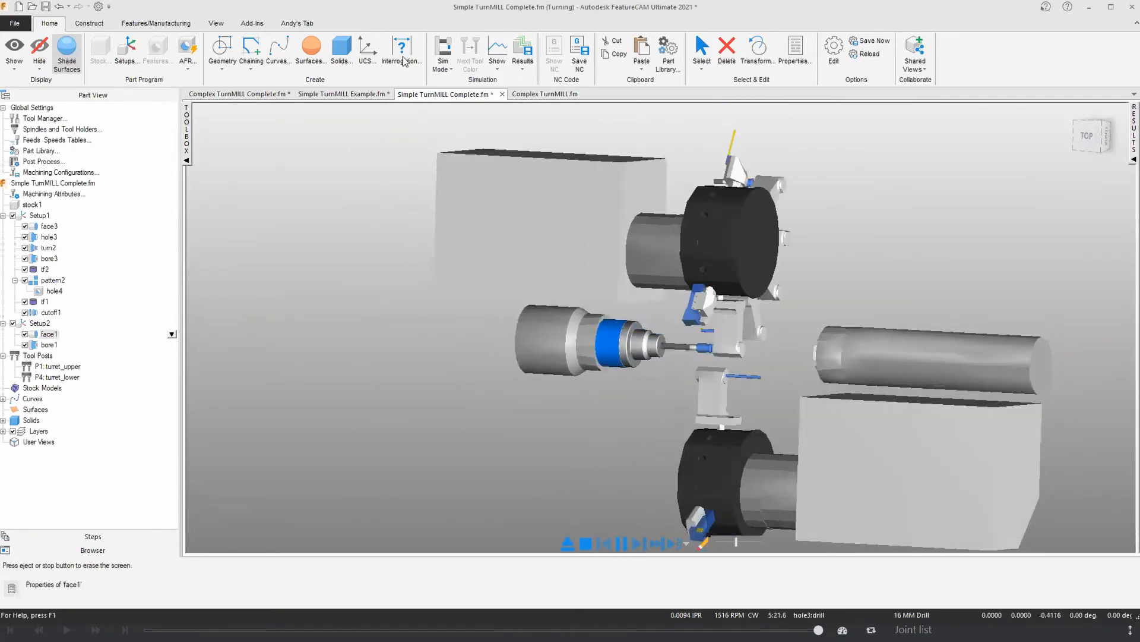
left_click(20, 50)
scroll(611, 378, "up", 3)
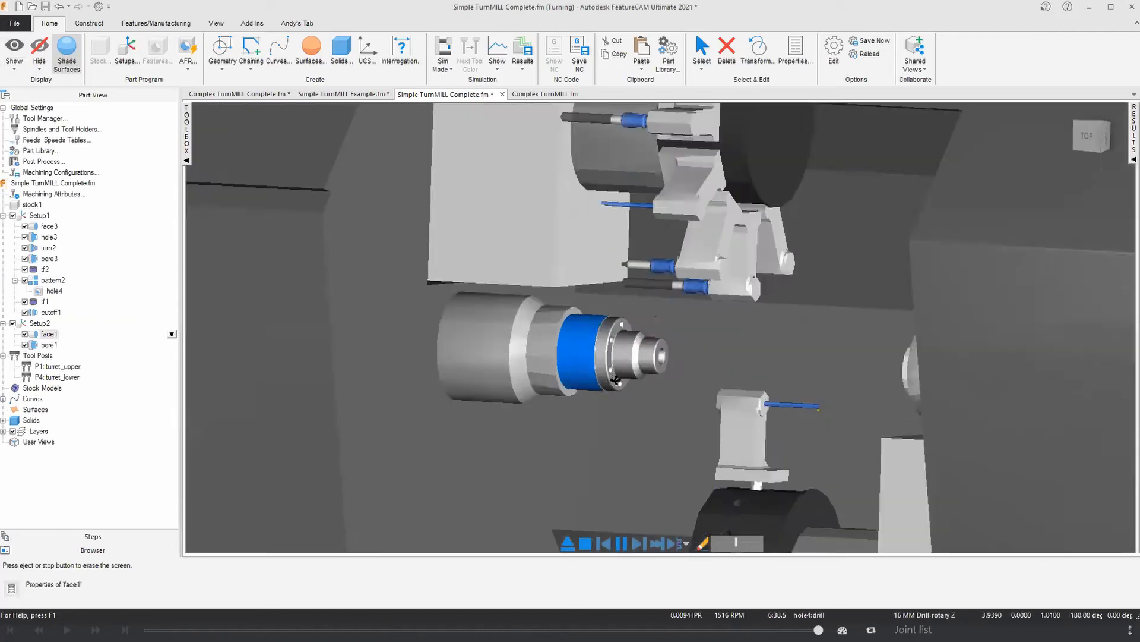
Step: Examine the cutoff transfer and both turrets at work from several angles, then eject the machine simulation
middle_click_drag(578, 372, 598, 366)
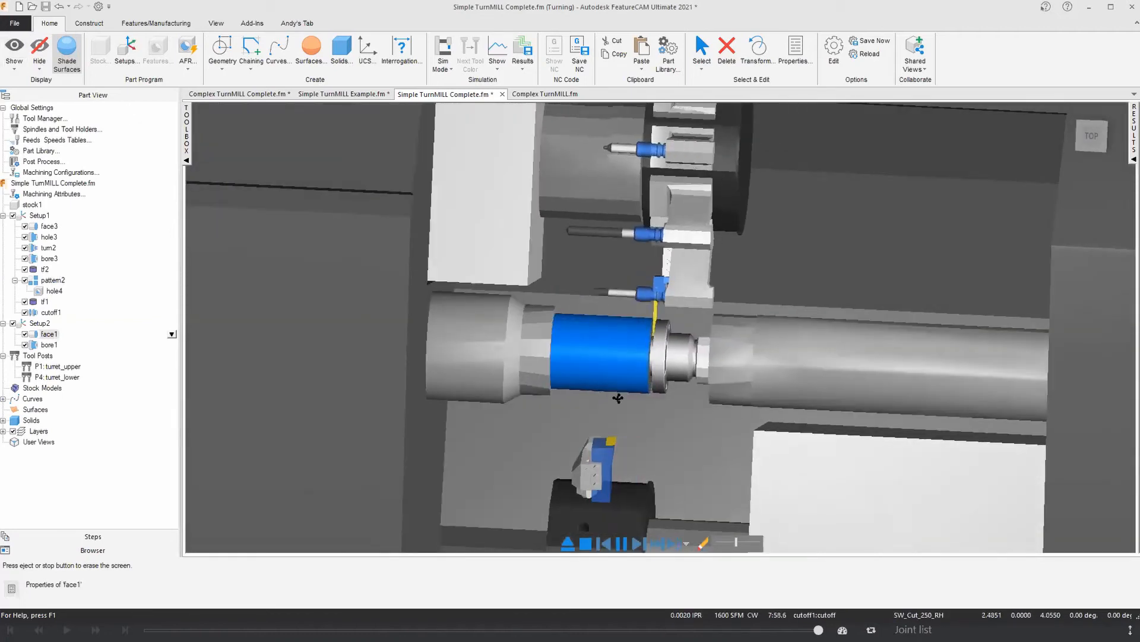
scroll(648, 401, "down", 5)
middle_click_drag(648, 402, 851, 363)
scroll(850, 364, "up", 2)
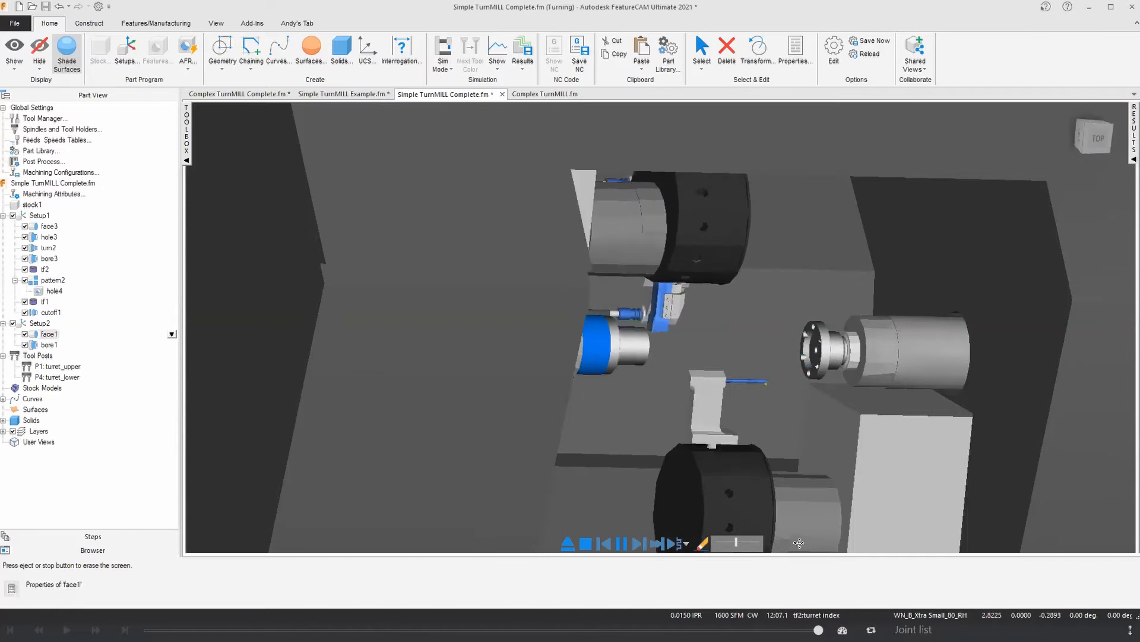
scroll(713, 395, "down", 3)
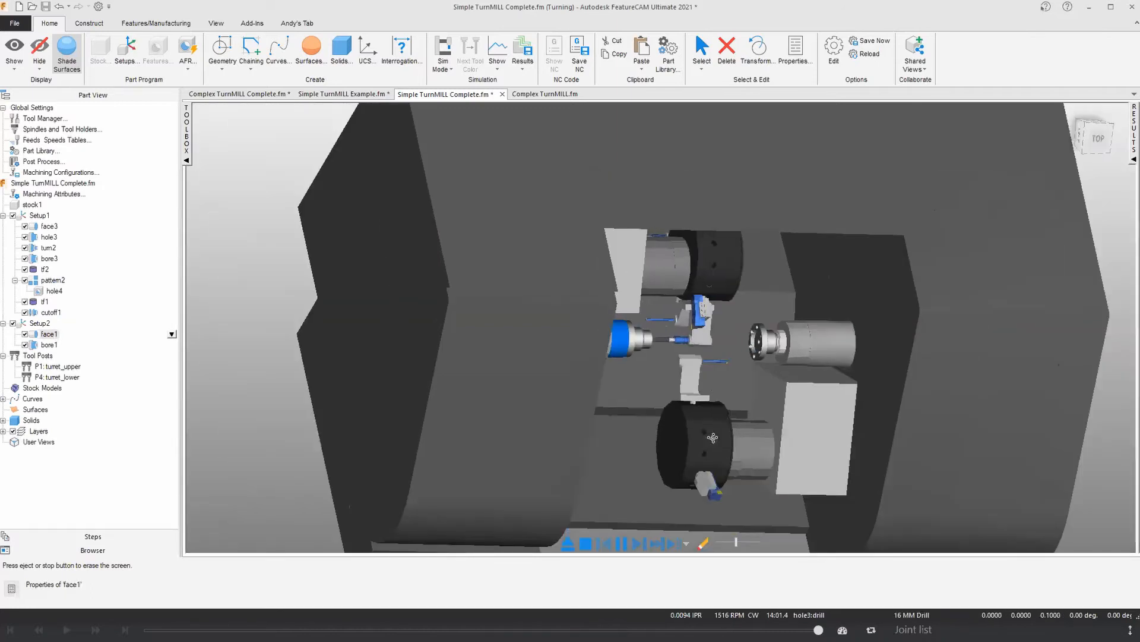
middle_click_drag(714, 394, 617, 462)
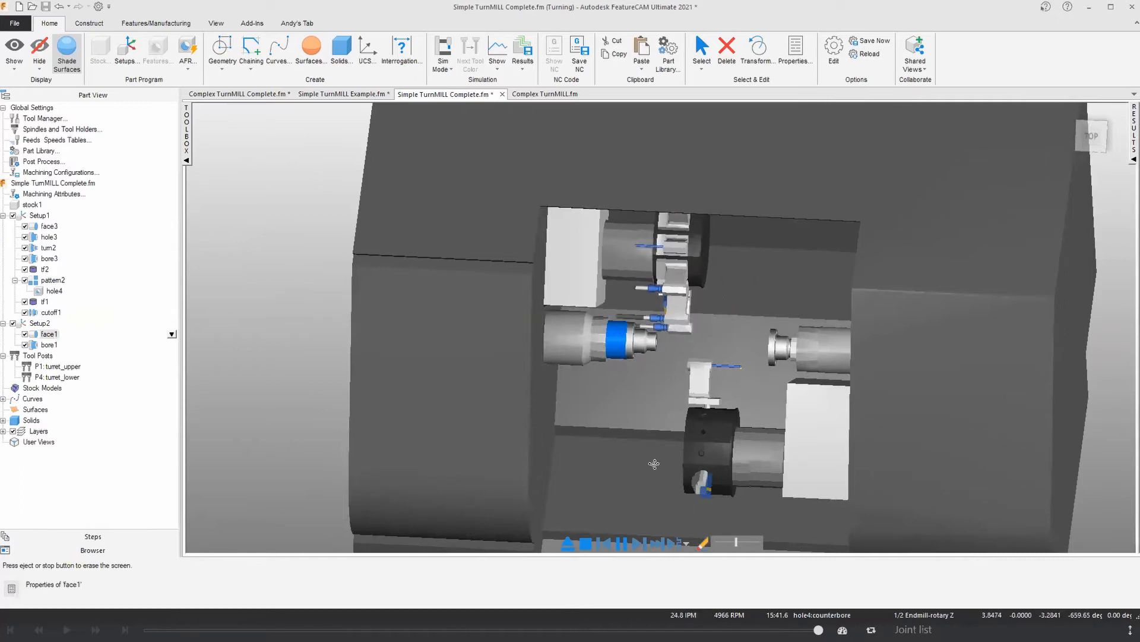
middle_click_drag(687, 466, 691, 480)
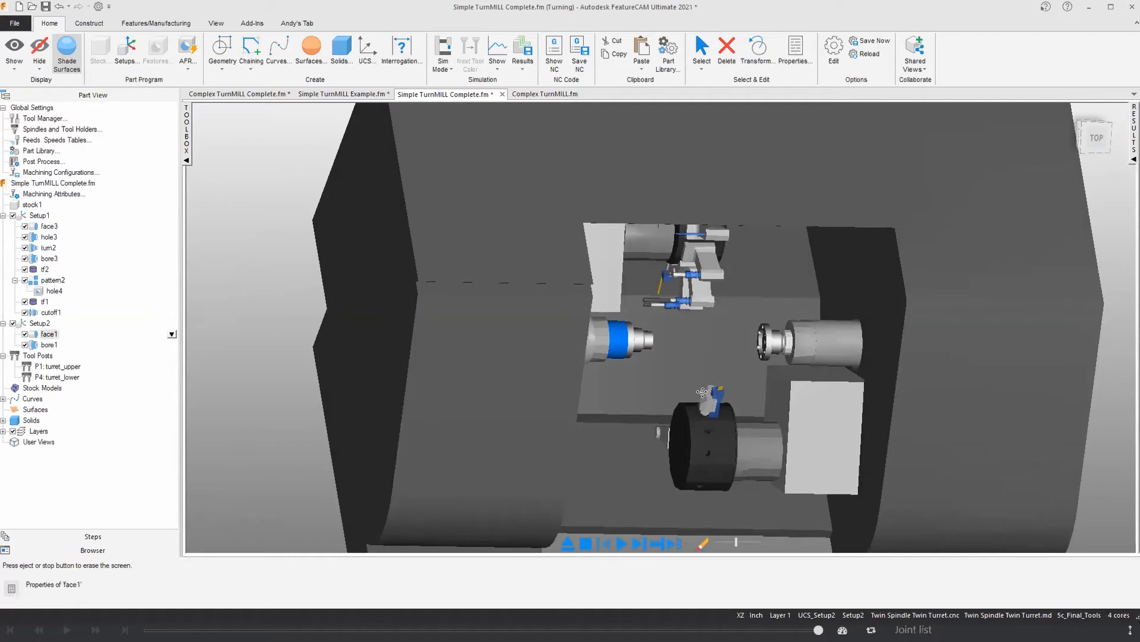
left_click(568, 543)
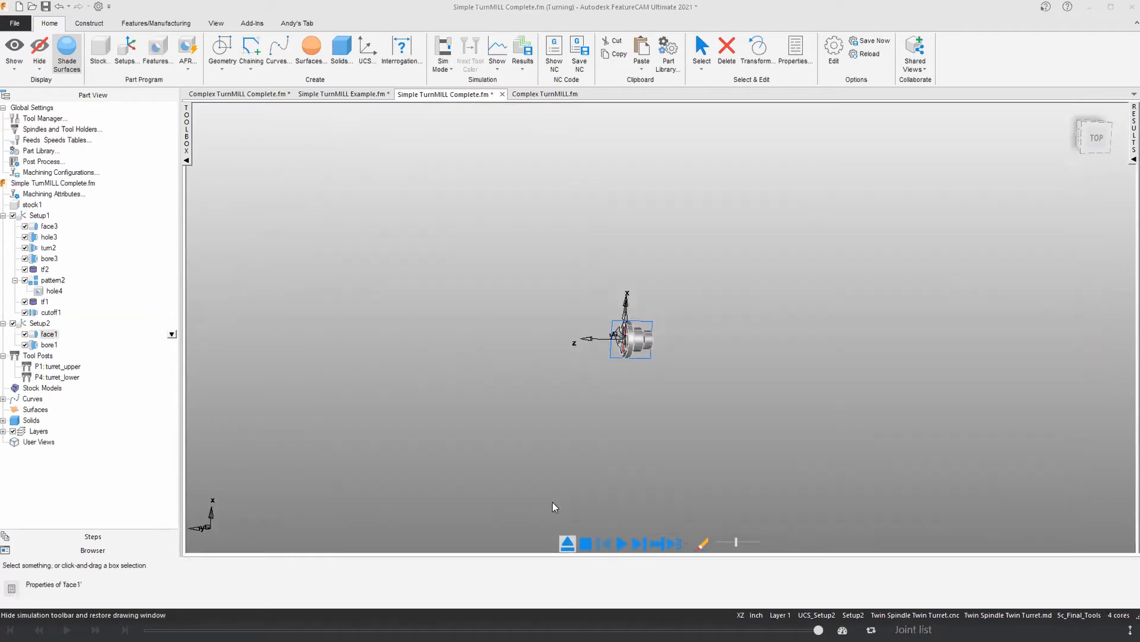
middle_click_drag(496, 388, 468, 404)
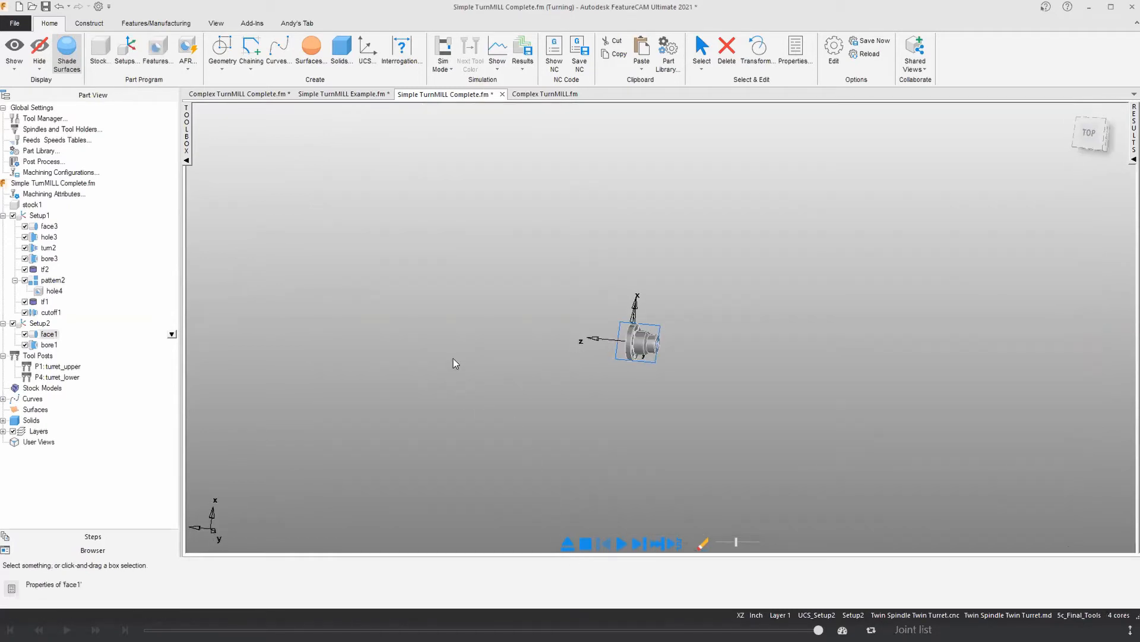
Step: Switch to the Complex TurnMILL.fm part and examine the shaft's holes, flats and flanges from several angles
left_click(536, 95)
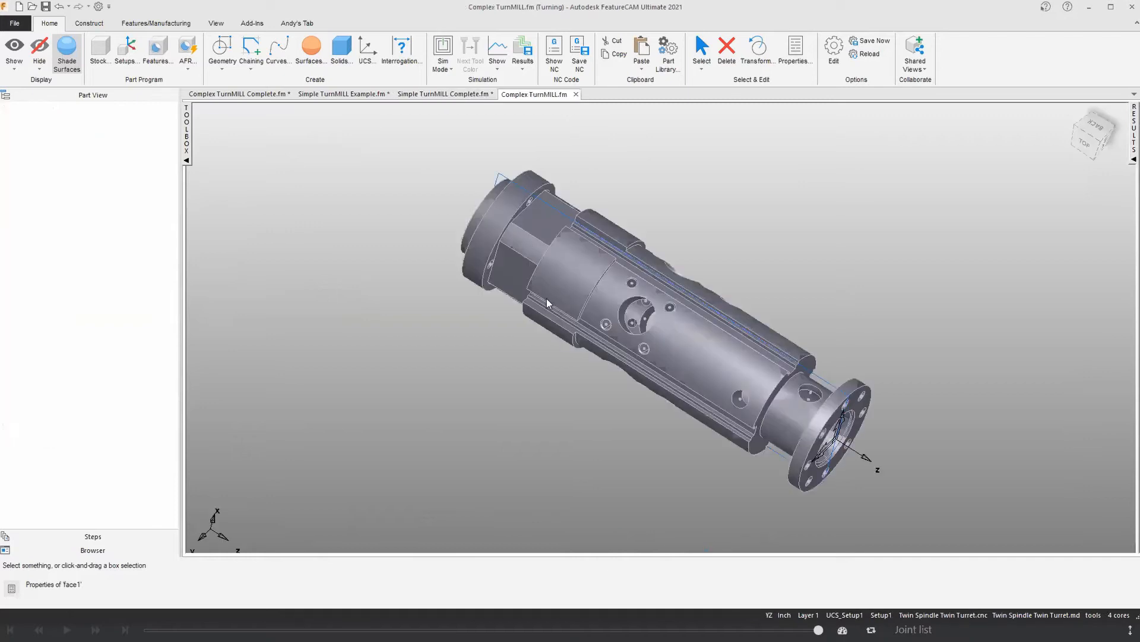
scroll(546, 298, "up", 3)
middle_click_drag(546, 298, 660, 230)
scroll(546, 240, "down", 2)
middle_click_drag(682, 350, 680, 339)
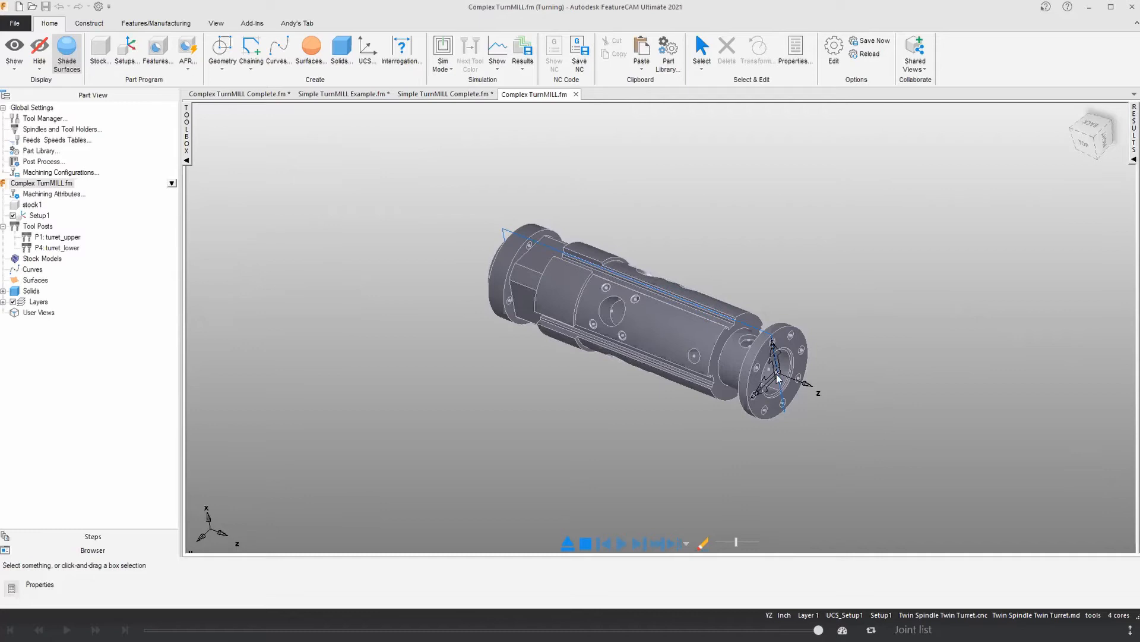
Step: Run Automatic Feature Recognition on the complex turn solid for Setup1
left_click(188, 51)
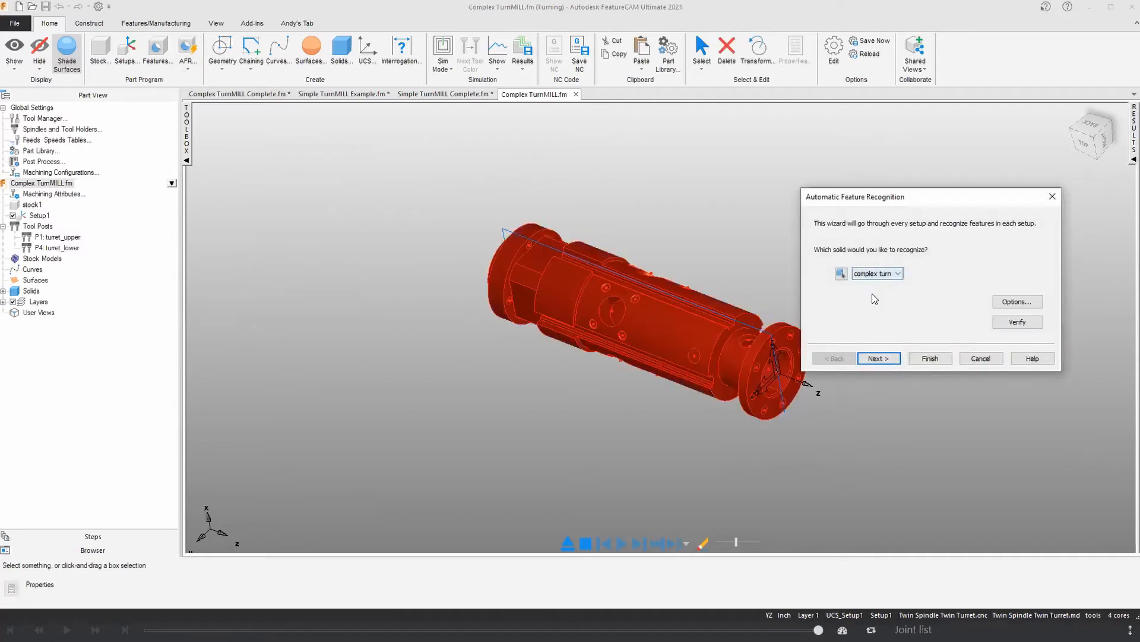
left_click(879, 359)
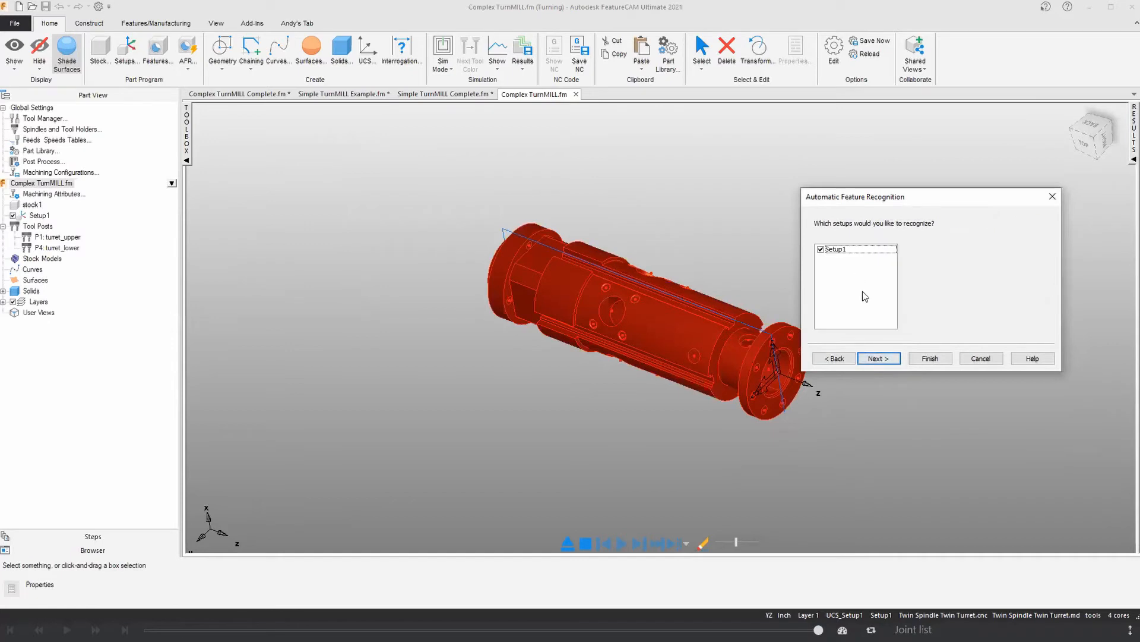
left_click(885, 360)
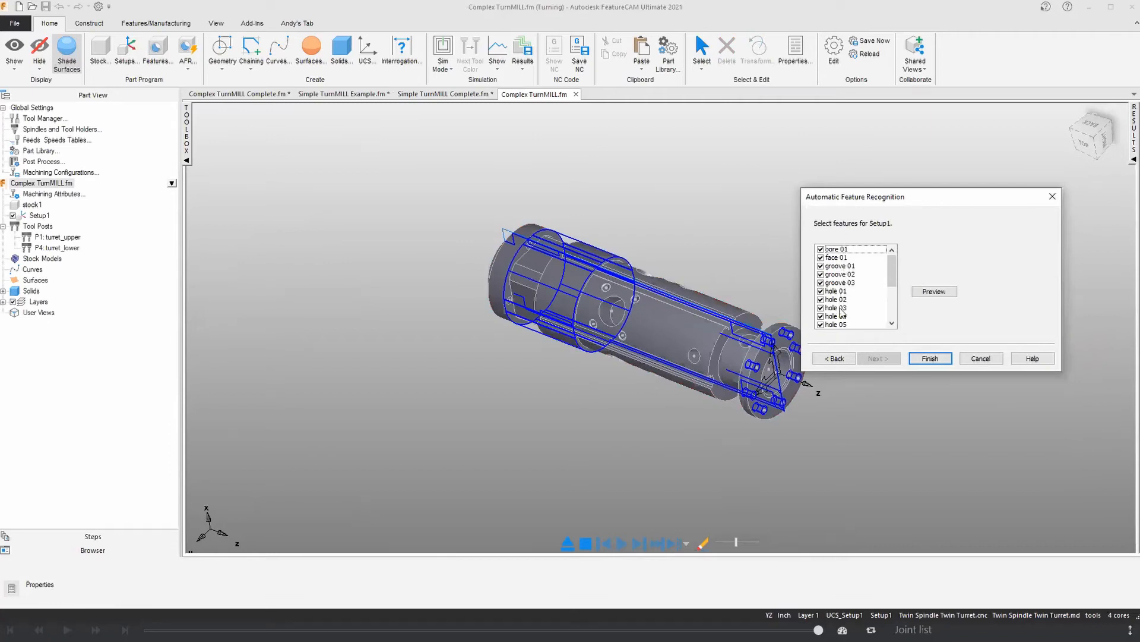
Step: Review the recognized bore, face, groove and hole features of Setup1 against the model
scroll(739, 365, "up", 5)
mouse_move(752, 382)
middle_mouse_down()
mouse_move(793, 389)
mouse_move(766, 391)
middle_mouse_up()
left_click_drag(860, 195, 881, 142)
left_click(857, 196)
left_click(858, 205)
left_click(862, 213)
left_click(862, 223)
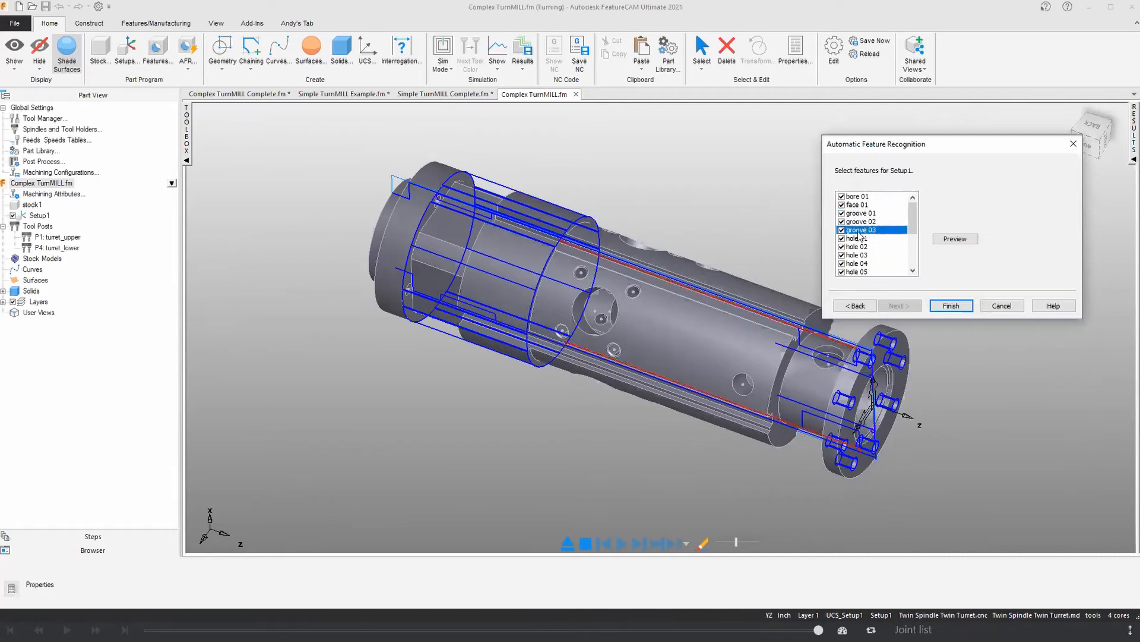
scroll(869, 274, "down", 3)
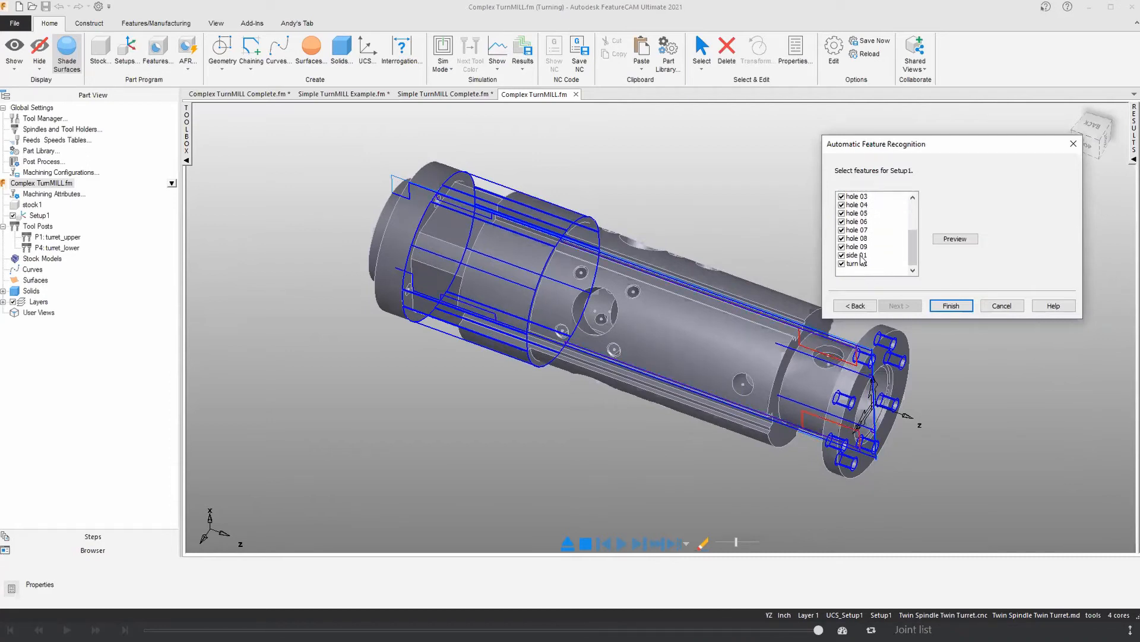
Step: Exclude side 01 from the recognized features and create the remaining Setup1 features
left_click(862, 256)
middle_click_drag(485, 302, 418, 221)
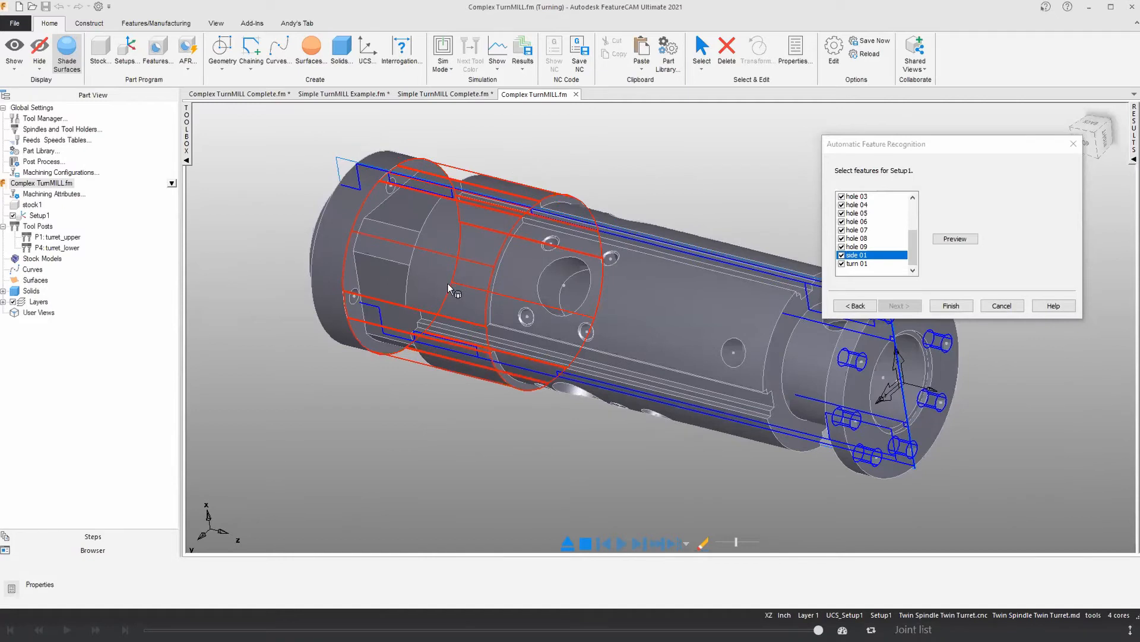
scroll(450, 288, "down", 2)
left_click(841, 255)
middle_click_drag(618, 340, 614, 350)
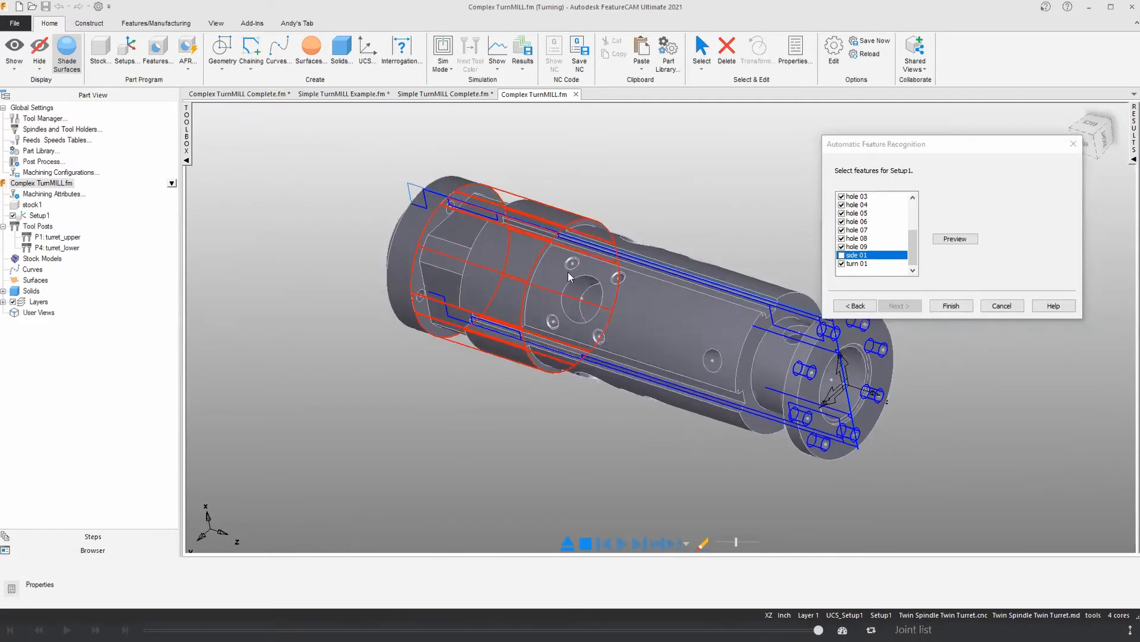
left_click(951, 307)
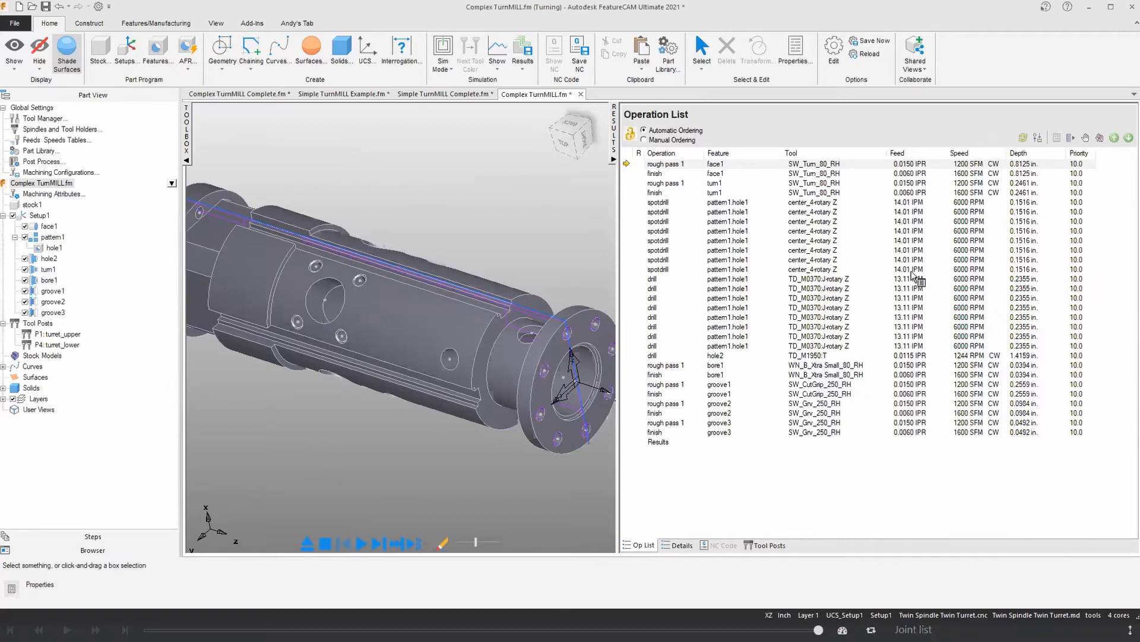
Step: View the Turn/Bore machining attributes and close them without changes
left_click(162, 24)
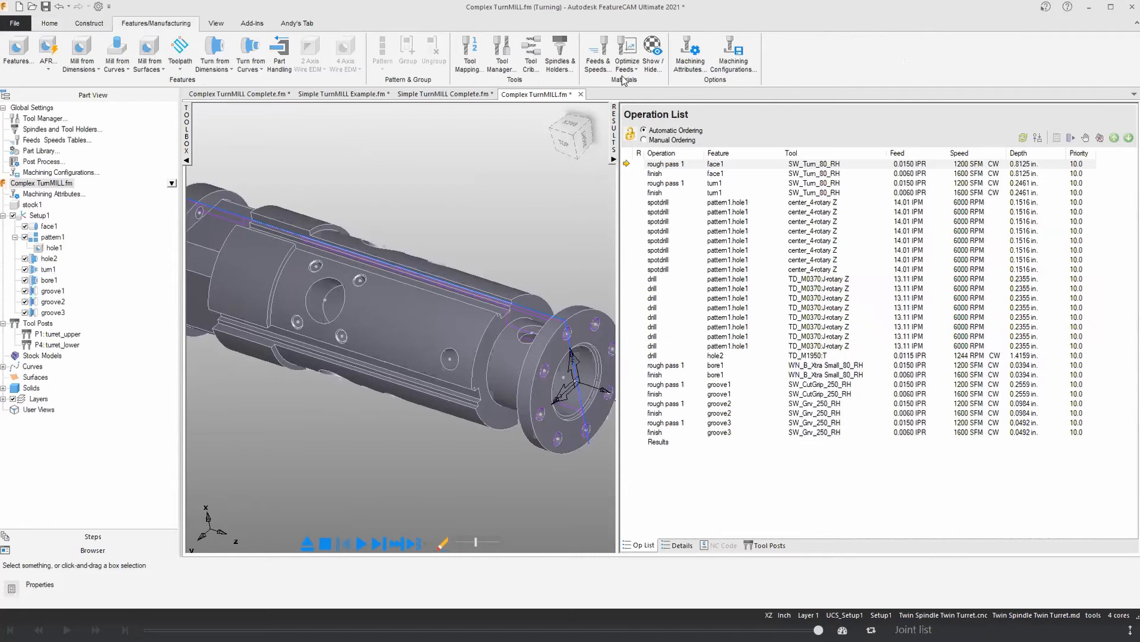
left_click(687, 62)
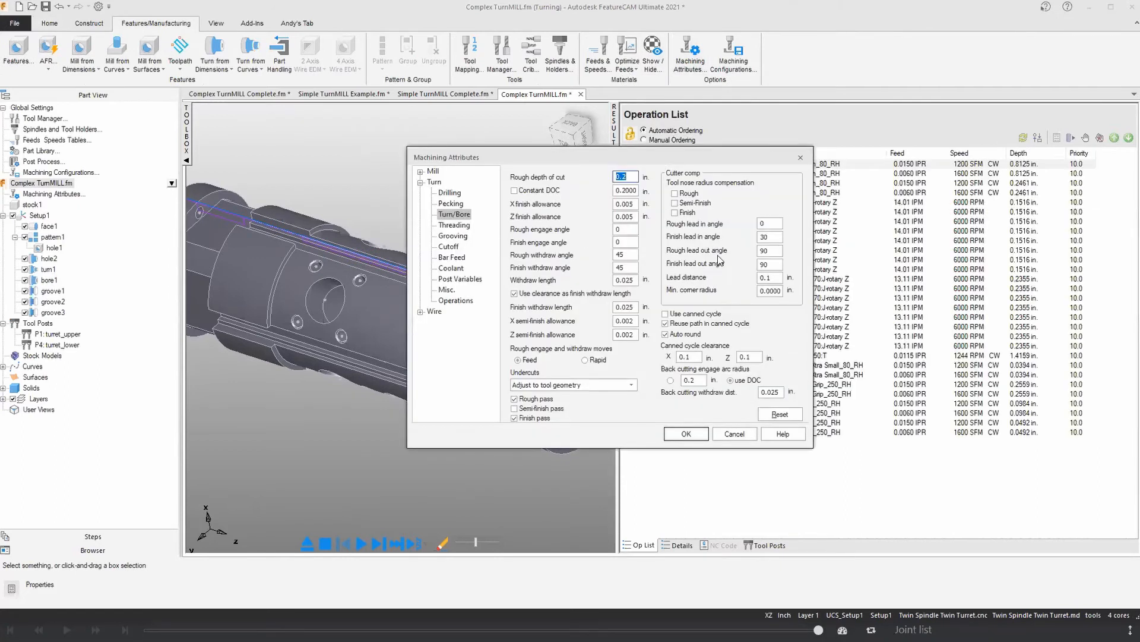
left_click(799, 159)
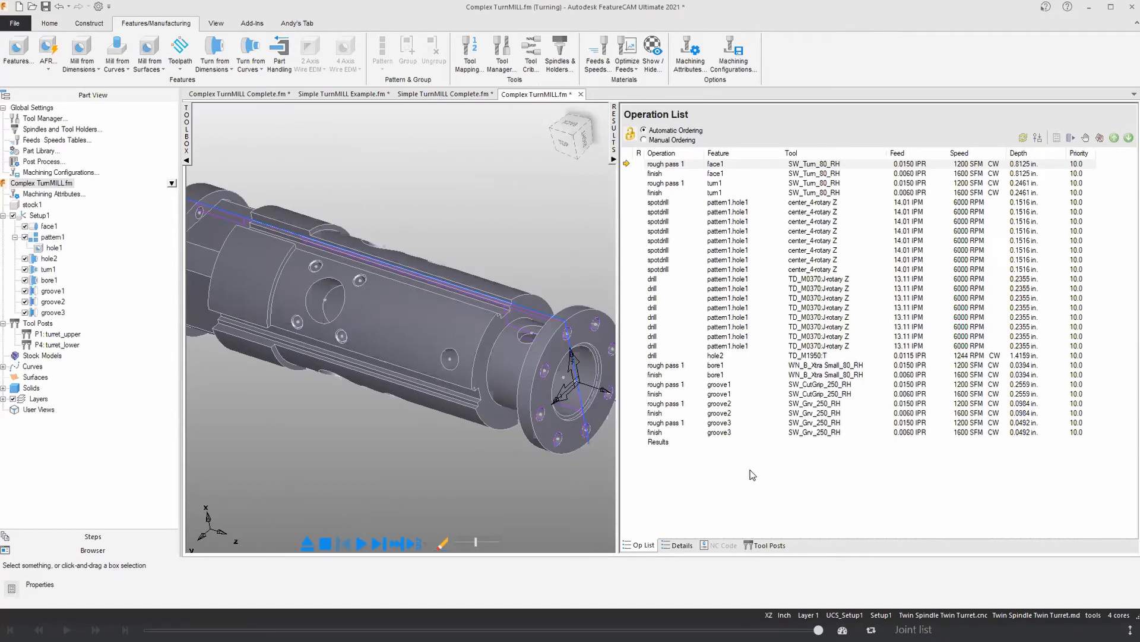
Step: Widen the graphics area and run a solid simulation of the shaft's Setup1 operations
left_click_drag(623, 239, 816, 273)
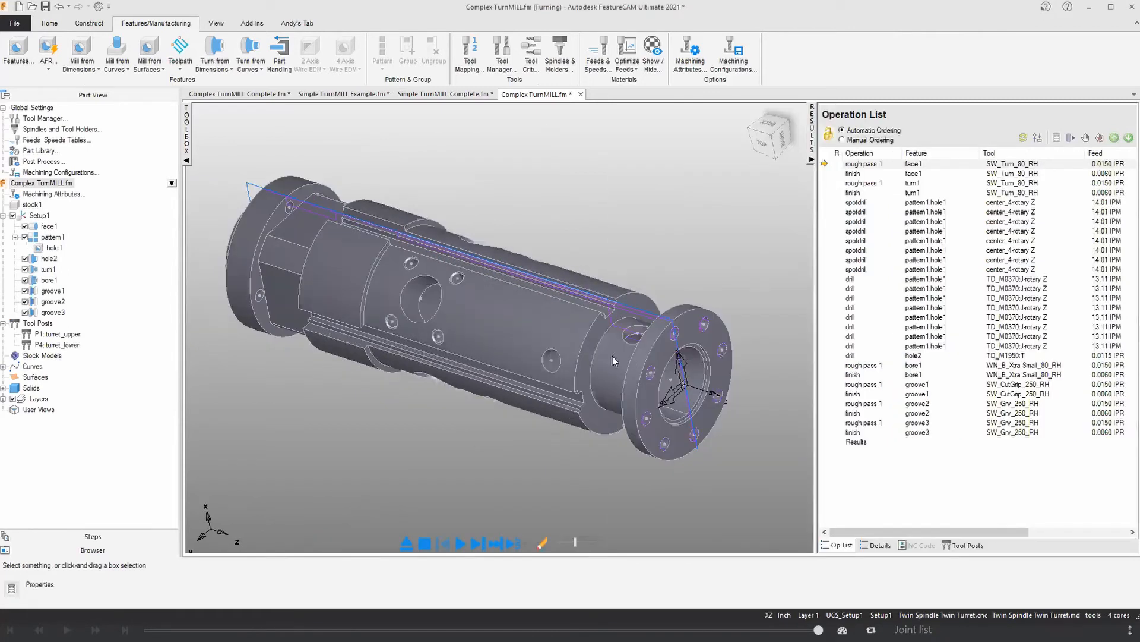
left_click(50, 24)
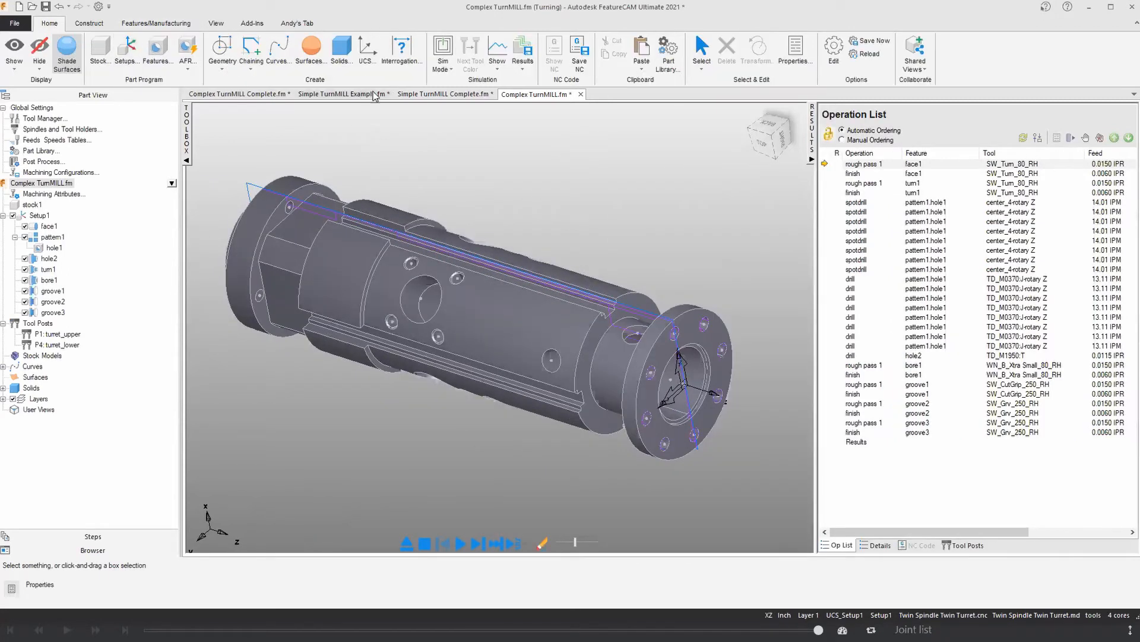
left_click(443, 64)
left_click(460, 543)
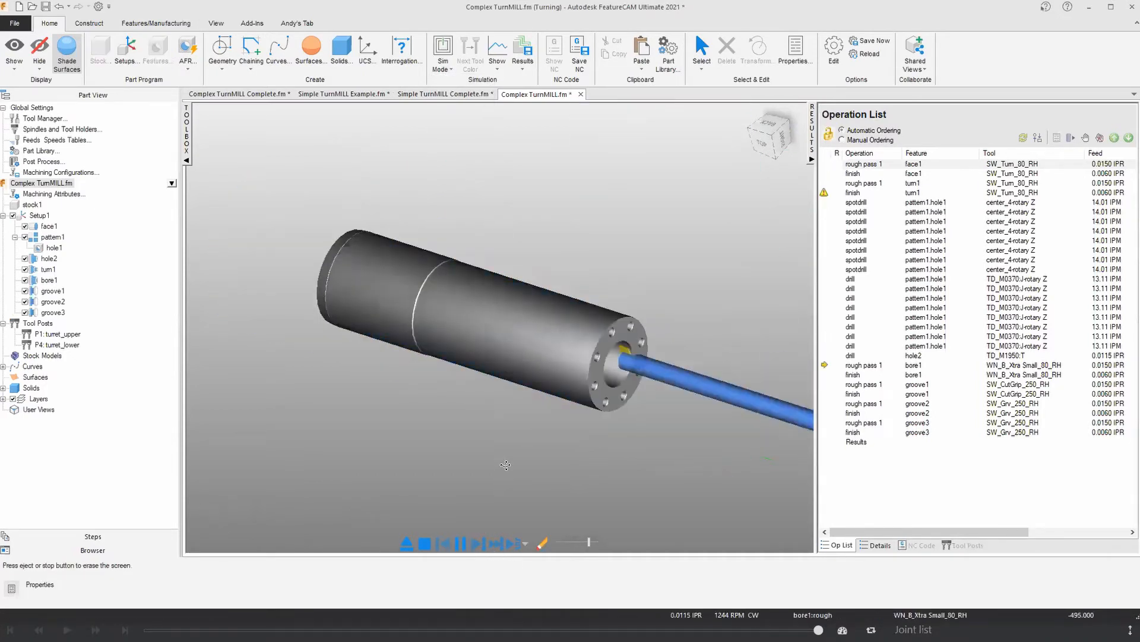
Step: Replay the shaft simulation at a slower speed through the groove operations and eject it
left_click_drag(585, 541, 566, 542)
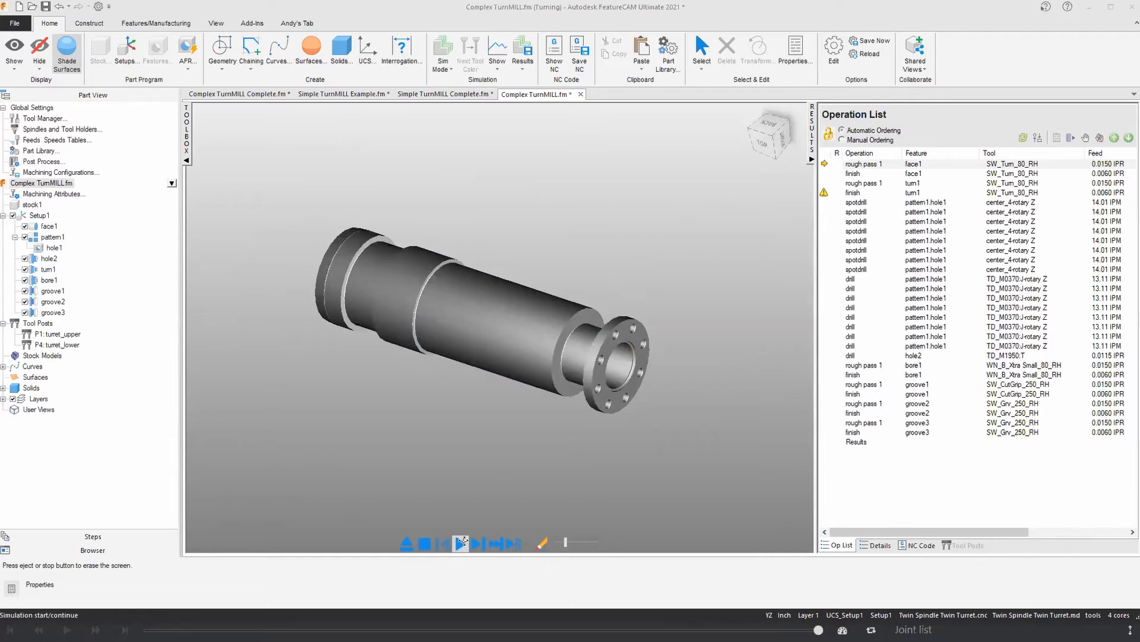
left_click(462, 542)
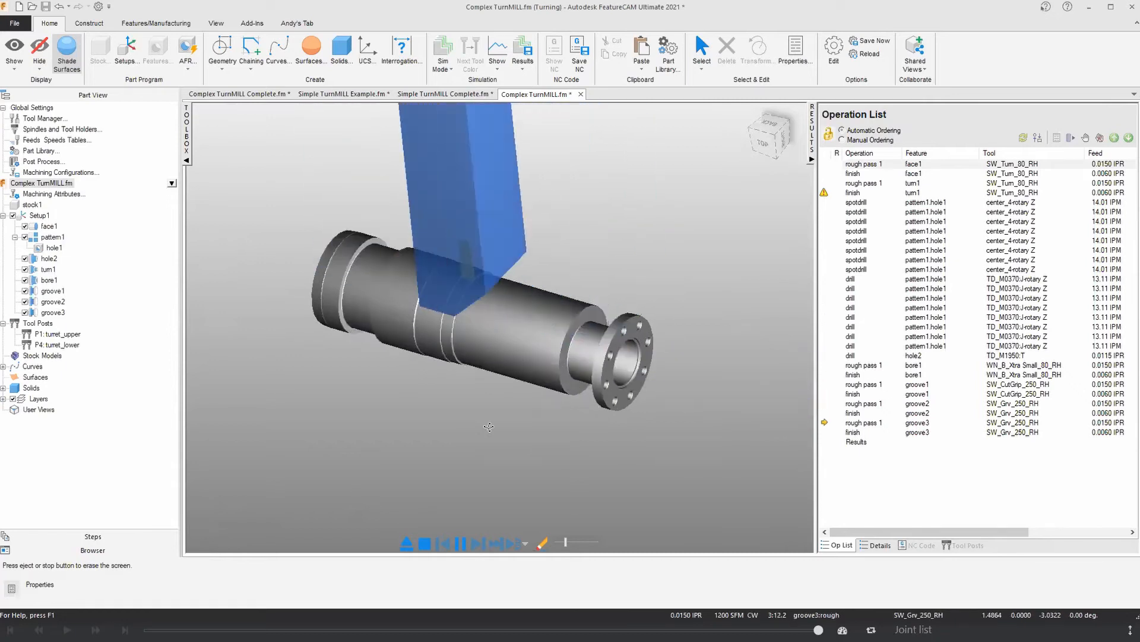
middle_click_drag(489, 427, 527, 419)
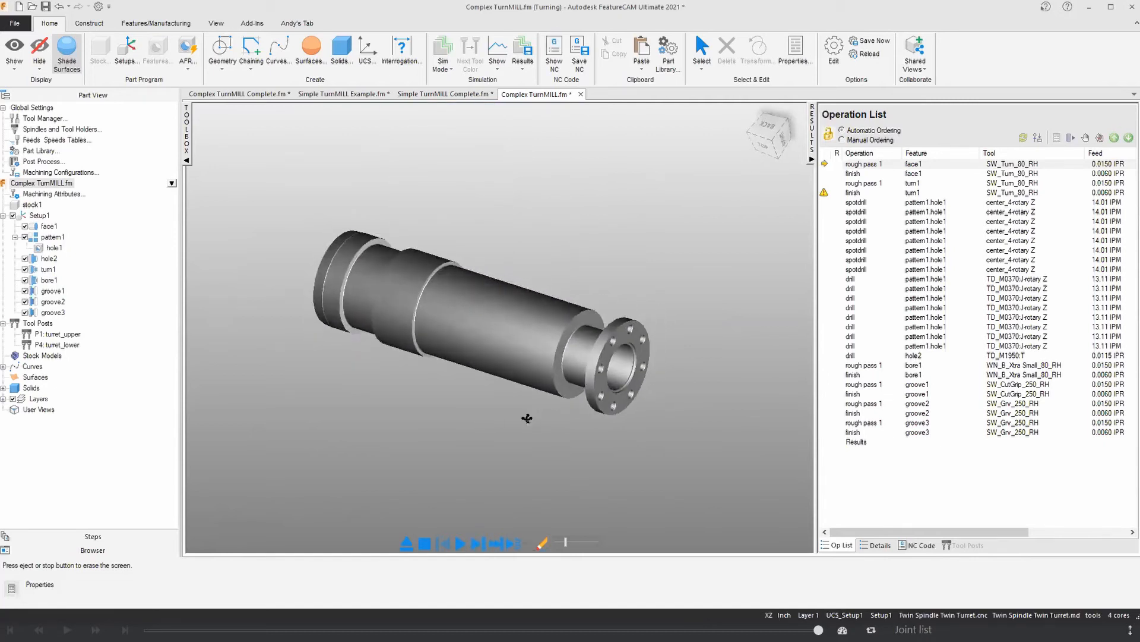
left_click(407, 542)
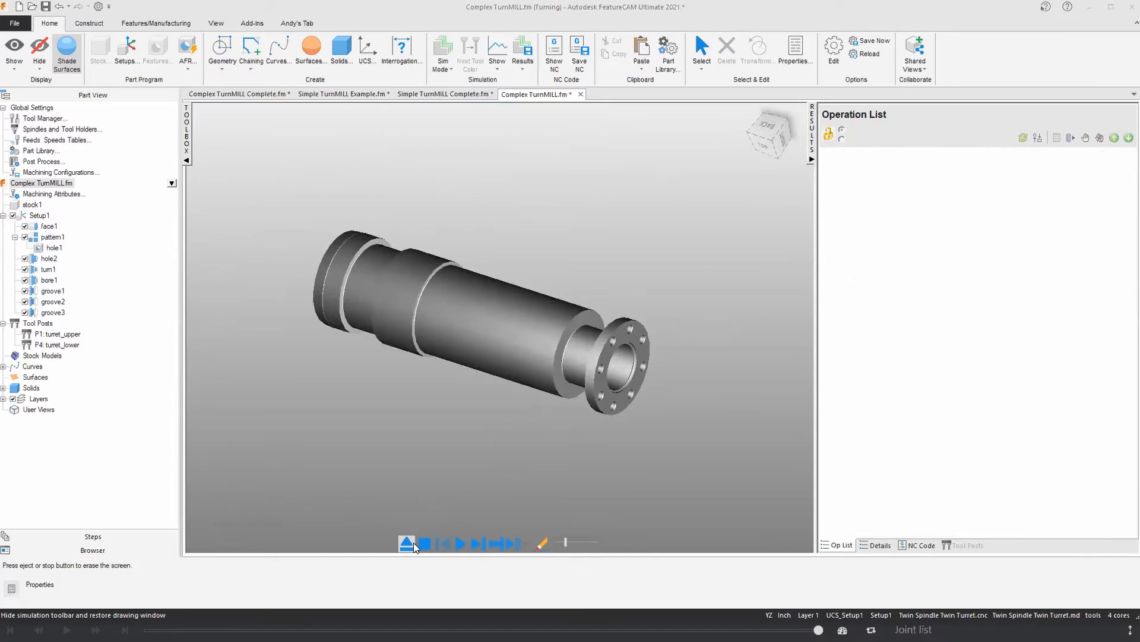
Step: Start a Turn/Mill Hole feature for the shaft's radial holes, extracted with feature recognition
middle_click_drag(440, 495, 414, 337)
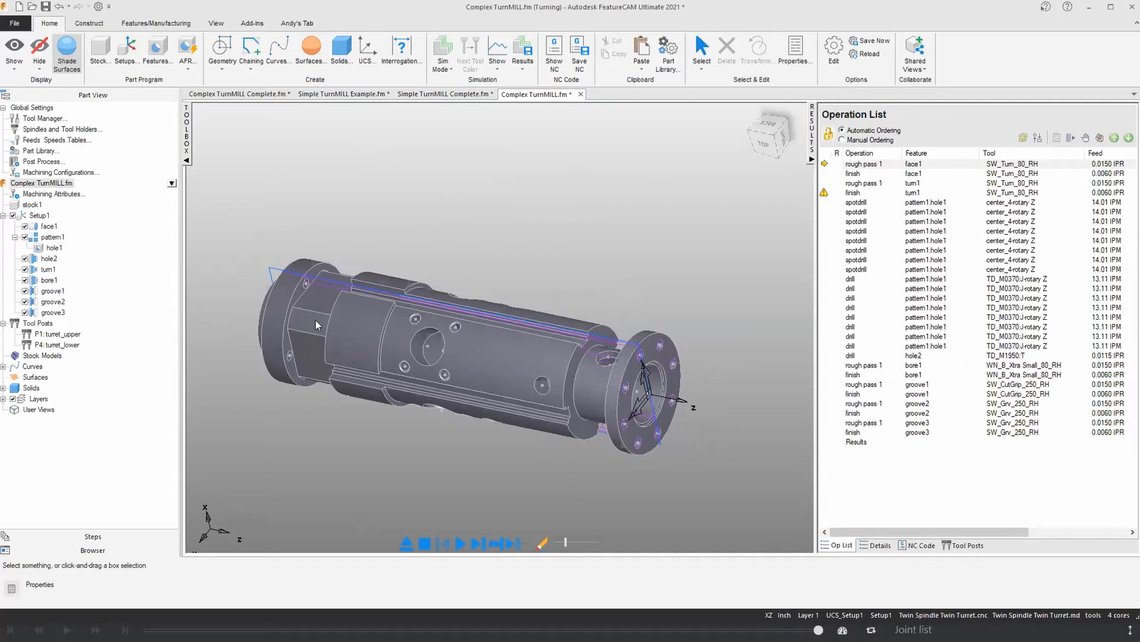
middle_click_drag(406, 381, 459, 337)
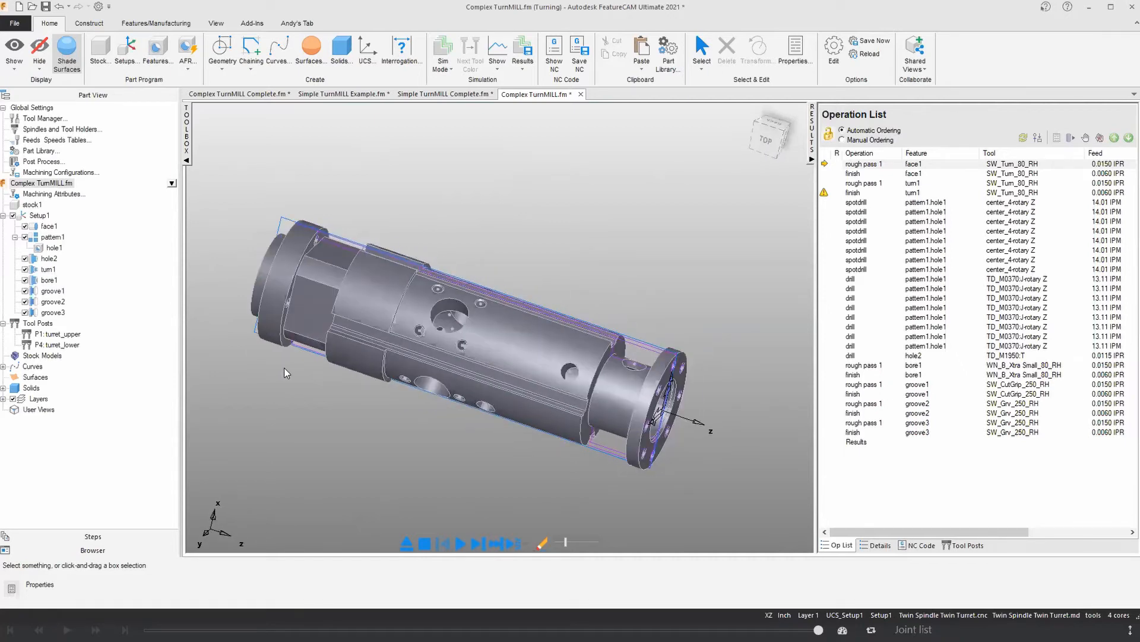
left_click(164, 57)
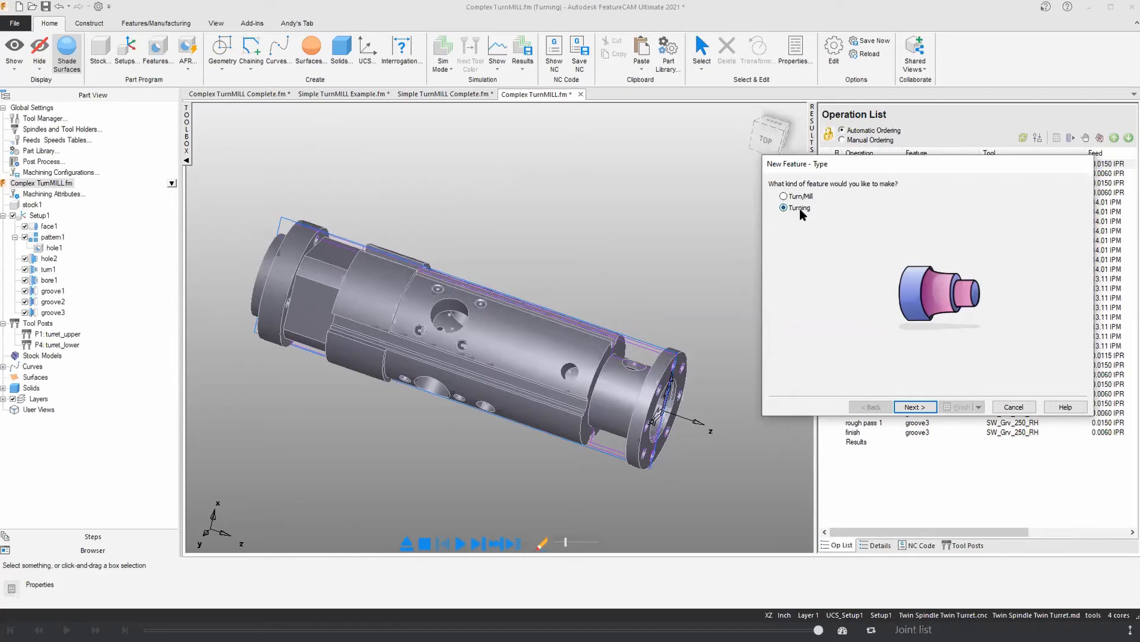
left_click(915, 407)
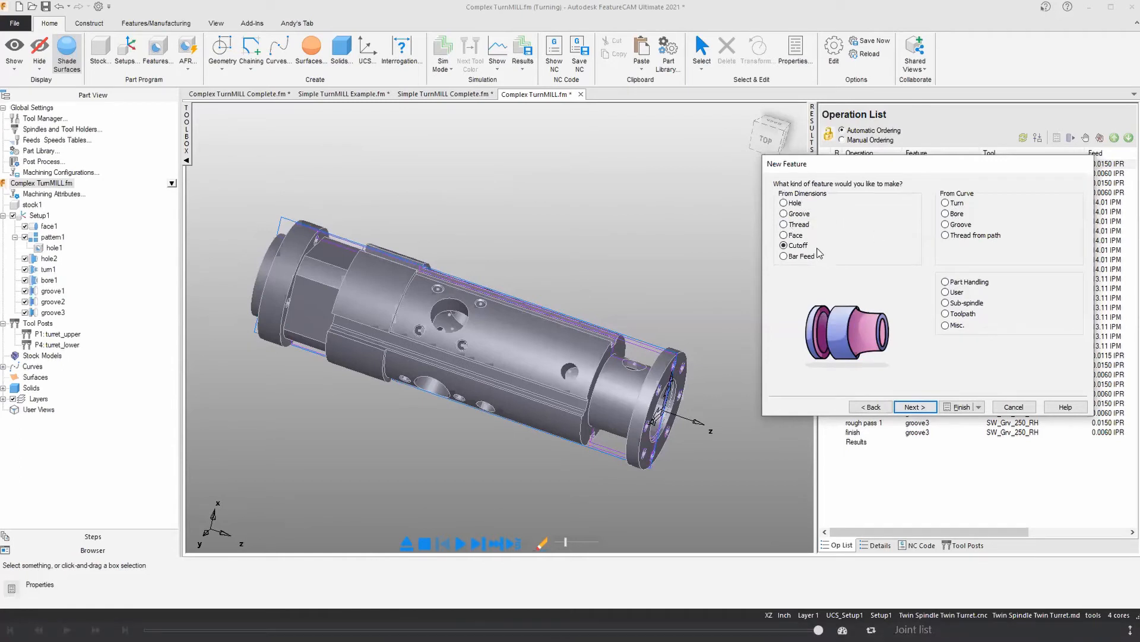
left_click(865, 407)
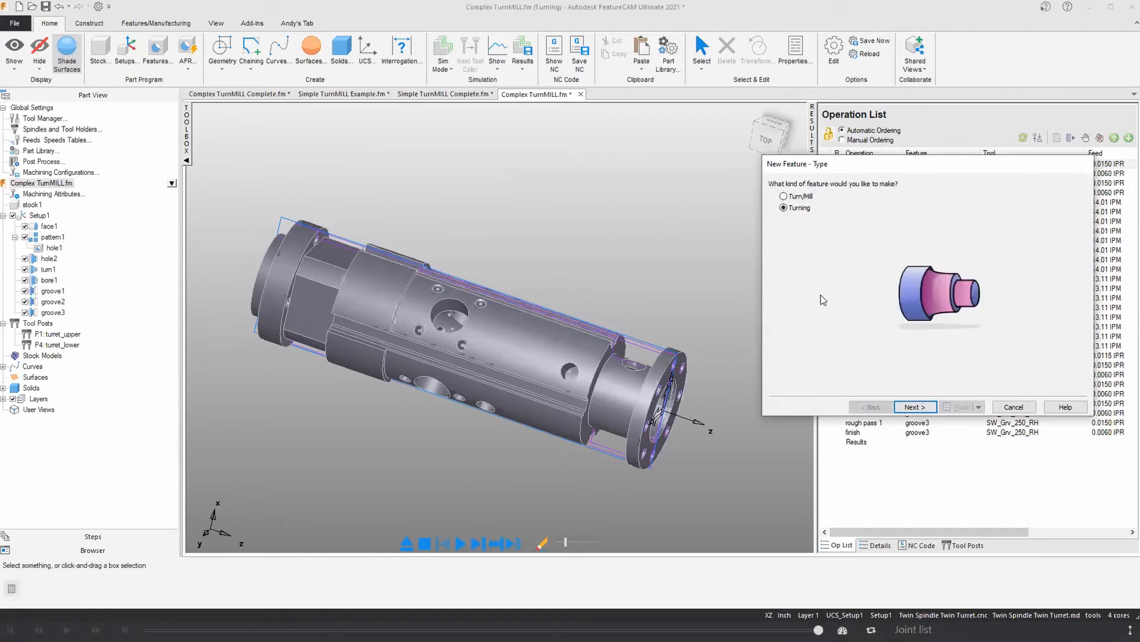
left_click(796, 199)
left_click(899, 407)
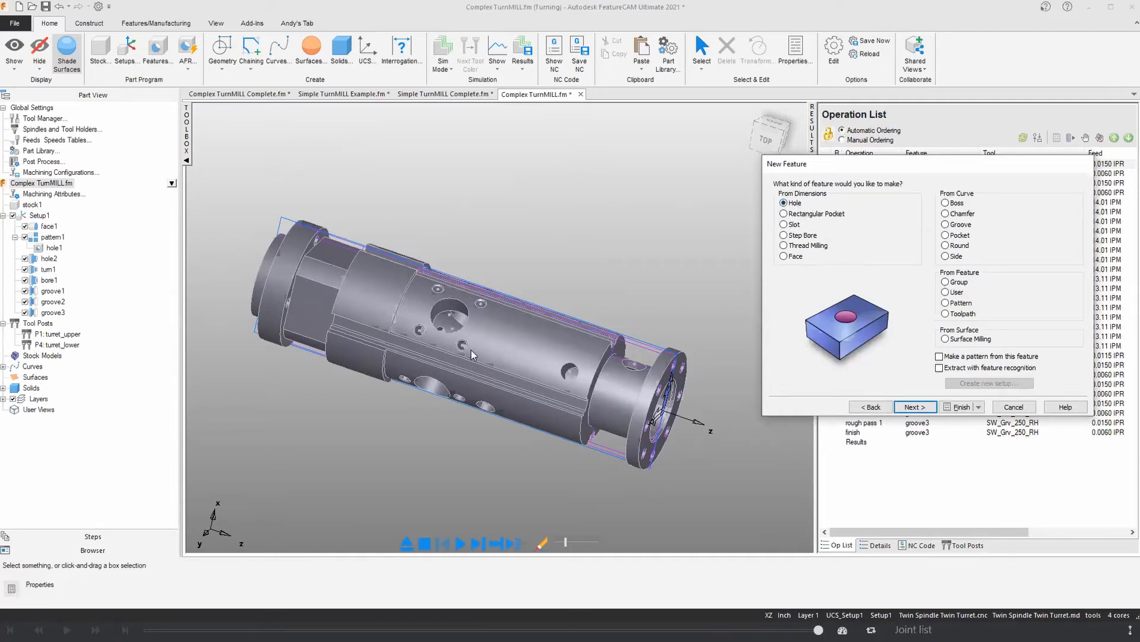
middle_click_drag(702, 405, 688, 398)
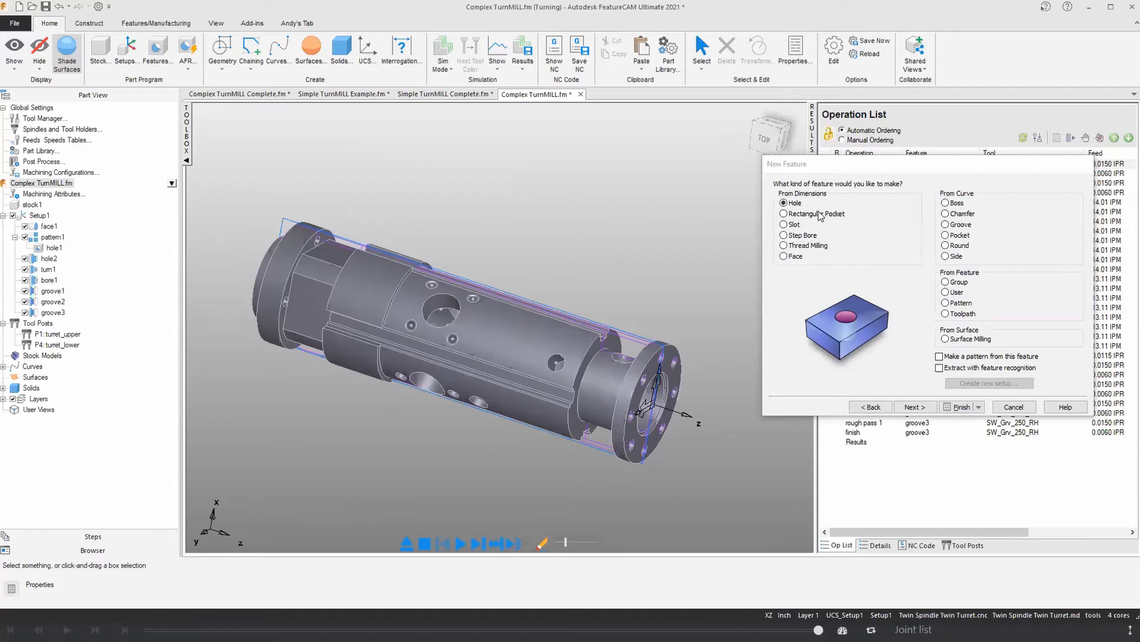
left_click(939, 368)
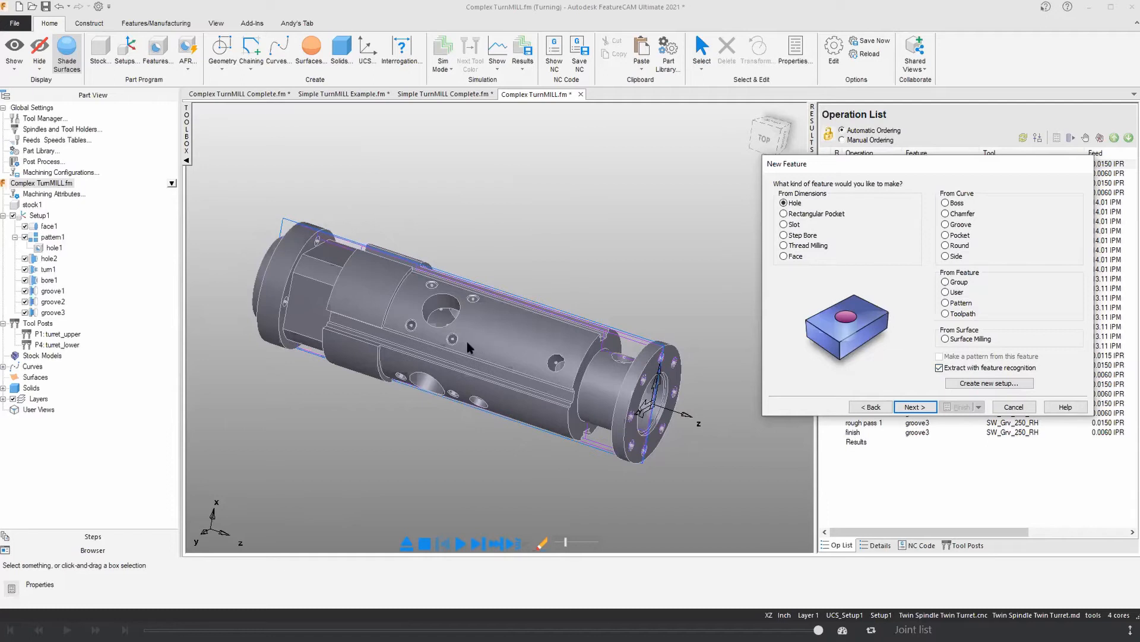
Step: Align the hole features around the index axis with automatic angles and use the method that recognizes and constructs multiple holes
left_click(914, 408)
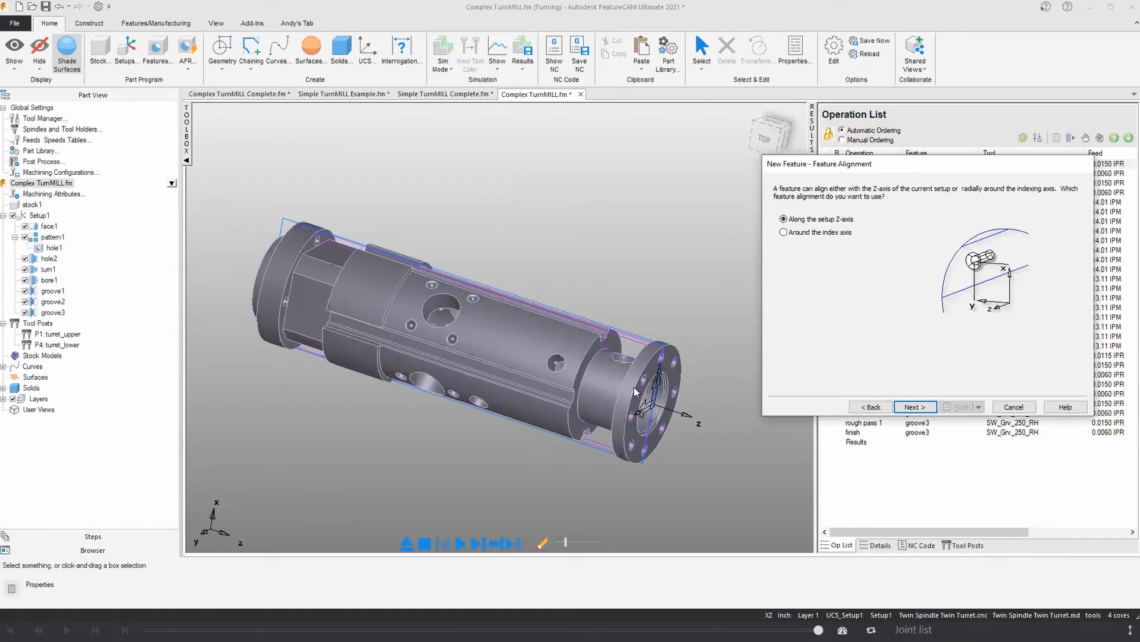
left_click(784, 232)
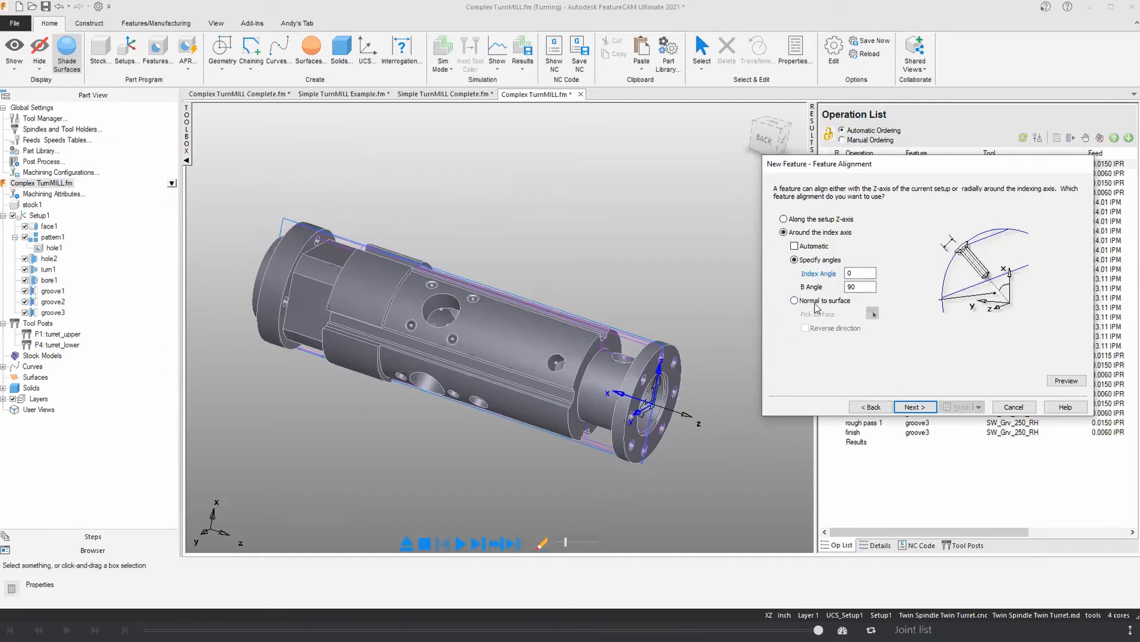
left_click(795, 246)
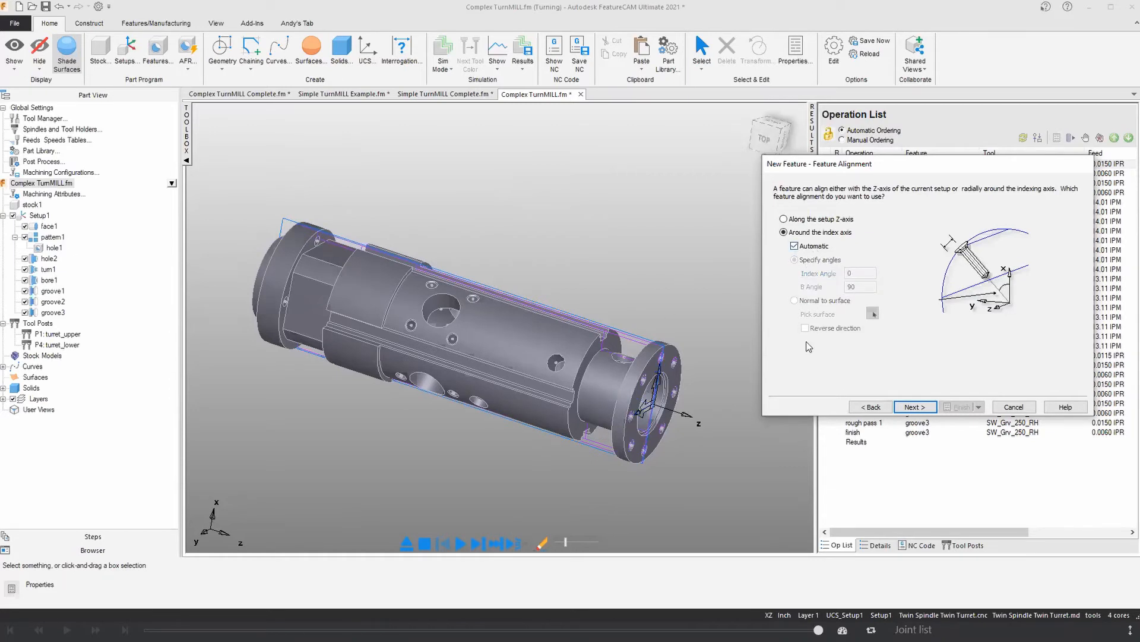
left_click(907, 407)
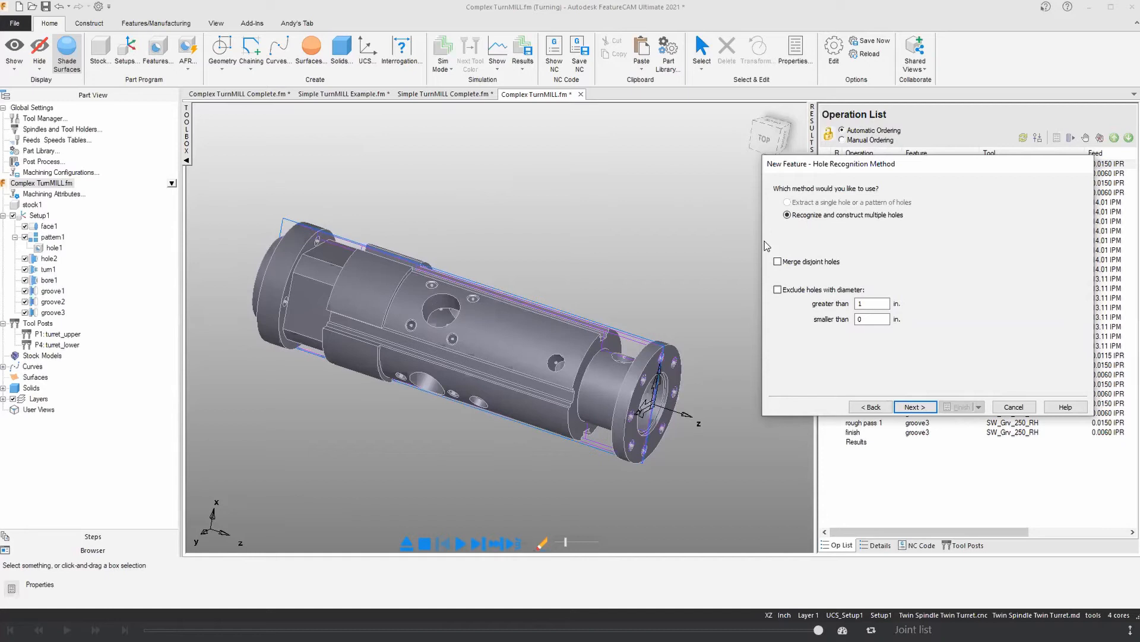
left_click(914, 406)
Step: Select all the recognized radial holes on the shaft
middle_click_drag(400, 337, 429, 289)
left_click(892, 303)
middle_click_drag(499, 356, 448, 413)
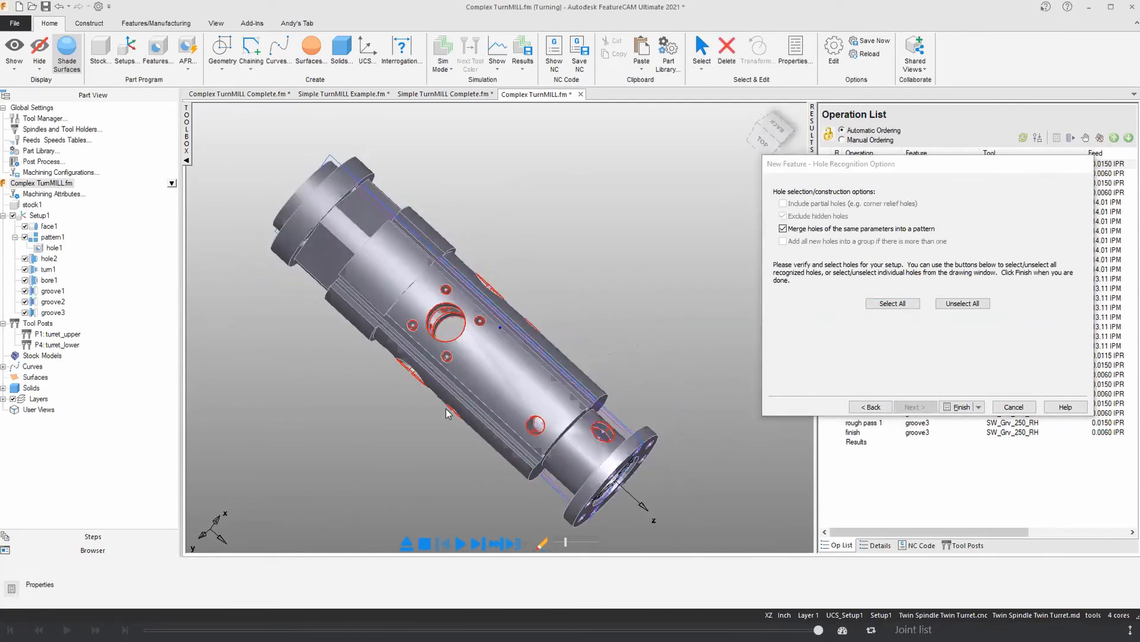
Step: Clear the hole selection, pick a single small hole, and reselect all recognized holes
left_click(963, 303)
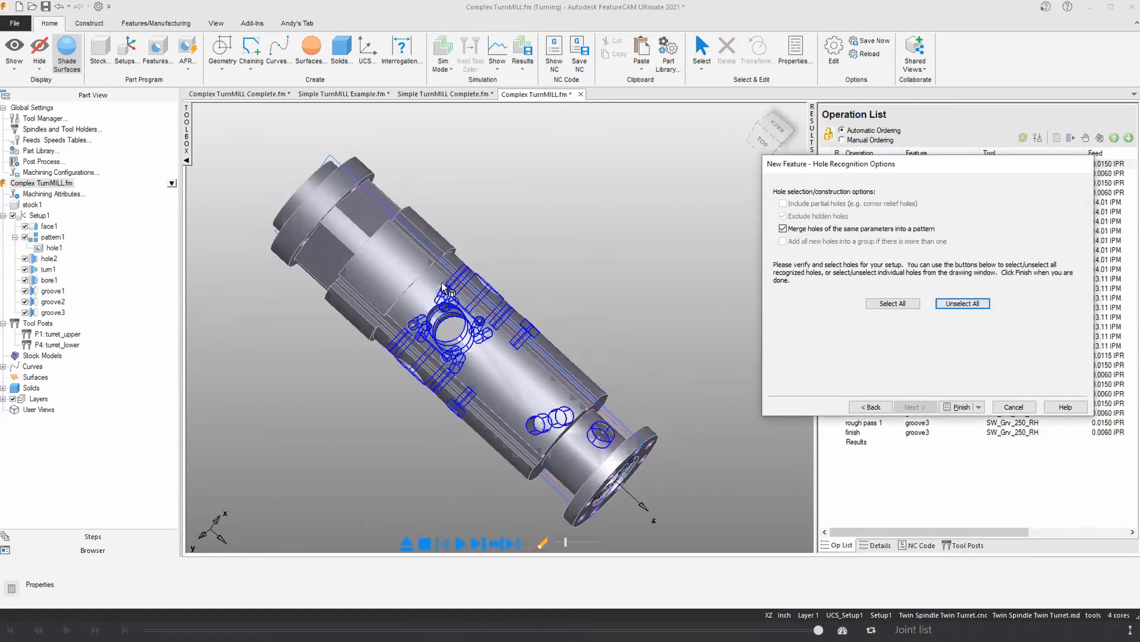
left_click(482, 325)
mouse_move(542, 334)
middle_mouse_down()
mouse_move(510, 374)
mouse_move(552, 330)
middle_mouse_up()
left_click(892, 303)
scroll(521, 365, "up", 2)
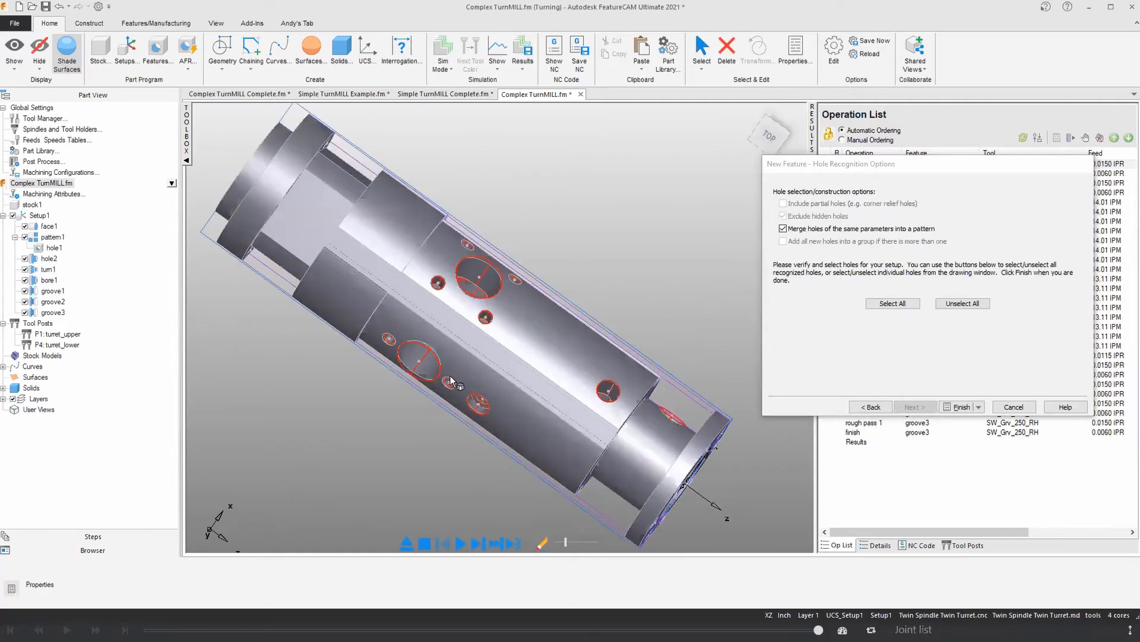
Step: Toggle the large cross hole out of and back into the selection, and create the hole features with identical holes merged into patterns
middle_click_drag(453, 385, 419, 354)
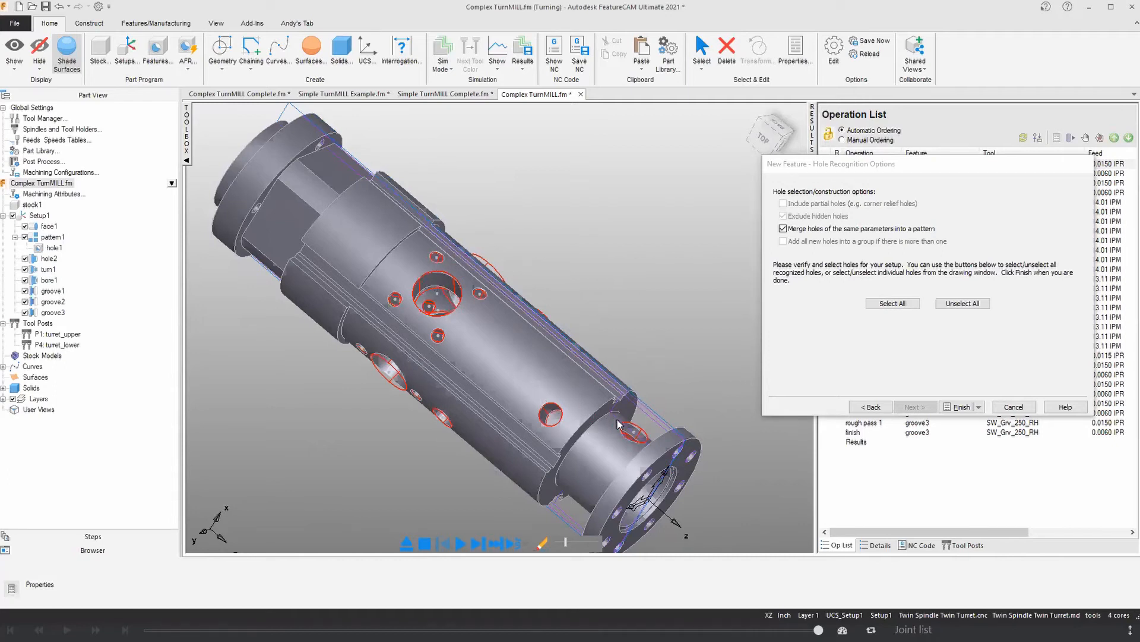
left_click(424, 276)
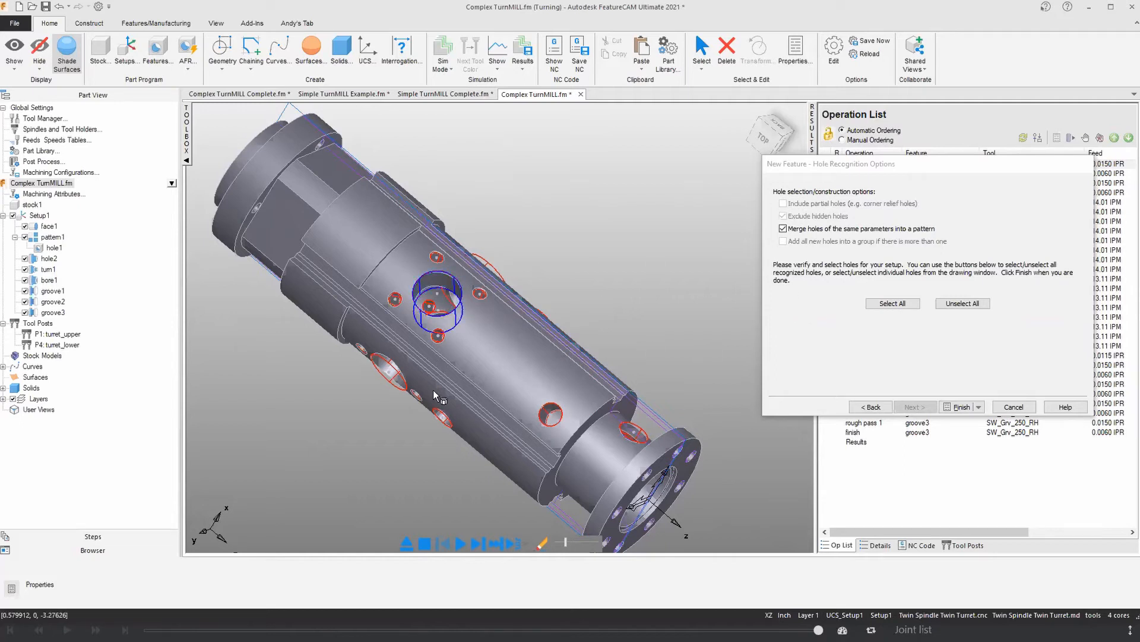
left_click(423, 276)
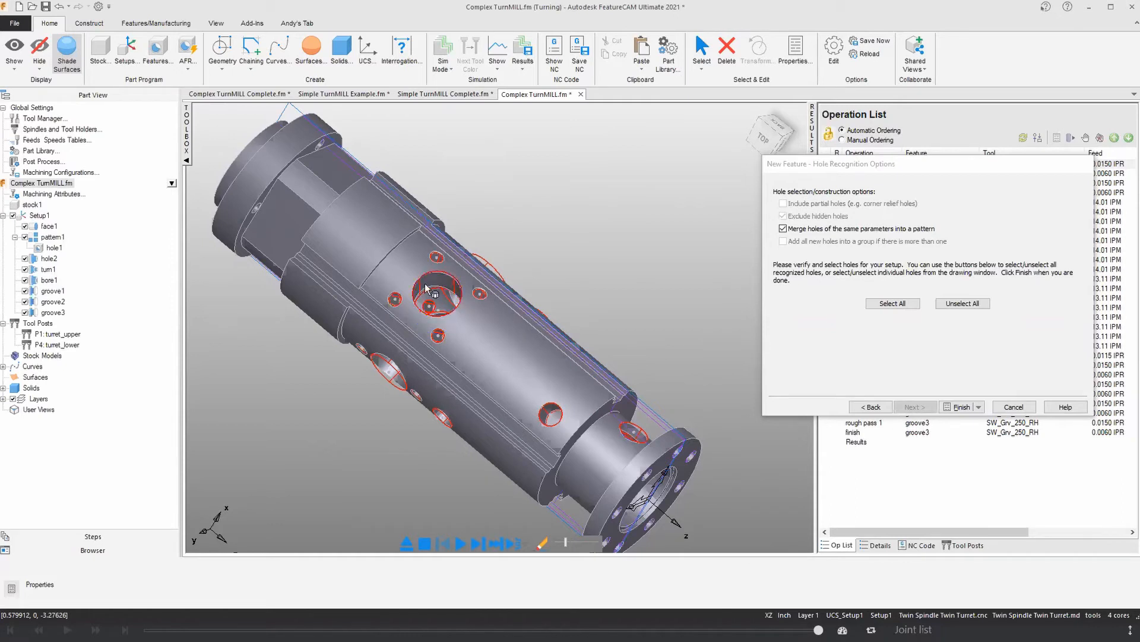
left_click(962, 407)
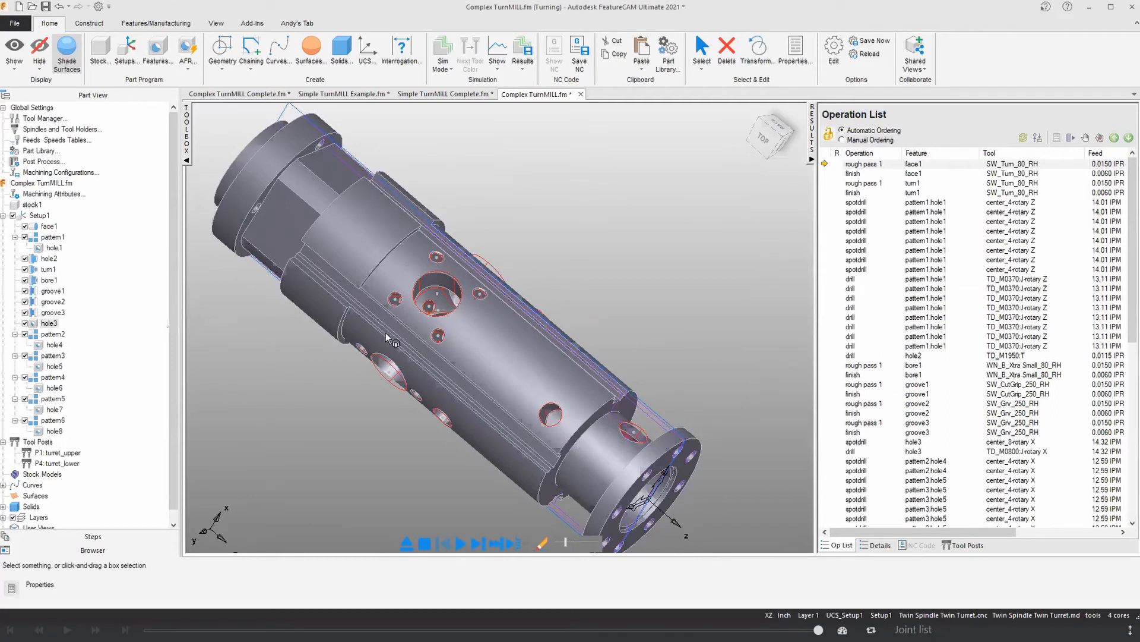
Step: Review the new spotdrill, drill and counterbore operations and their tools in the operation list
scroll(386, 390, "down", 3)
middle_click_drag(389, 394, 358, 392)
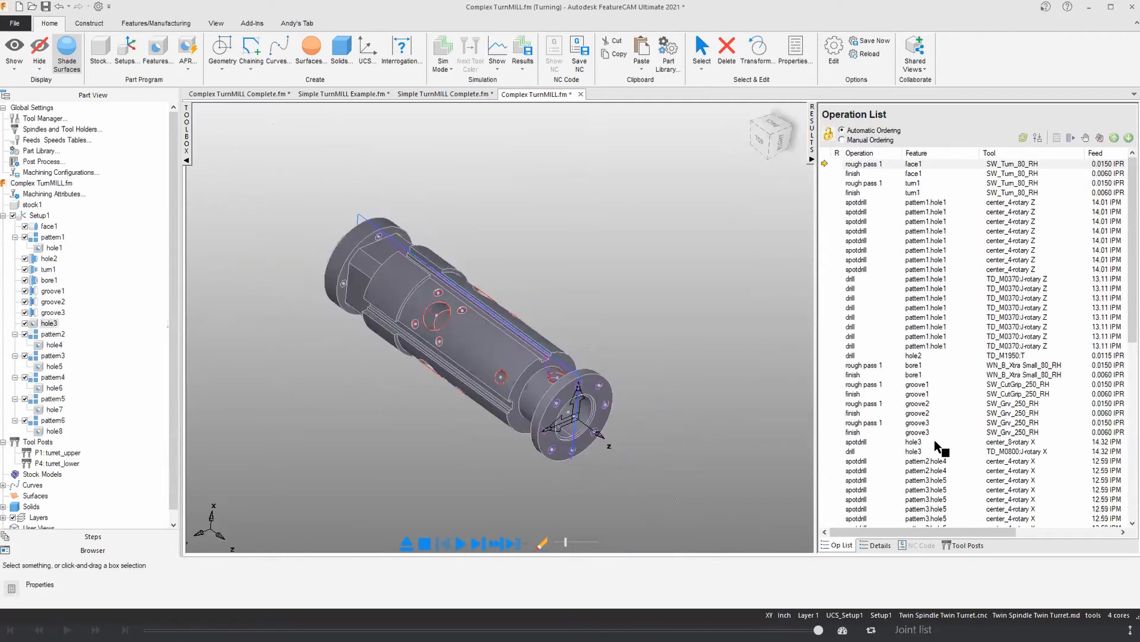
scroll(938, 447, "down", 9)
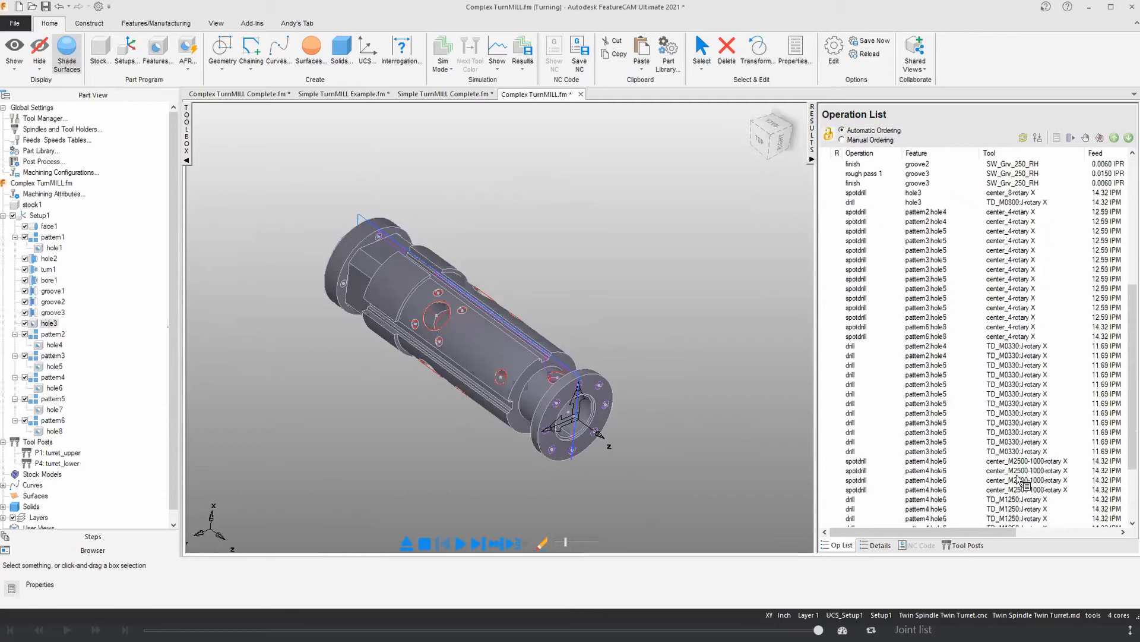
scroll(1018, 486, "down", 4)
scroll(1018, 493, "up", 3)
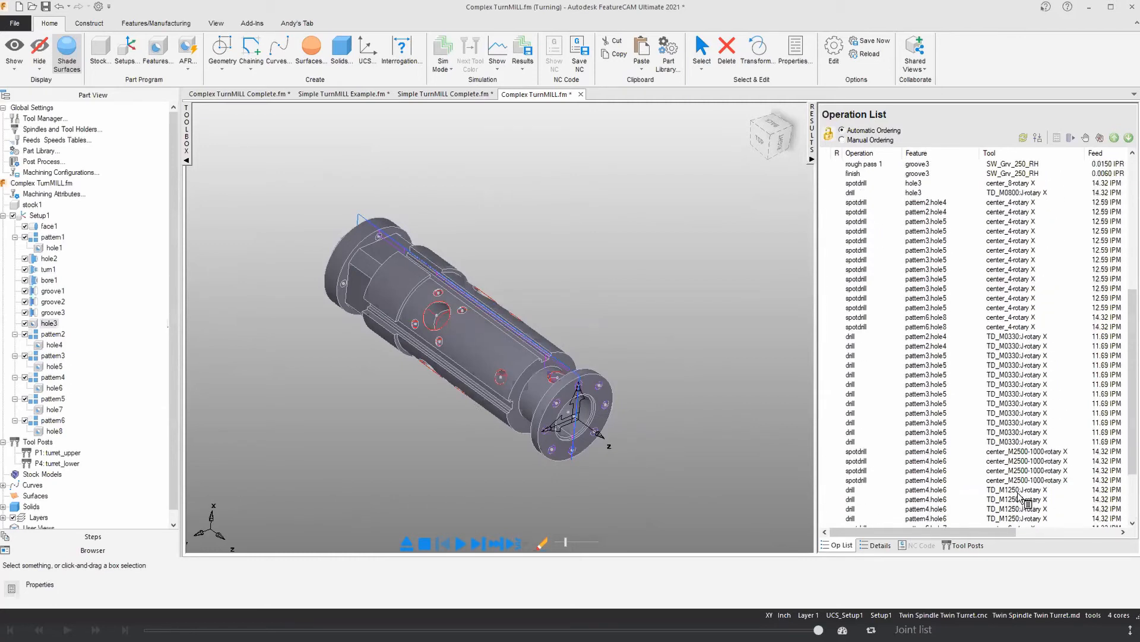
scroll(1019, 496, "up", 3)
Step: Simulate all Setup1 operations at a faster speed and inspect the drilled holes on the shaft
left_click(459, 542)
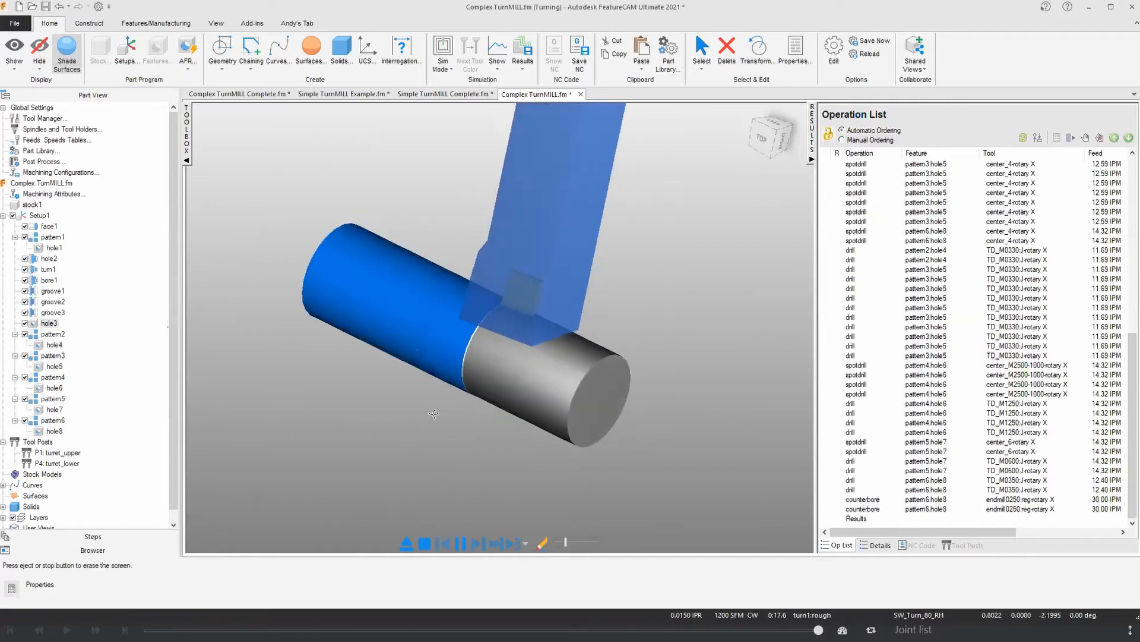
left_click_drag(566, 540, 570, 539)
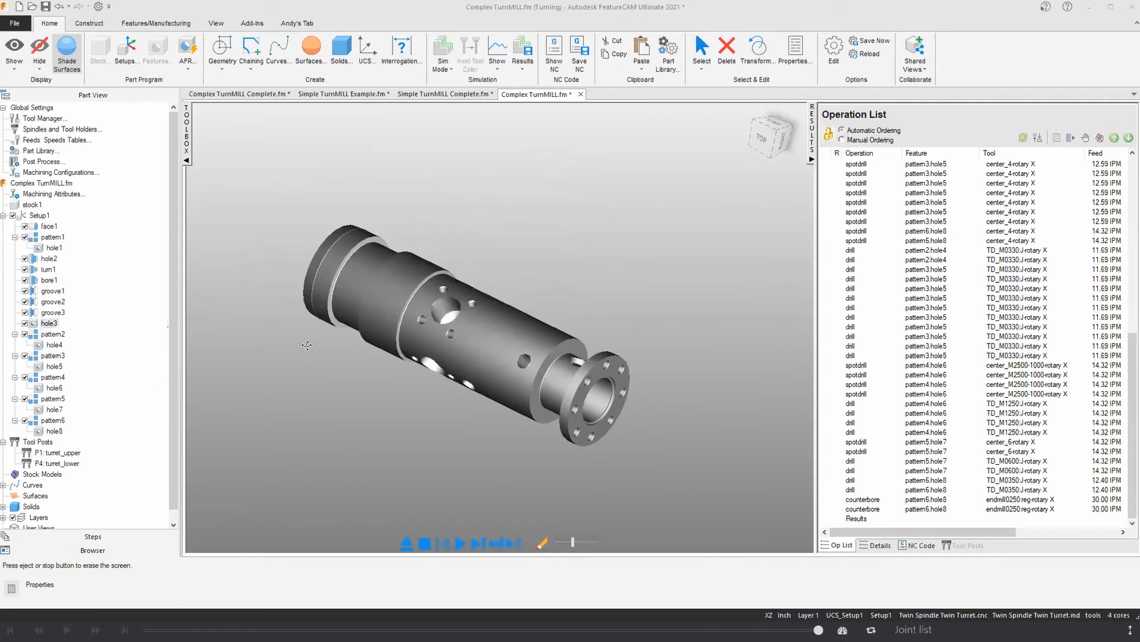
middle_click_drag(429, 224, 380, 239)
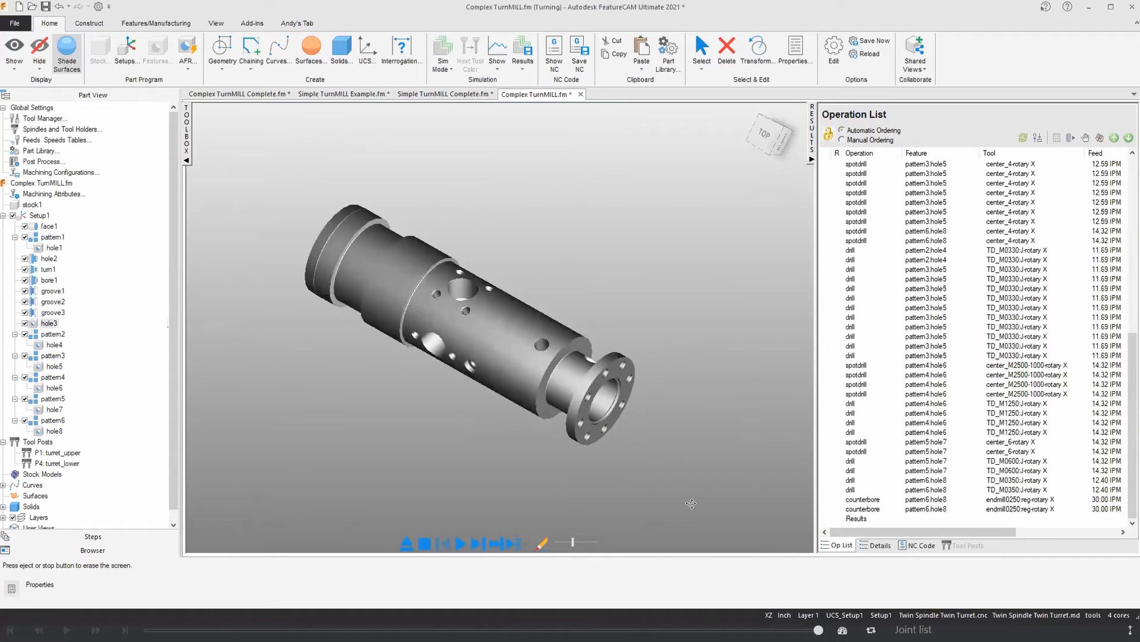
Step: Examine the generated NC code for the upper turret
left_click(920, 547)
scroll(1002, 362, "down", 4)
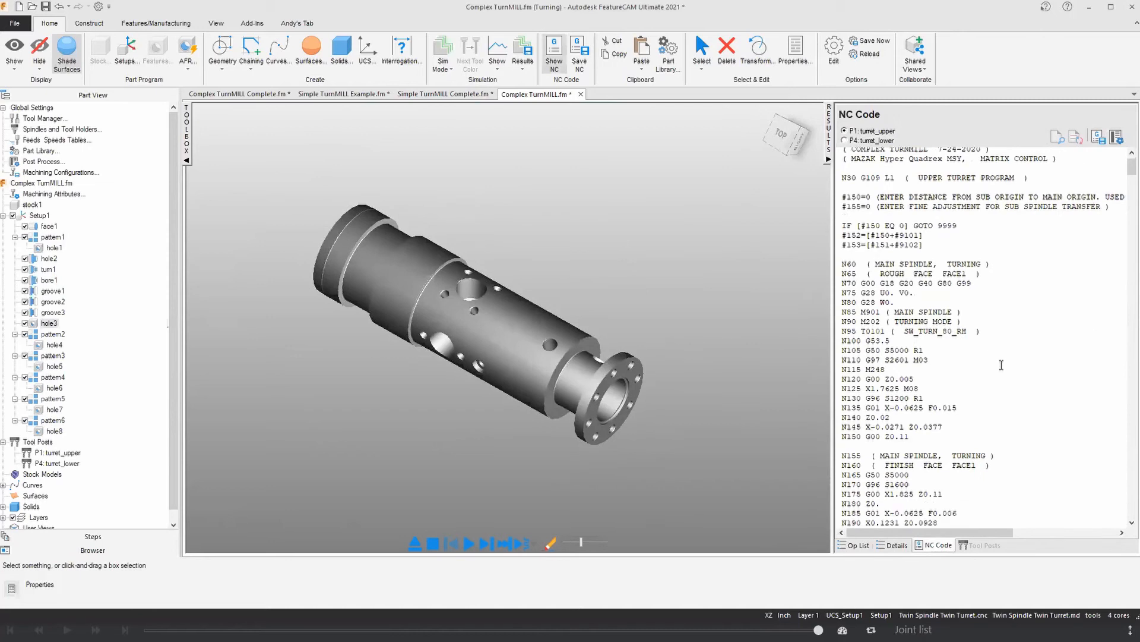
scroll(989, 399, "down", 11)
scroll(985, 399, "up", 12)
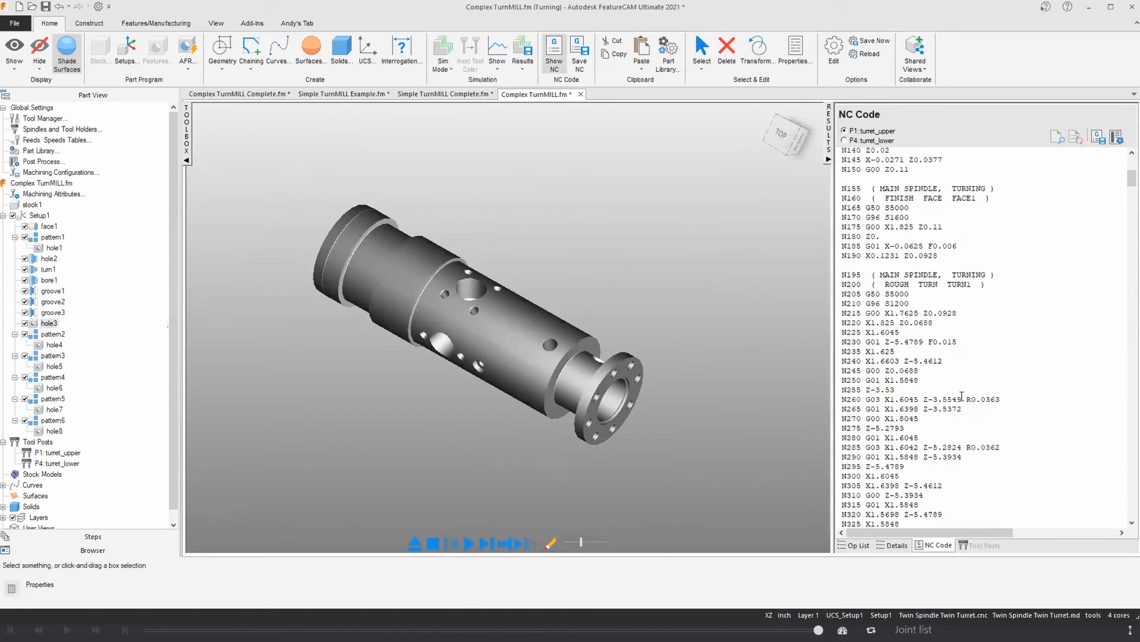
scroll(882, 193, "up", 1)
Step: Widen the graphics area, eject the simulation, and briefly highlight the milled flat beside the shaft's rear flange
left_click(829, 159)
right_click(786, 213)
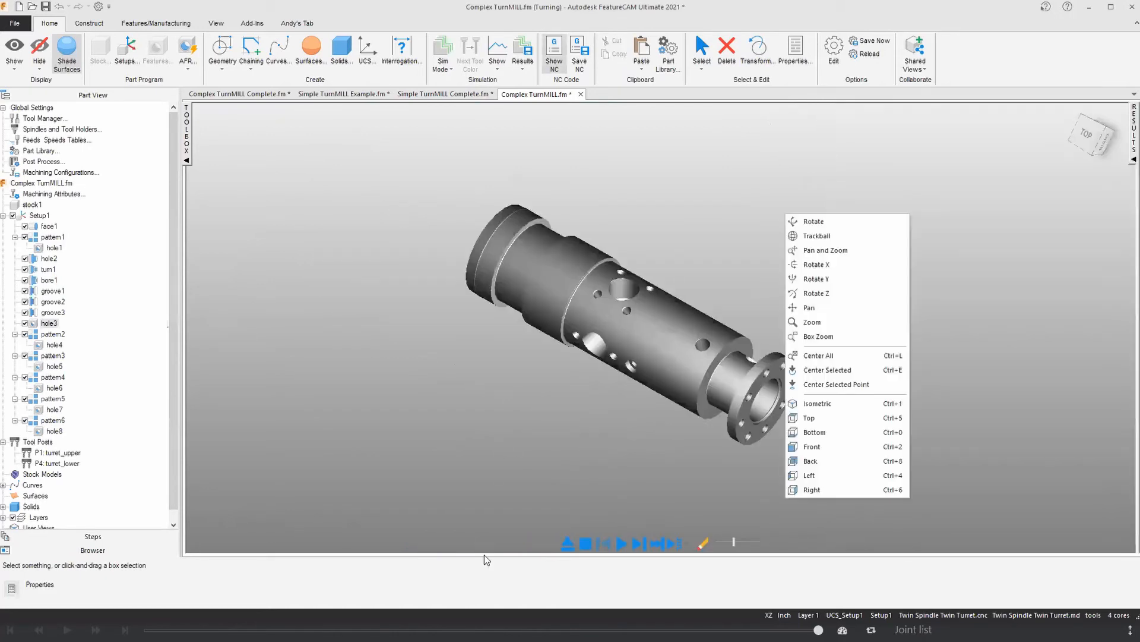
left_click(567, 546)
middle_click_drag(467, 492, 471, 392)
scroll(504, 319, "up", 3)
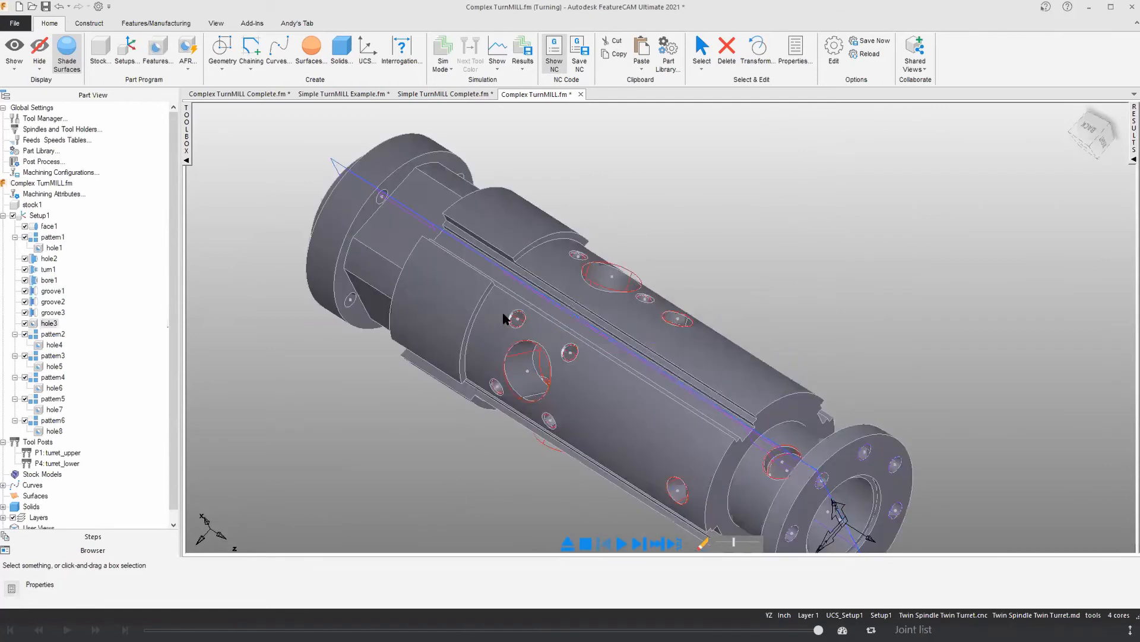
left_click(380, 243)
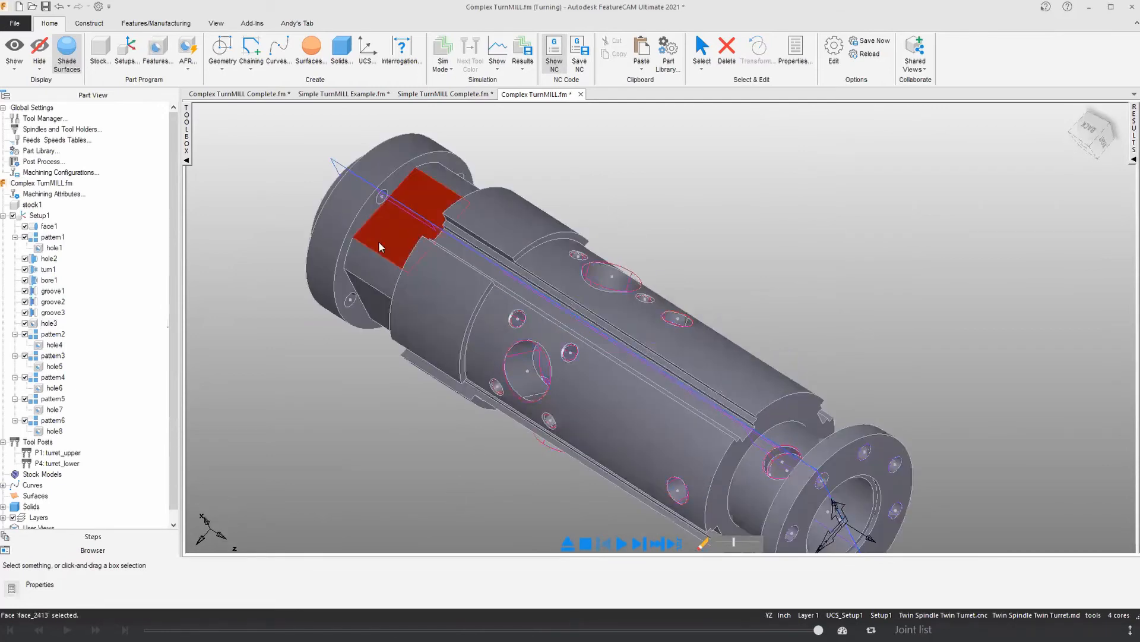
left_click(266, 240)
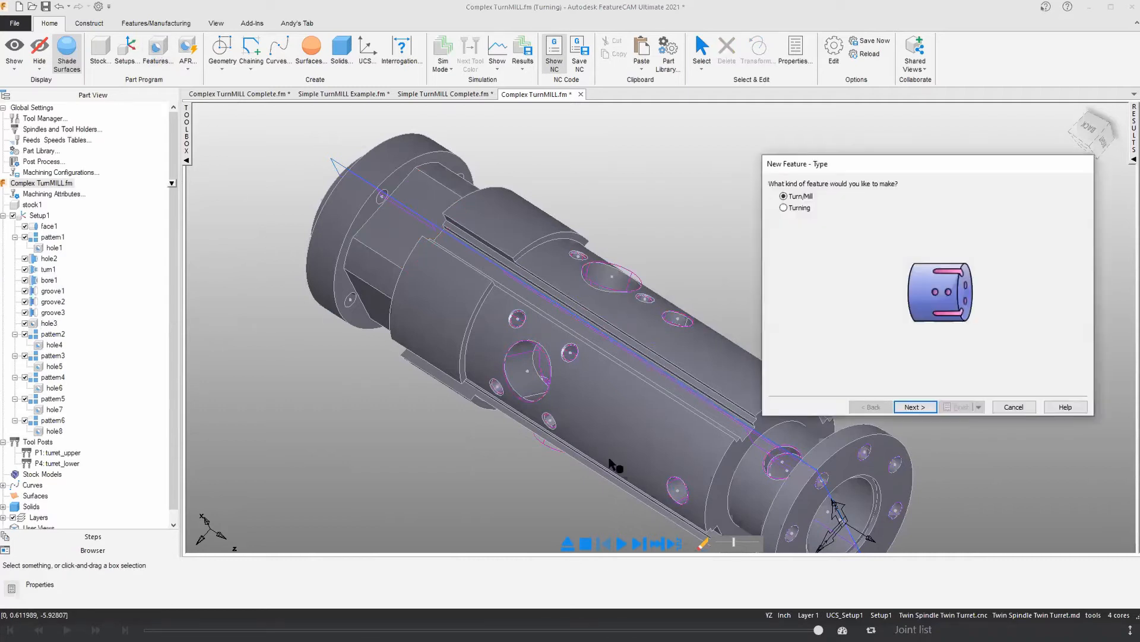
Step: Start a turn/mill Side feature with feature recognition, aligned around the index axis and normal to the flat beside the rear flange
left_click(914, 407)
left_click(945, 258)
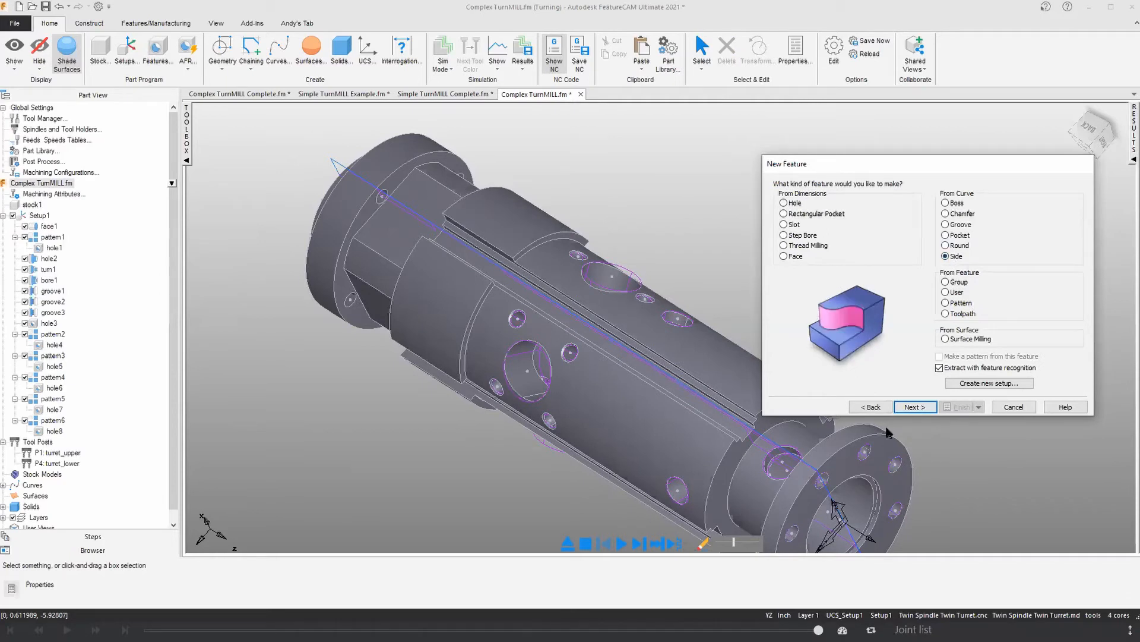
left_click(920, 408)
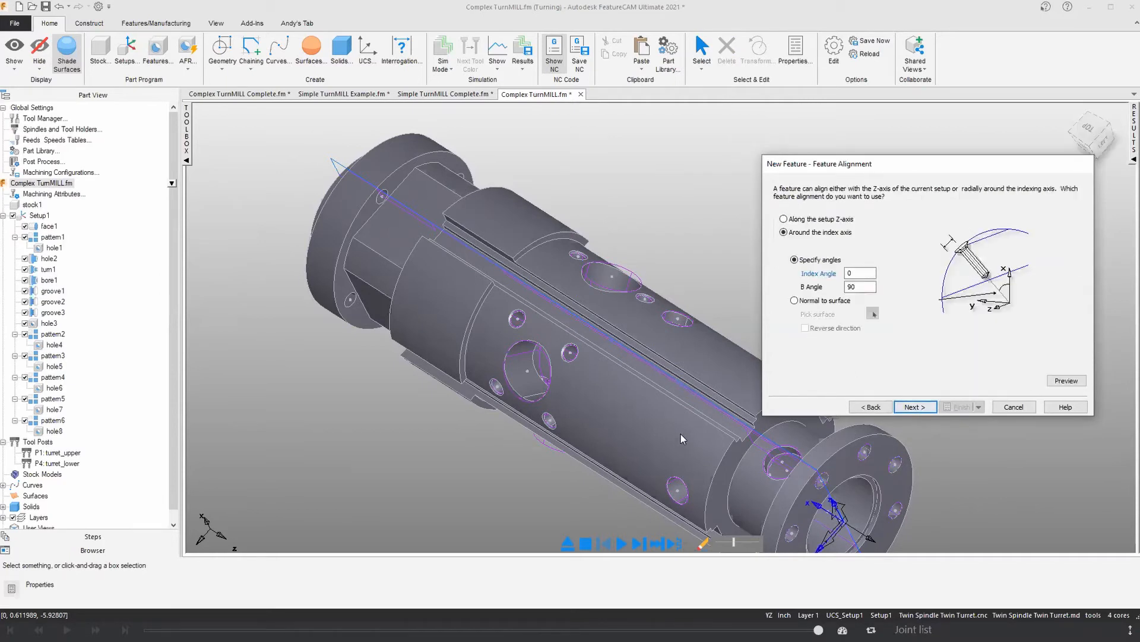
left_click(796, 300)
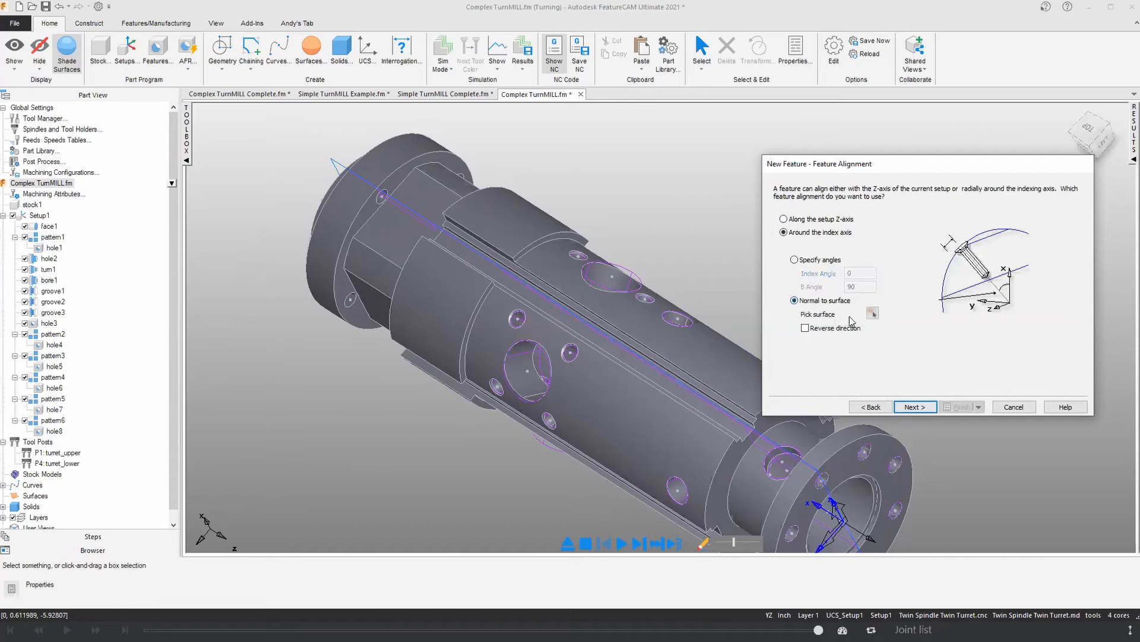
left_click(872, 313)
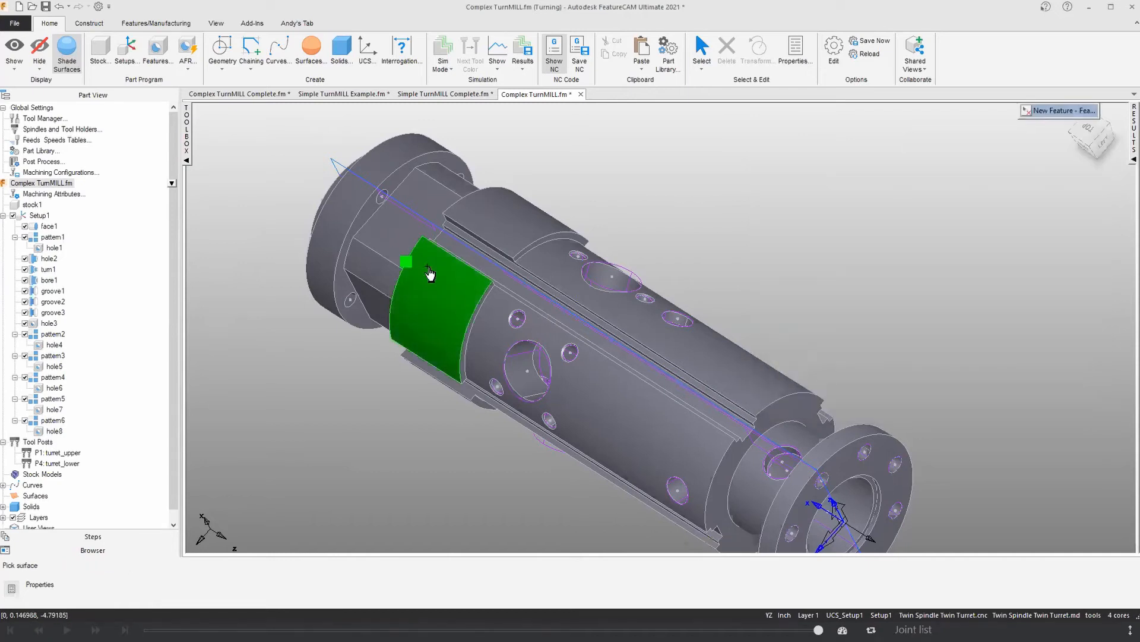
left_click(382, 259)
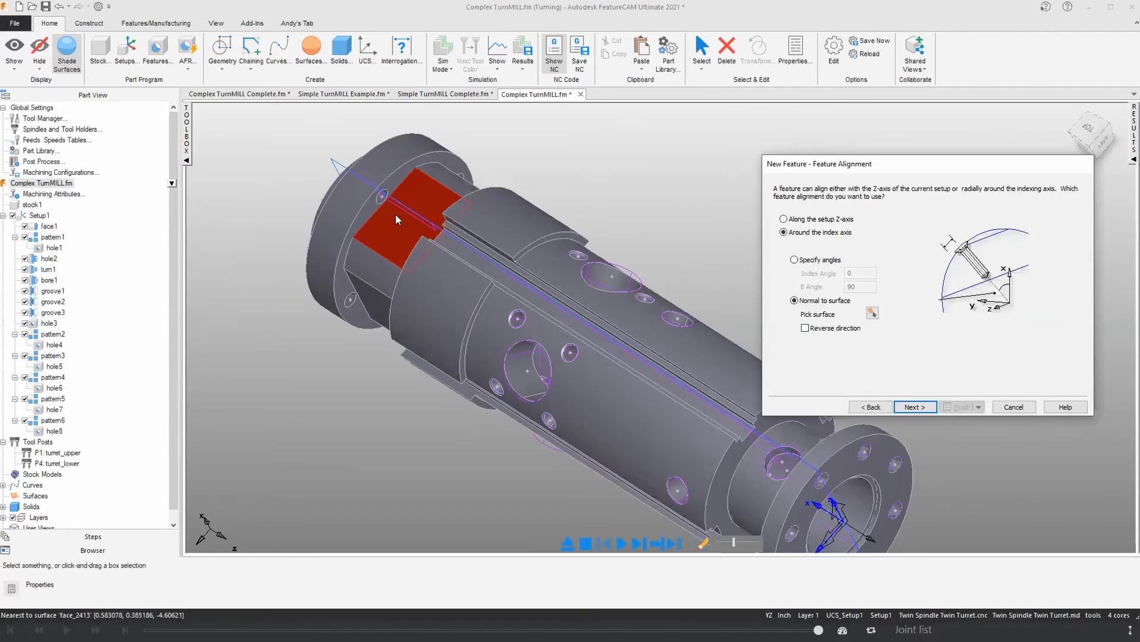
middle_click_drag(390, 247, 421, 169)
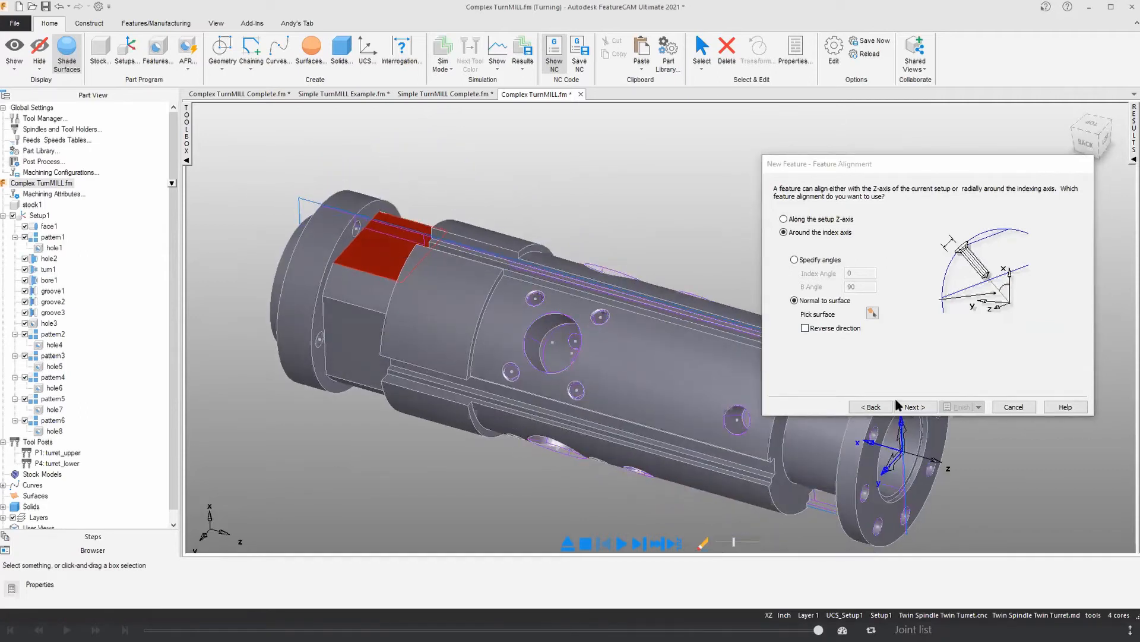
left_click(920, 407)
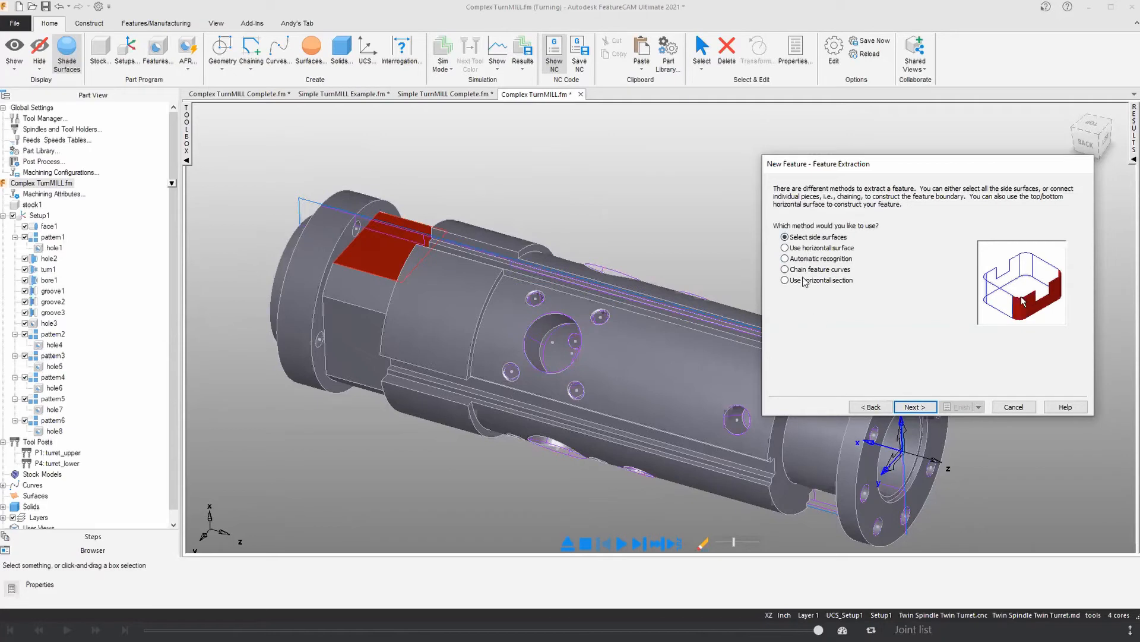
Step: Extract the Side feature from side surfaces, adding the shoulder face and the rear flange face that bound the flat
left_click(915, 406)
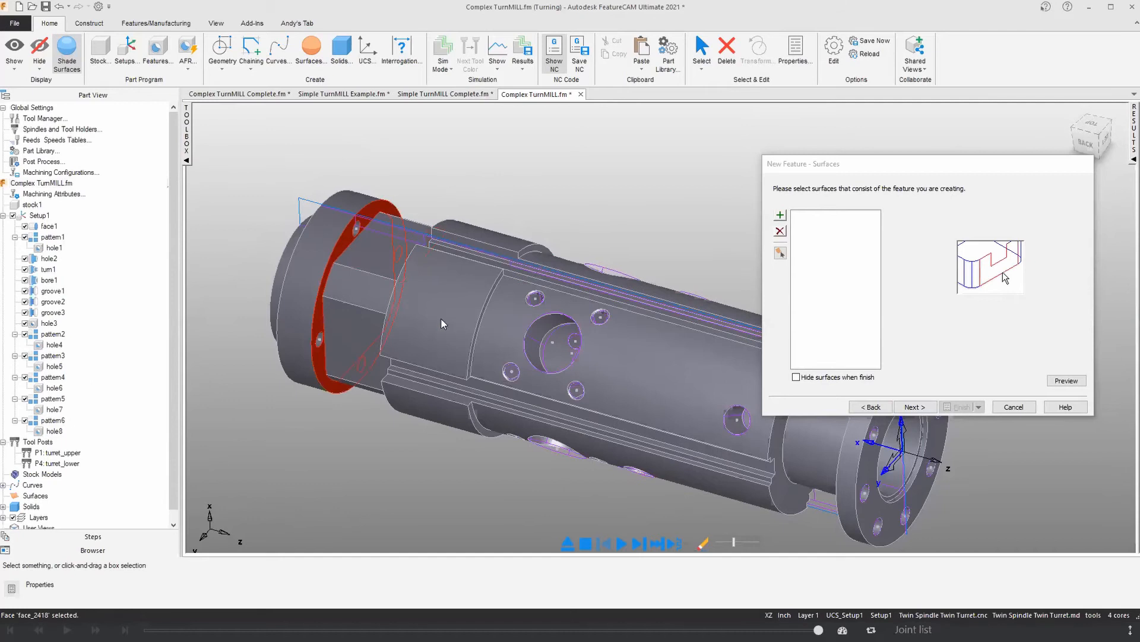
middle_click_drag(446, 325, 590, 330)
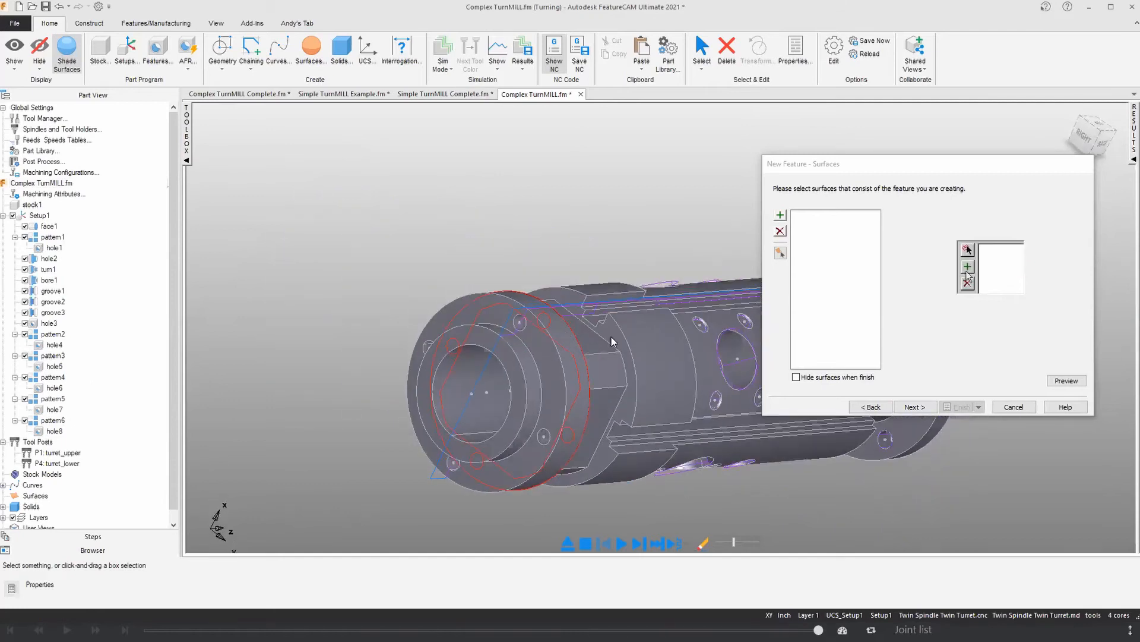
left_click(611, 337)
left_click(781, 216)
middle_click_drag(651, 424, 344, 261)
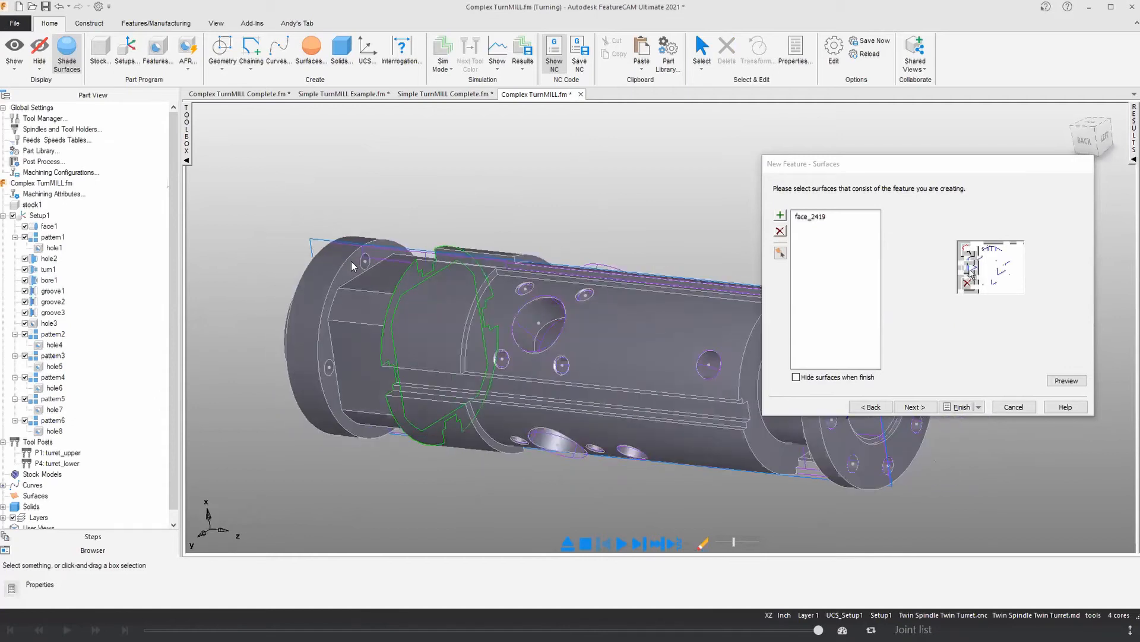
left_click(351, 262)
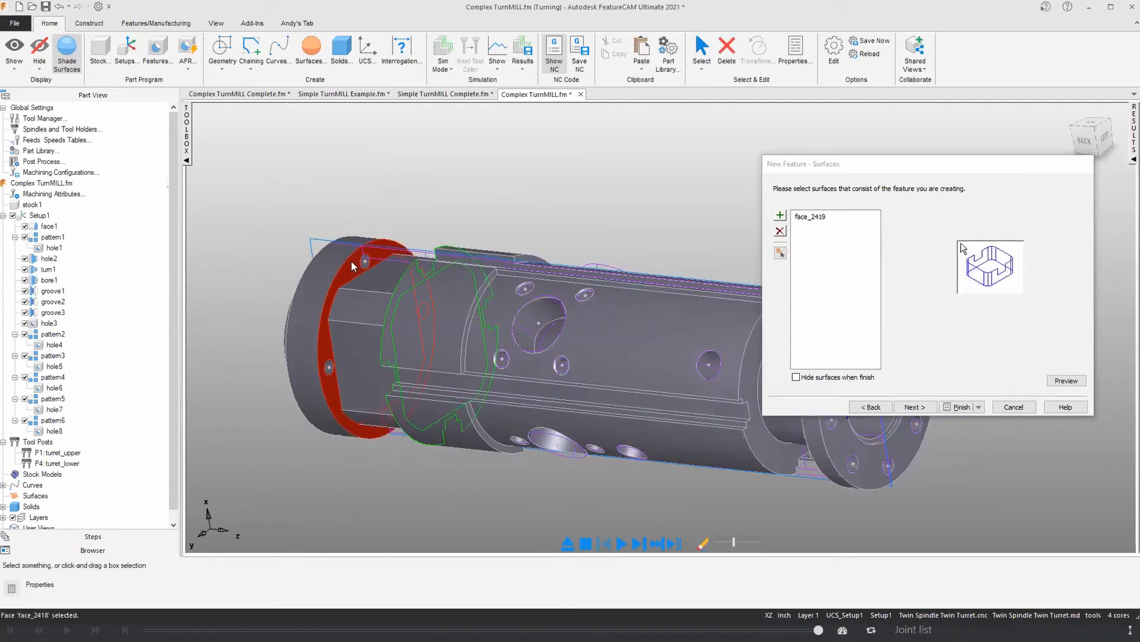
left_click(781, 215)
left_click(905, 409)
Step: Check the machining side of both extracted curves and accept the Normal side settings
middle_click_drag(532, 321, 778, 348)
left_click(793, 275)
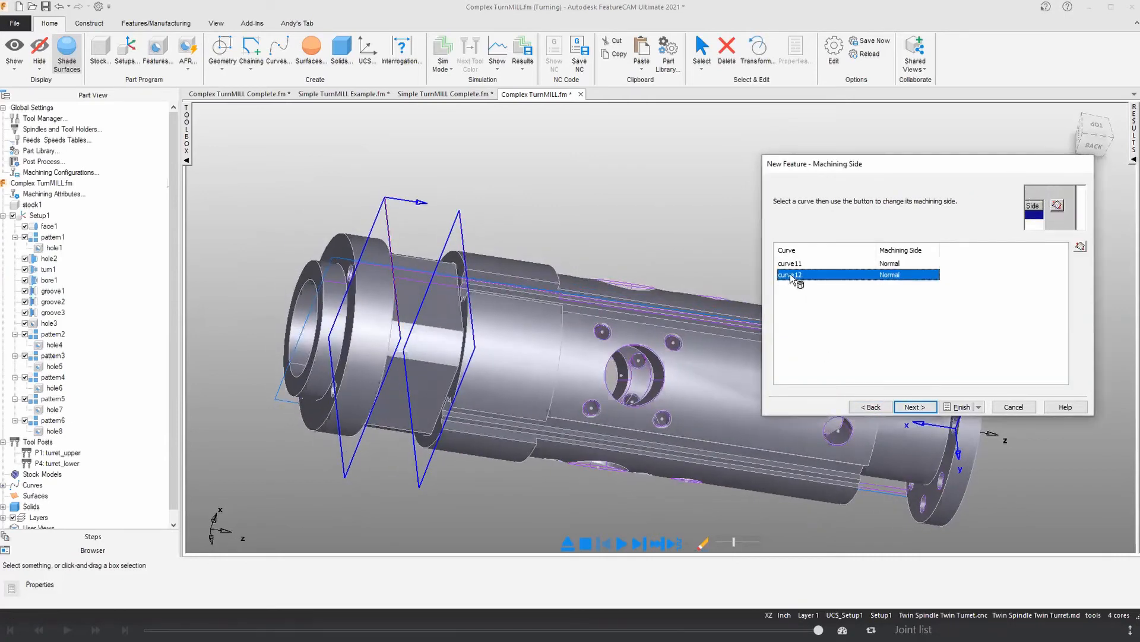
middle_click_drag(831, 423, 856, 437)
left_click(915, 407)
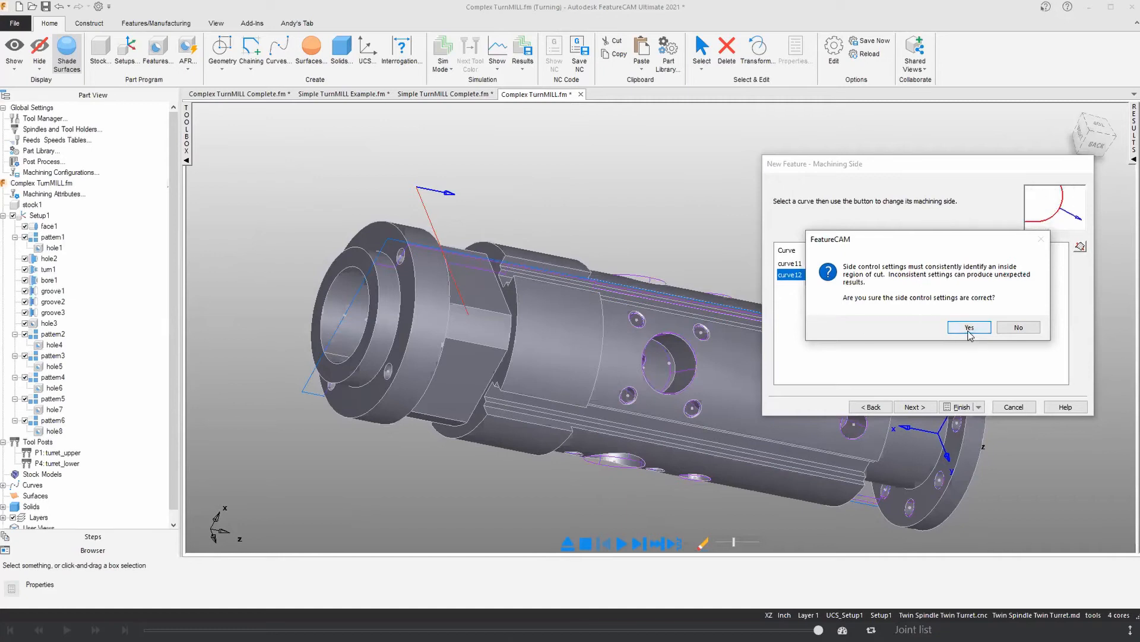
left_click(958, 330)
Step: Set the Side feature's bottom location to the flat's level at 0.5831 and create the feature, checking its roughing and finishing tools
middle_click_drag(467, 290, 475, 332)
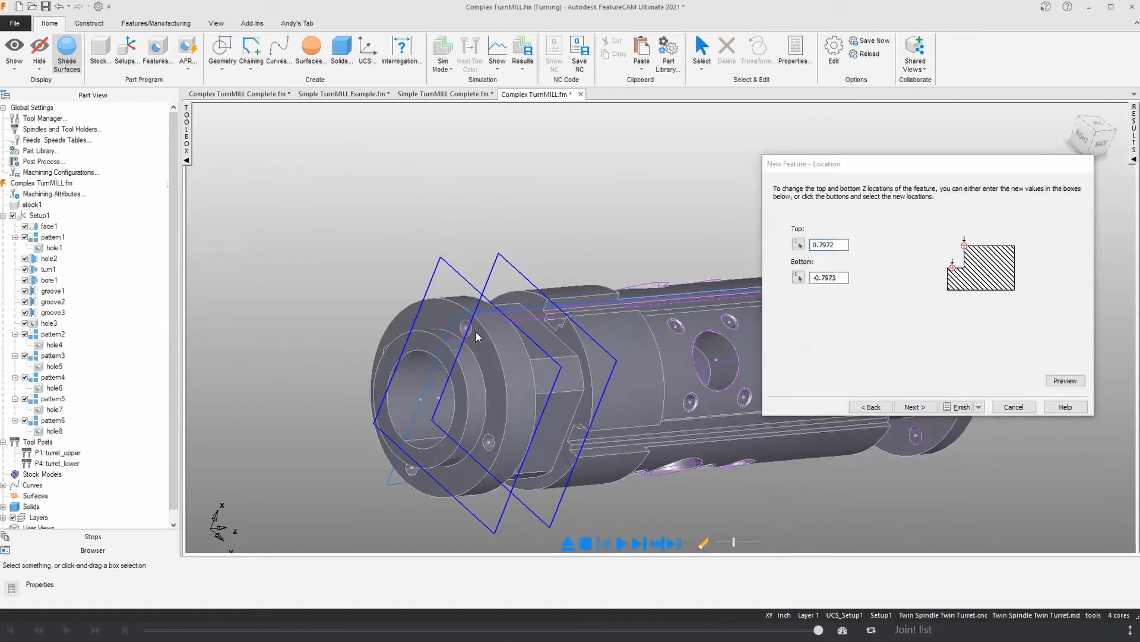
left_click(797, 278)
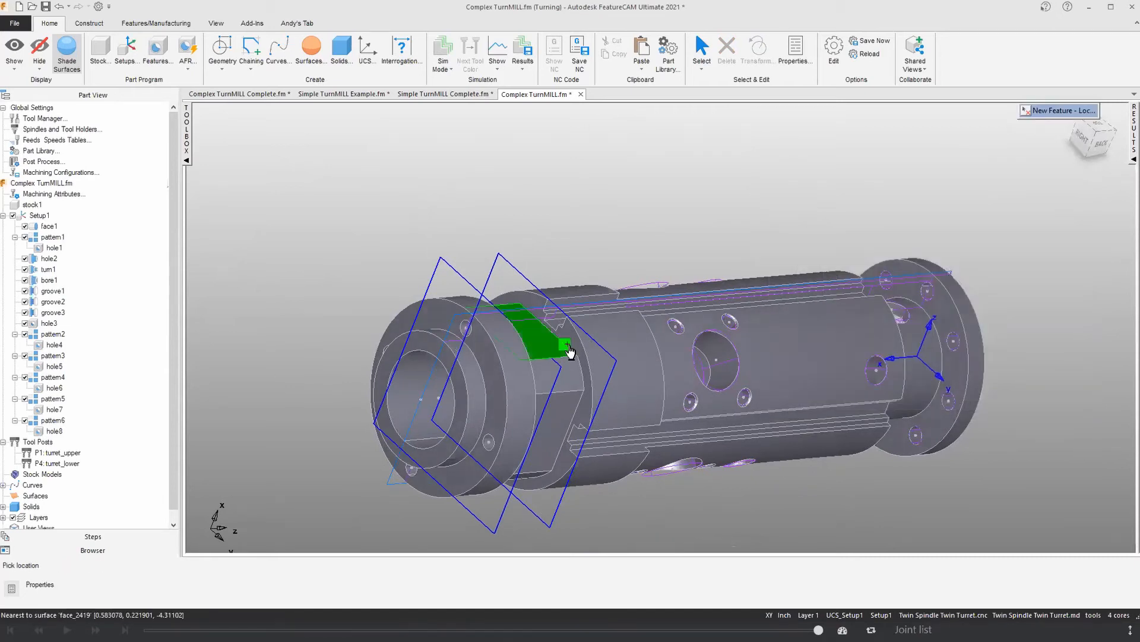
left_click(531, 387)
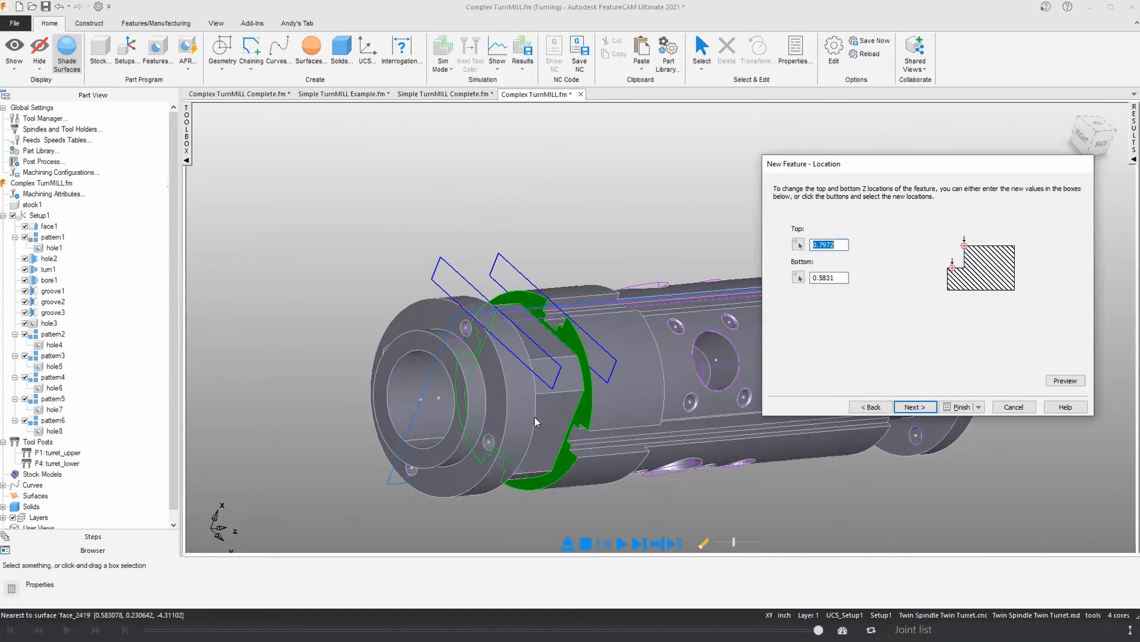
middle_click_drag(540, 415, 401, 390)
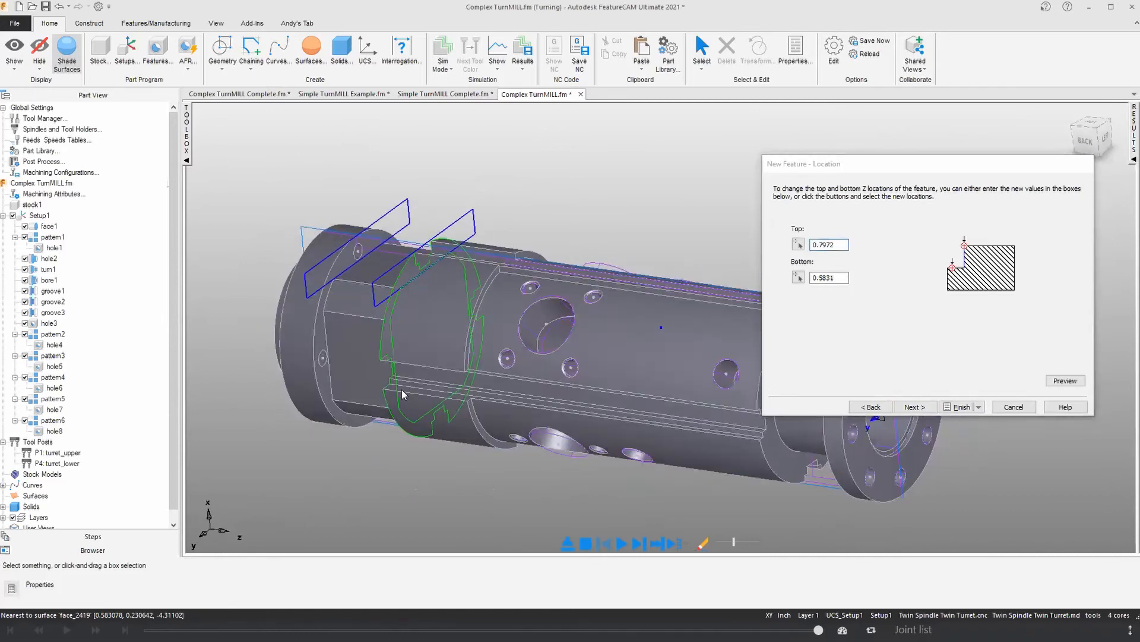
left_click(919, 406)
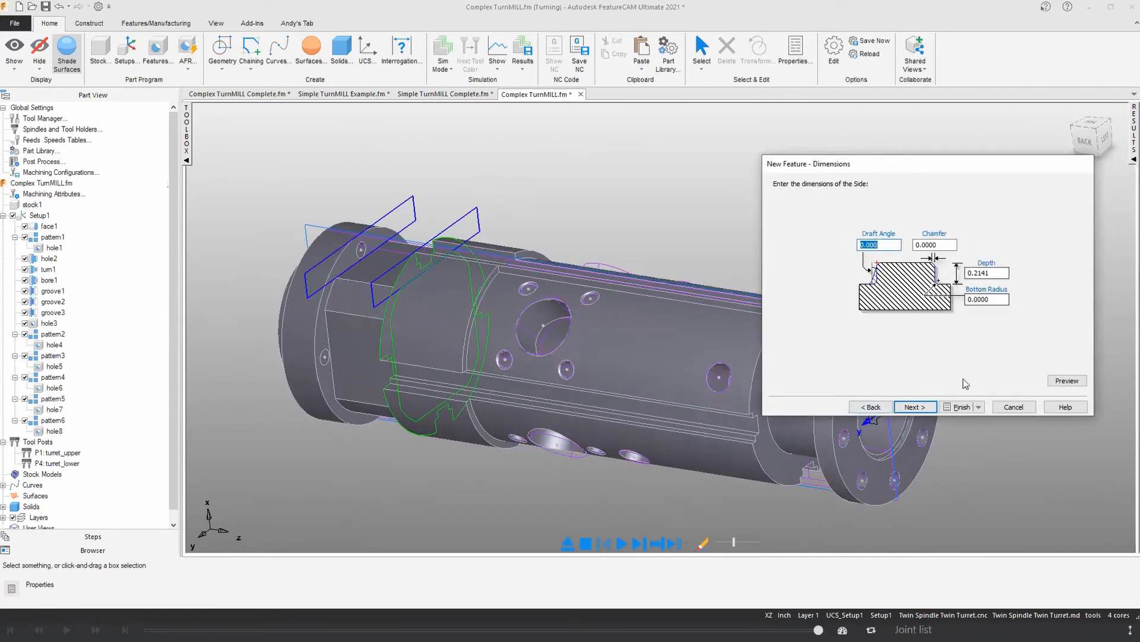
left_click(961, 407)
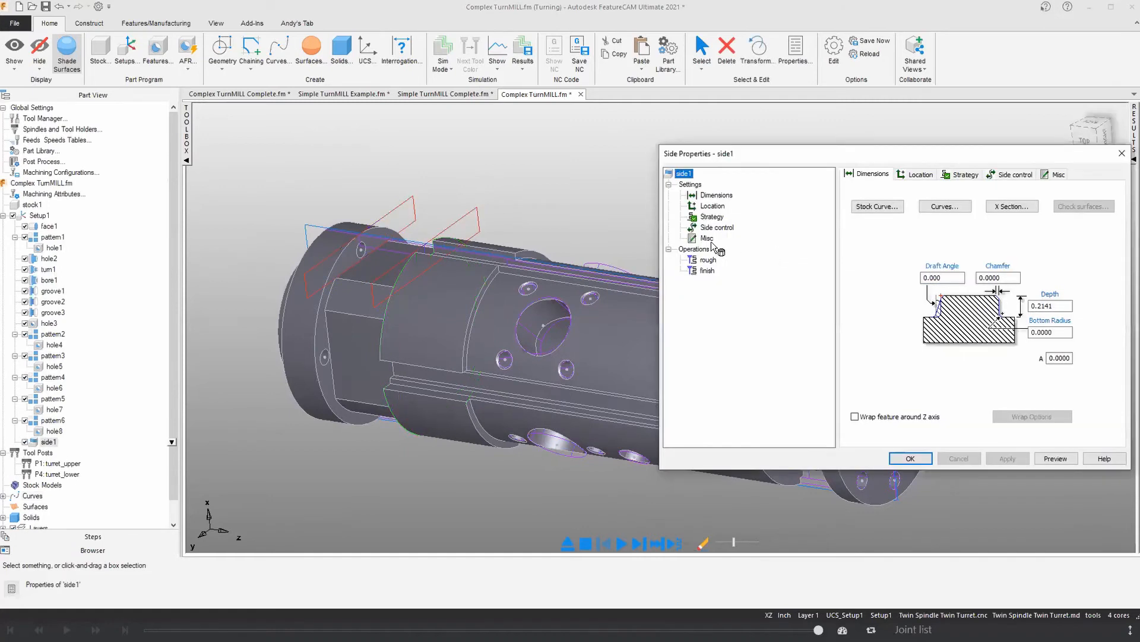
left_click(708, 260)
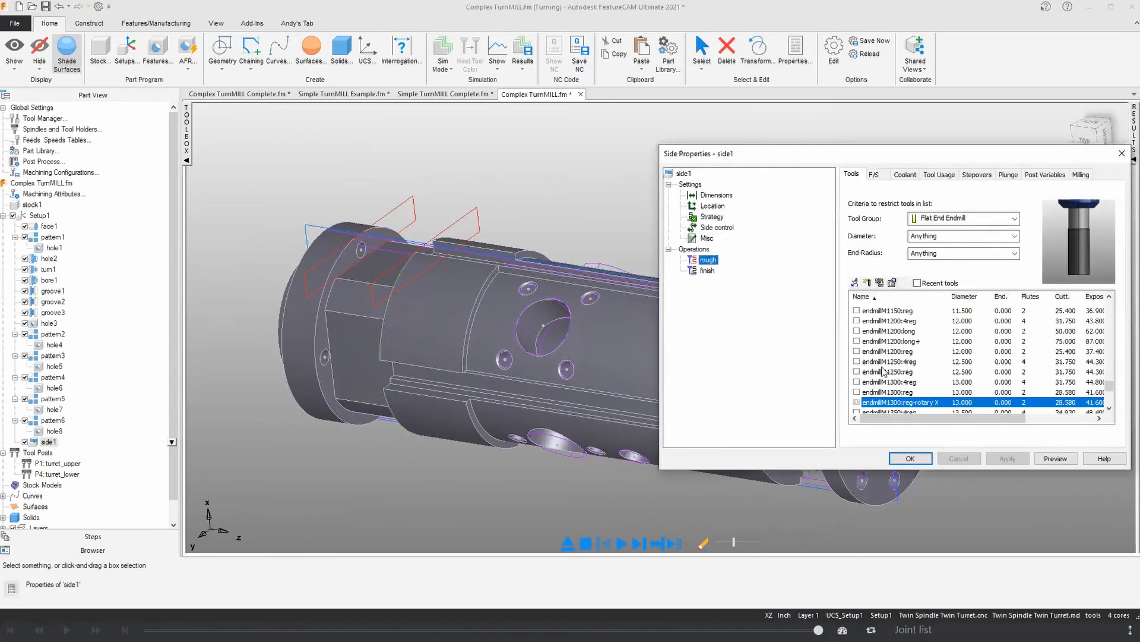
left_click(1122, 153)
Step: Start a new pattern feature based on side1, using the radial around index axis type
middle_click_drag(428, 276, 440, 303)
middle_click_drag(369, 342, 344, 355)
left_click(156, 52)
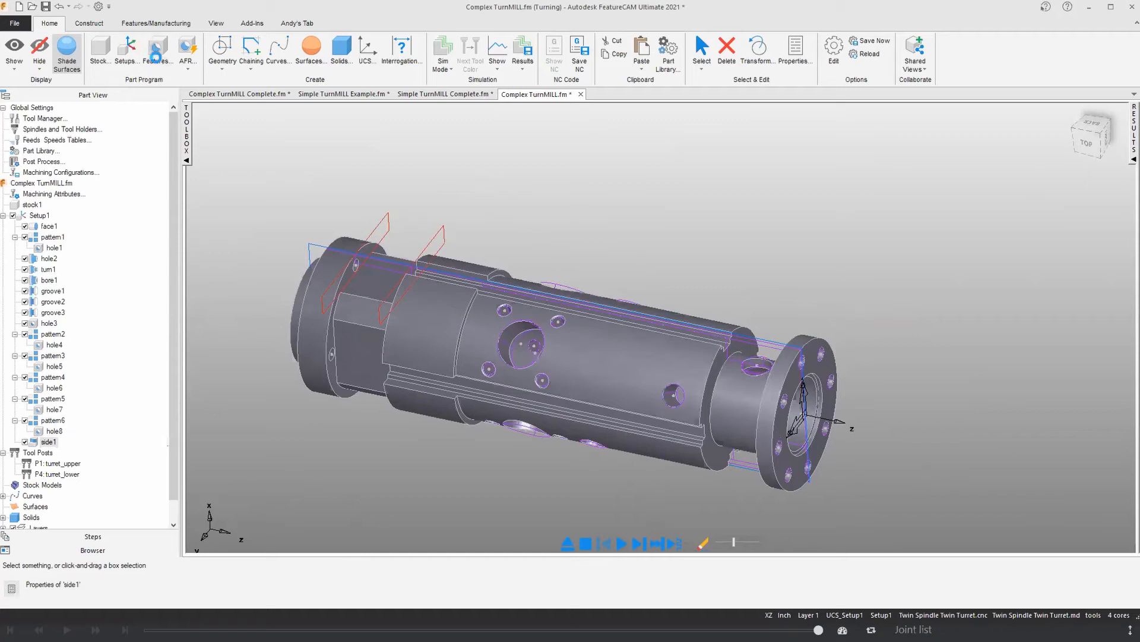
left_click(914, 406)
left_click(946, 303)
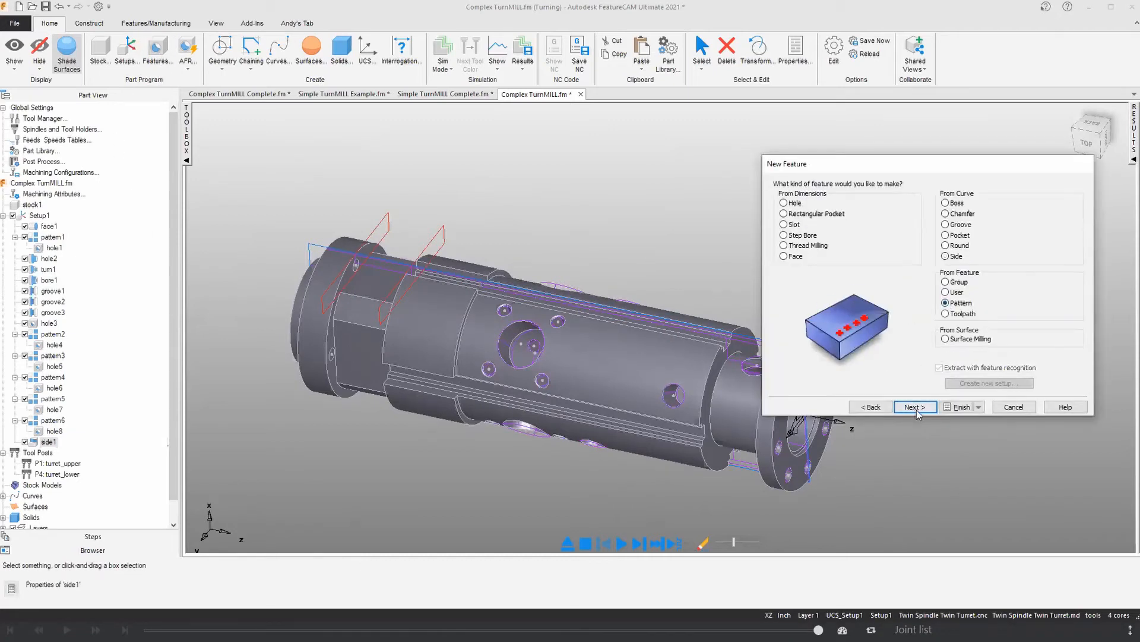
left_click(914, 407)
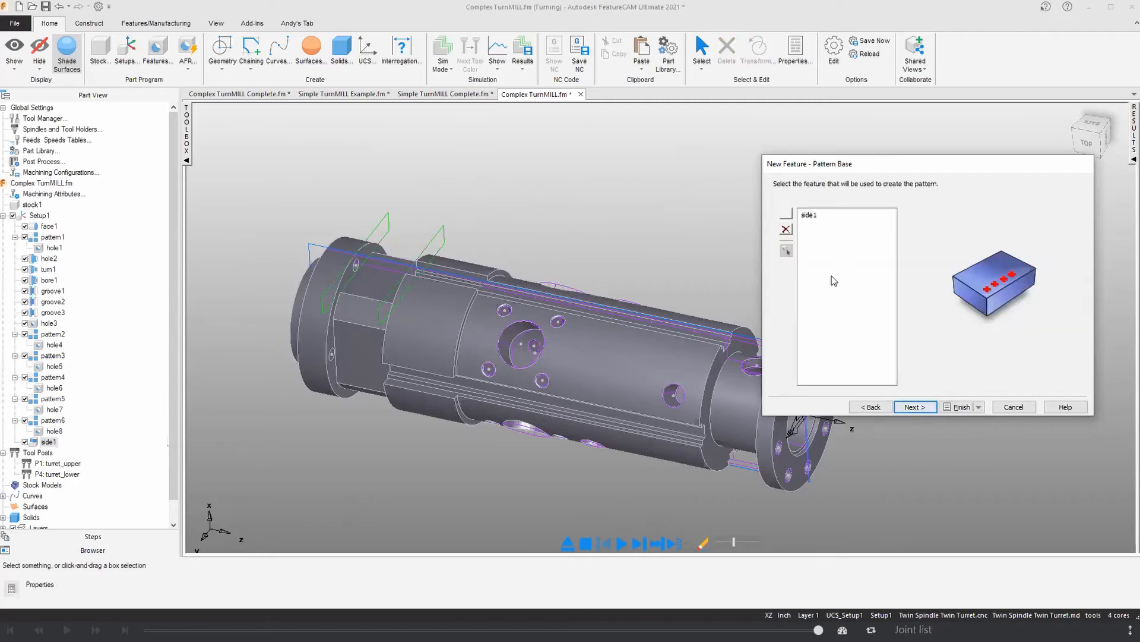
left_click(906, 406)
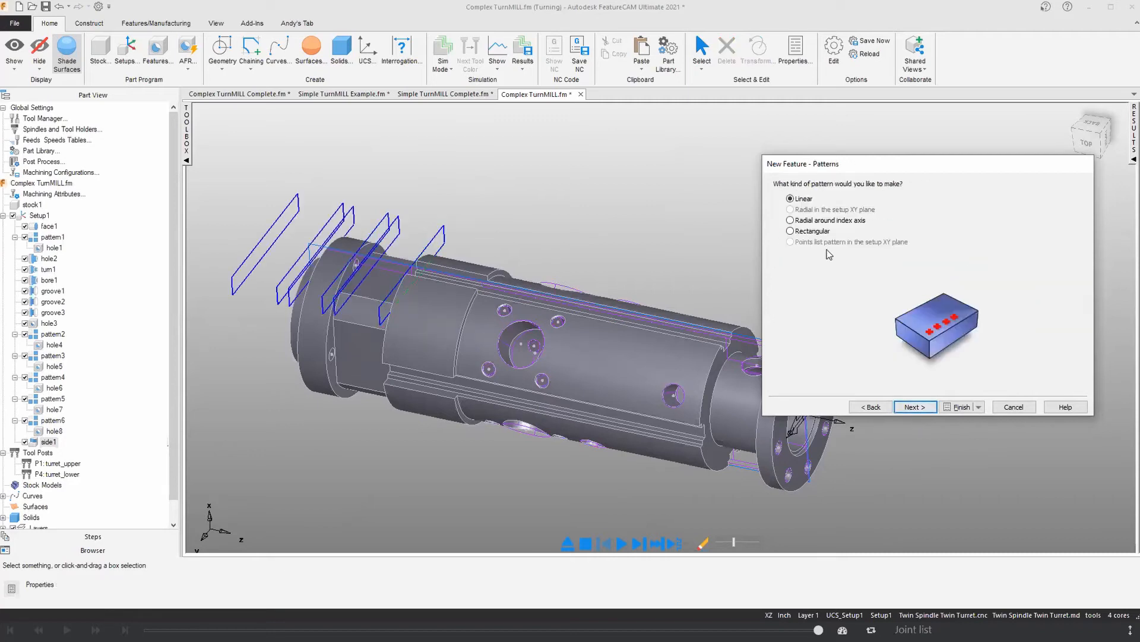
left_click(815, 221)
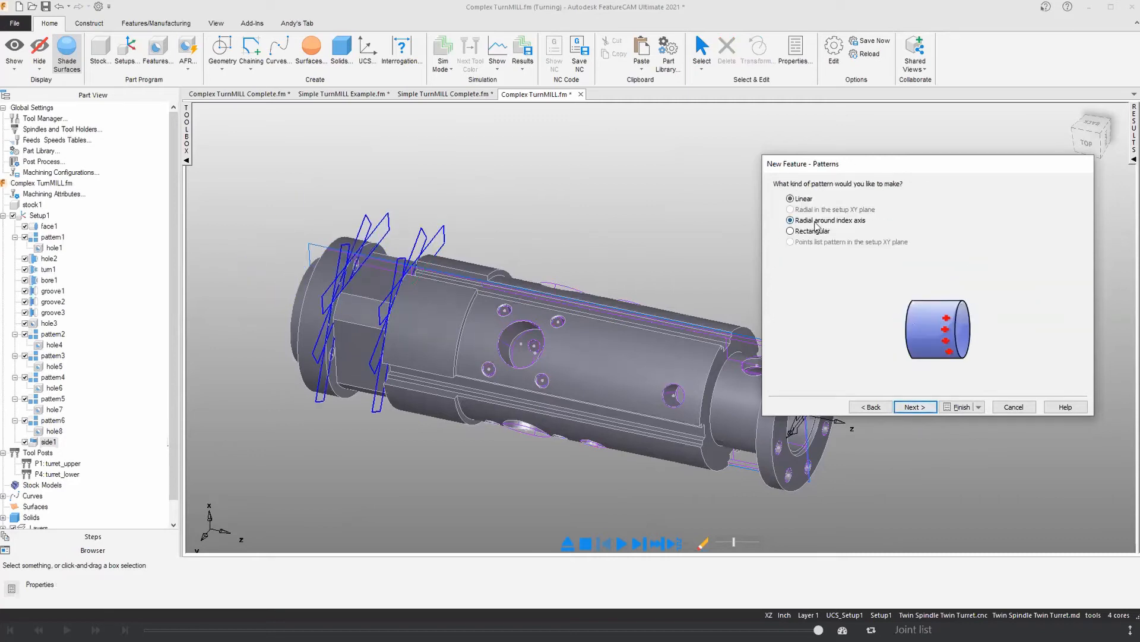
left_click(914, 407)
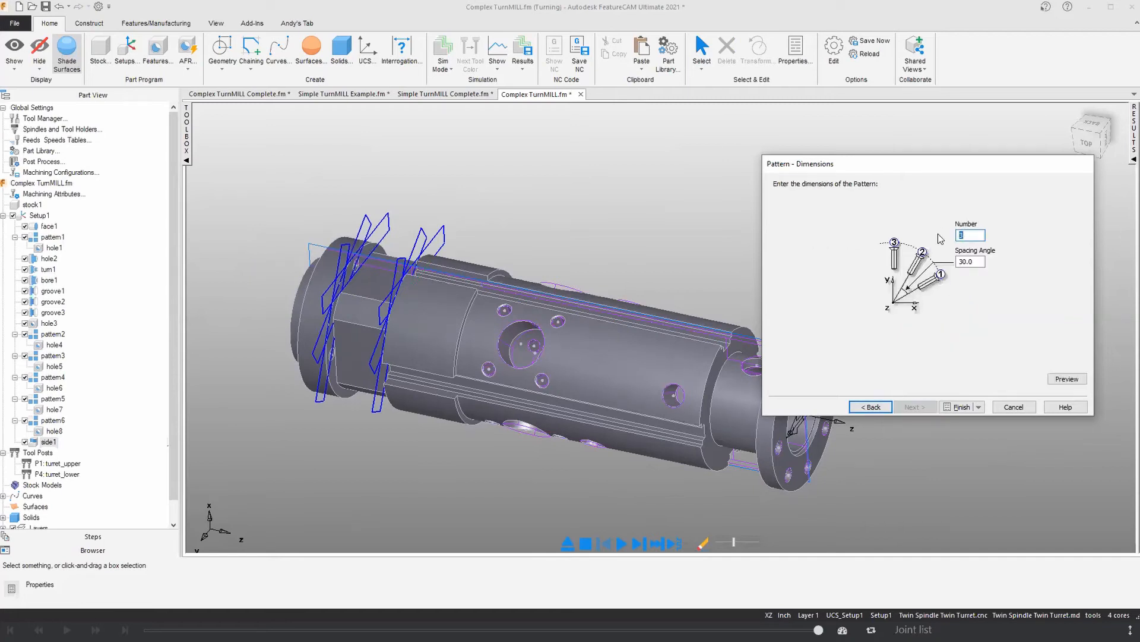
Step: Set the pattern to 4 instances with a 90-degree spacing angle, preview it and create it
key("Tab")
type("90")
left_click(1056, 380)
middle_click_drag(376, 318, 390, 280)
left_click(946, 408)
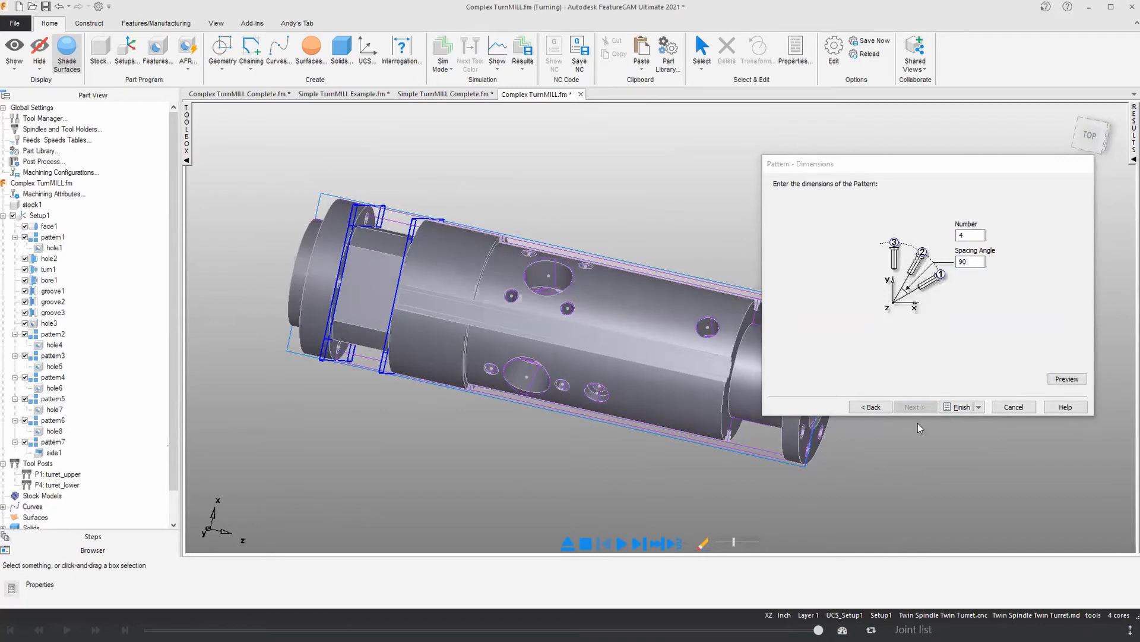
Step: Examine the Rough pass Z increment attribute of the patterned flats' rough operation and close the pattern properties
left_click(719, 303)
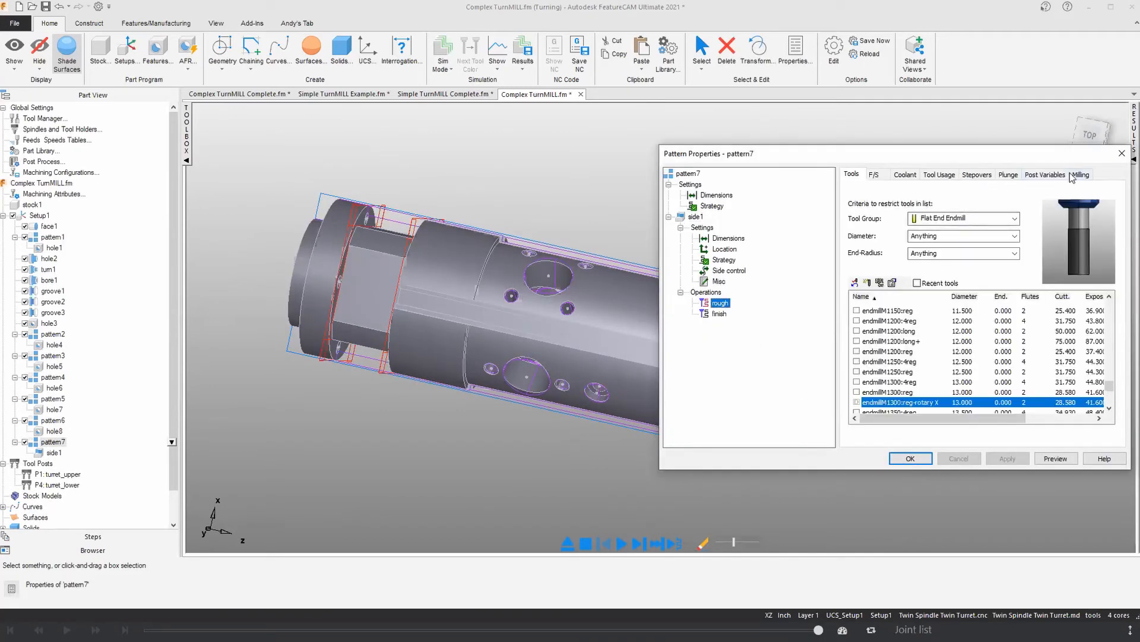
left_click(1079, 175)
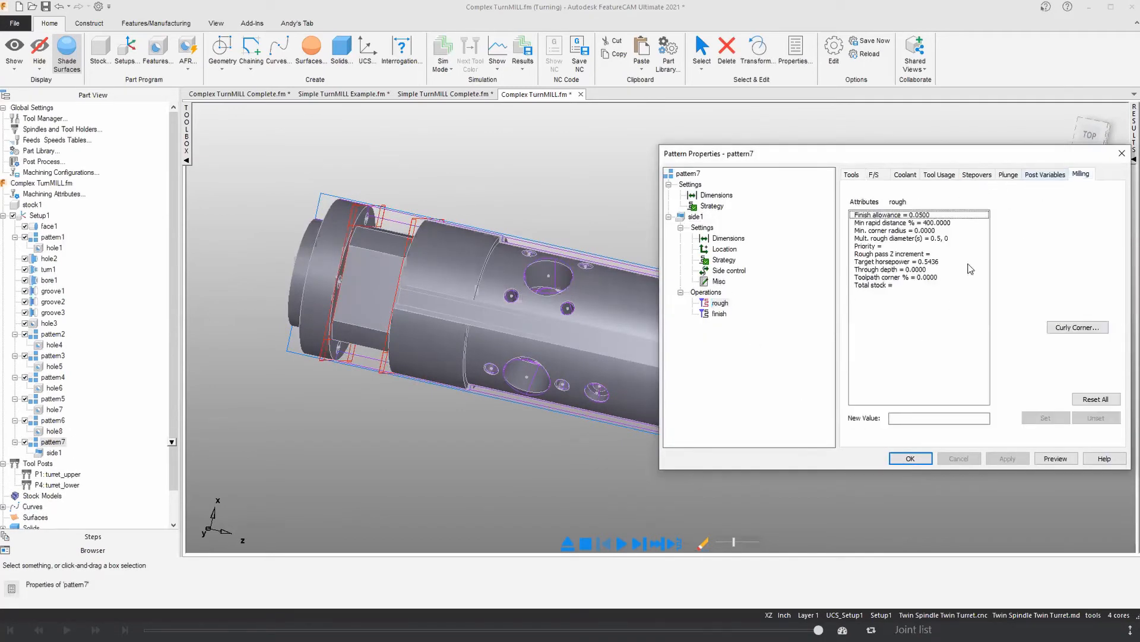
left_click(873, 254)
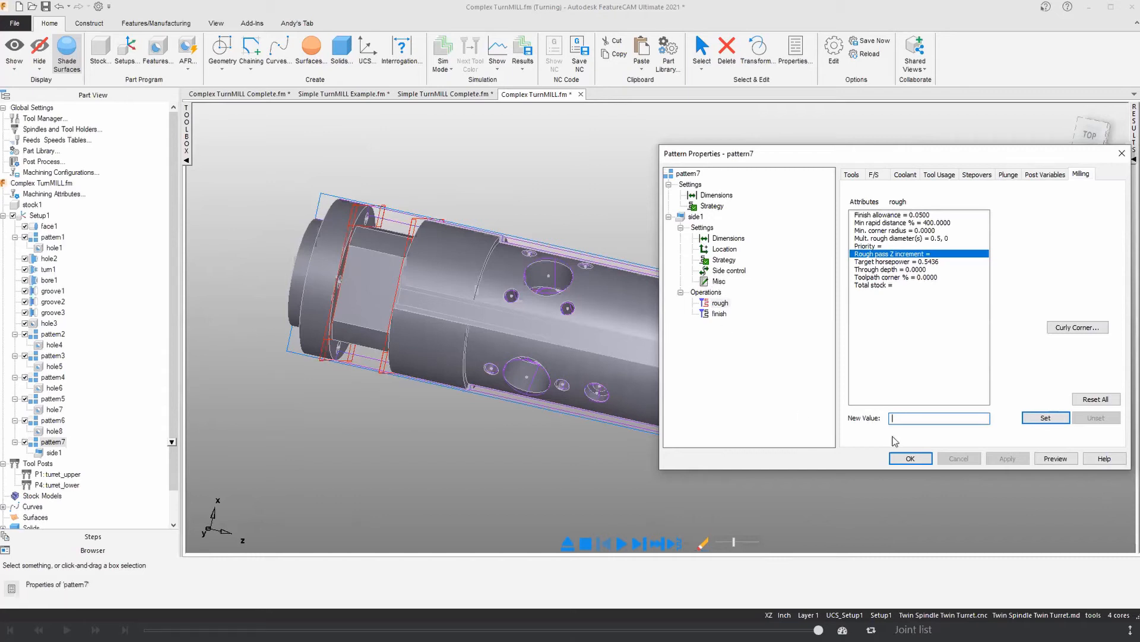
left_click(912, 460)
Step: Simulate the program and watch the end mill rough the patterned flats beside the rear flange
middle_click_drag(484, 381, 532, 385)
left_click(622, 542)
middle_click_drag(552, 448, 497, 417)
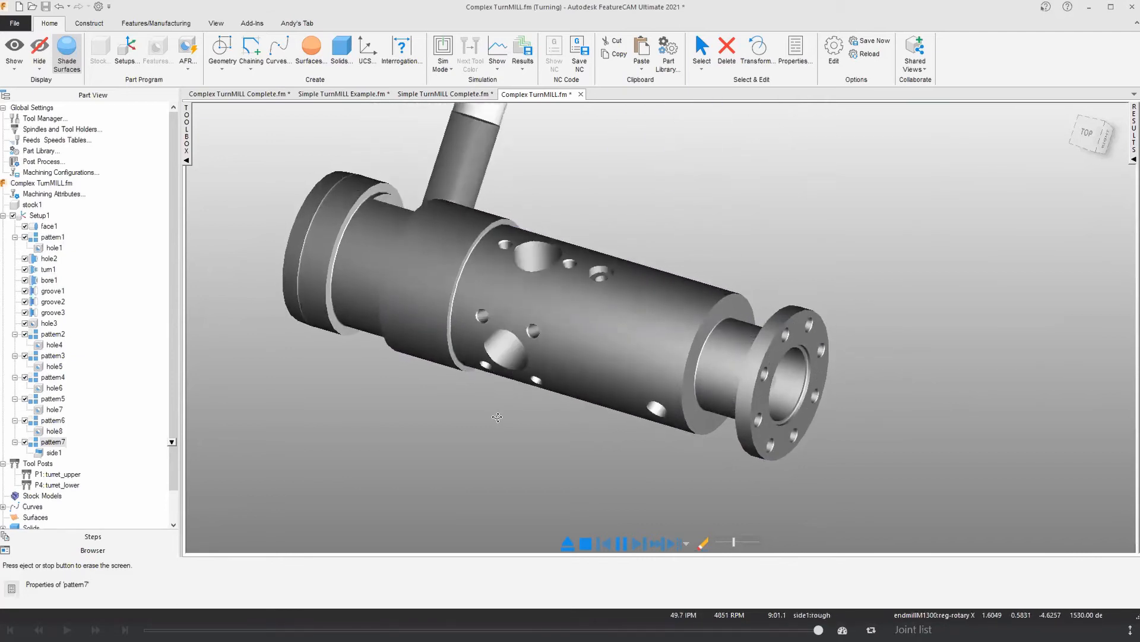
scroll(497, 417, "down", 3)
middle_click_drag(497, 417, 500, 446)
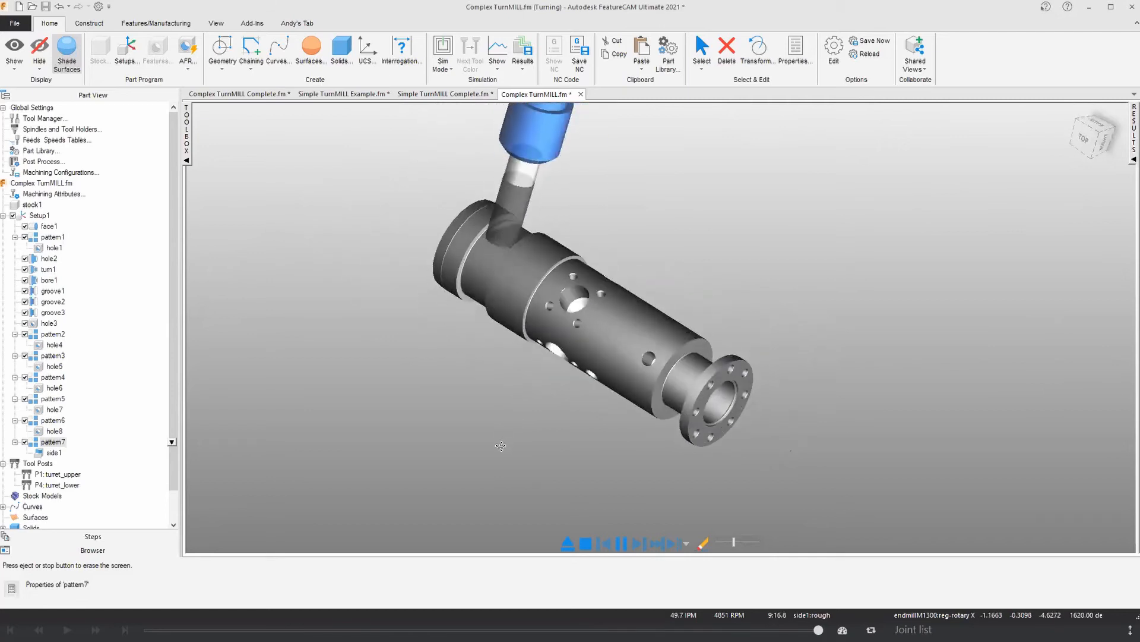
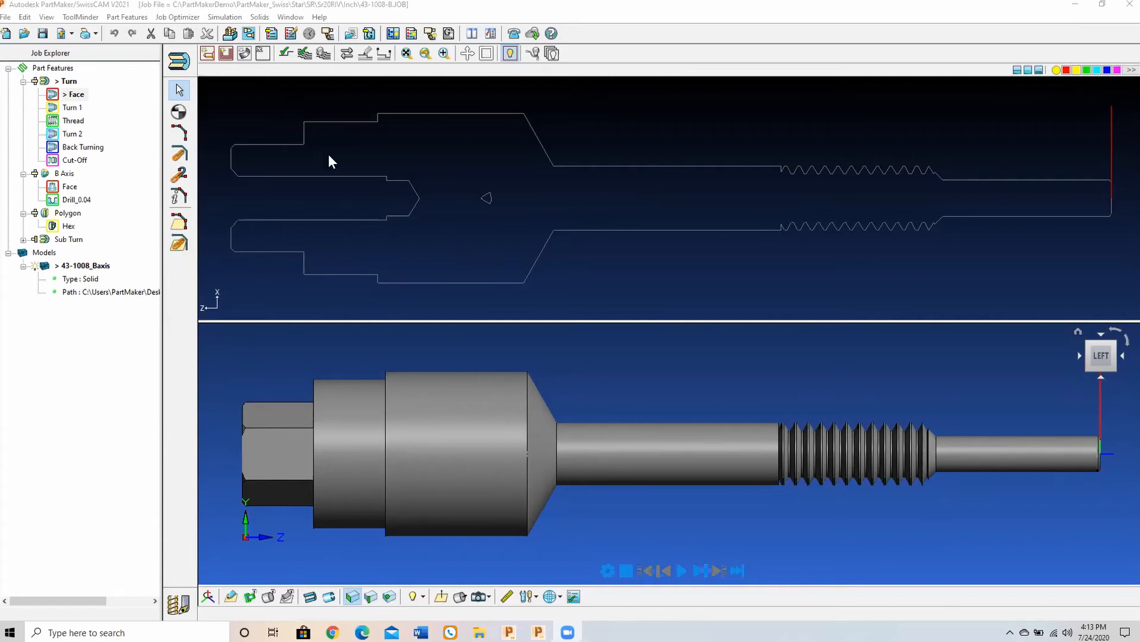
Step: Add a face window in the setup and try the Mill Polygon, Mill End, Index and Turn machining functions on it
left_click(179, 60)
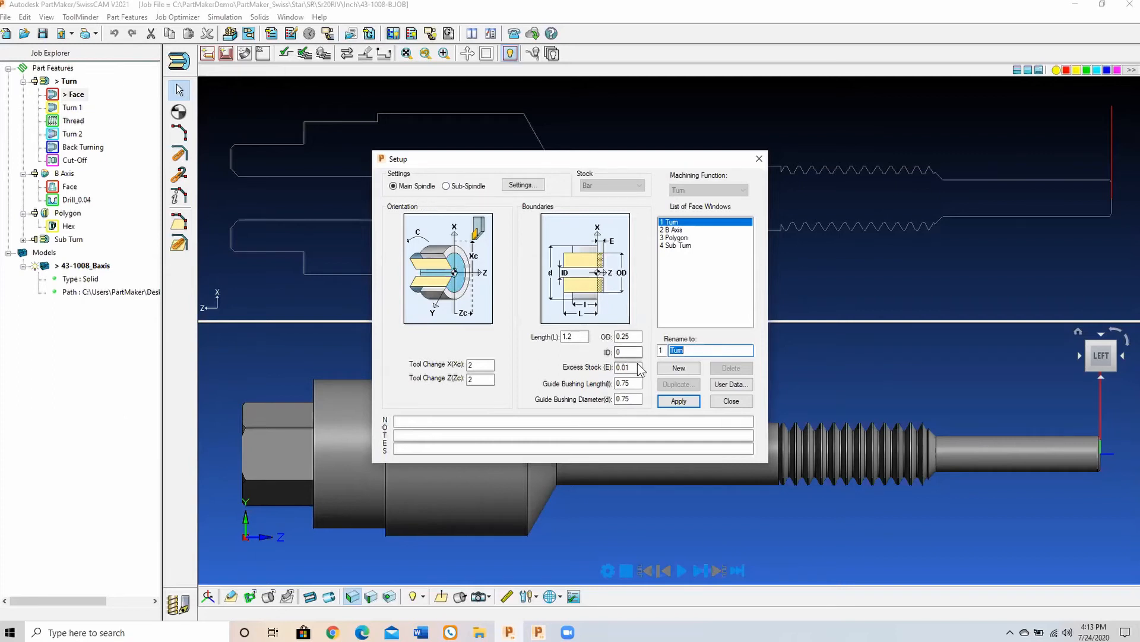
left_click(691, 369)
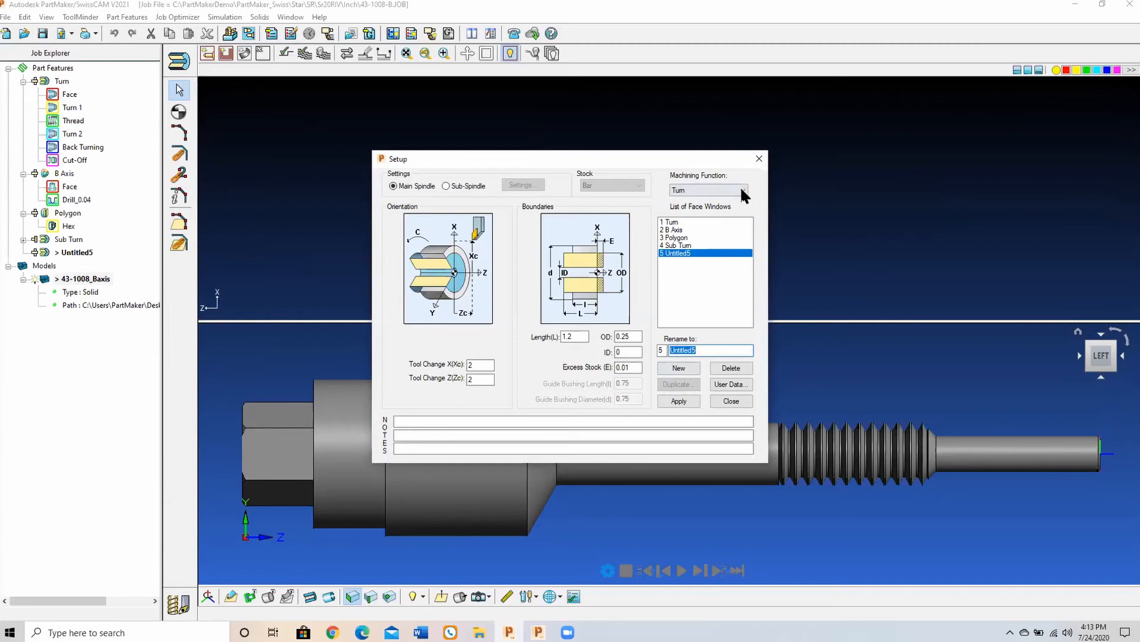
left_click(743, 190)
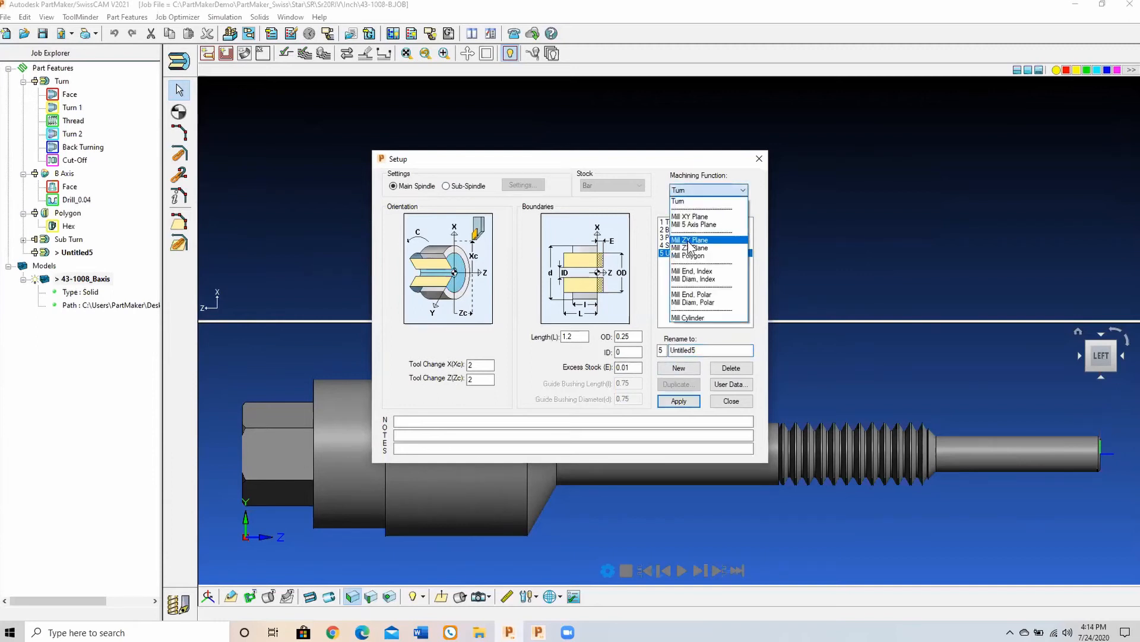
left_click(689, 256)
left_click(743, 190)
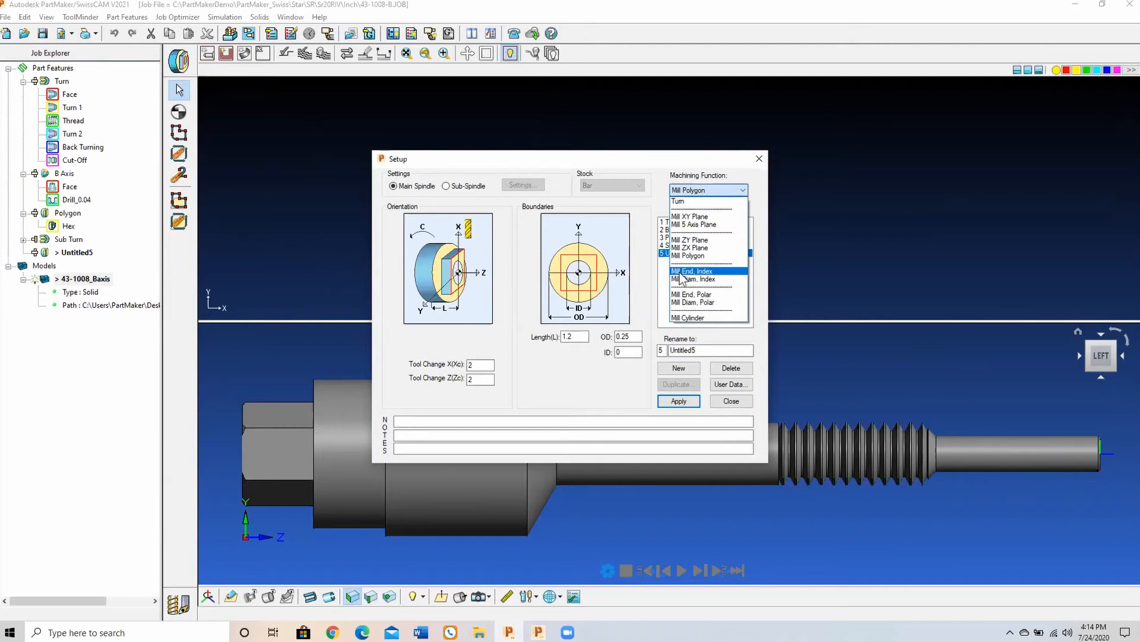
left_click(680, 272)
left_click(702, 190)
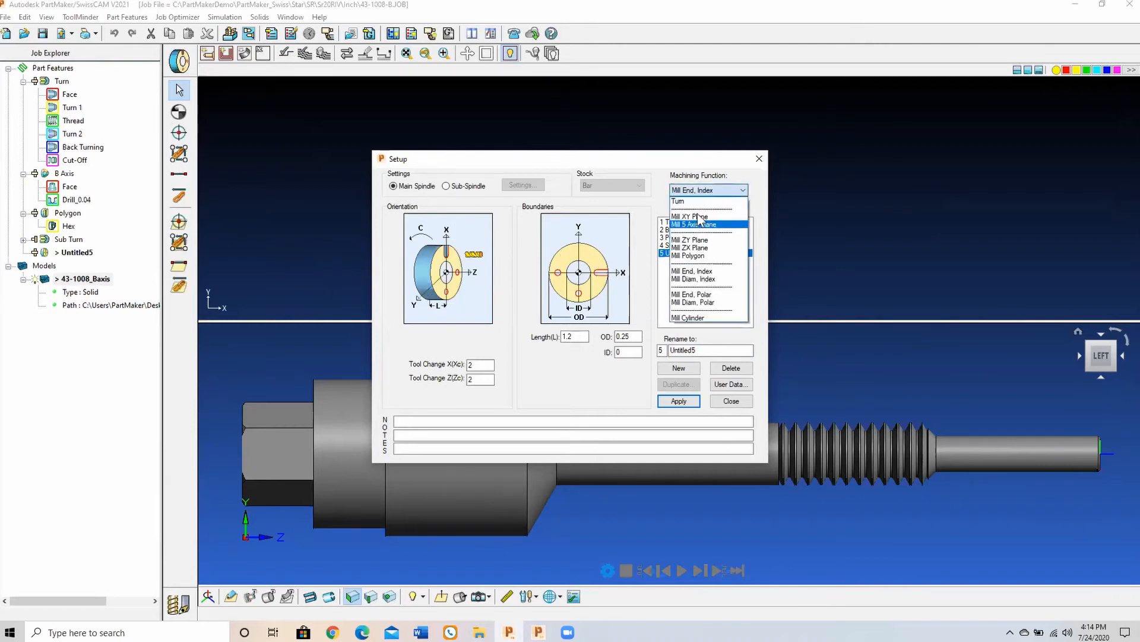
left_click(680, 200)
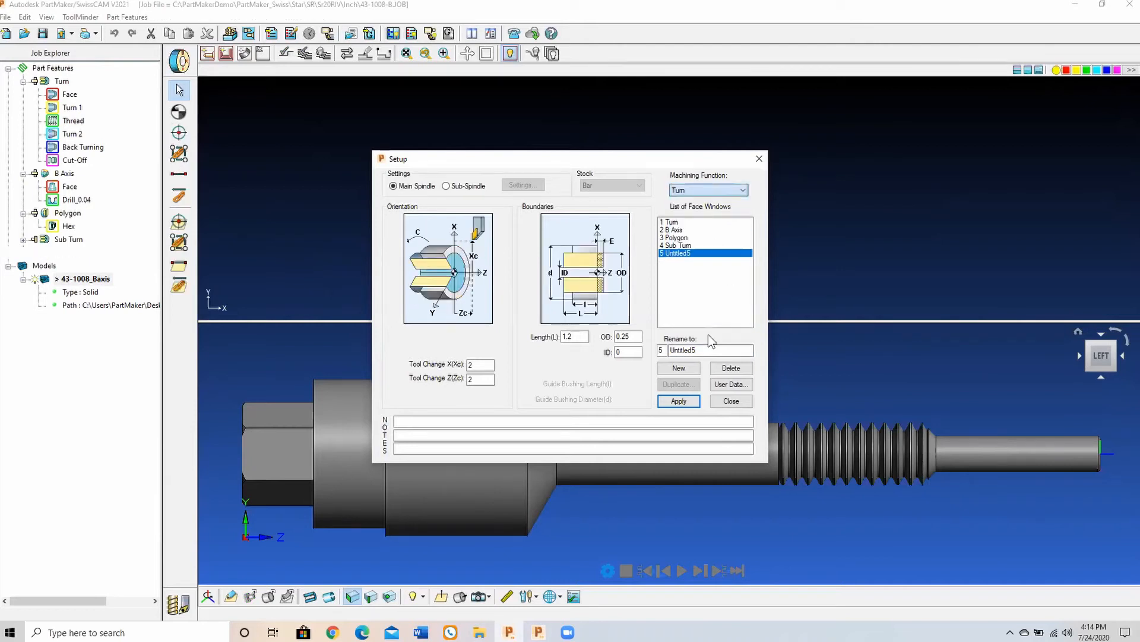
Step: Delete the newly added face window and close the setup
left_click(730, 367)
left_click(577, 334)
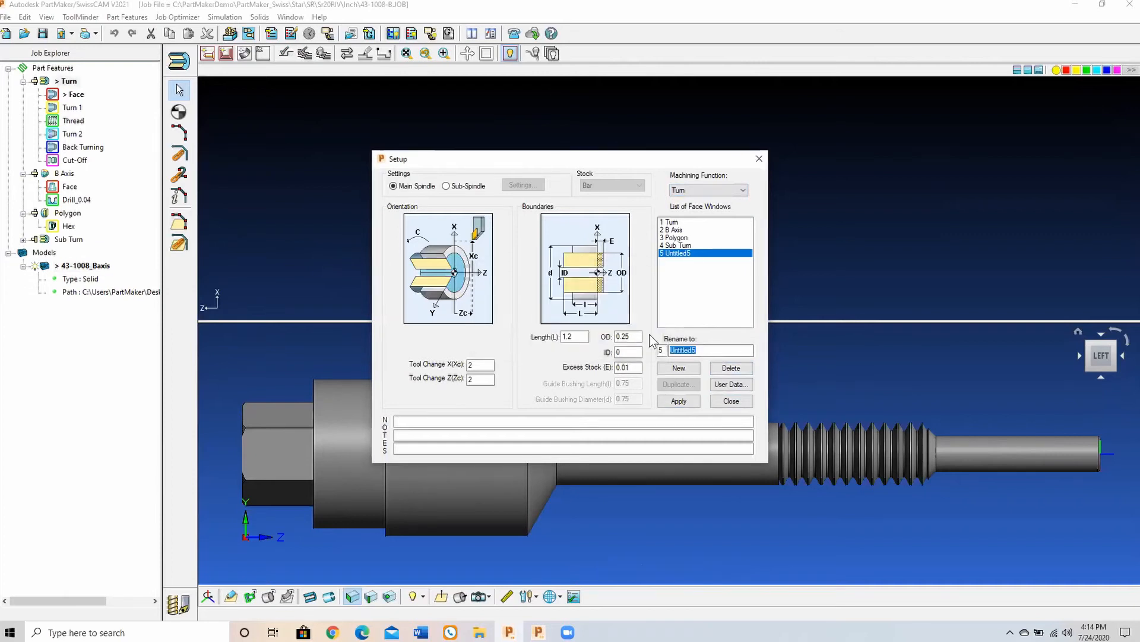
left_click(733, 401)
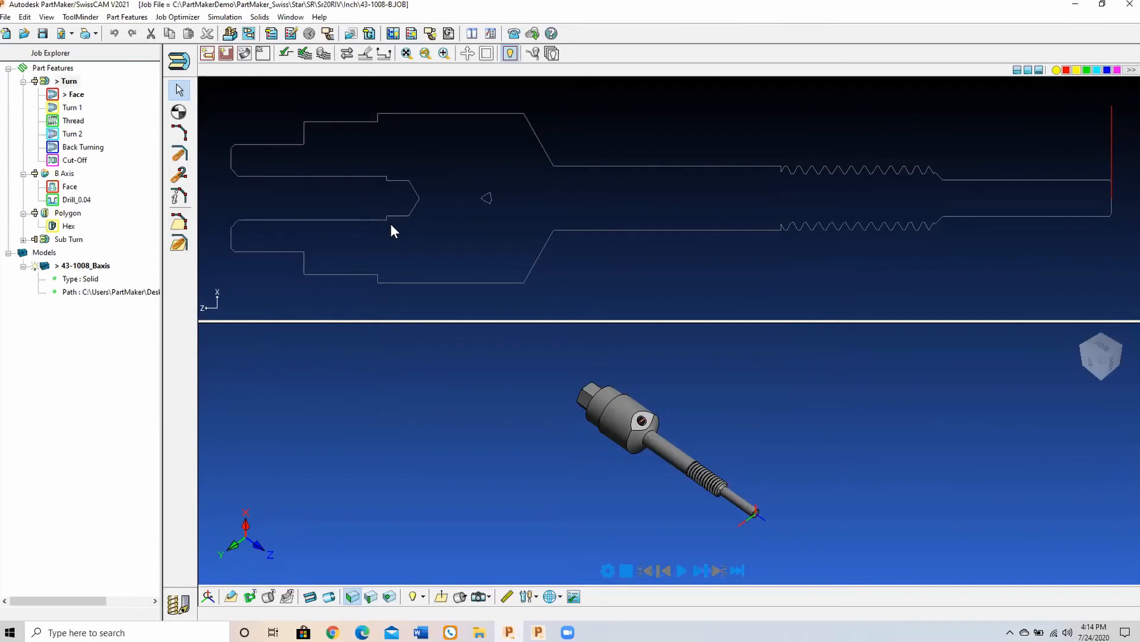
scroll(427, 214, "down", 1)
scroll(440, 197, "up", 1)
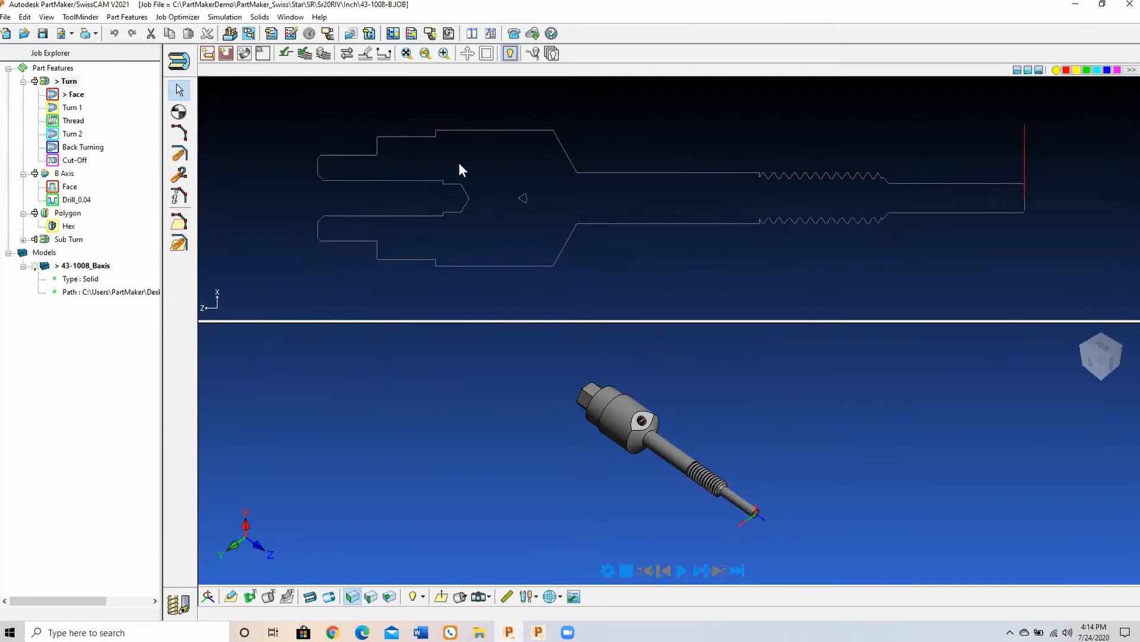
Step: Review the Turn window's profile groups in order: Face, Turn 1, Thread, Turn 2, Back Turning and Cut-Off
left_click(179, 62)
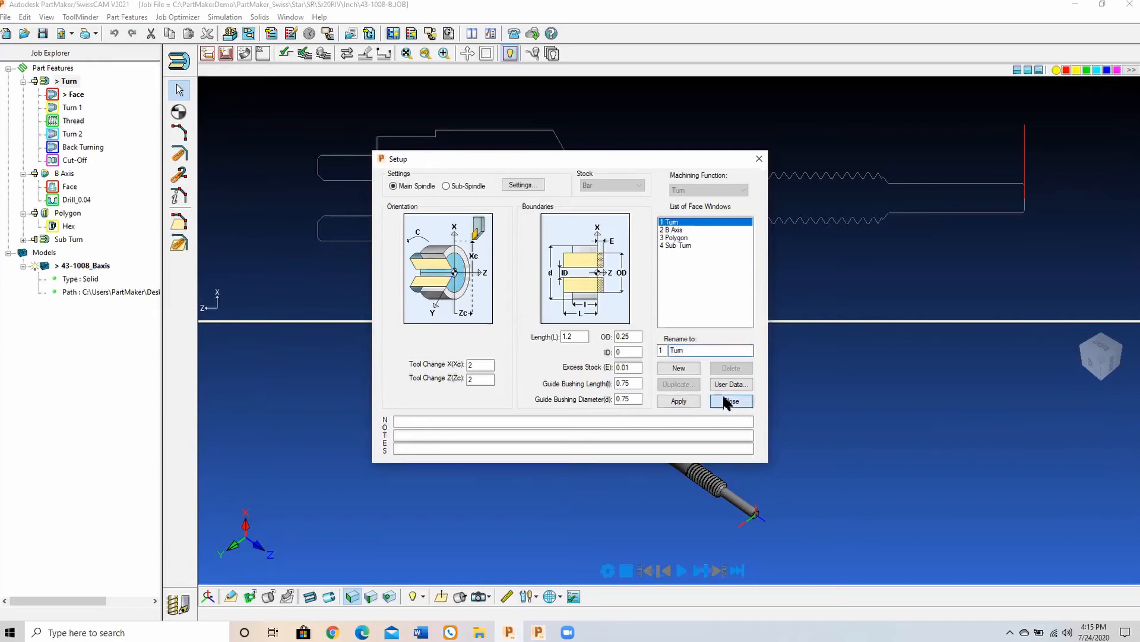
left_click(730, 401)
left_click(67, 82)
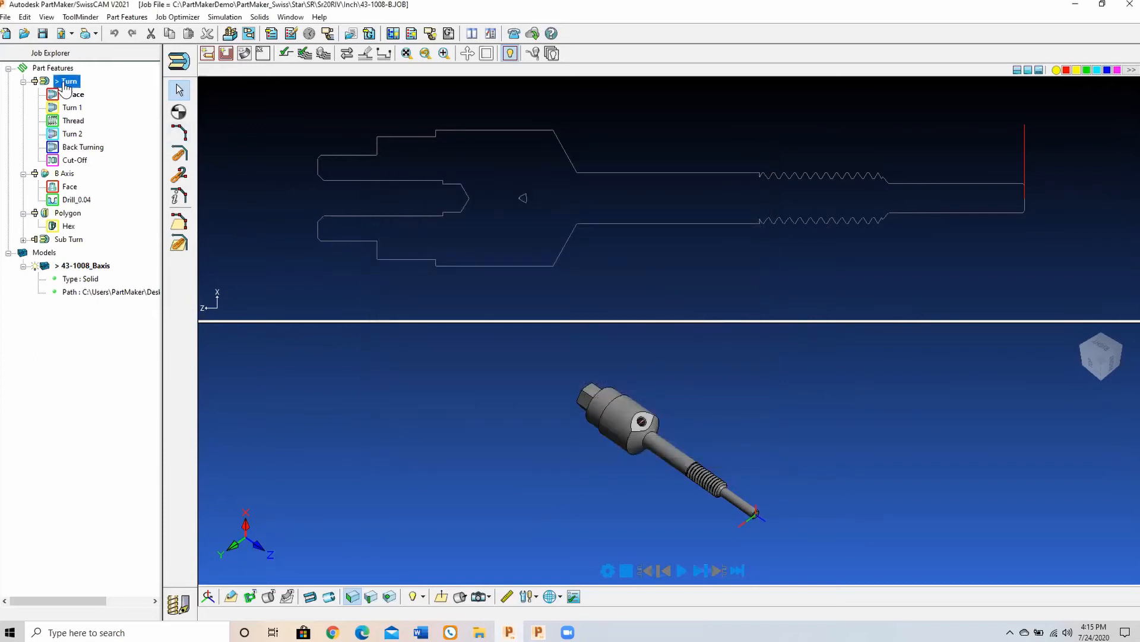
left_click(70, 94)
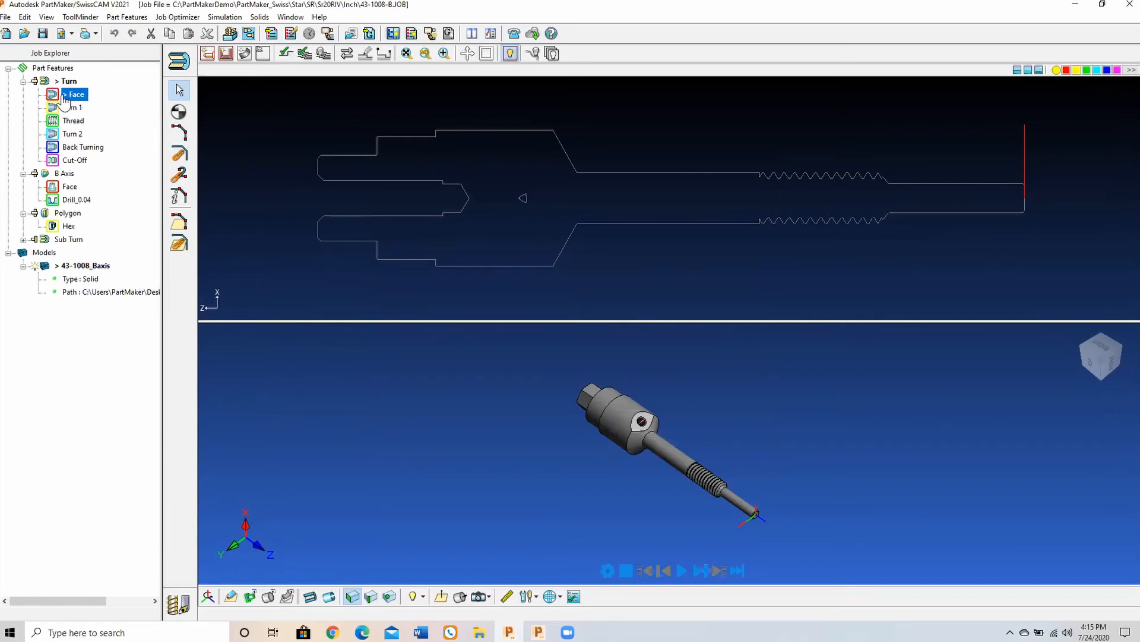
left_click(66, 108)
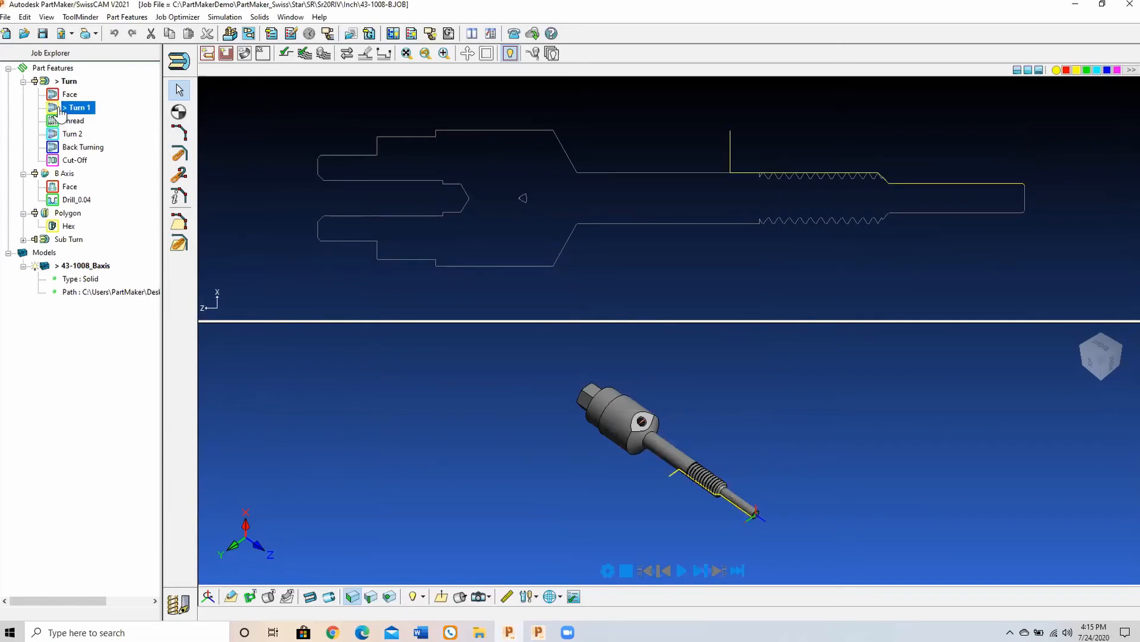
left_click(71, 121)
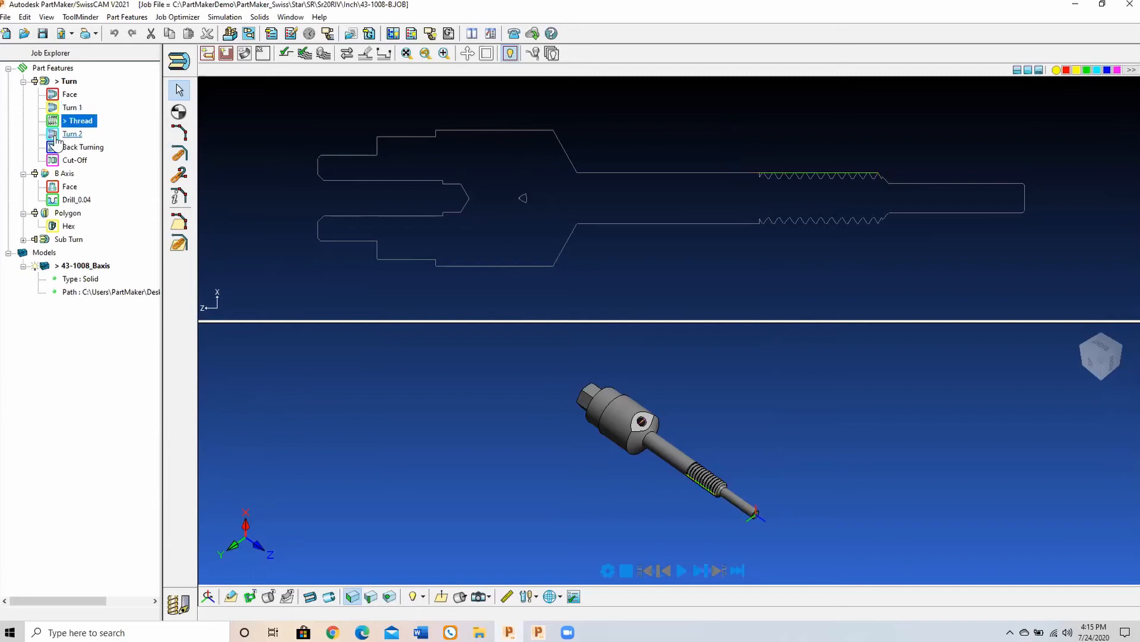
left_click(72, 134)
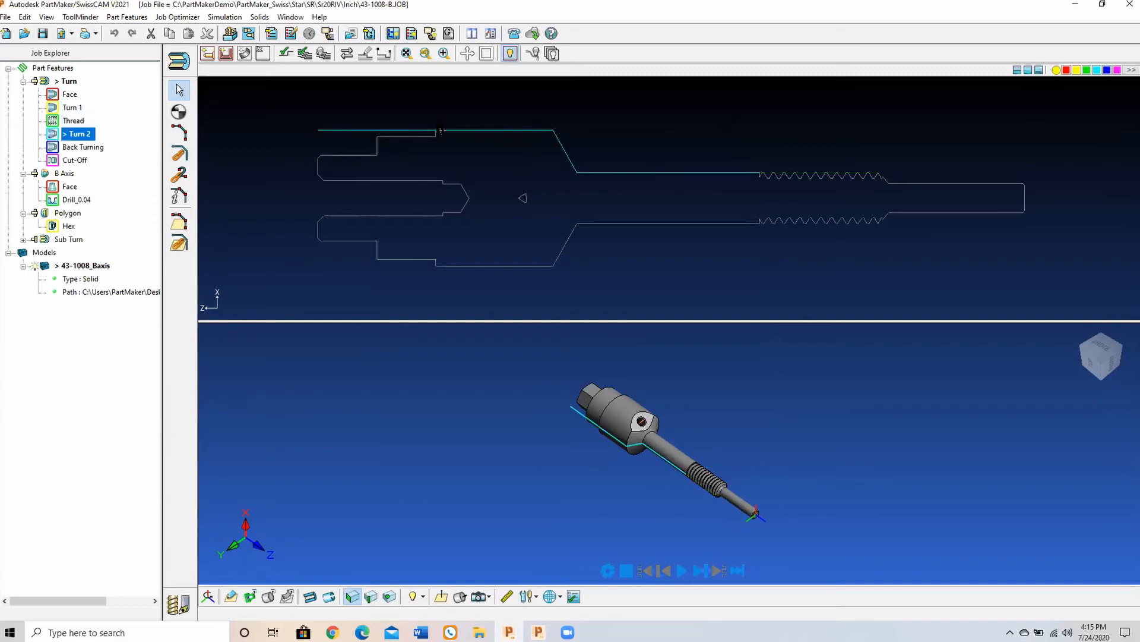
left_click(93, 153)
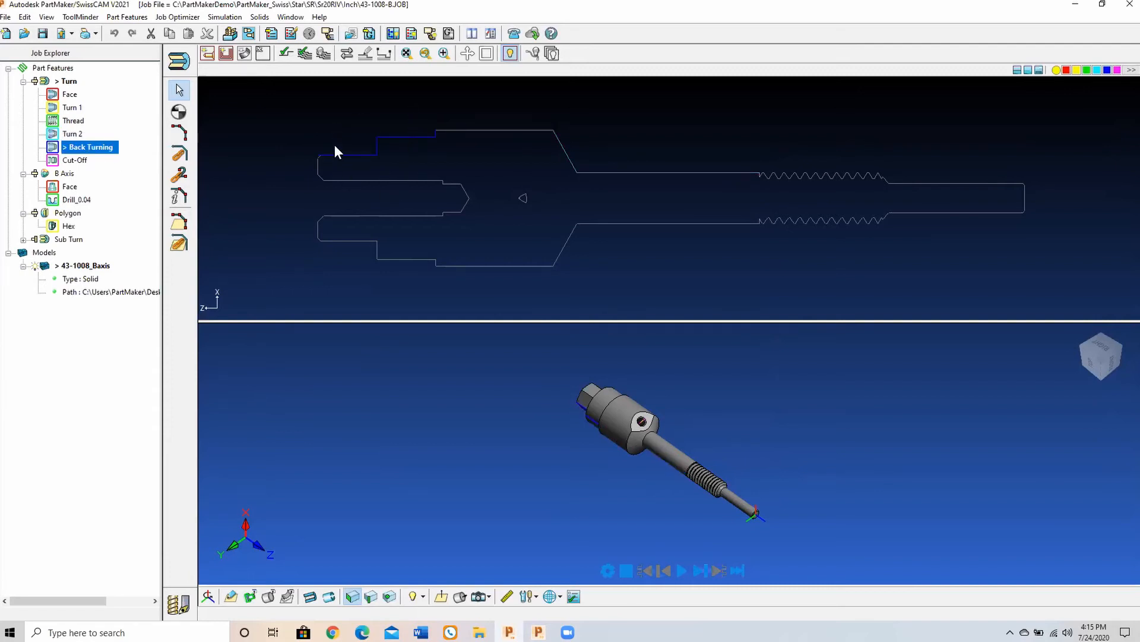
left_click(75, 161)
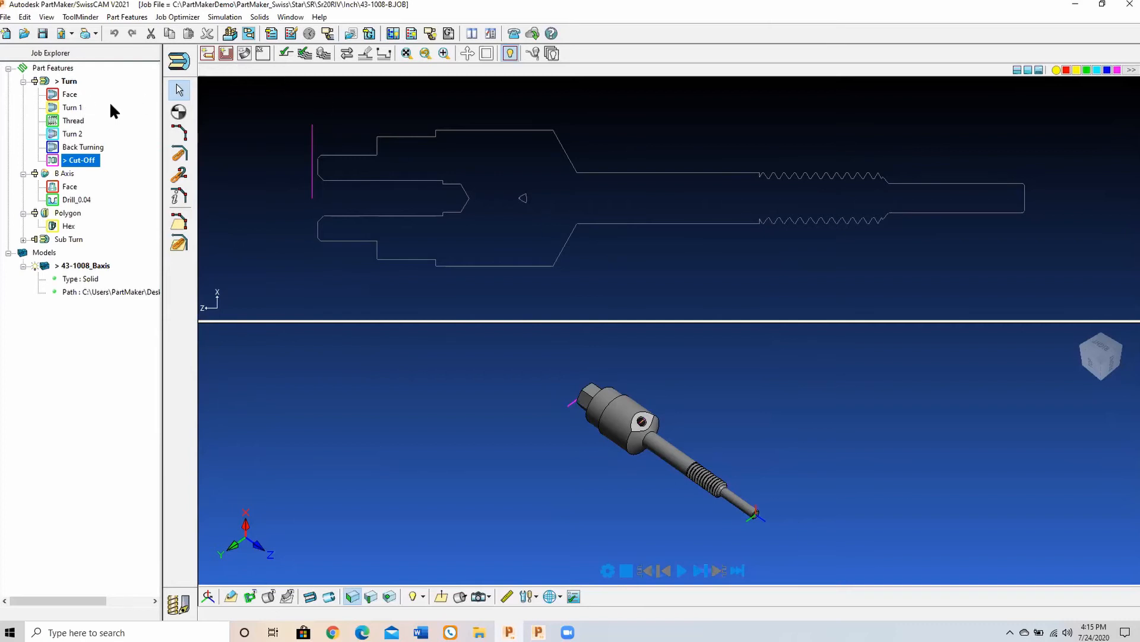
Step: Examine the Face group's contouring parameters and finishing tool, close them, and inspect the facing line on the part's profile
double_click(70, 94)
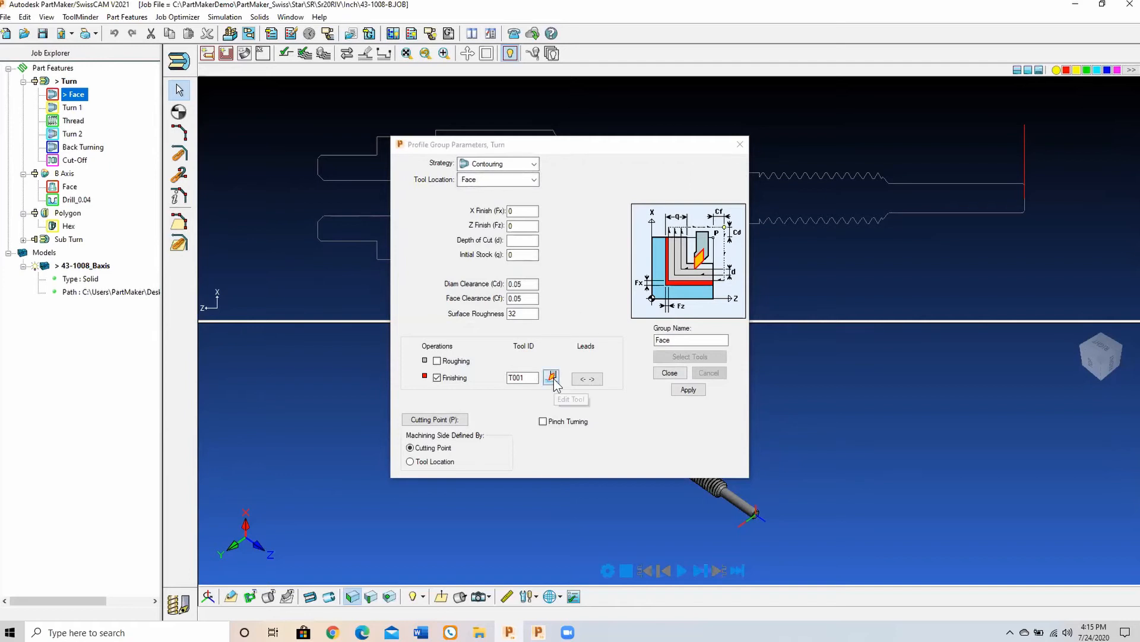
left_click(671, 374)
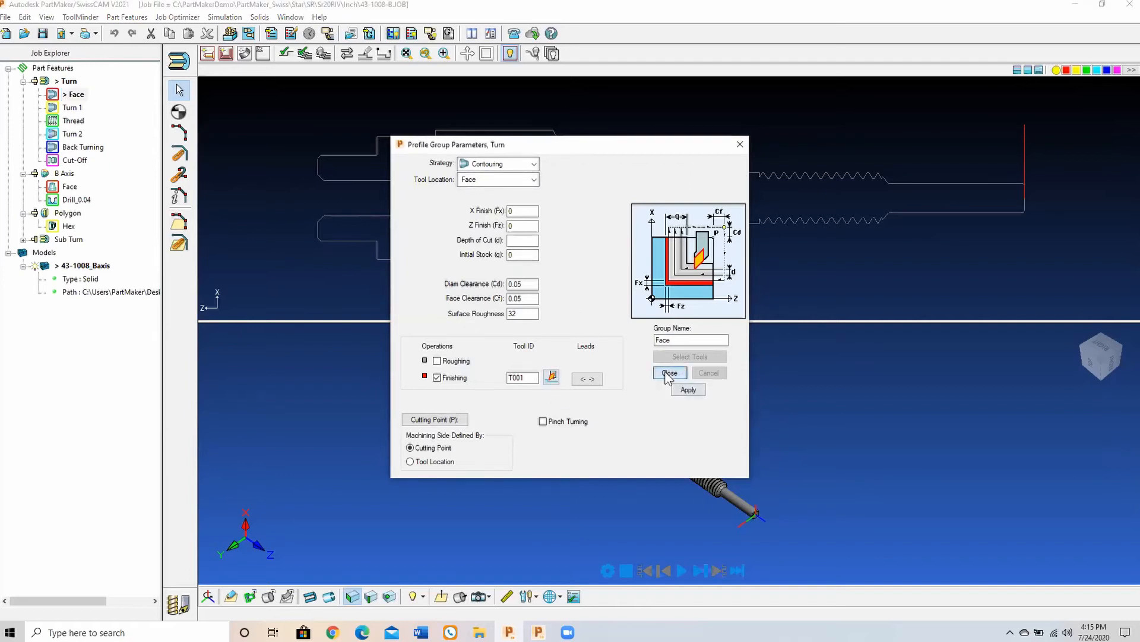
middle_click_drag(792, 182, 626, 199)
scroll(626, 199, "up", 2)
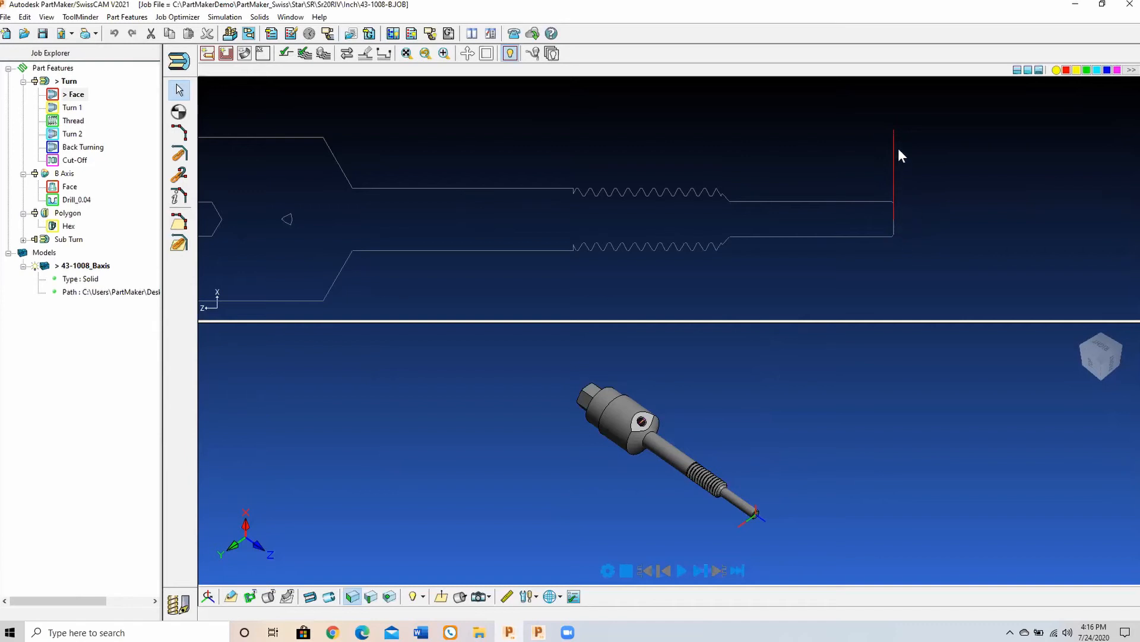
scroll(913, 190, "down", 2)
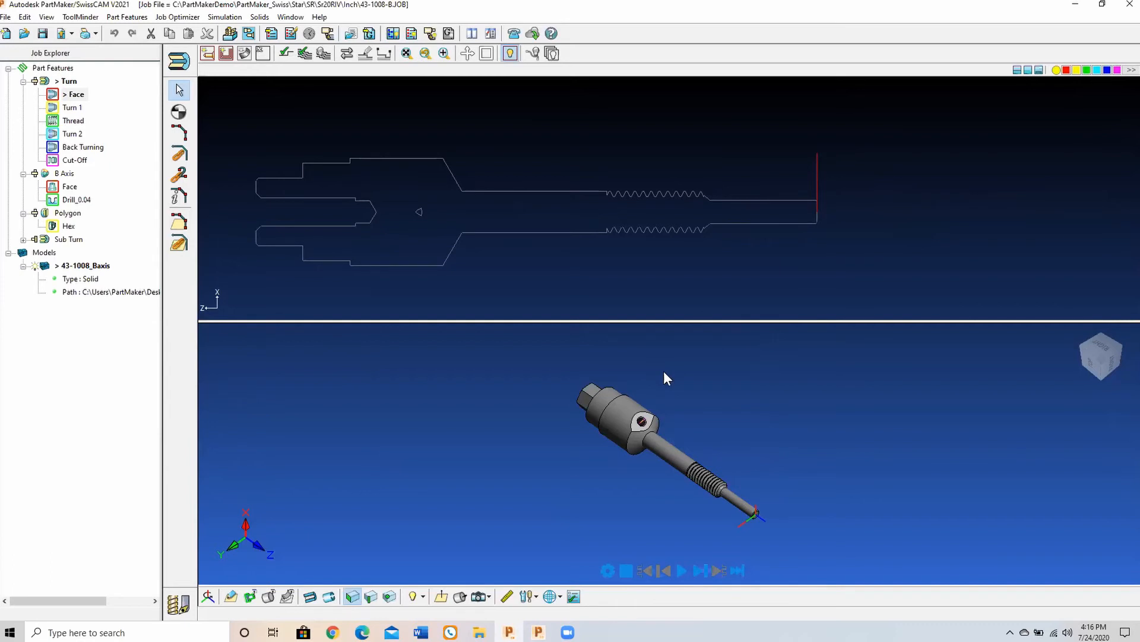
Step: Make Polygon the active face window in the setup to show the geometry for the hex end
middle_click_drag(595, 420, 705, 443)
scroll(703, 443, "up", 3)
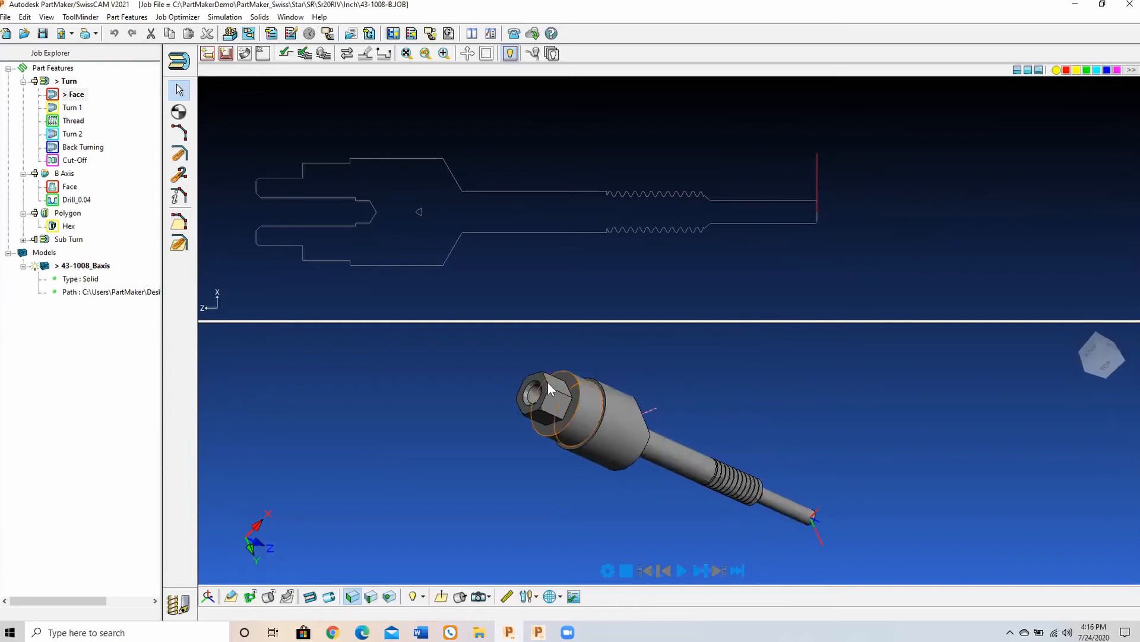
middle_click_drag(553, 402, 538, 420)
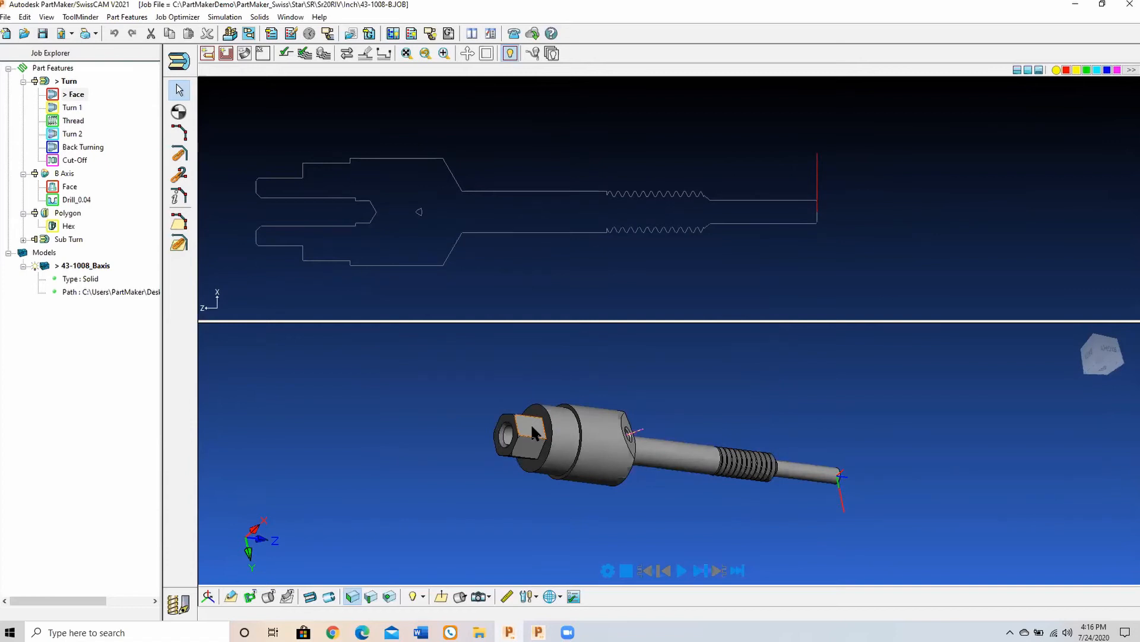
middle_click_drag(529, 423, 496, 422)
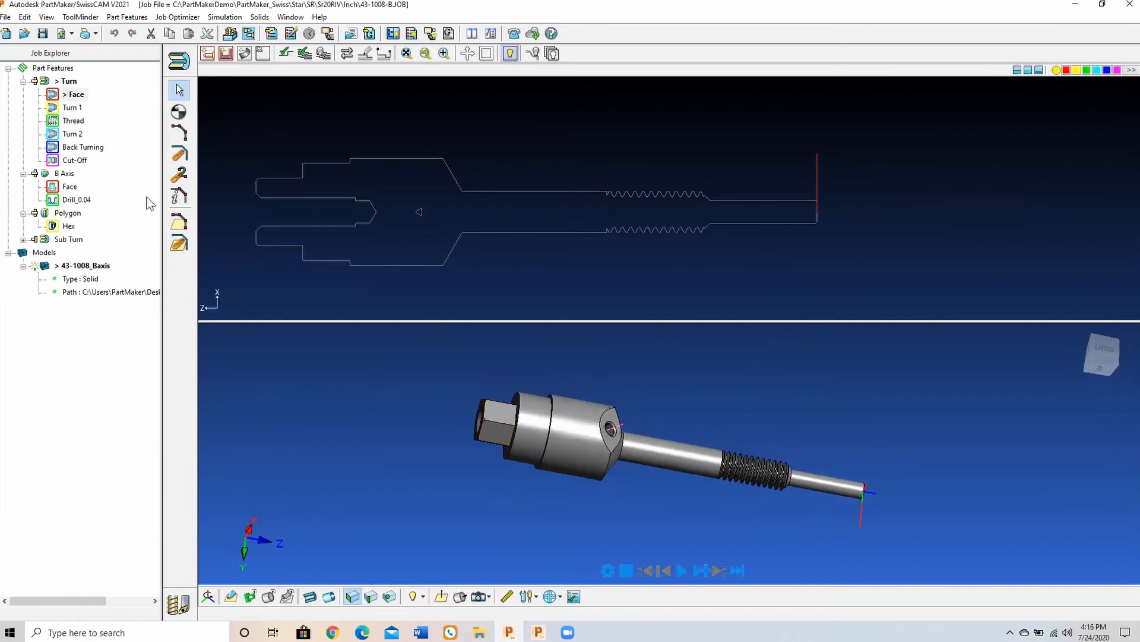
left_click(180, 60)
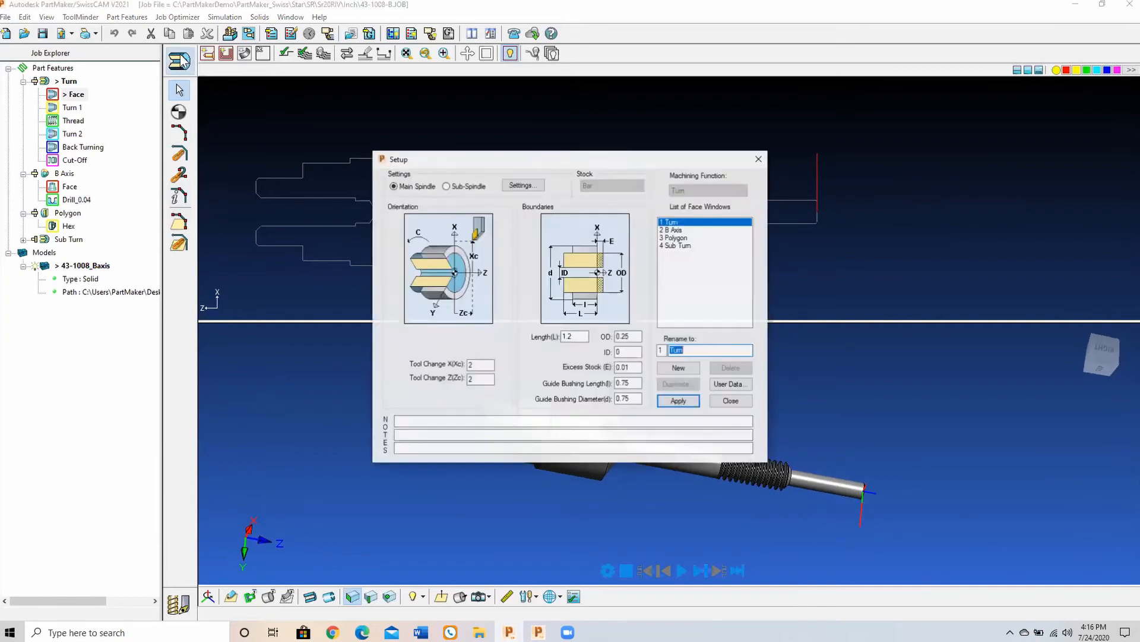
left_click(677, 238)
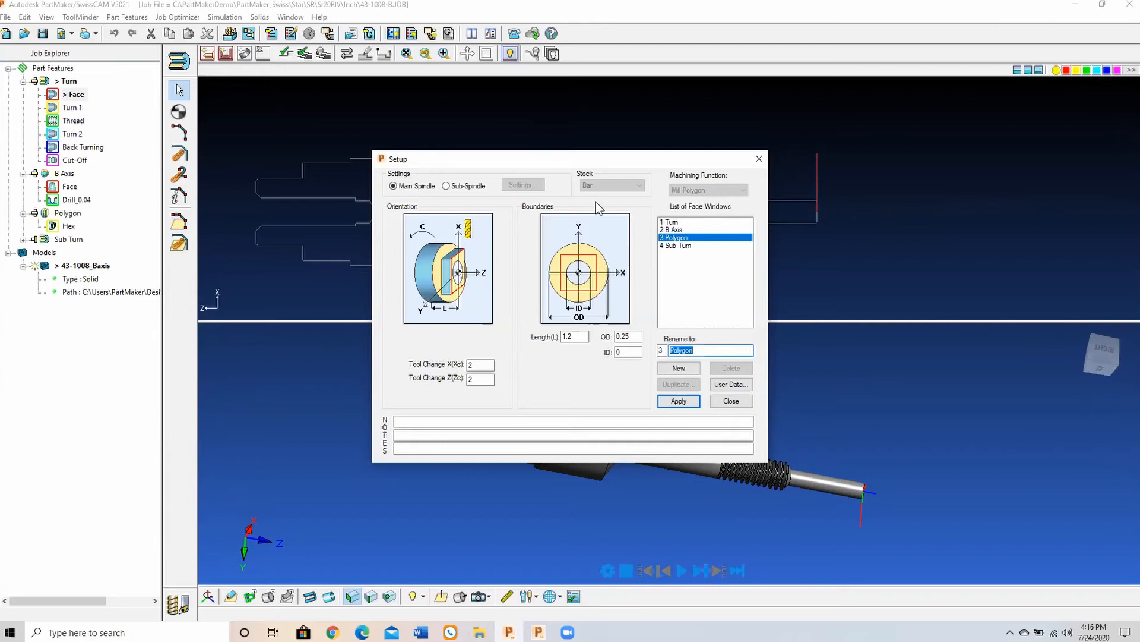
left_click_drag(584, 161, 841, 133)
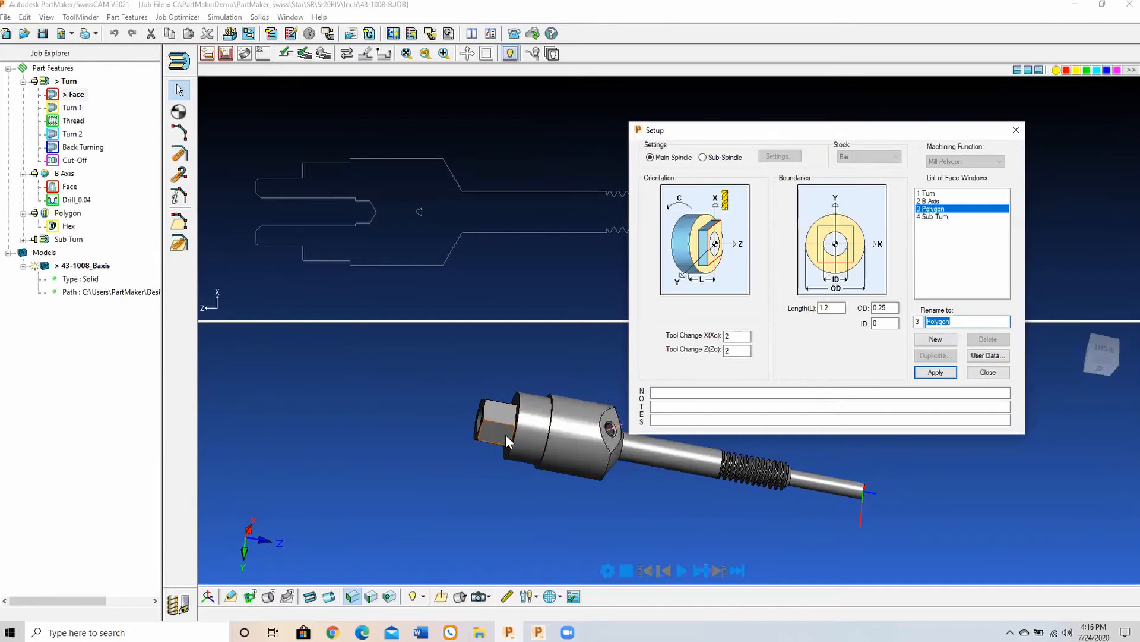
left_click(922, 376)
left_click(974, 371)
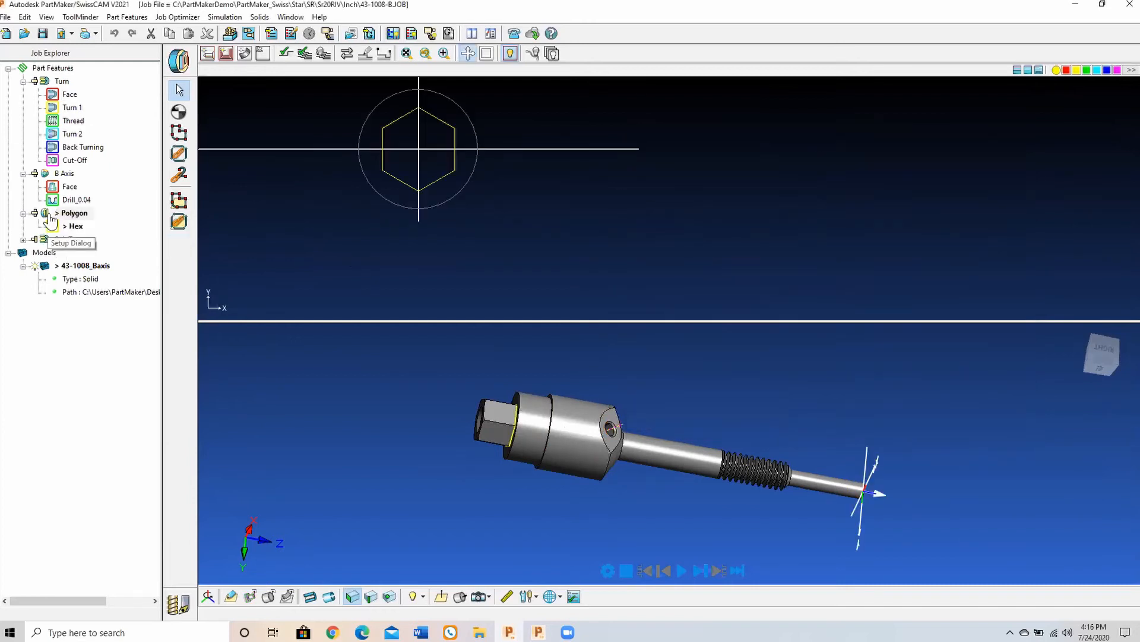
Step: Review the Polygon window's setup, look at the model along its XY work plane, and inspect the hex profile on the solid
left_click(49, 218)
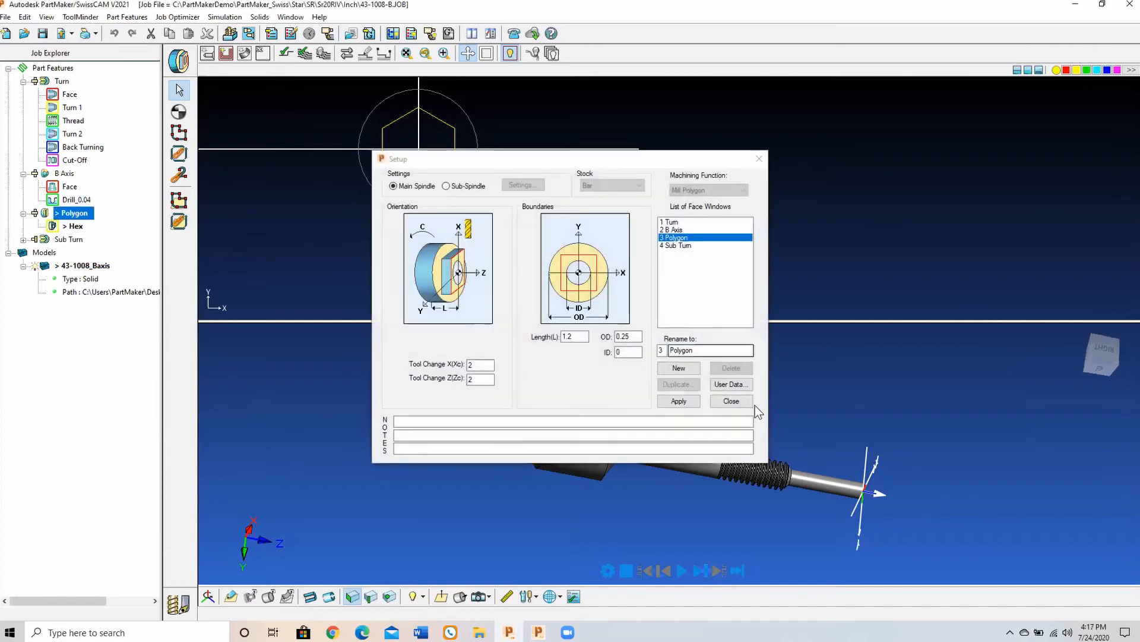
left_click(679, 401)
left_click(731, 401)
left_click(440, 594)
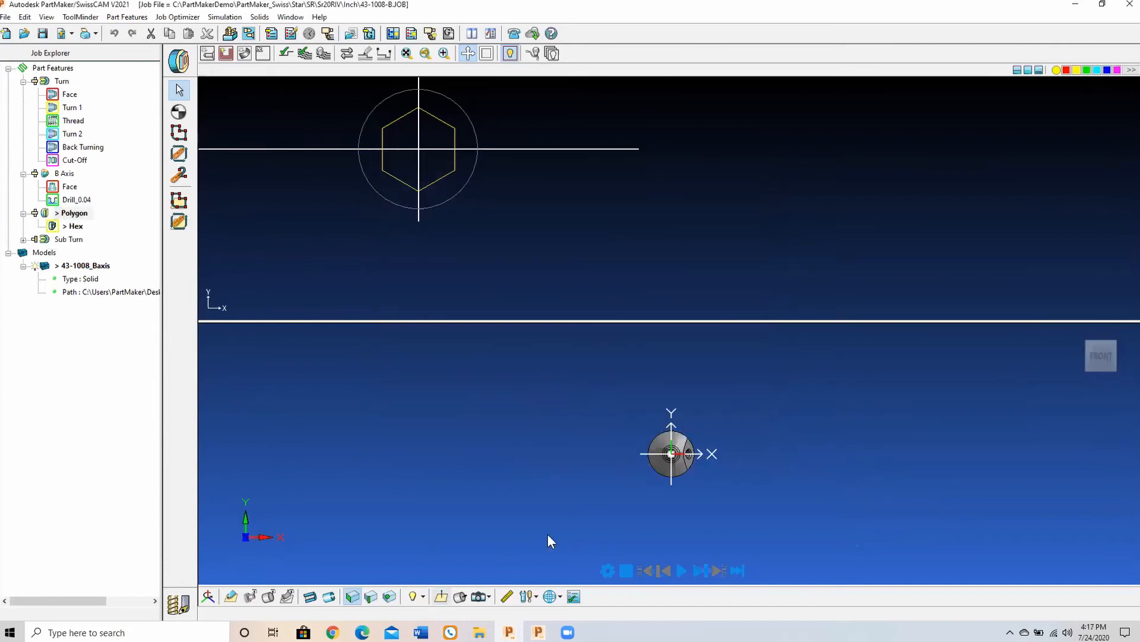
scroll(669, 503, "up", 3)
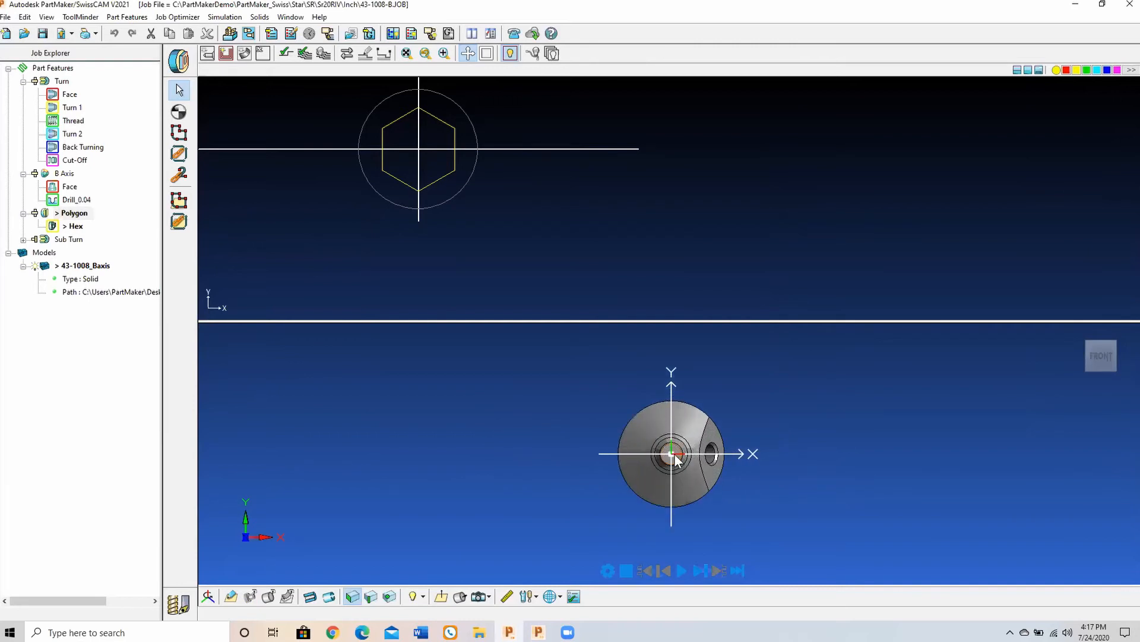
middle_click_drag(676, 461, 803, 490)
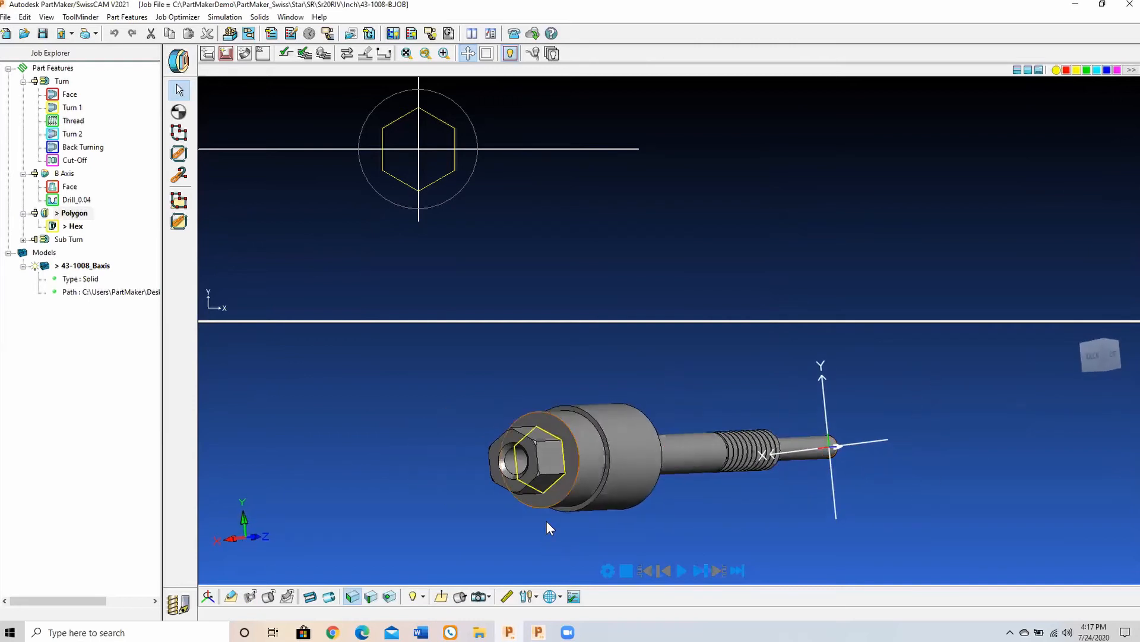
left_click(568, 451)
left_click(570, 444)
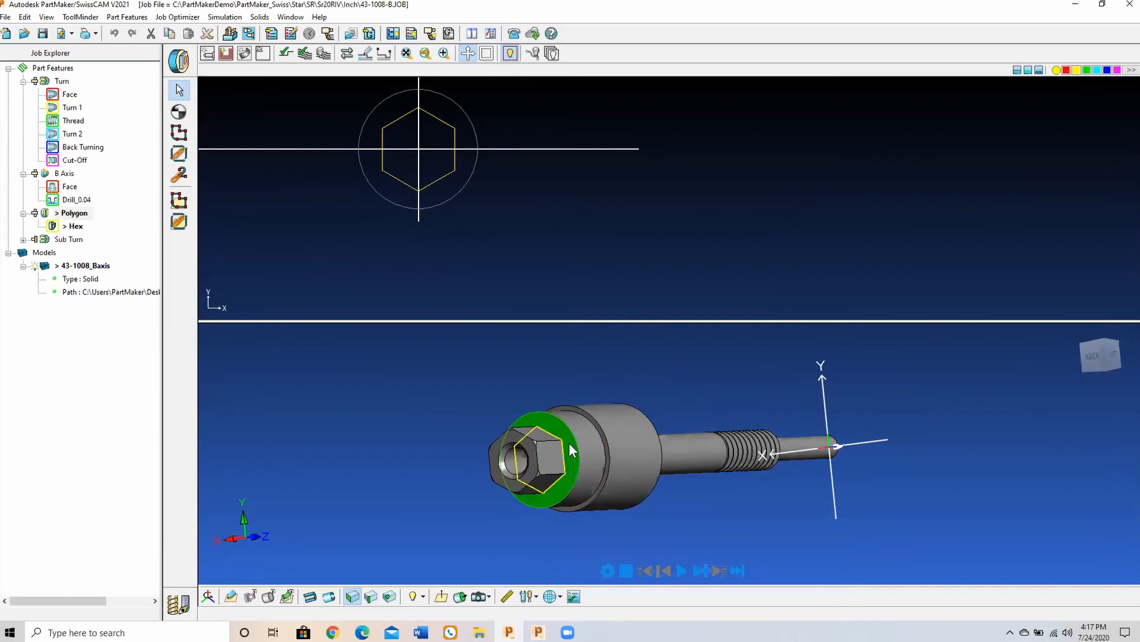
left_click(287, 597)
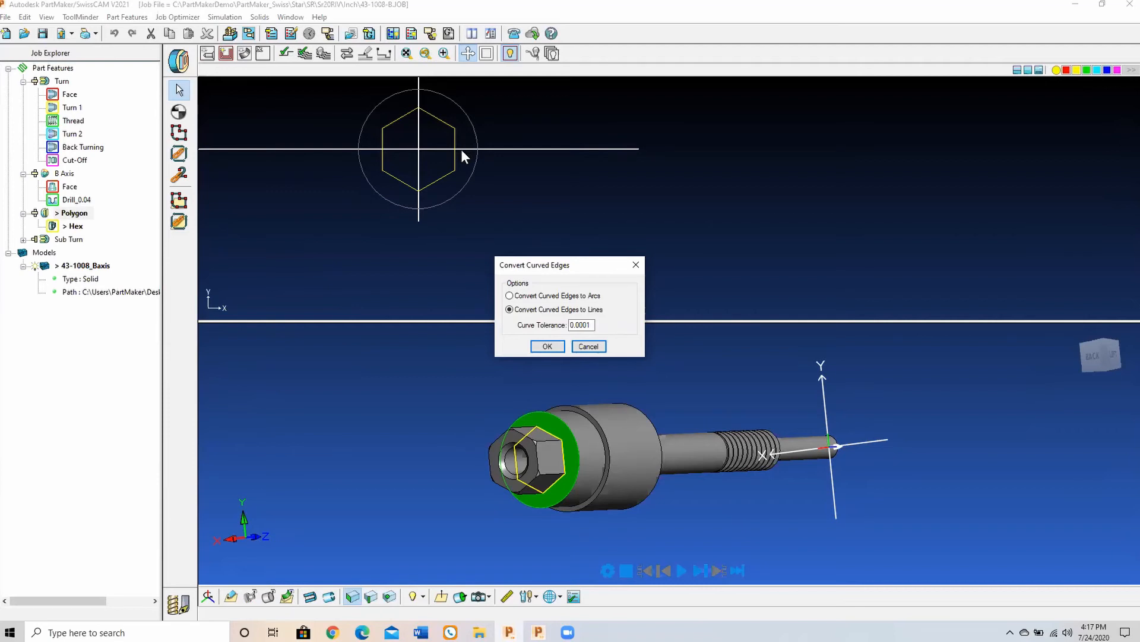
left_click(588, 346)
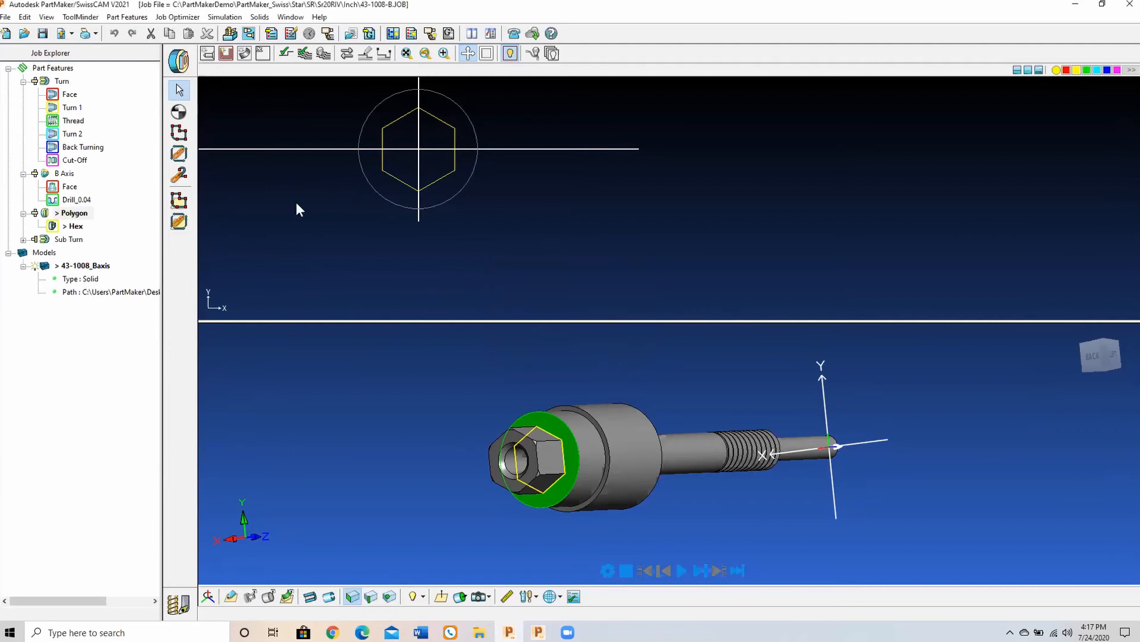
Step: Review the Hex group's contour-mill parameters for tool edge distance, surface, clearance and tool against the model, and close them
double_click(55, 227)
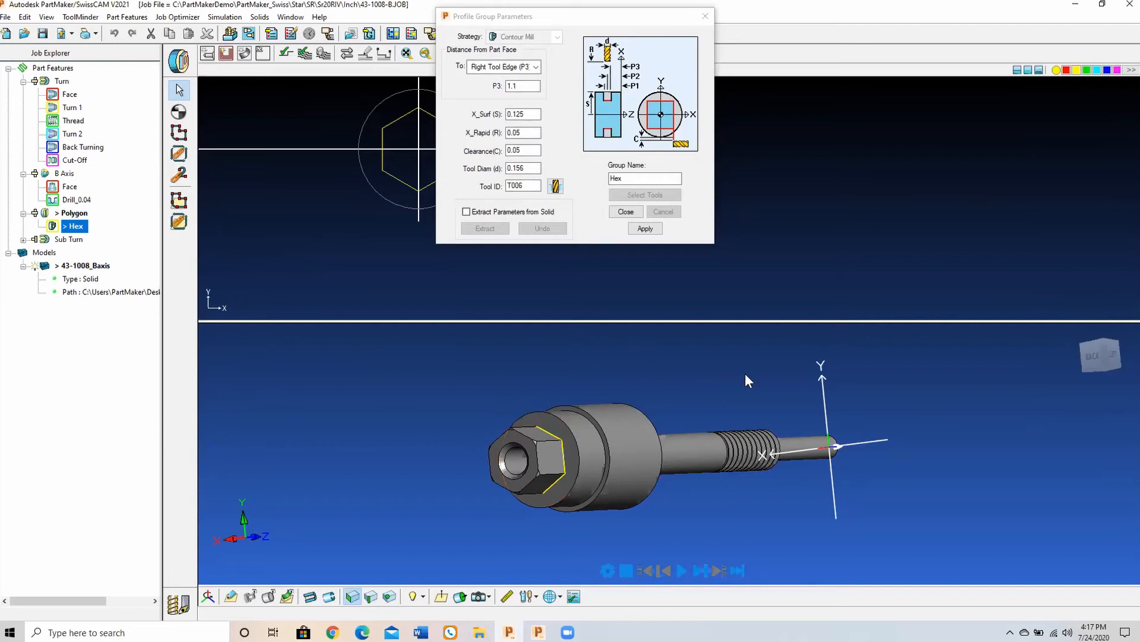
middle_click_drag(745, 373, 686, 378)
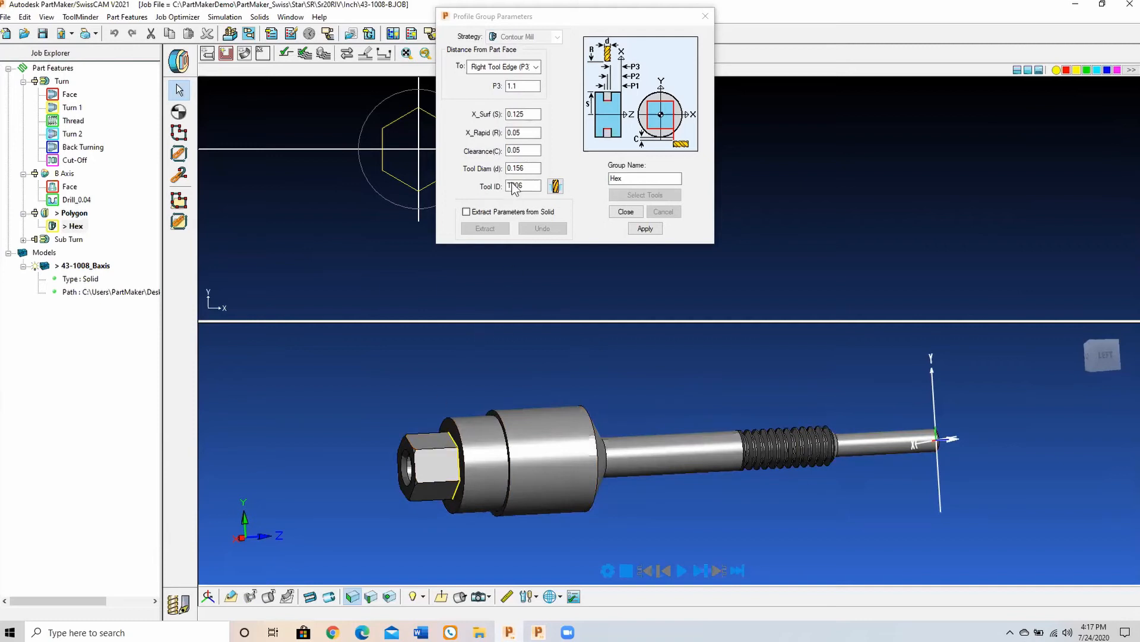
left_click(645, 228)
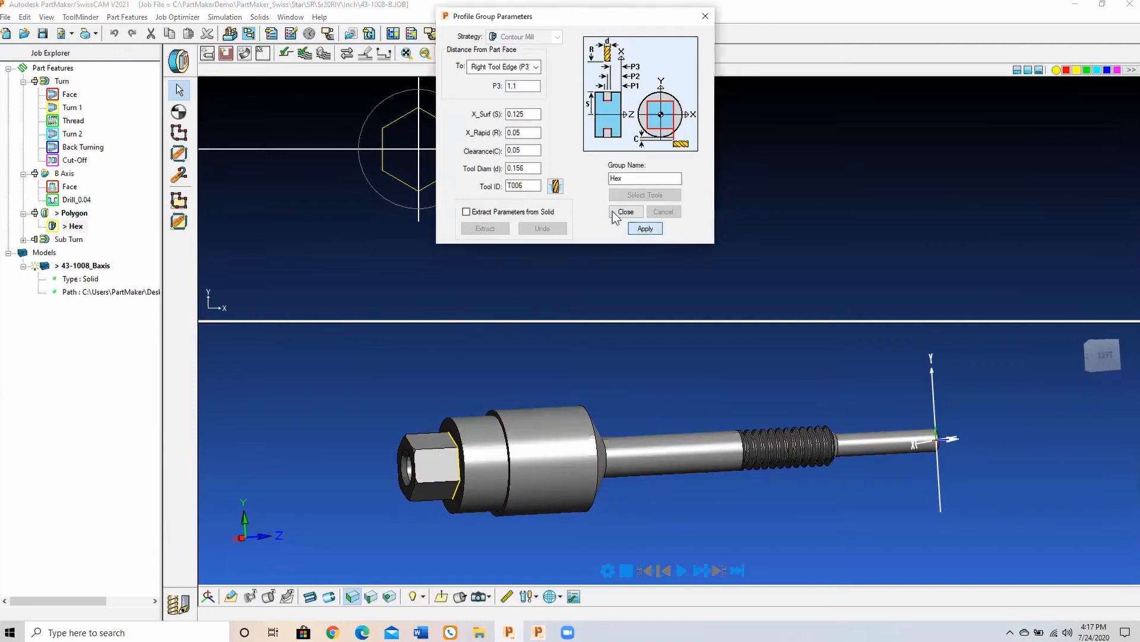
left_click(618, 212)
Step: Delete the existing hex profile and recreate it as a chained profile from the hexagon geometry in the Hex group
left_click(437, 188)
key("Delete")
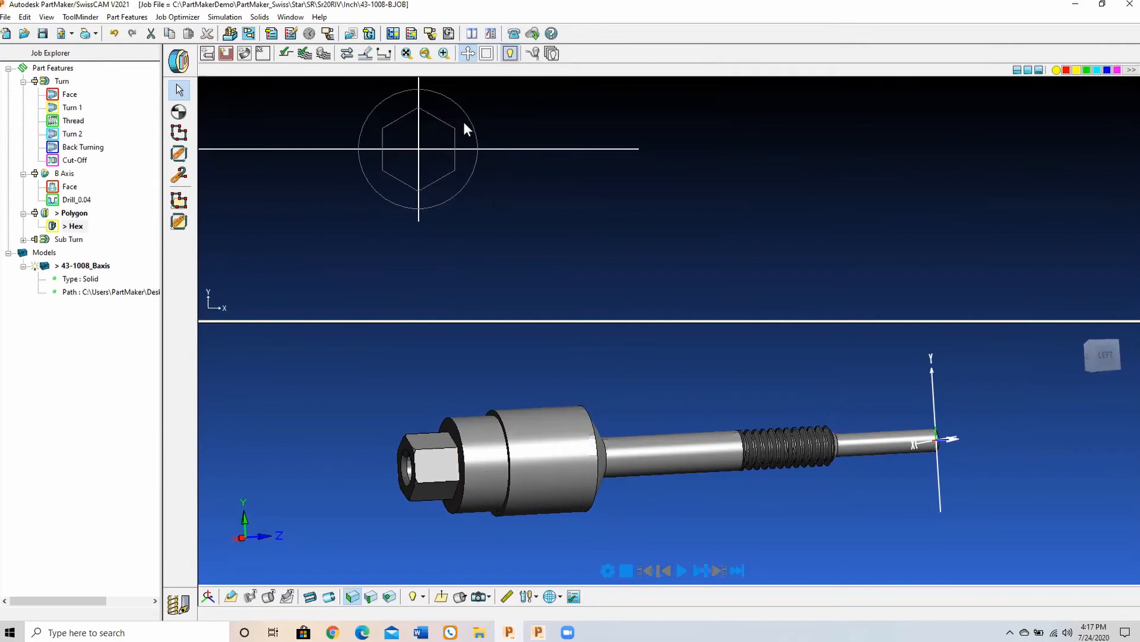
left_click(180, 155)
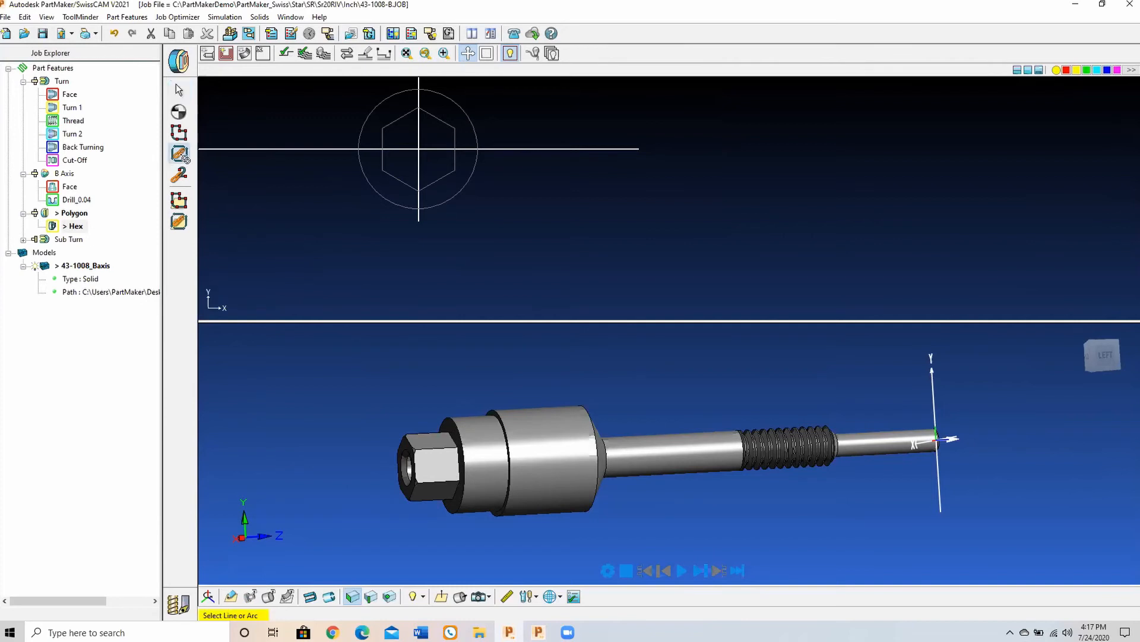
Step: Step through the simulation of the hex milling toolpath, watching the tool at the hex end from the side of the part
scroll(567, 435, "up", 3)
scroll(568, 434, "down", 5)
middle_click_drag(567, 435, 694, 482)
left_click(700, 572)
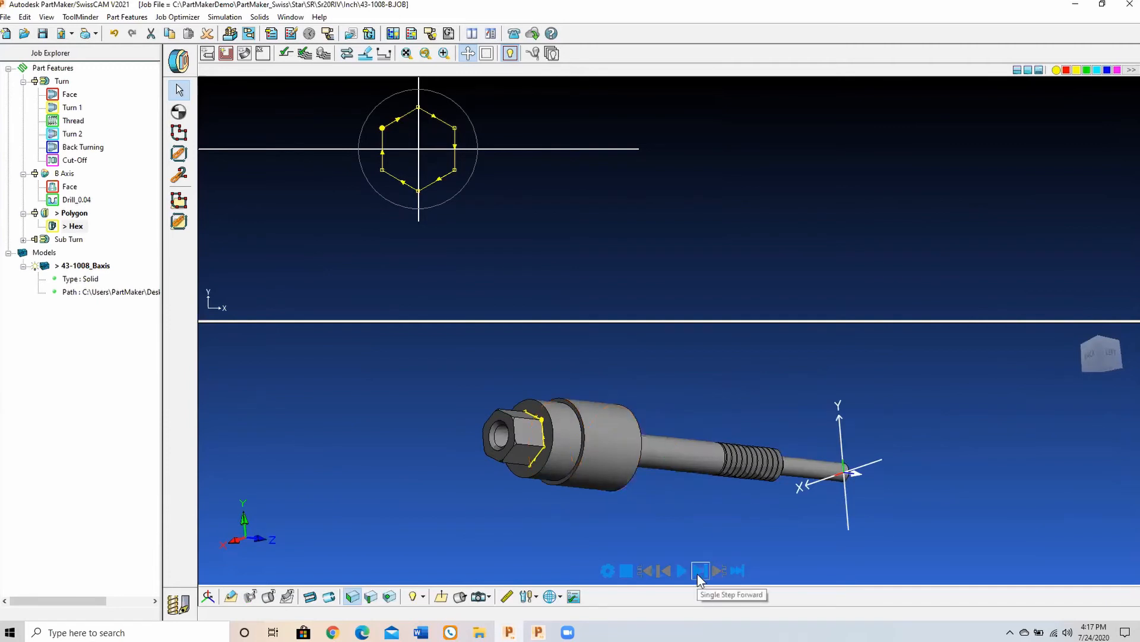
mouse_move(797, 545)
middle_mouse_down()
mouse_move(728, 544)
mouse_move(716, 466)
mouse_move(722, 517)
mouse_move(650, 513)
mouse_move(736, 541)
middle_mouse_up()
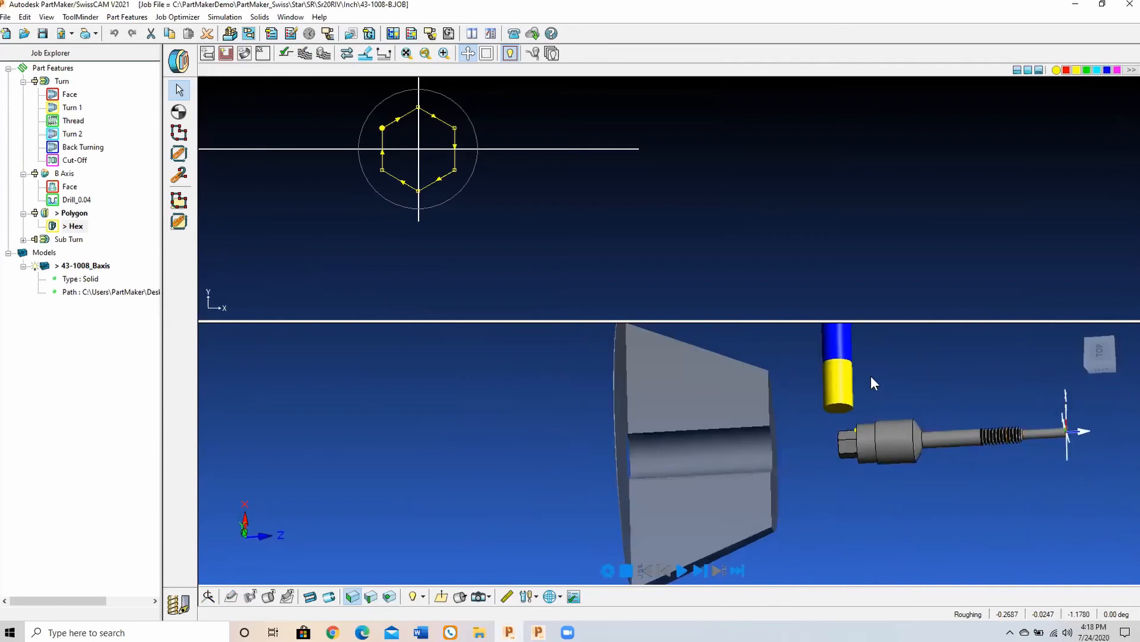
left_click(700, 571)
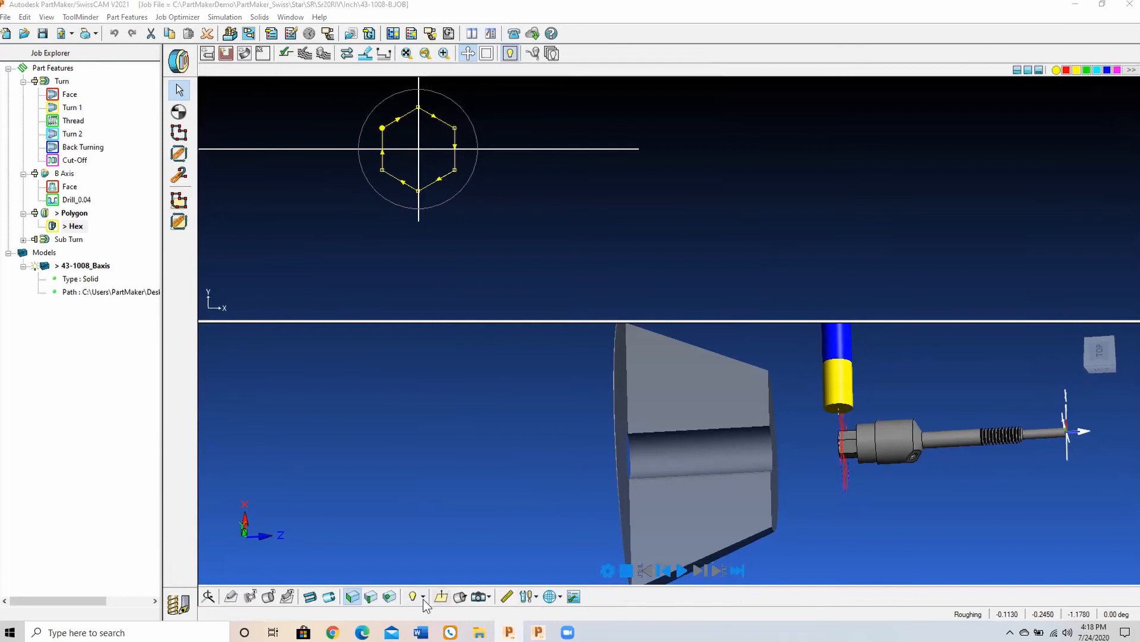
Step: Inspect the hex toolpath around the part's end with the tool hidden, and fit the hex profile in the face window
middle_click_drag(749, 517, 644, 408)
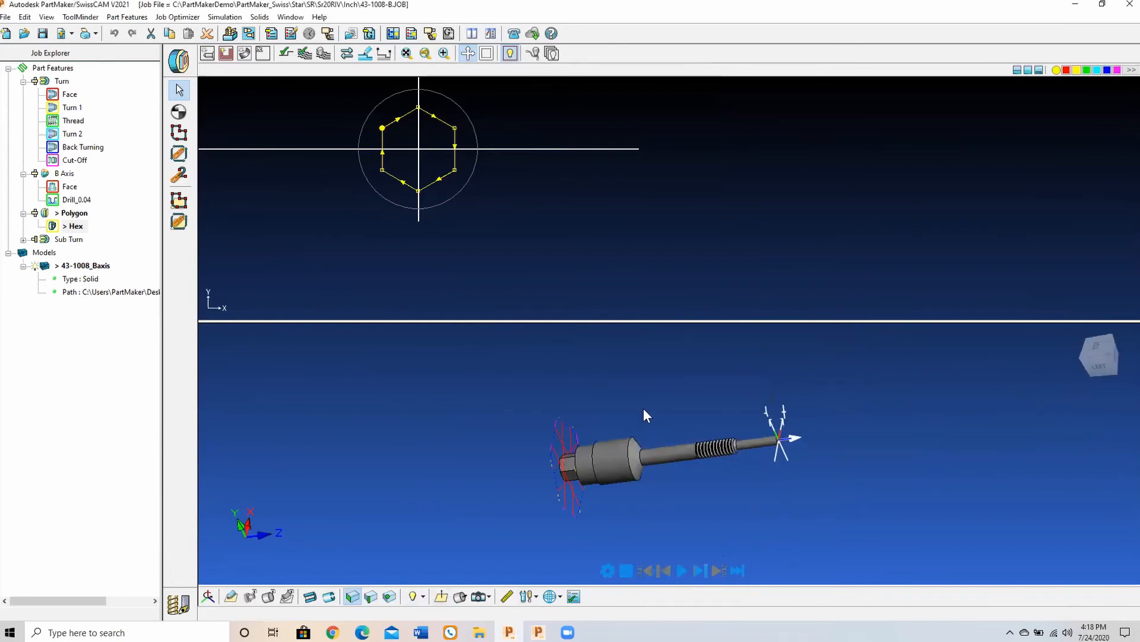
middle_click_drag(665, 371, 702, 474)
scroll(654, 475, "up", 5)
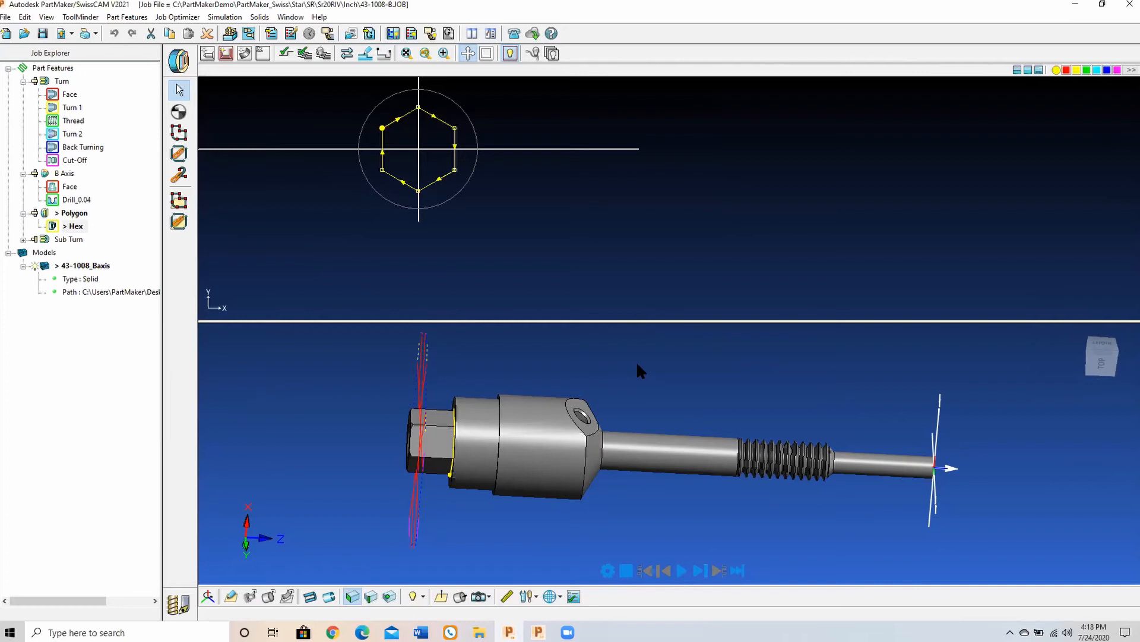
left_click(407, 54)
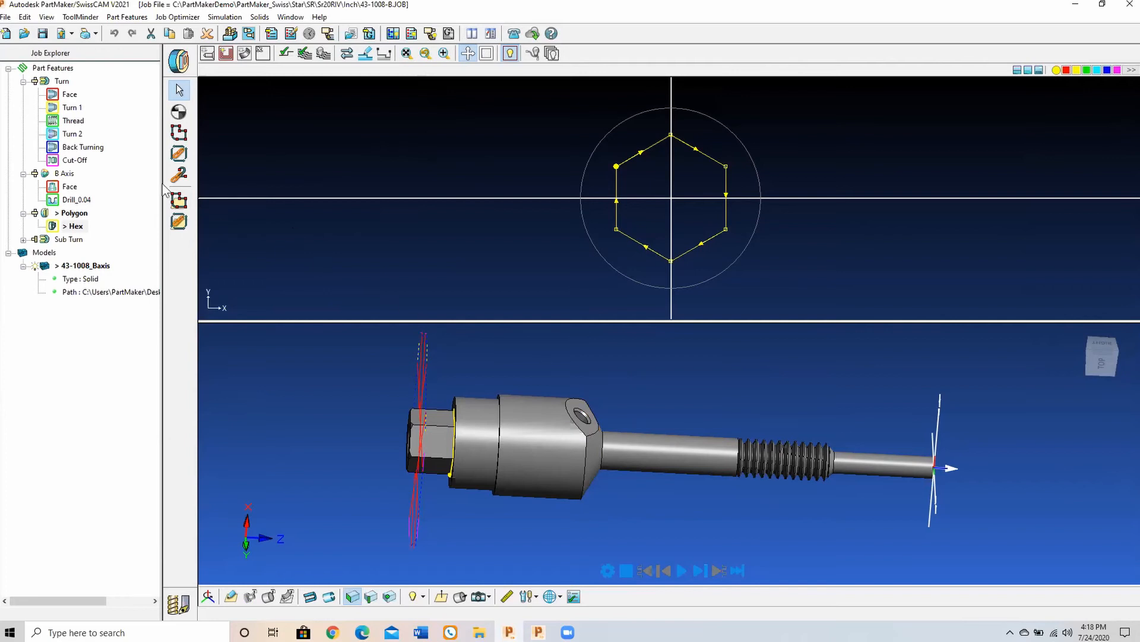
Step: Make B Axis the active face window and define its face plane parallel to the angled flat with the cross hole
double_click(65, 173)
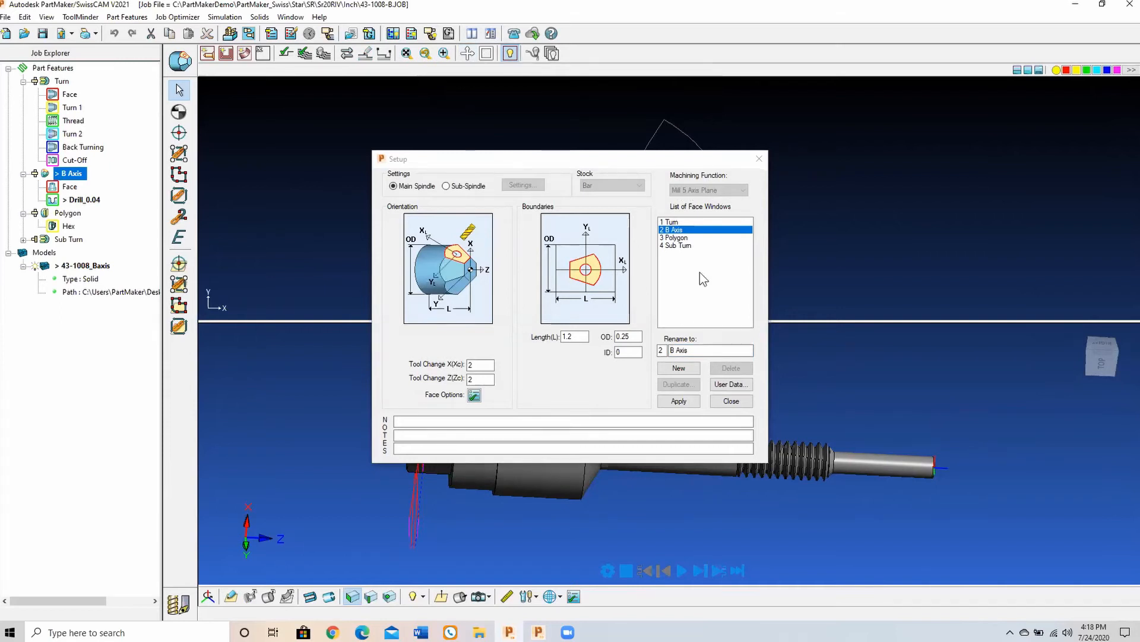
left_click(723, 399)
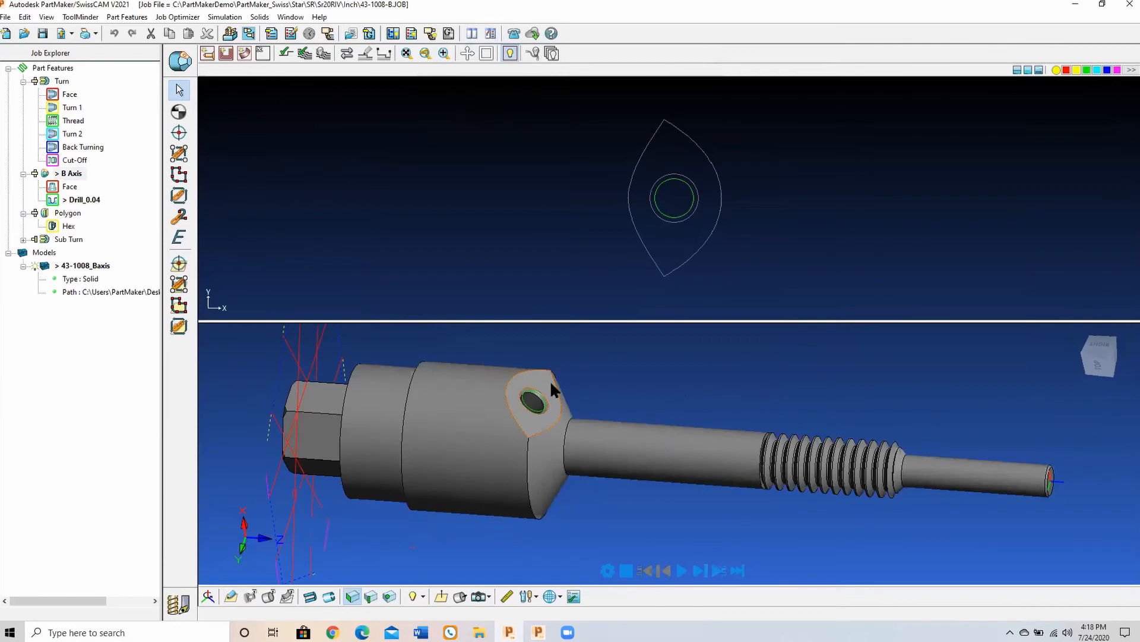
left_click(551, 384)
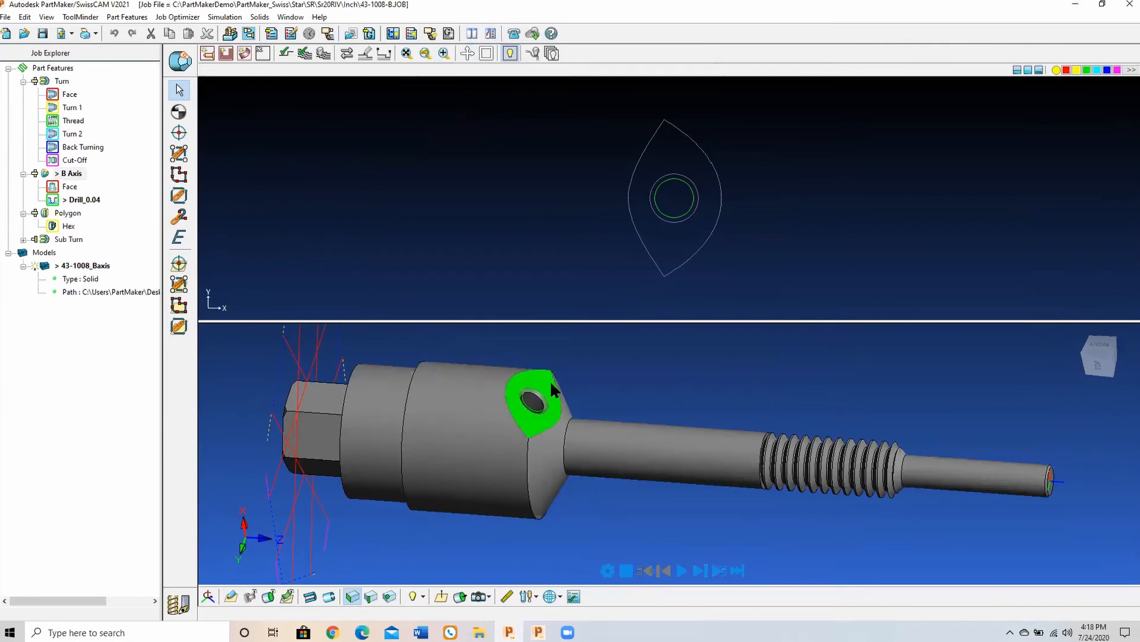
left_click(230, 597)
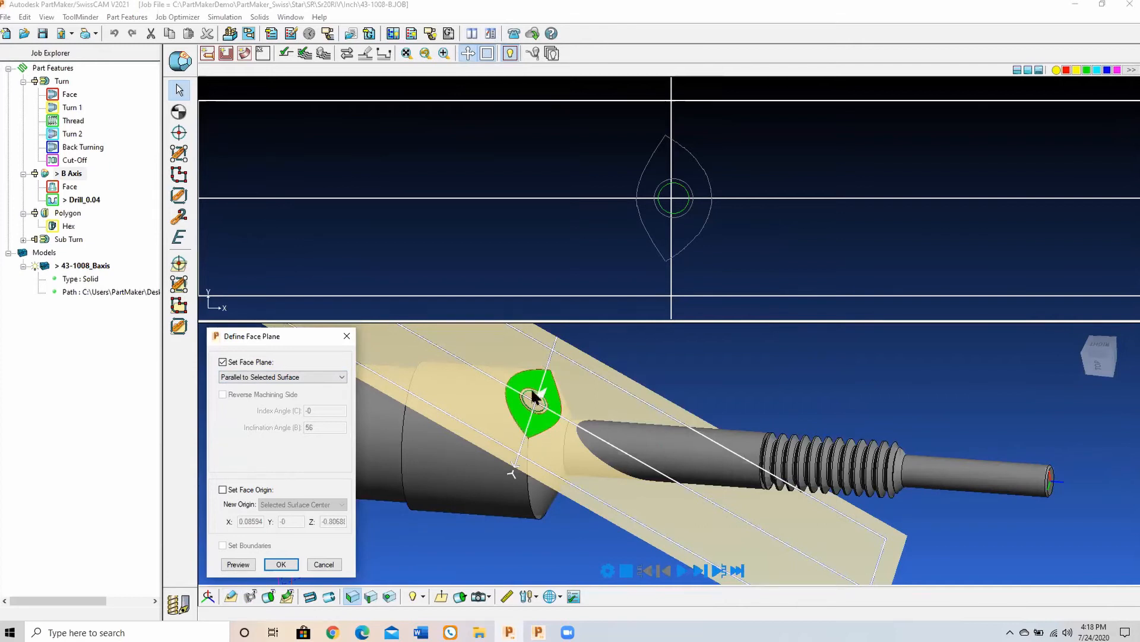
left_click(293, 564)
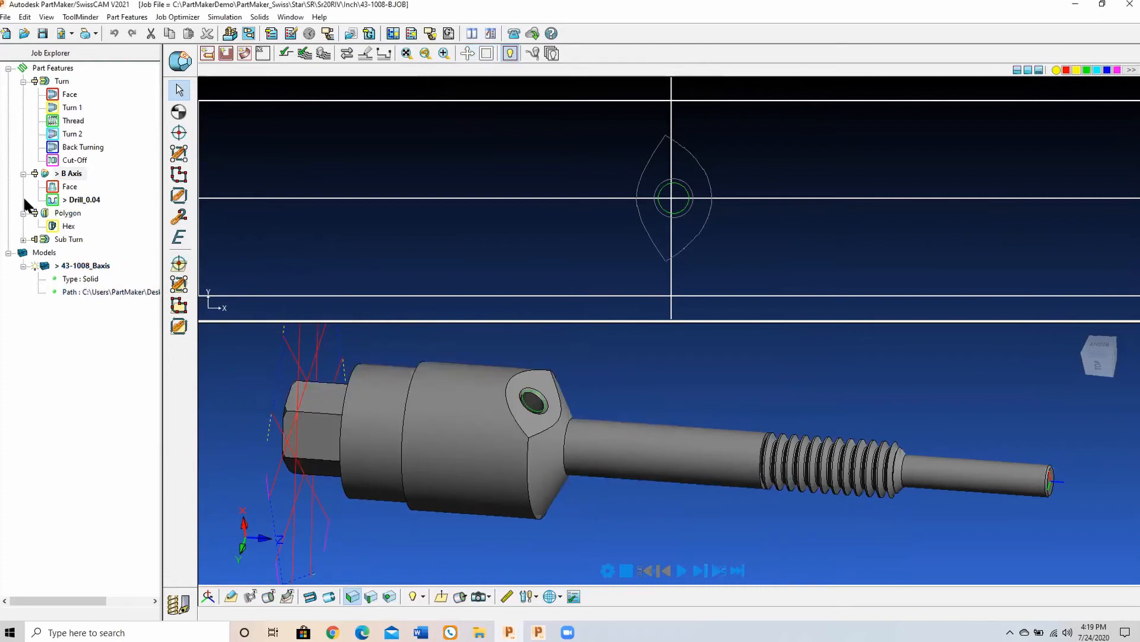
Step: Review the B Axis window's setup and its face options for index angle, inclination angle and local origin, and close them
left_click(45, 175)
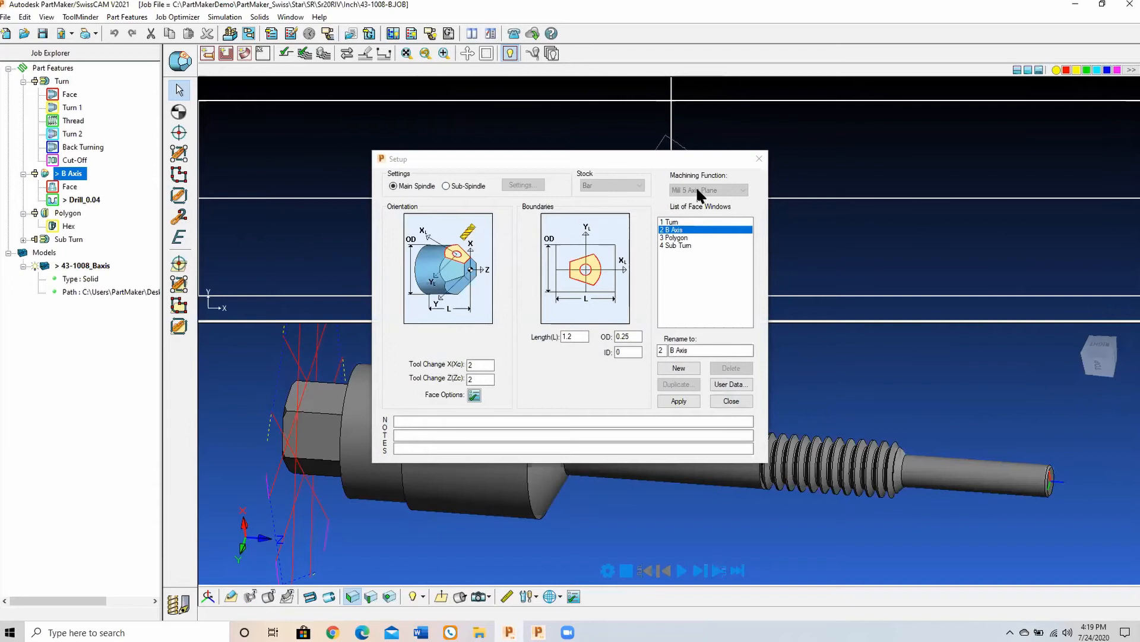
left_click(473, 397)
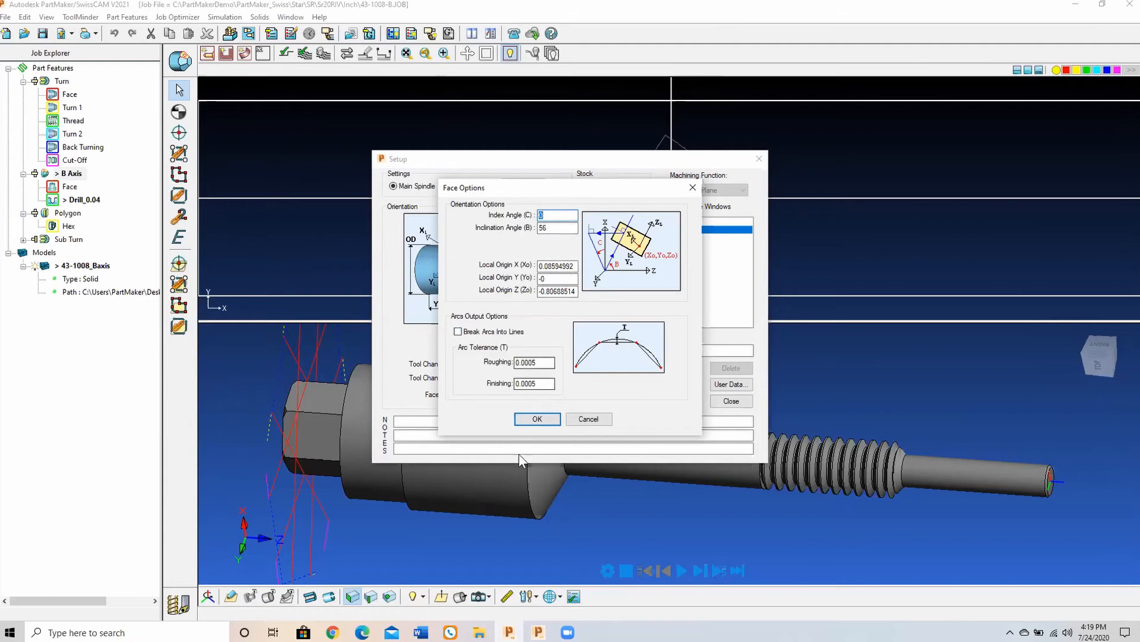
left_click(536, 419)
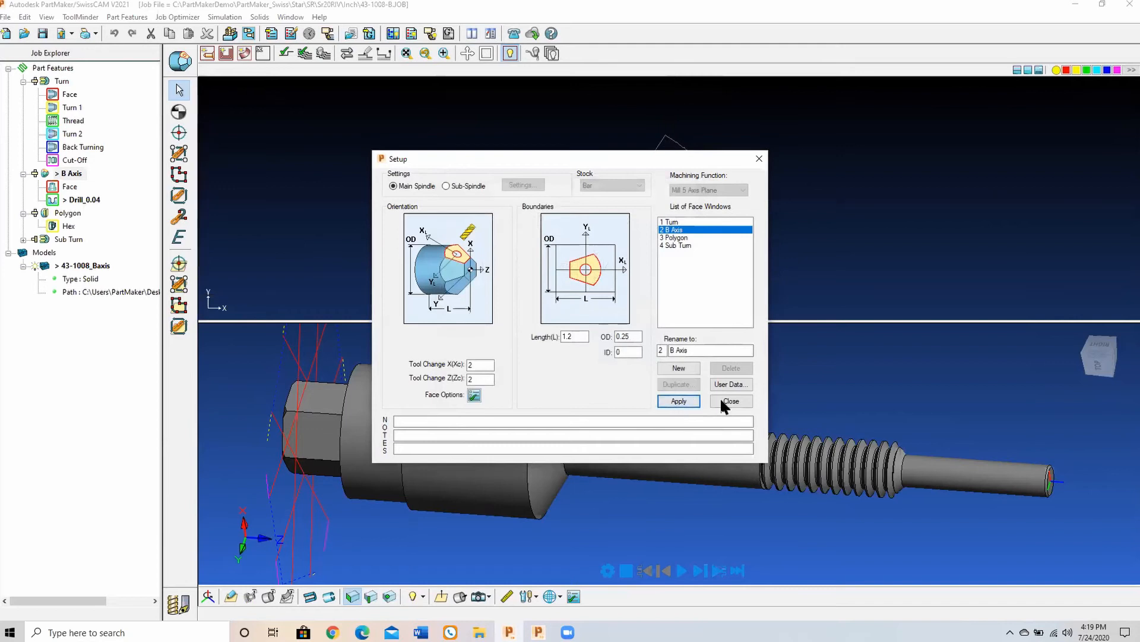
left_click(723, 402)
Step: View the angled flat along its work plane and examine the Convert Curved Edges options for extracting its edges
left_click(440, 596)
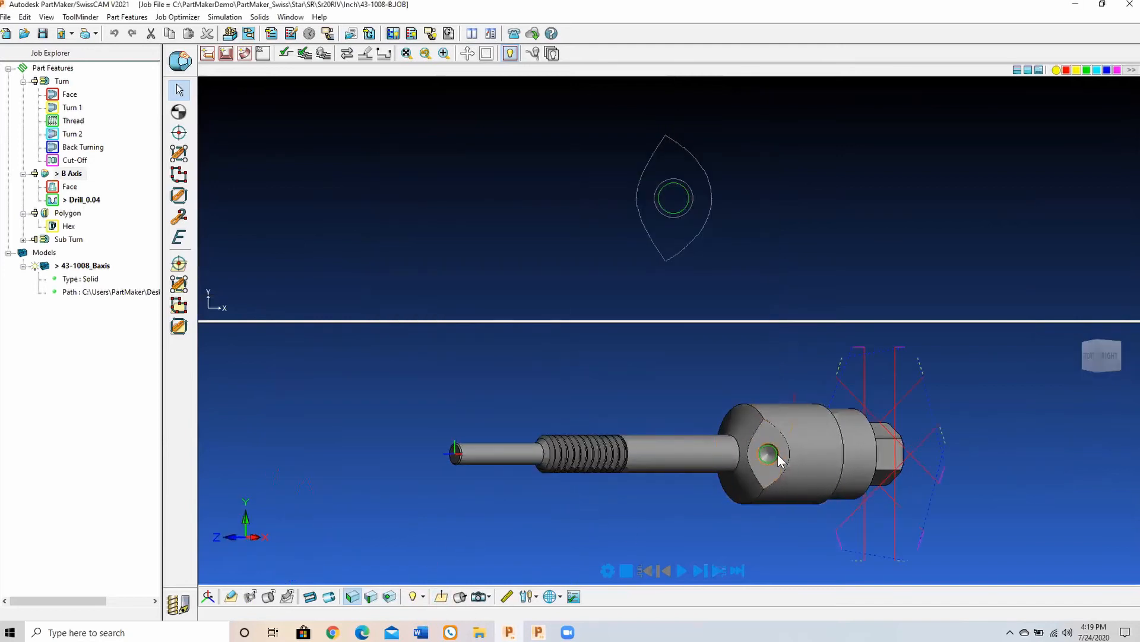
left_click(779, 437)
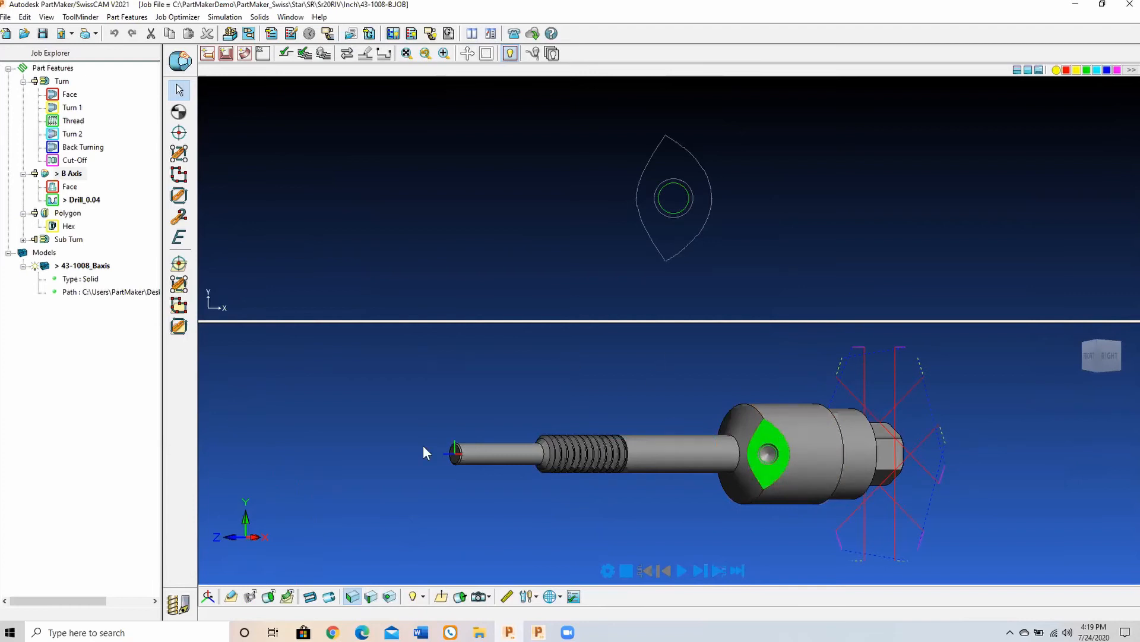
left_click(287, 595)
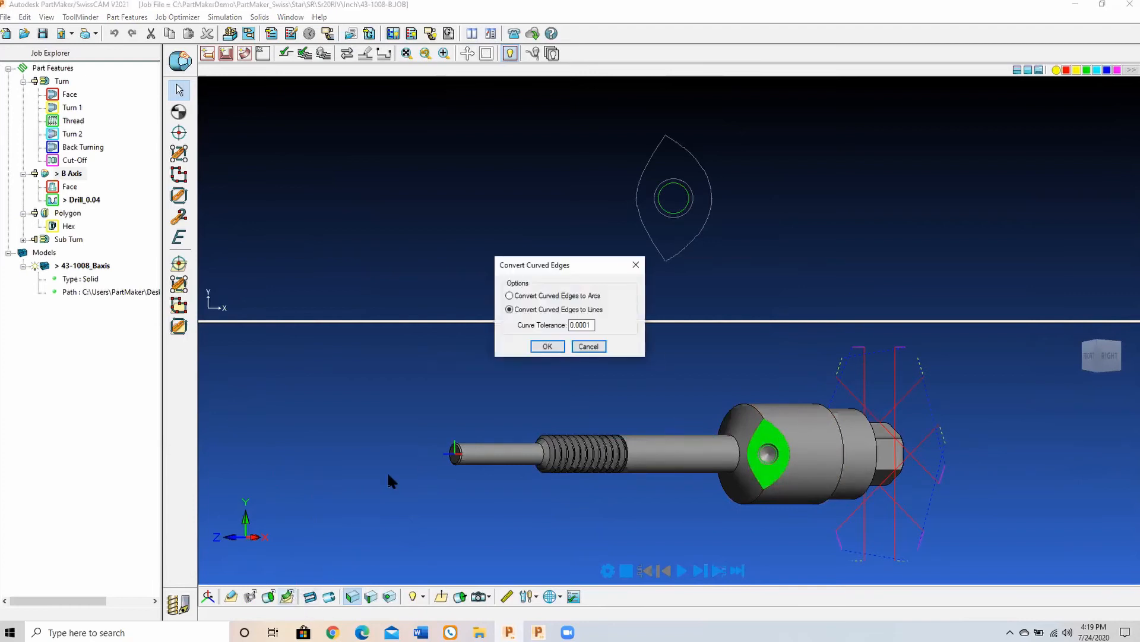
left_click(590, 348)
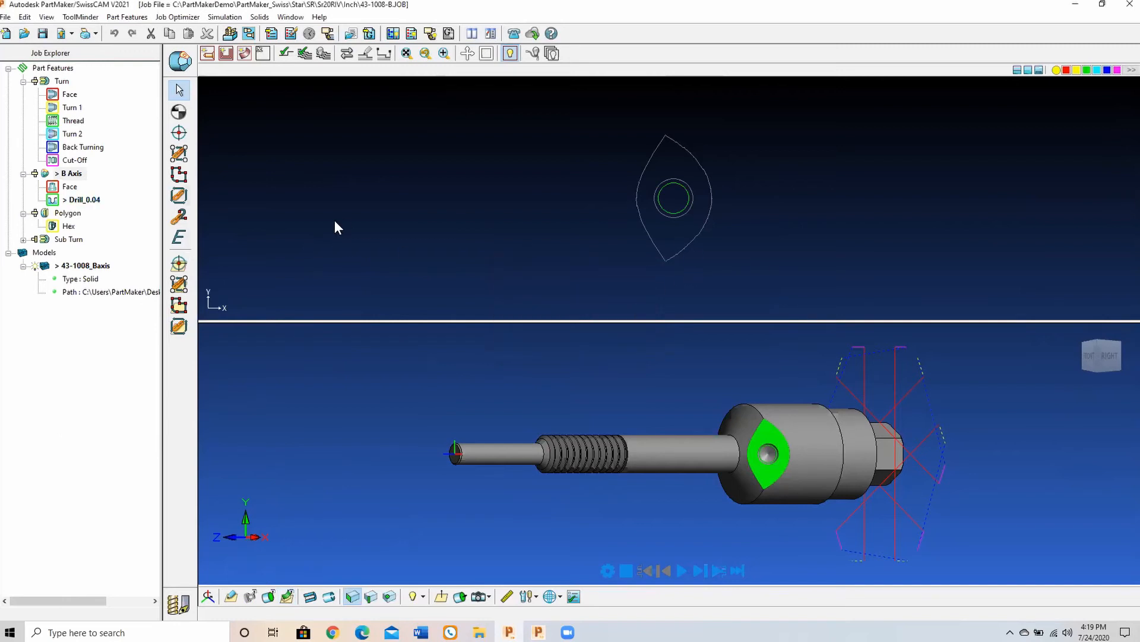
Step: Make Face the active group of the B Axis window and review its contour-mill parameters and finishing tool
middle_click_drag(742, 419, 784, 496)
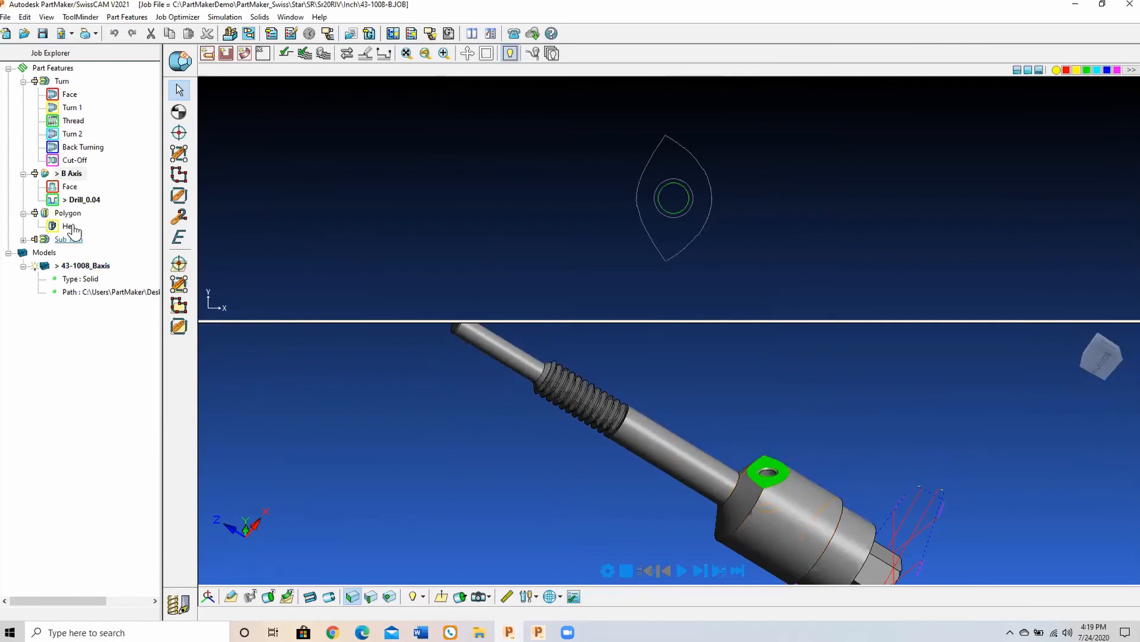
left_click(60, 189)
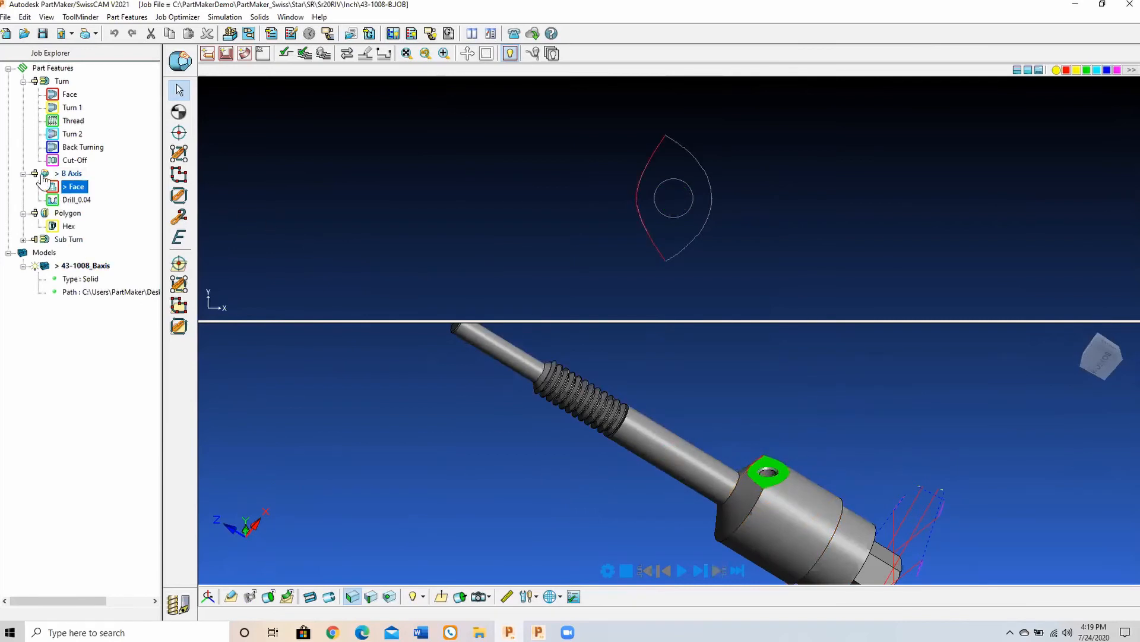
double_click(70, 187)
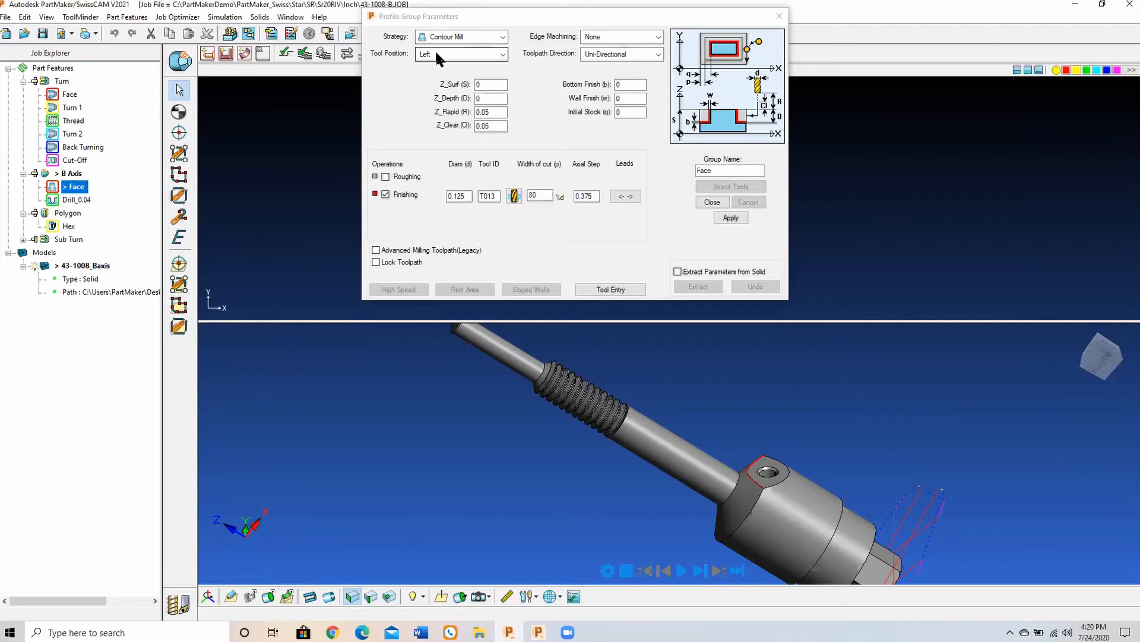
left_click(714, 202)
Step: Select the Face profile on the angled flat and start simulating its finishing pass, with the tool and guide bushing in view
left_click(651, 243)
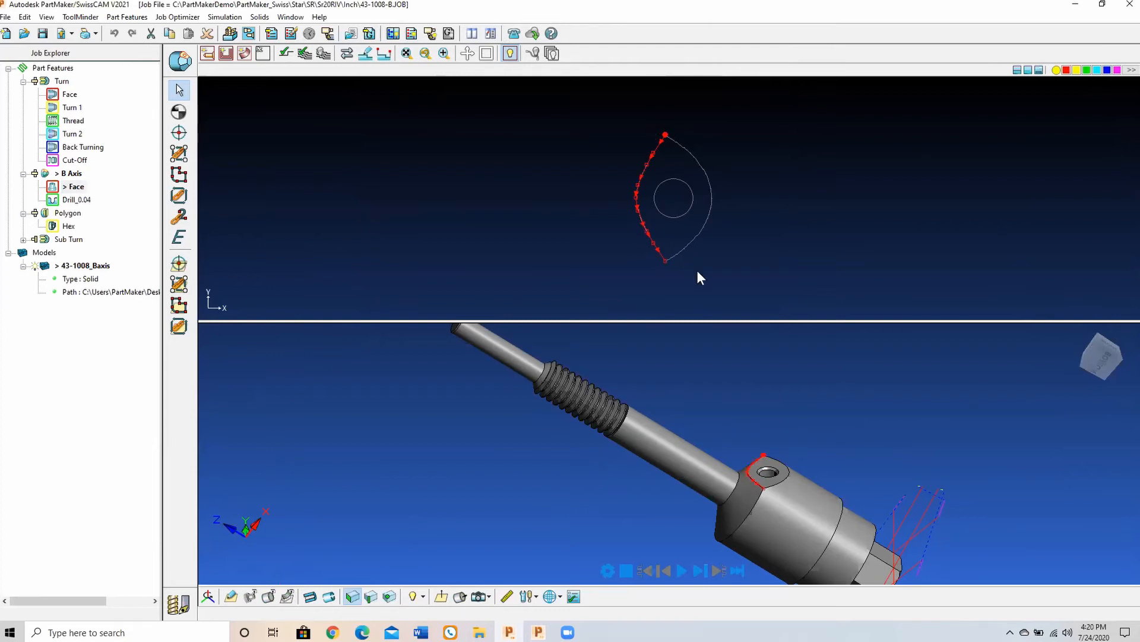
scroll(597, 512, "down", 2)
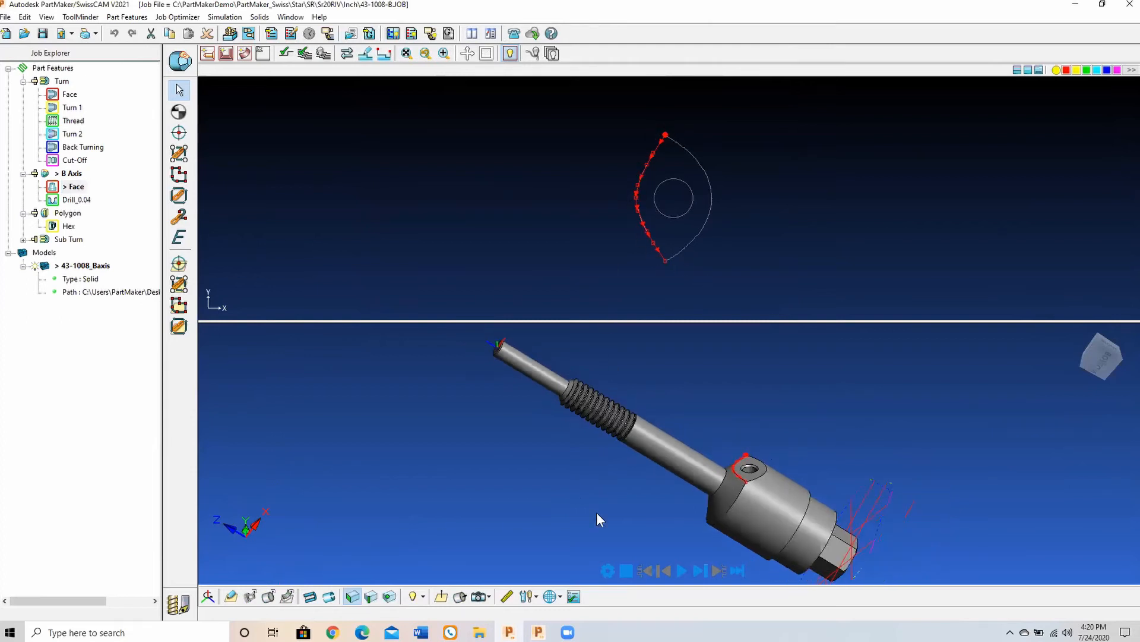
left_click(701, 571)
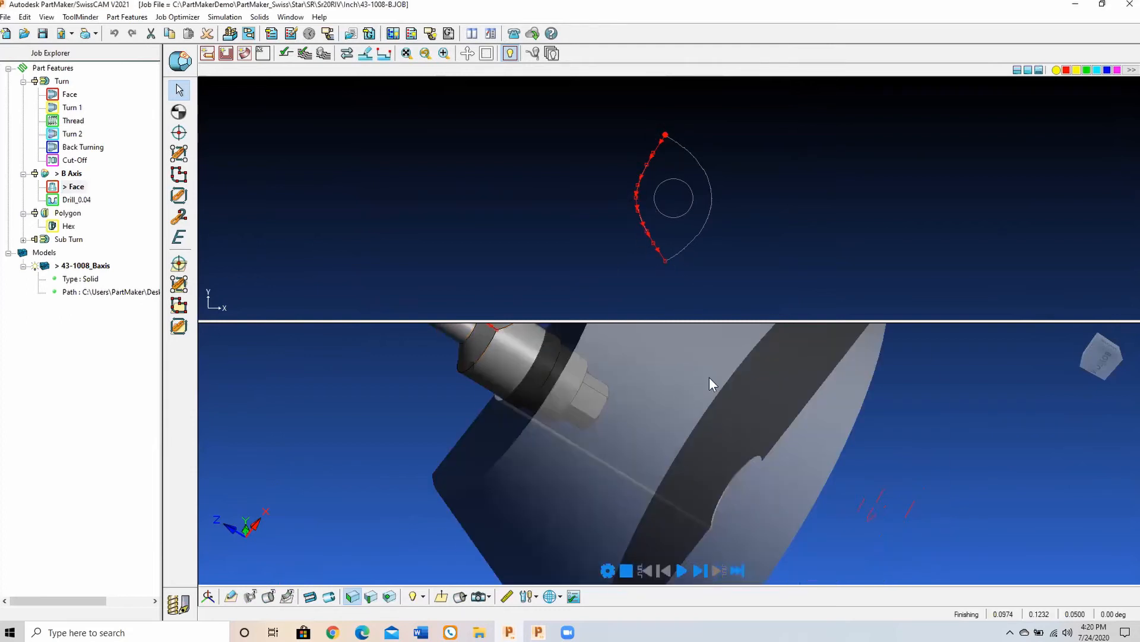
middle_click_drag(757, 422, 852, 492)
scroll(851, 492, "down", 6)
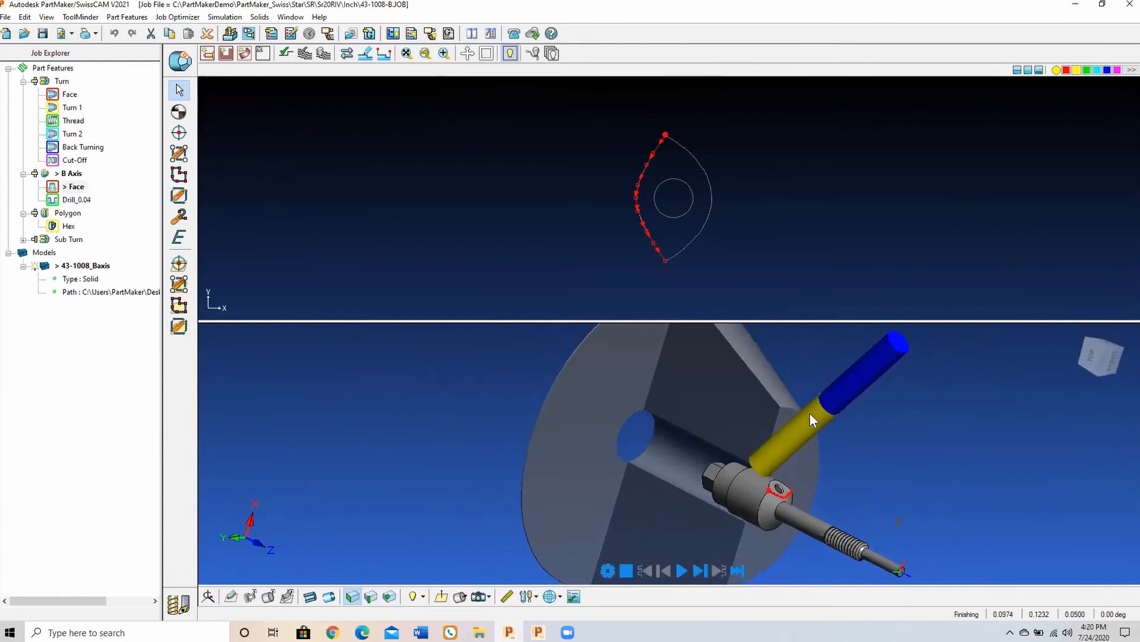
Step: Step the Face finishing simulation to its end, exit it, and inspect the toolpath at the angled flat along the work plane
left_click(700, 572)
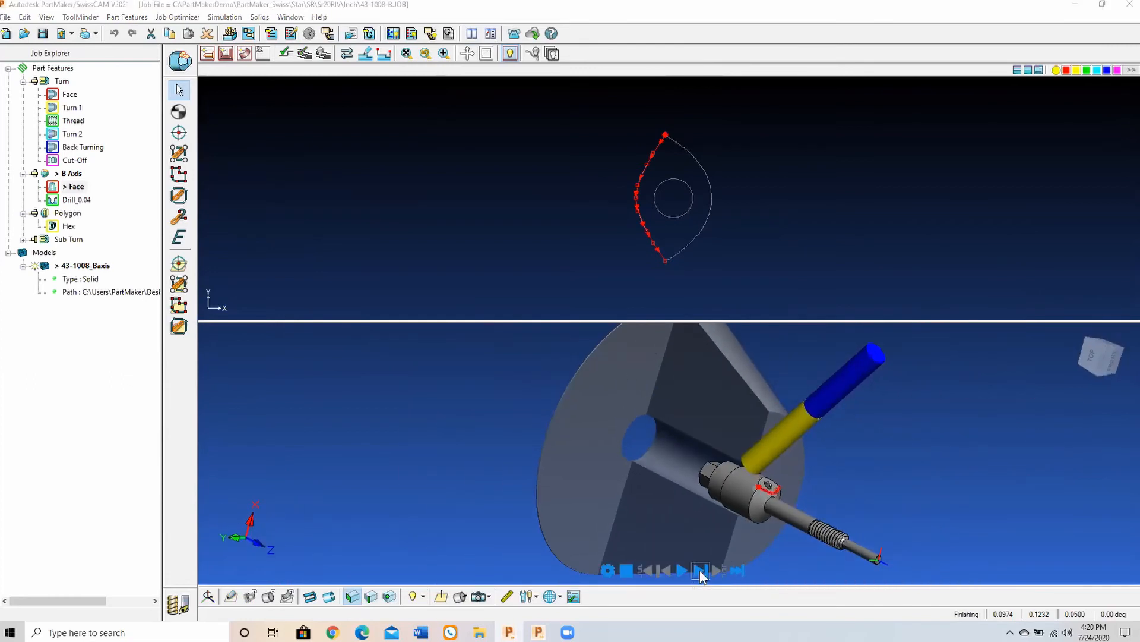
left_click(700, 570)
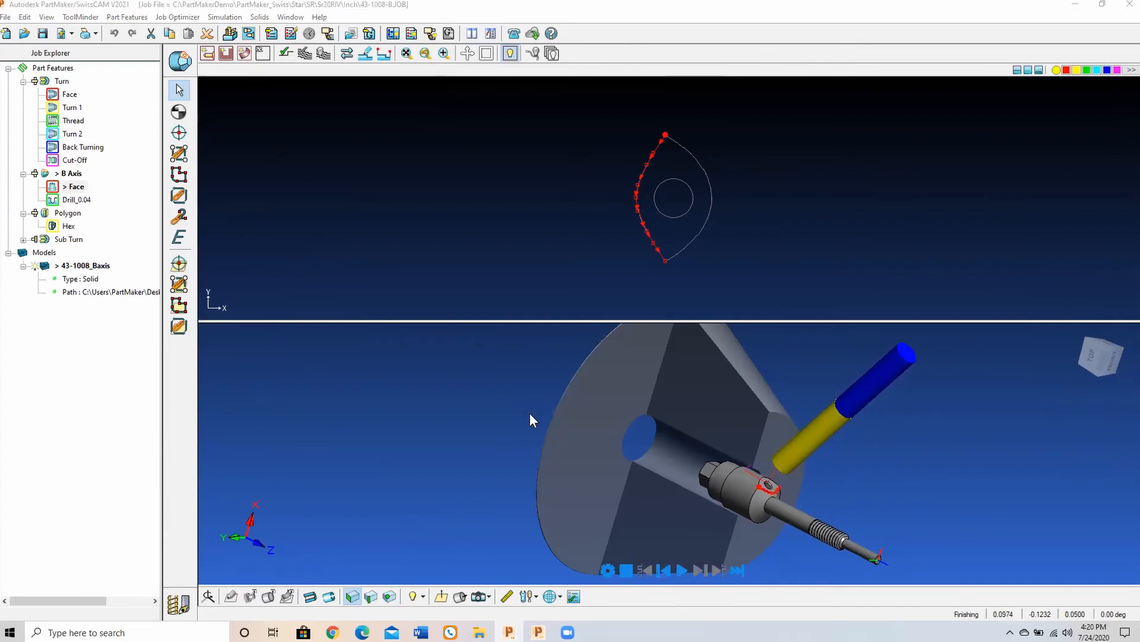
key("Escape")
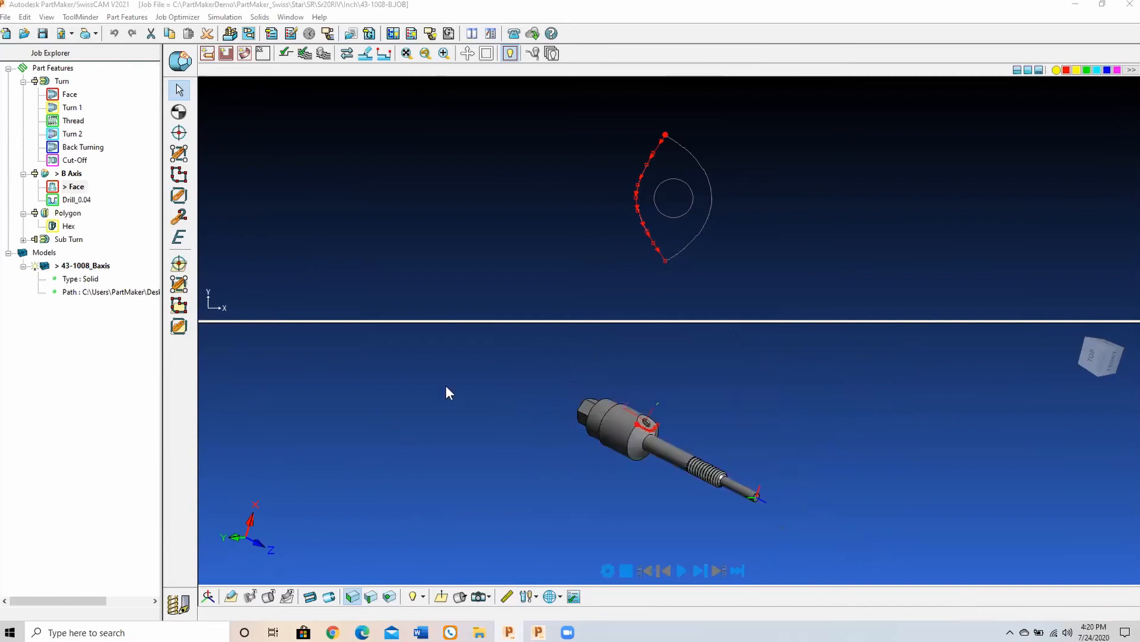
left_click(441, 596)
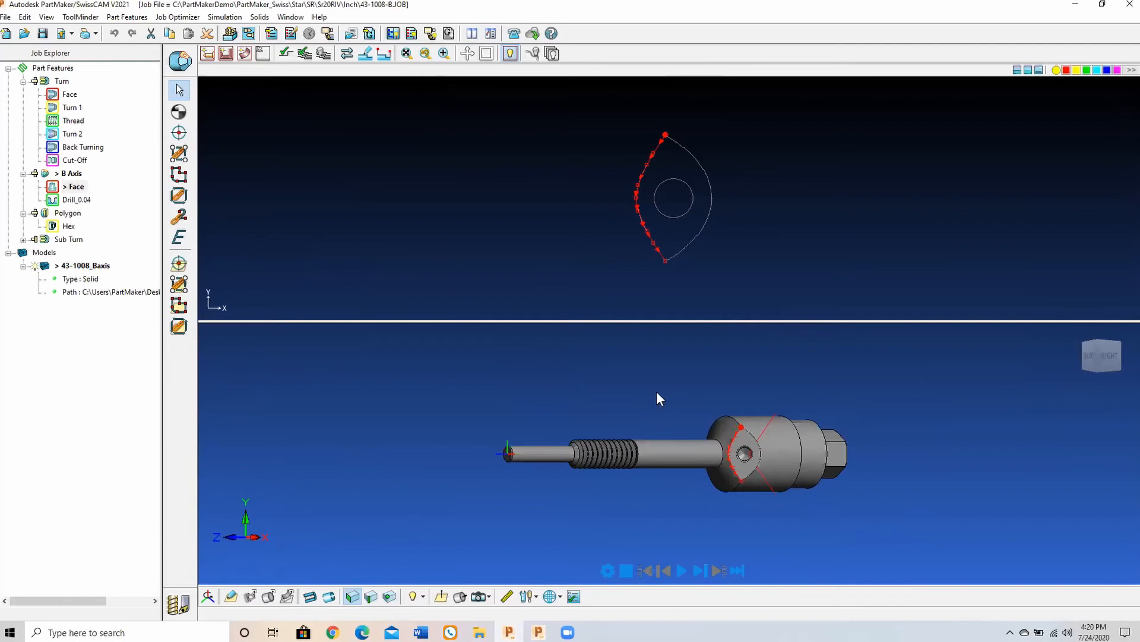
mouse_move(855, 408)
middle_mouse_down()
mouse_move(792, 394)
mouse_move(800, 379)
middle_mouse_up()
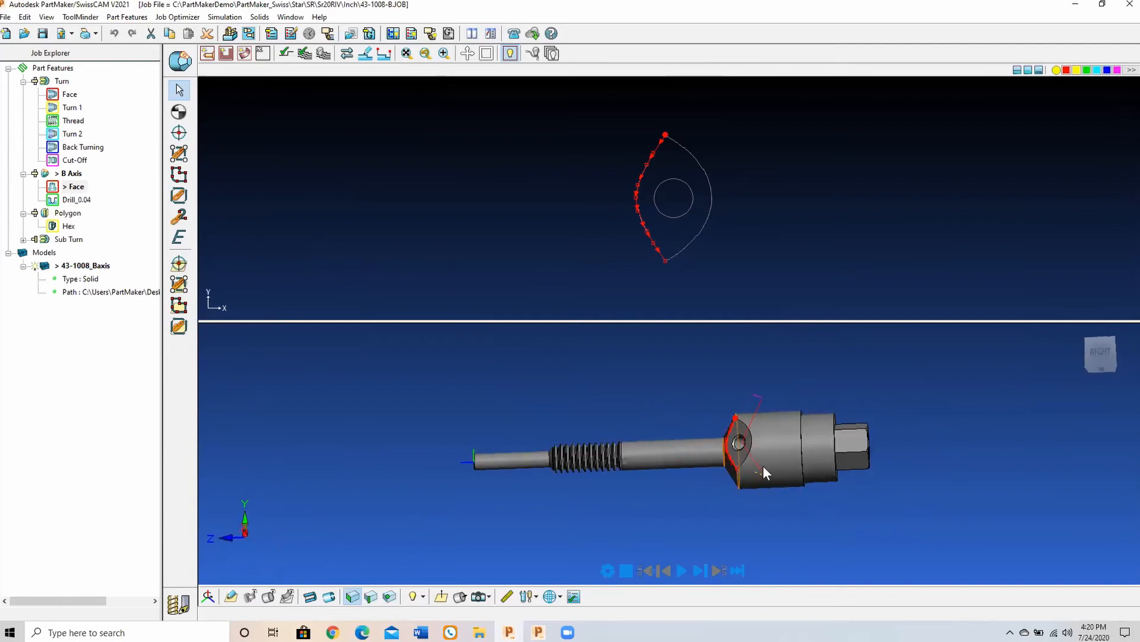
Step: Orbit to the hex end of the part and review the Sub Turn face window's sub-spindle setup, keeping its settings
mouse_move(972, 402)
middle_mouse_down()
mouse_move(833, 425)
mouse_move(756, 422)
mouse_move(556, 466)
mouse_move(585, 435)
mouse_move(533, 400)
middle_mouse_up()
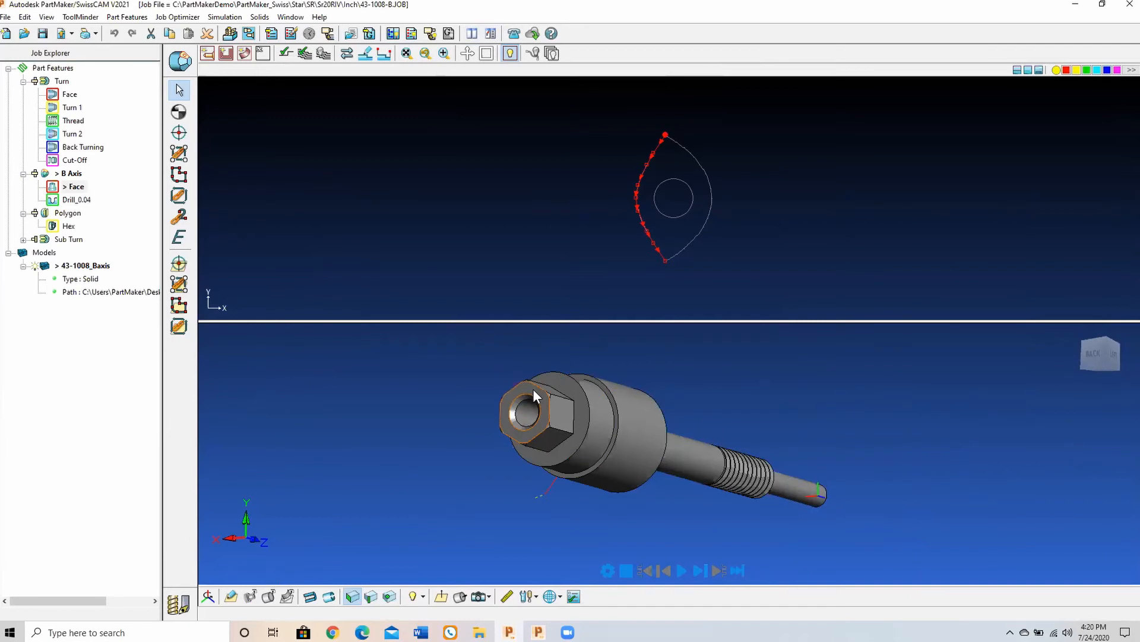
left_click(190, 58)
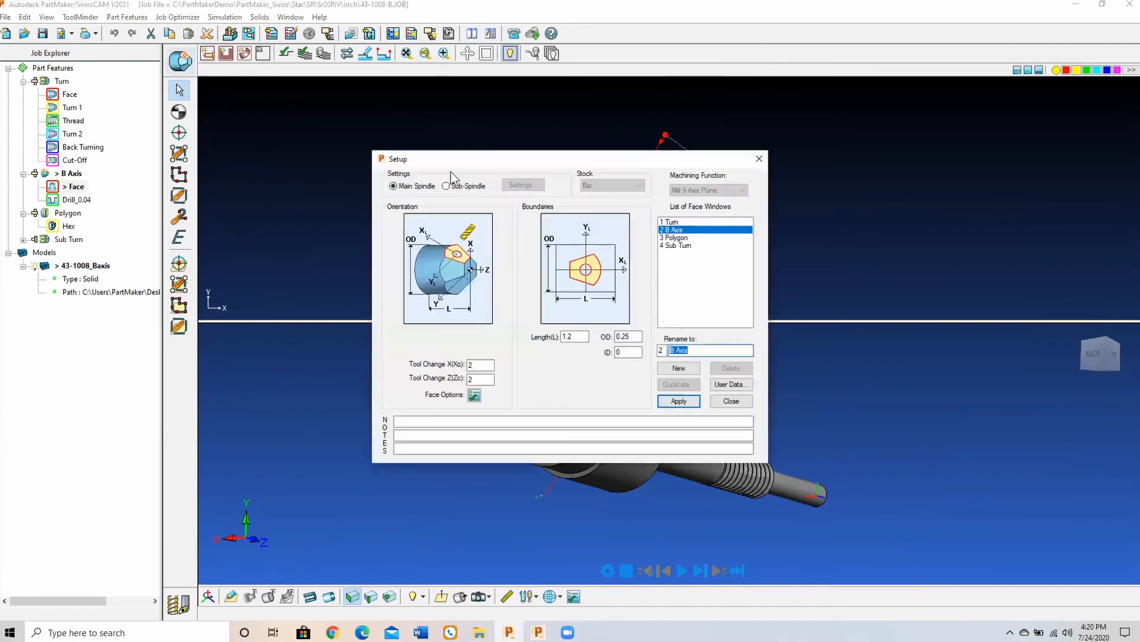
left_click(689, 246)
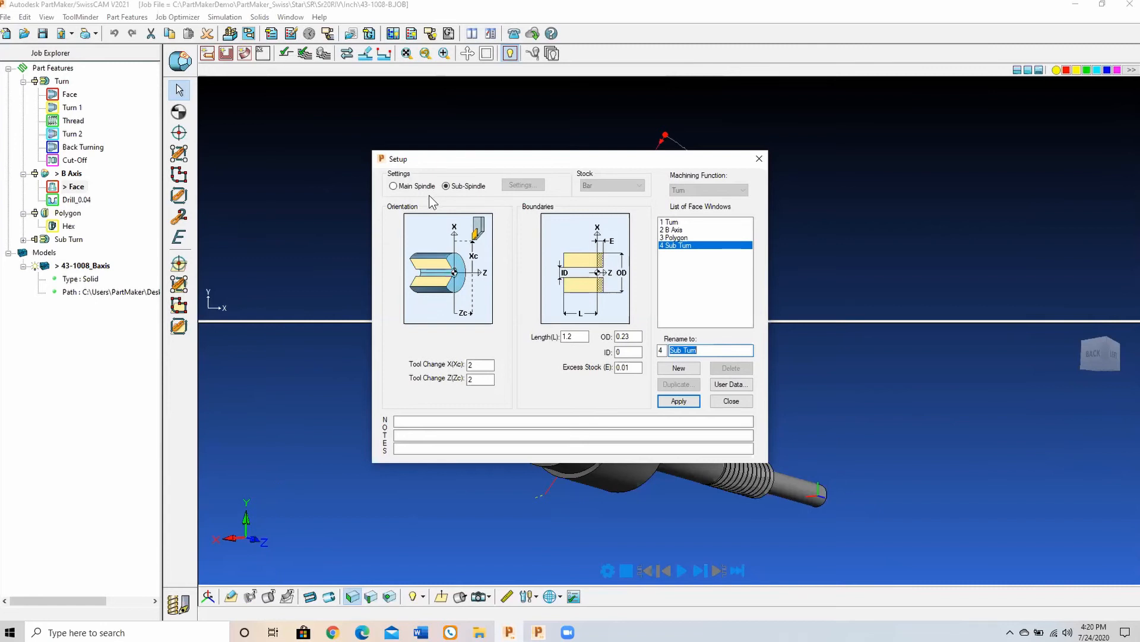
left_click(679, 401)
left_click(731, 401)
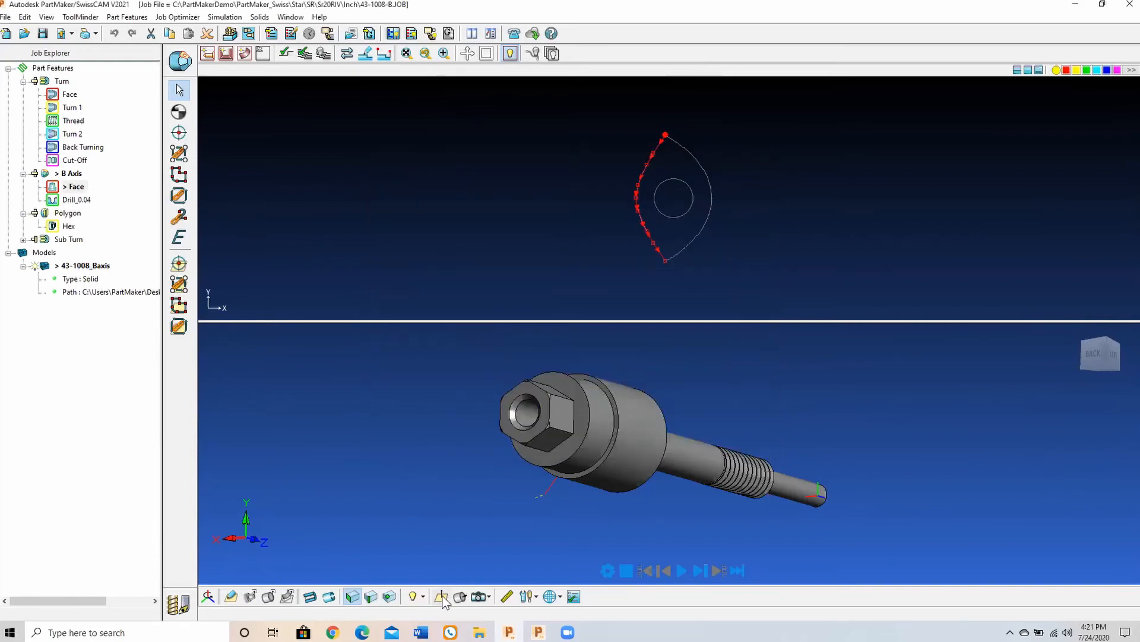
Step: Make Sub Turn the active face window, view the part along its work plane, and show its coordinate axes
left_click(441, 597)
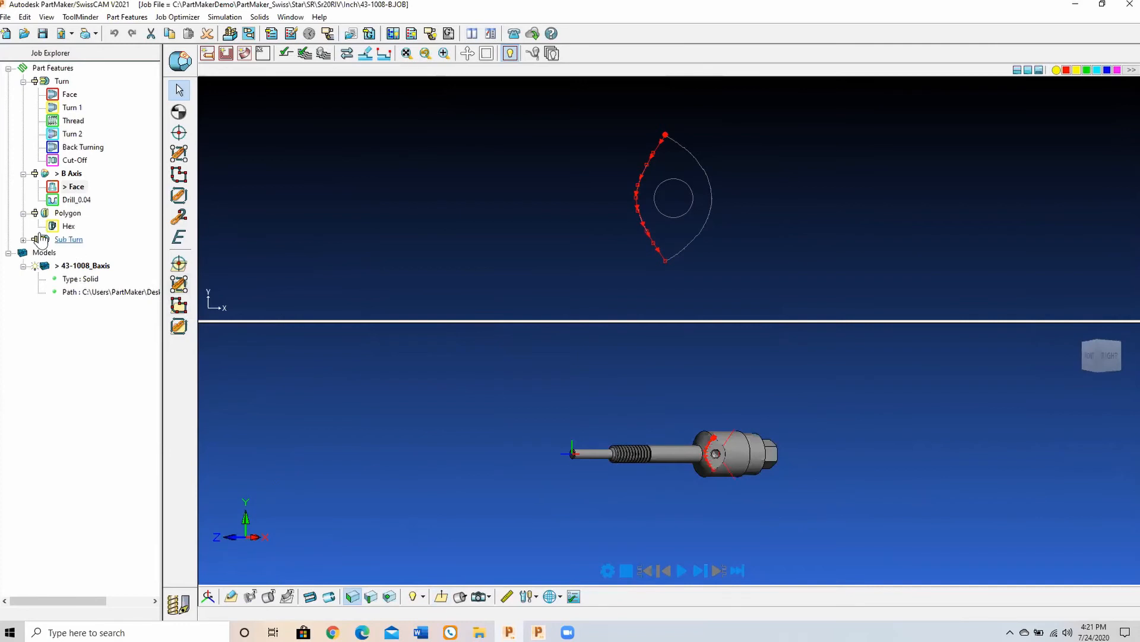
left_click(72, 239)
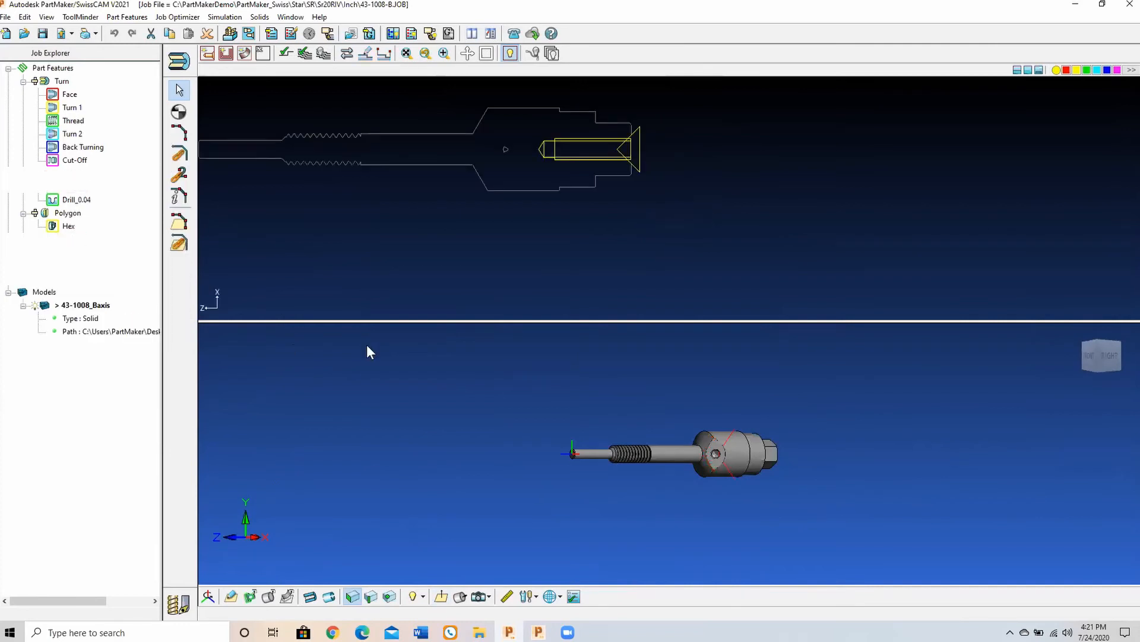
left_click(442, 601)
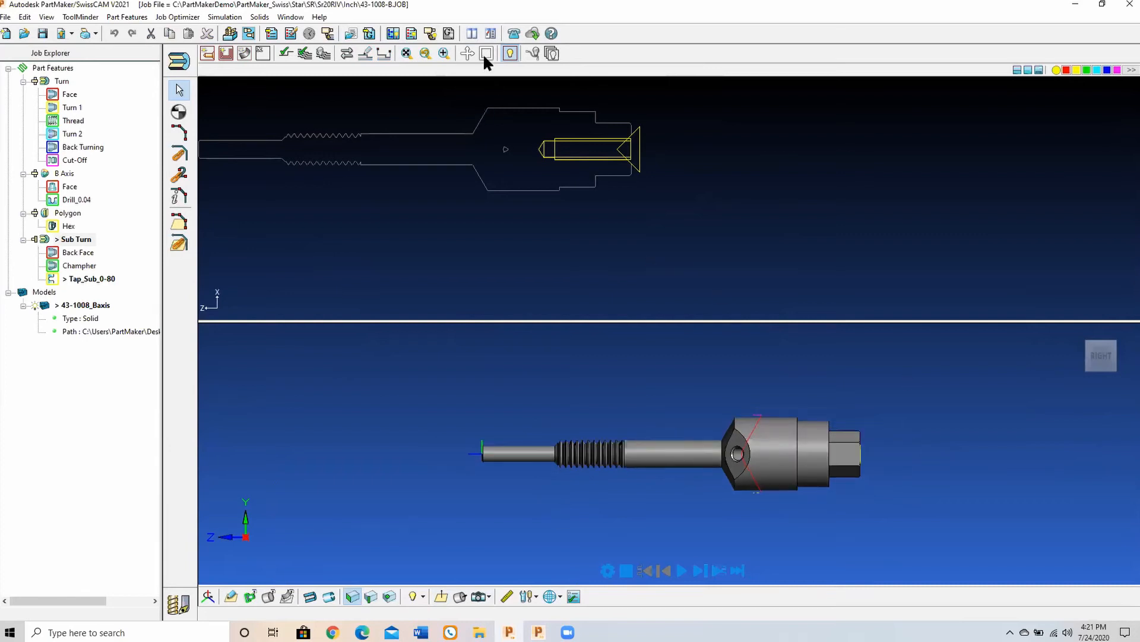
left_click(467, 54)
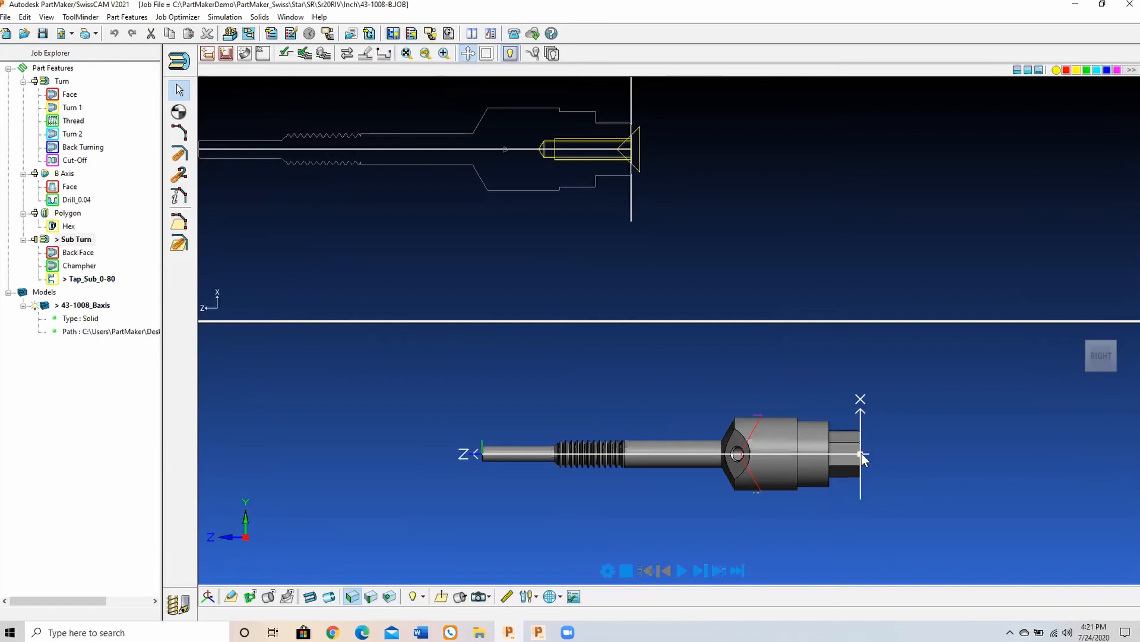
Step: Make Back Face the active group, hide the coordinate axes, and simulate its finishing pass on the hex end, then exit the simulation
left_click(77, 253)
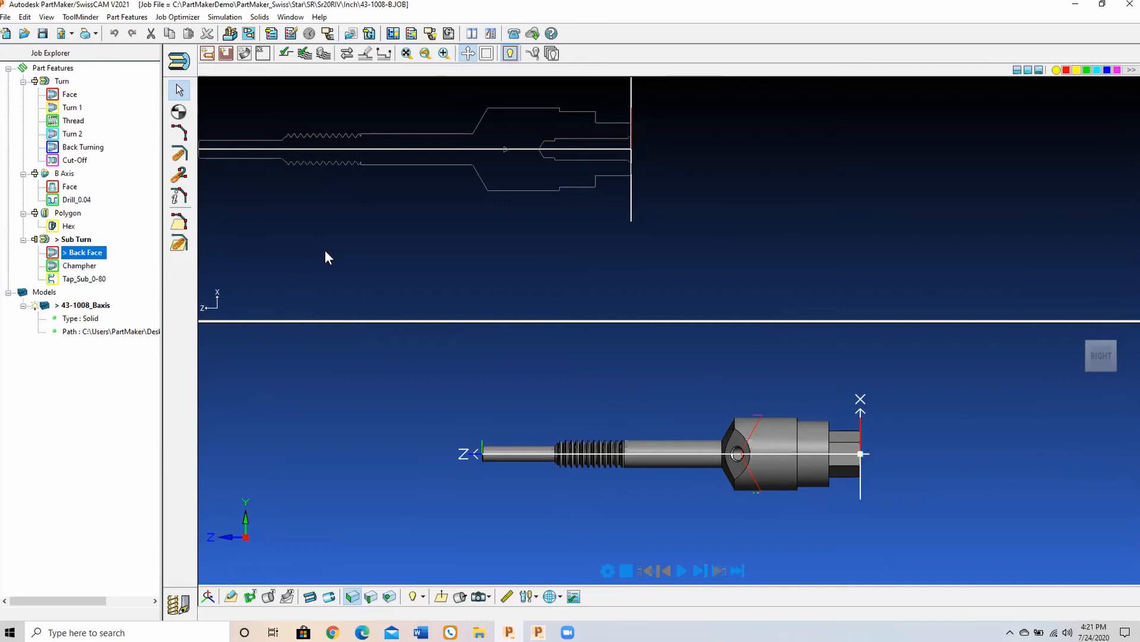
left_click(468, 55)
left_click(701, 575)
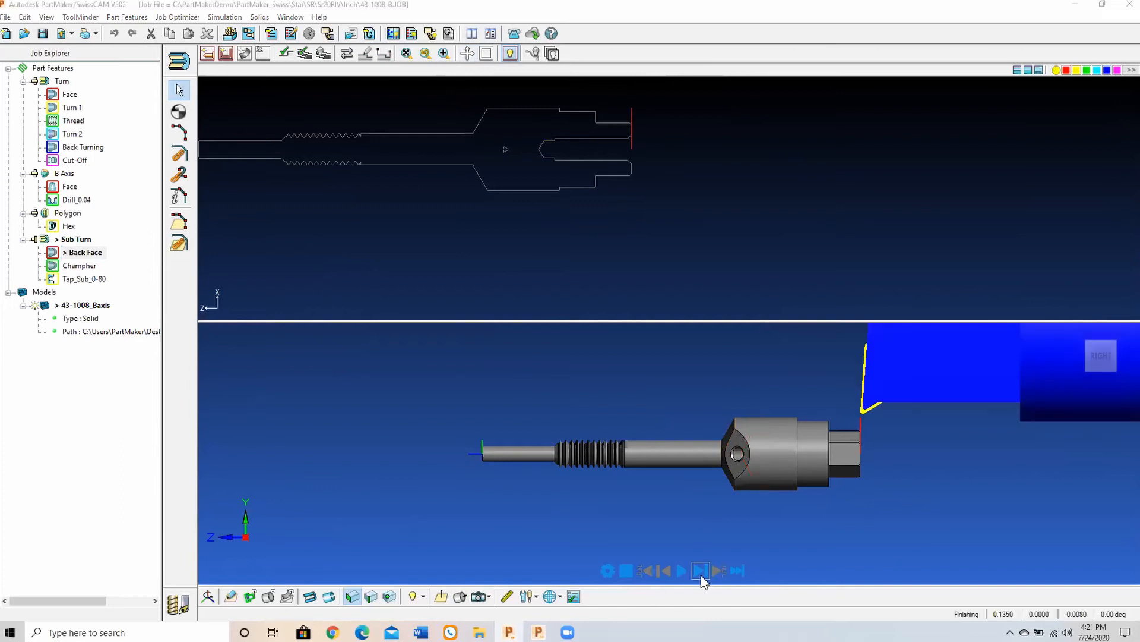
left_click(77, 280)
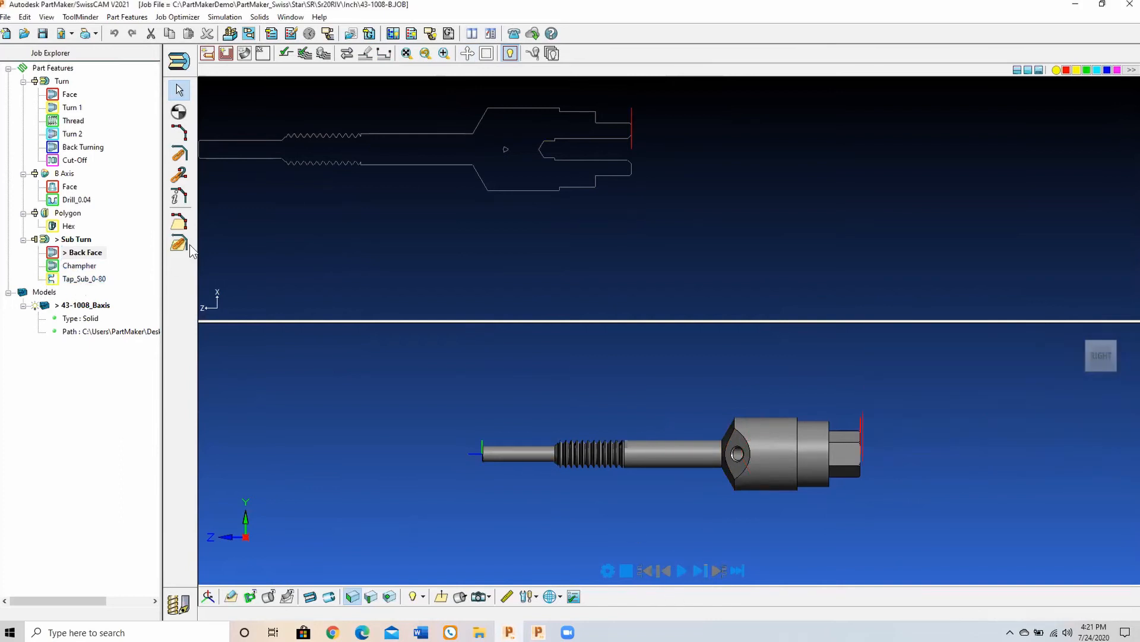
Step: Review the Tap_Sub_0-80 hole group's parameters and its spot drill, drill and tap cycle, keeping the settings, and inspect the part profile
left_click(88, 282)
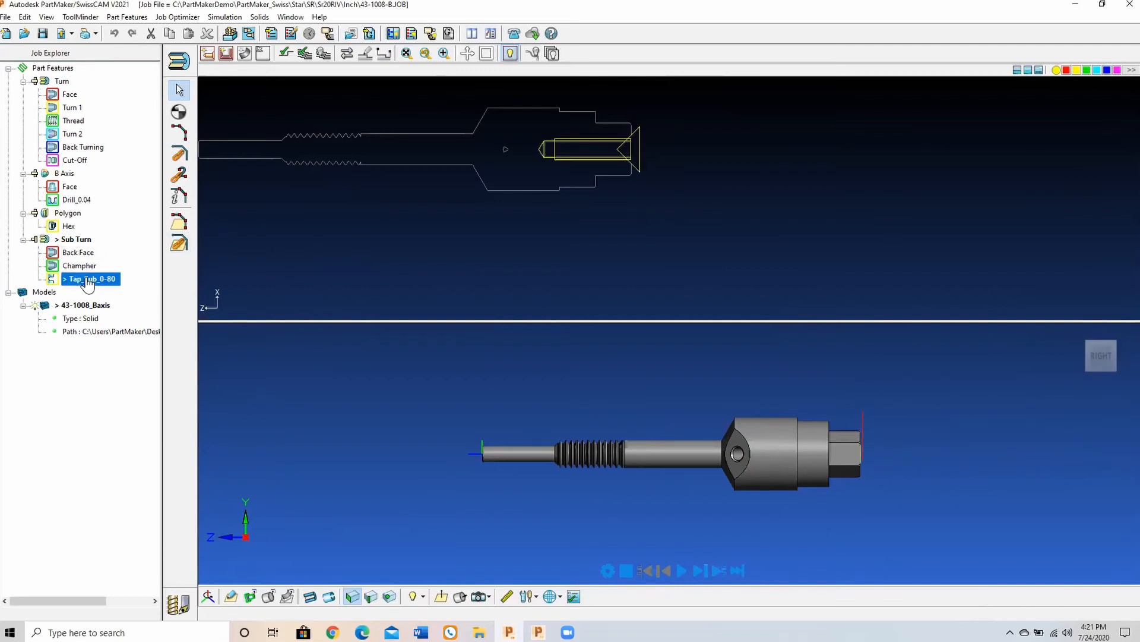
double_click(88, 282)
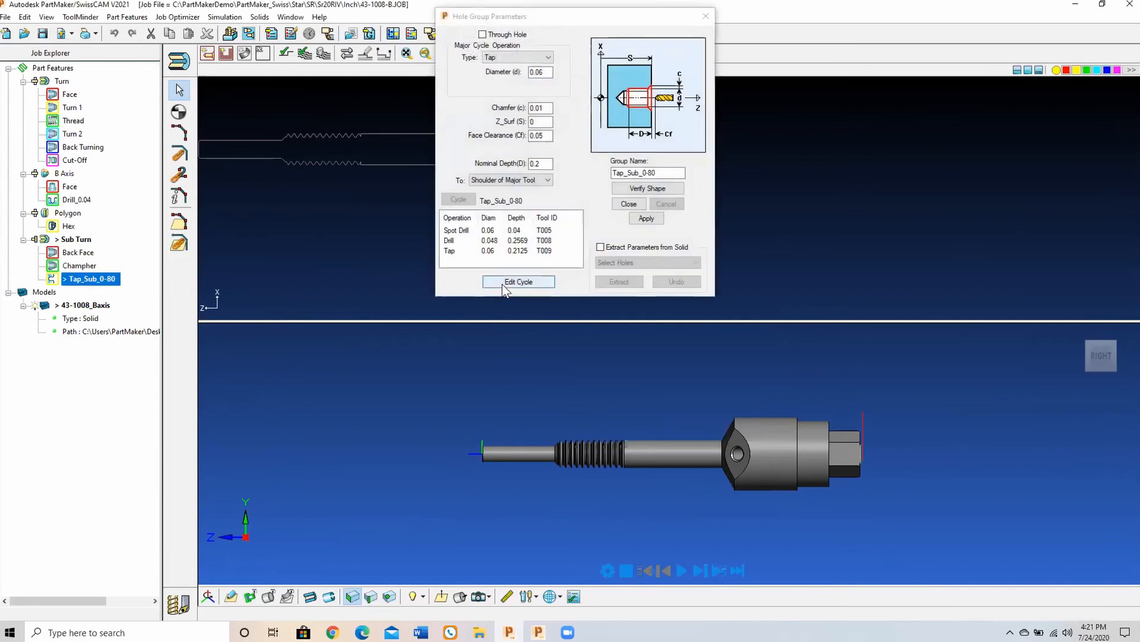
left_click(504, 282)
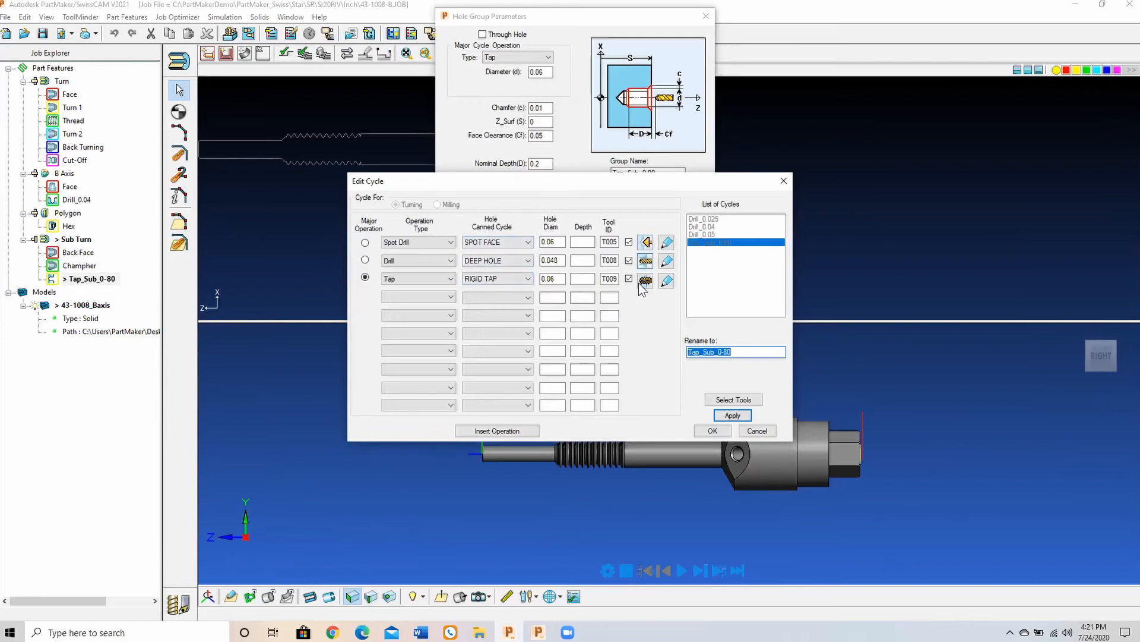
left_click(712, 430)
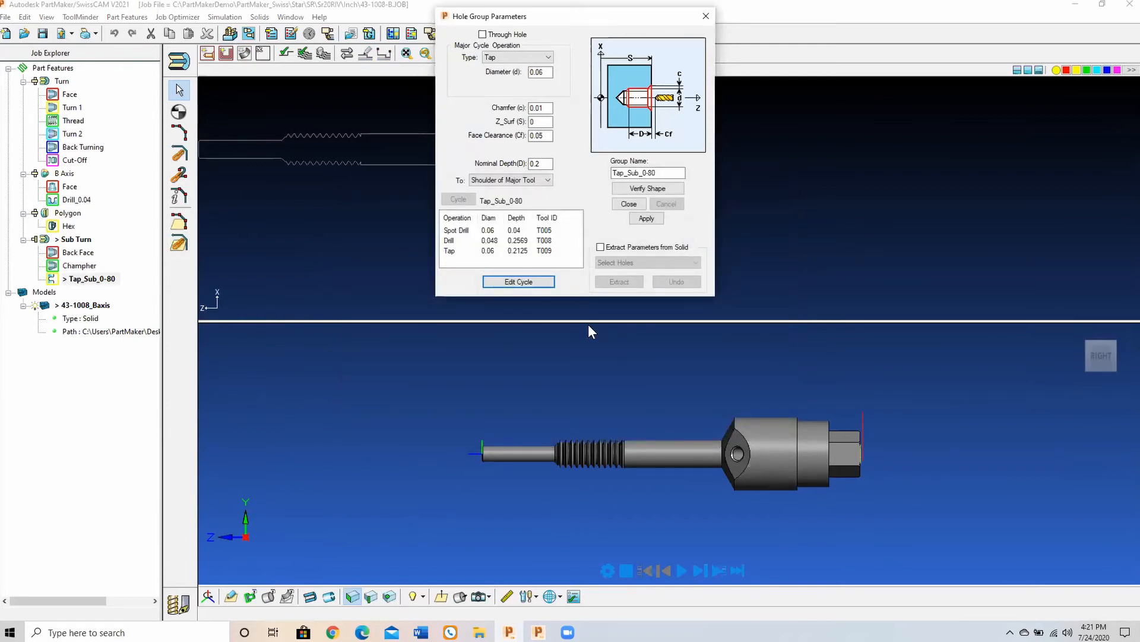
left_click(628, 204)
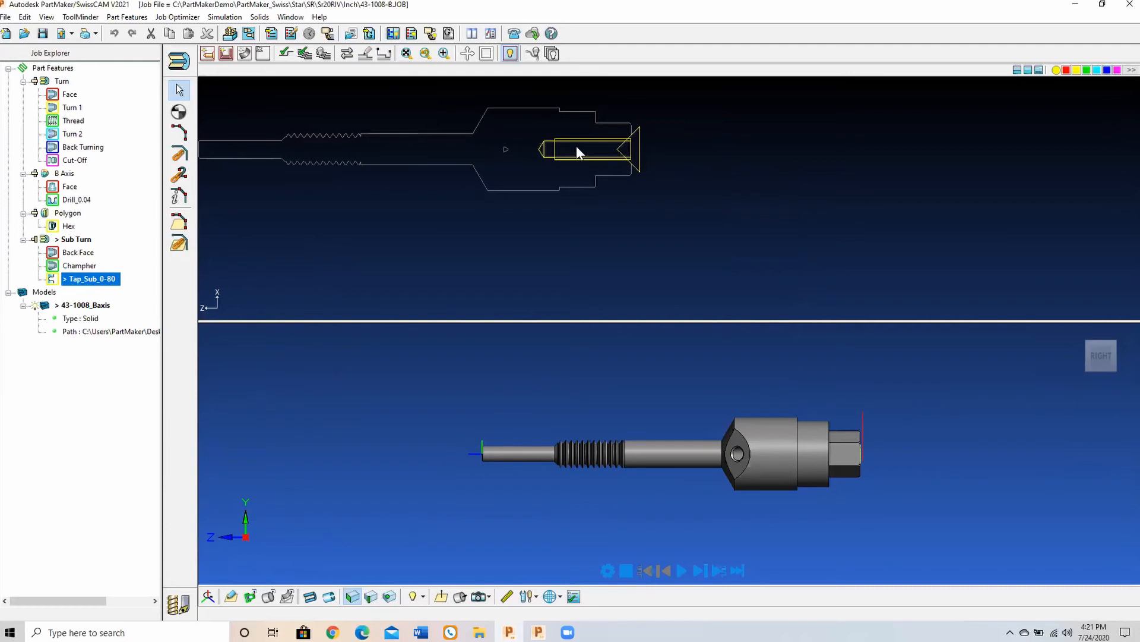
middle_click_drag(529, 162, 704, 261)
scroll(417, 235, "up", 4)
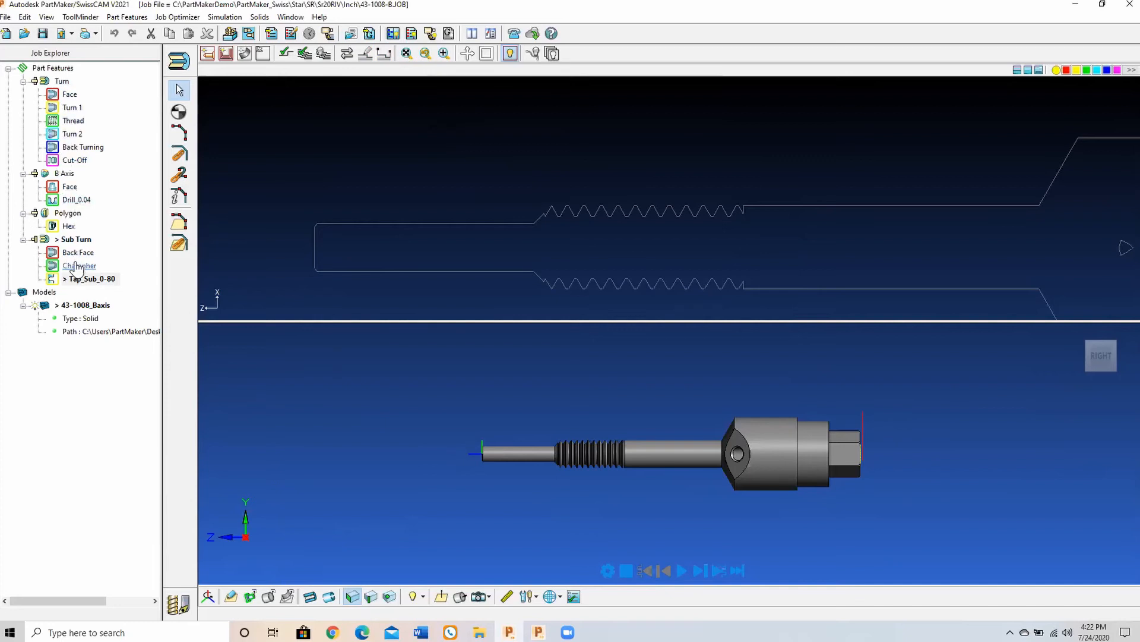
scroll(354, 152, "down", 3)
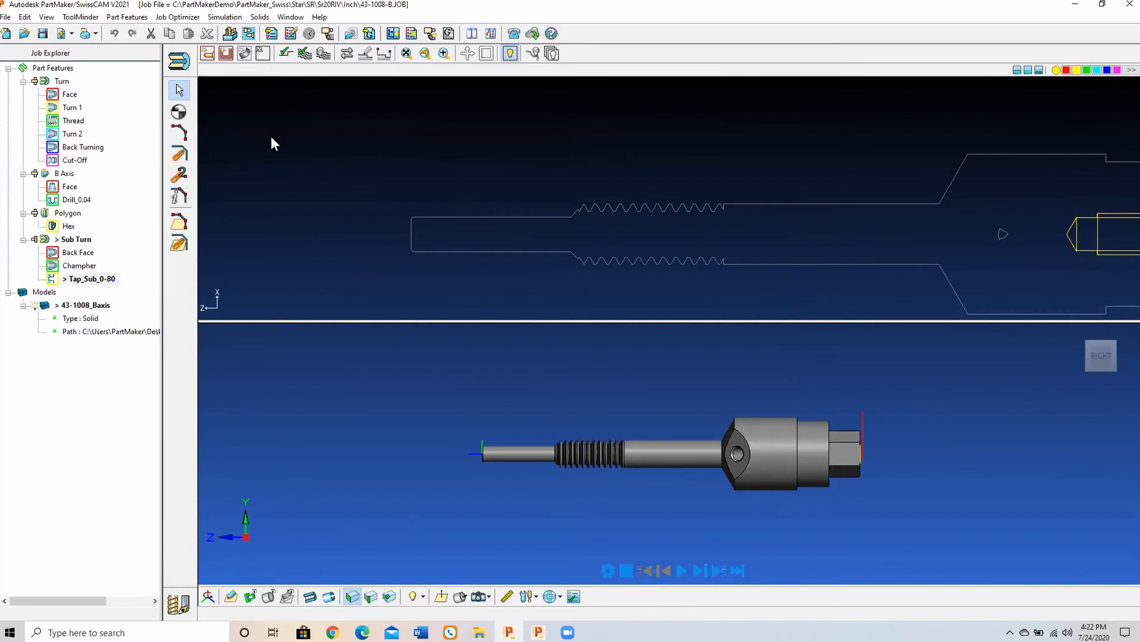
Step: Generate the process table without retaining modifications, moving the cut-off to the end and ejecting the part after the last sub-spindle process
left_click(272, 33)
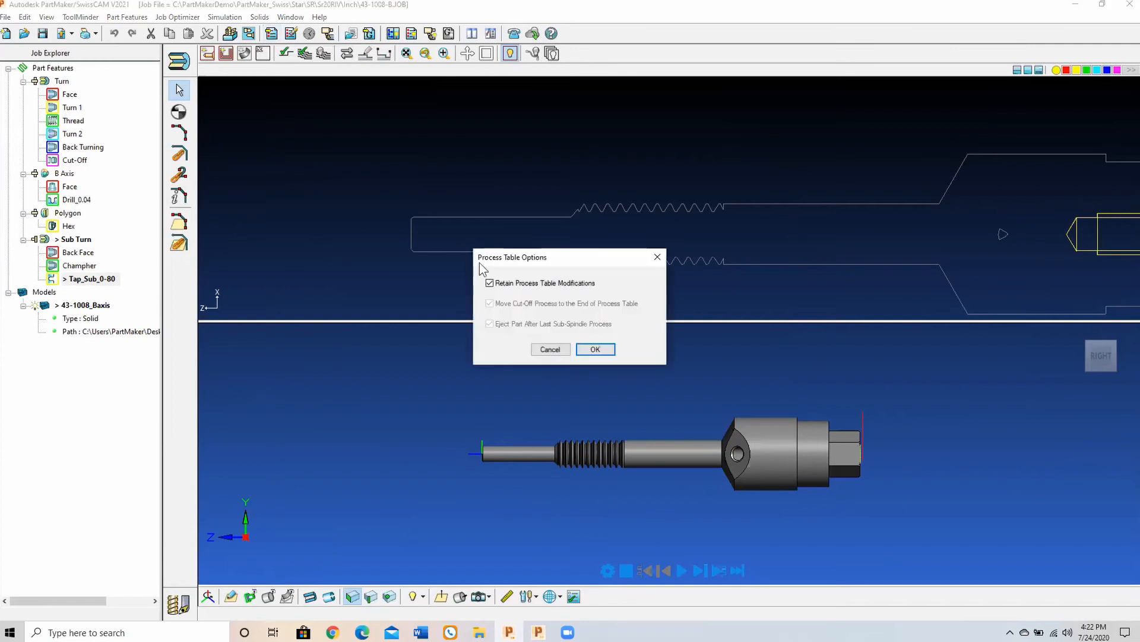
left_click(514, 284)
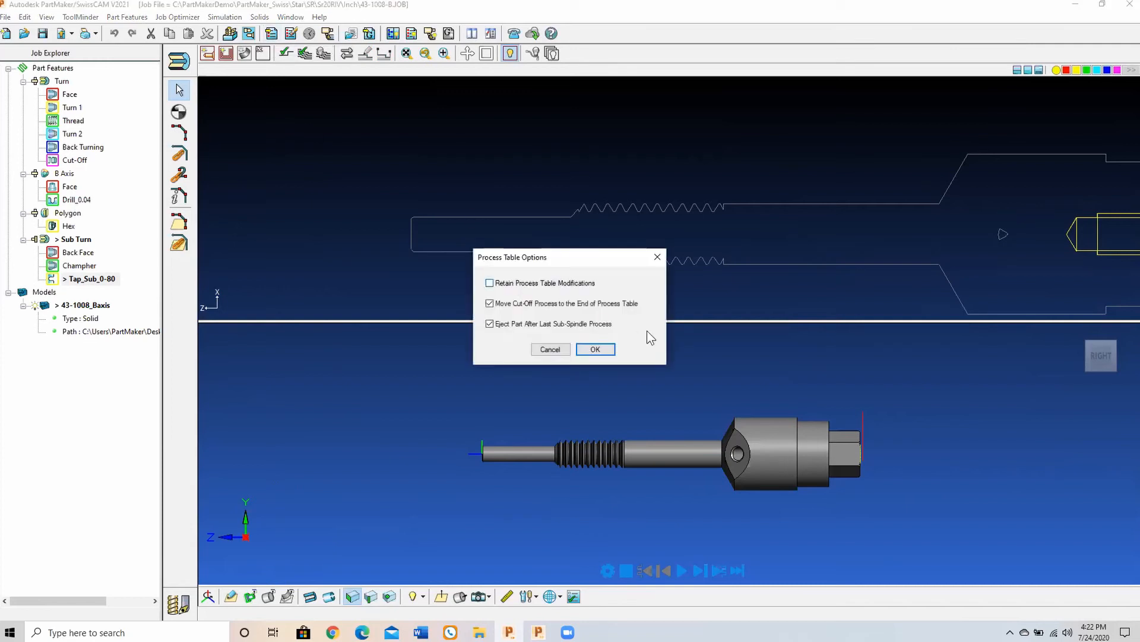
left_click(596, 351)
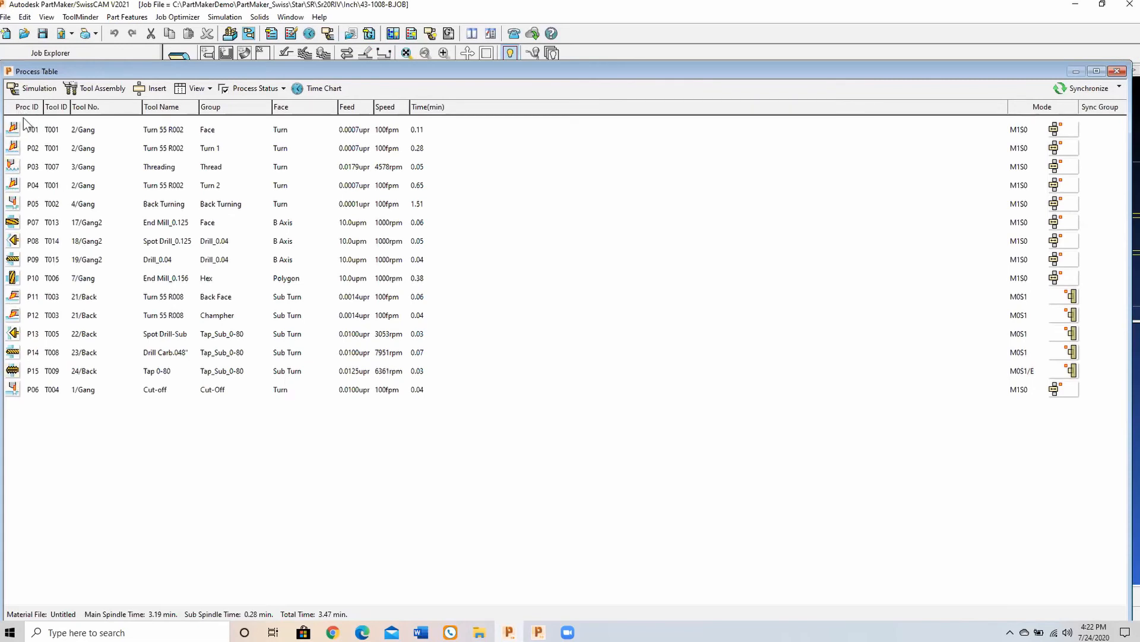
Step: Review the tool definition of the first Face process and the process parameters of the Hex polygon milling, cancelling both dialogs
double_click(11, 133)
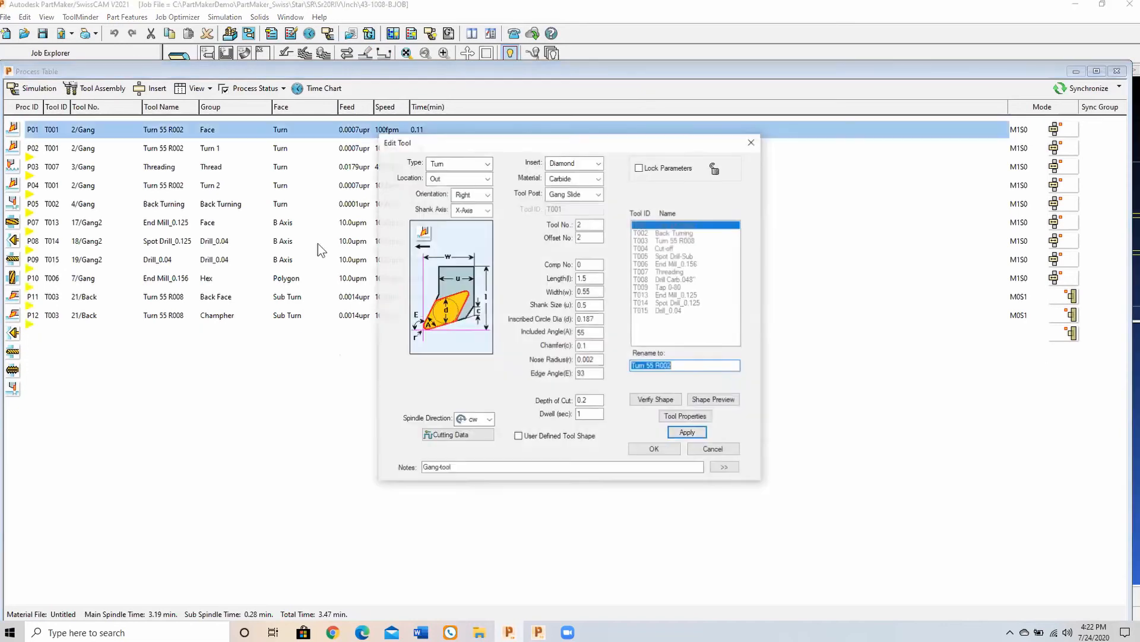
left_click(713, 451)
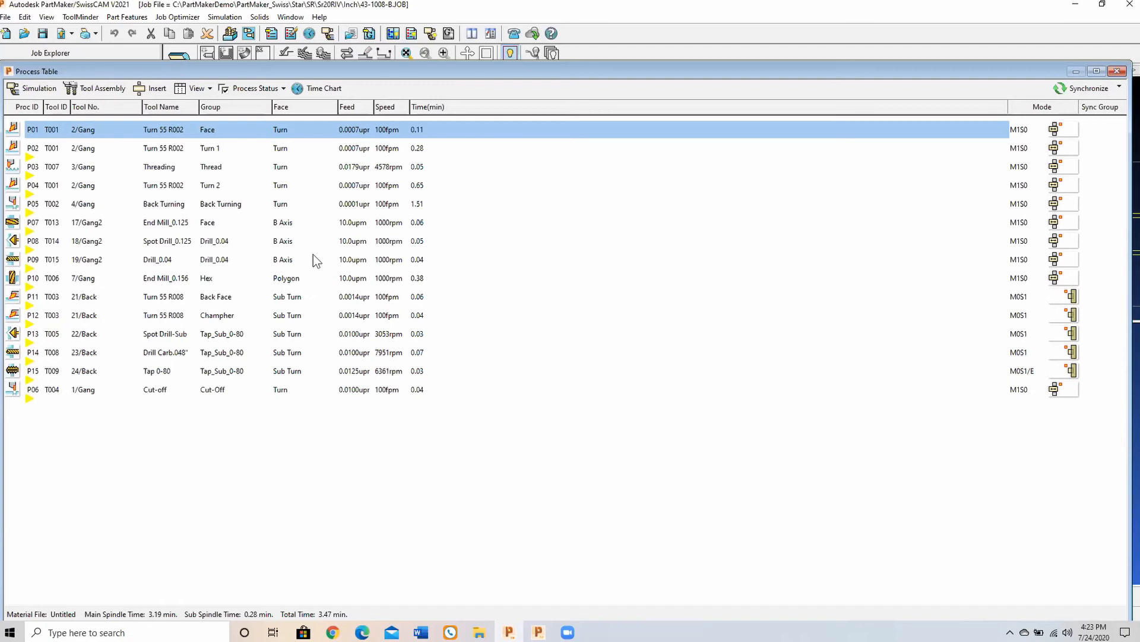
double_click(212, 282)
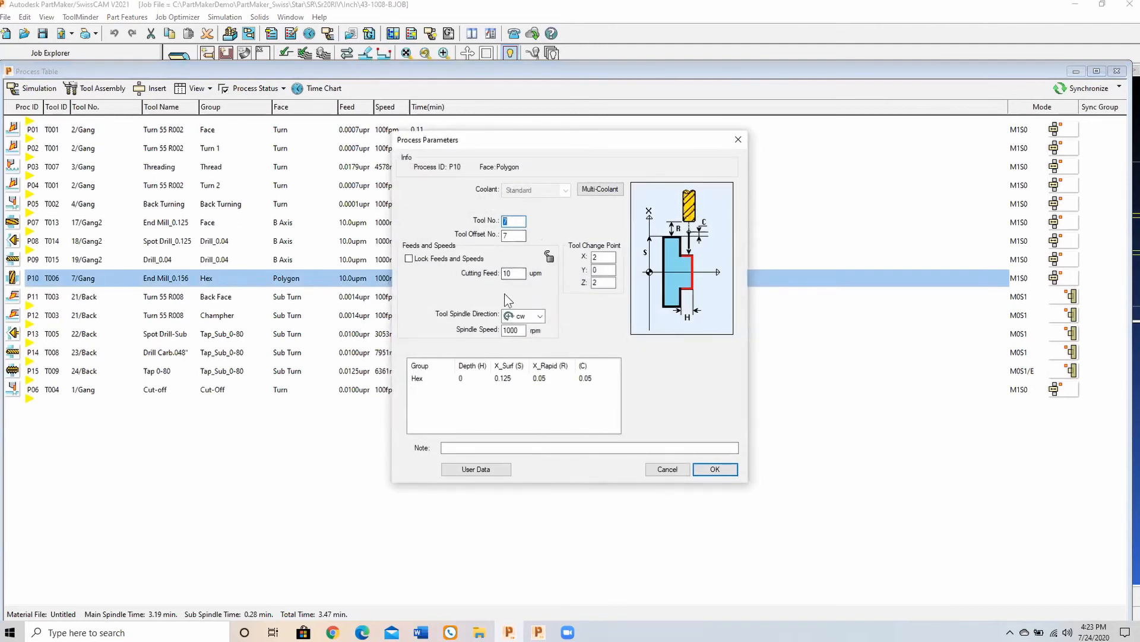
left_click(655, 468)
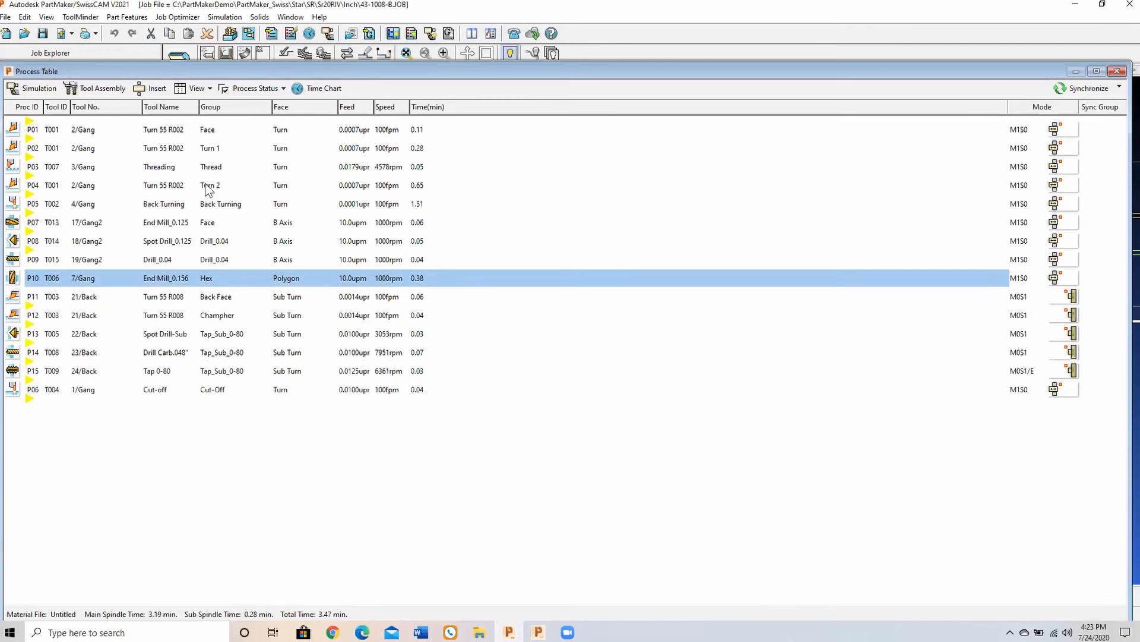
Step: Review the Turn 2 process parameters and multi-coolant options, keeping the current settings
double_click(207, 187)
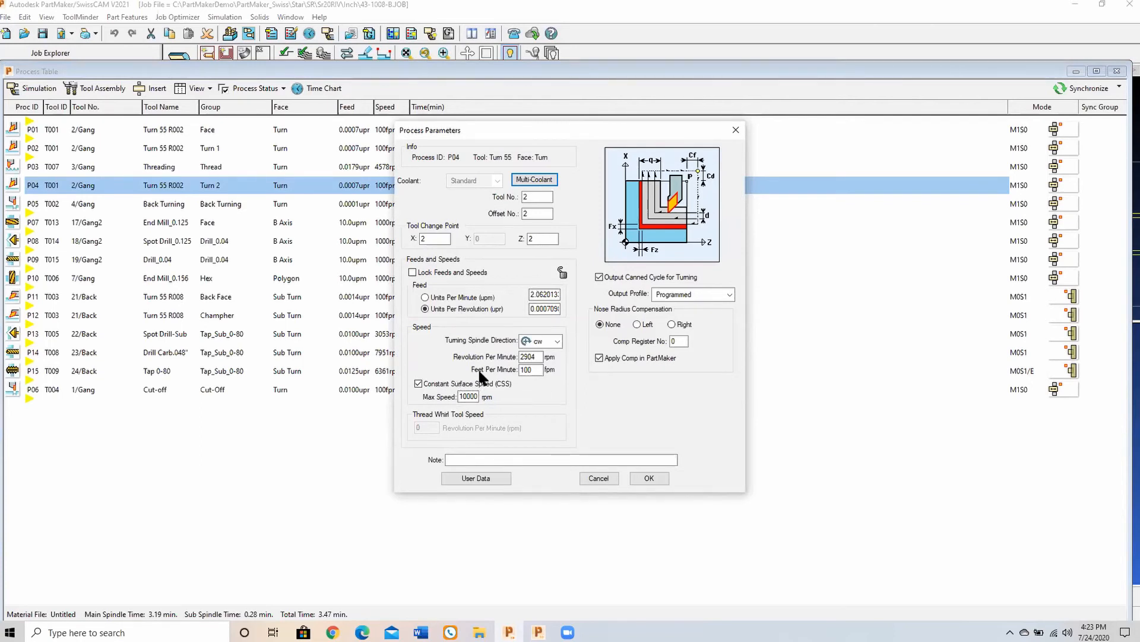
left_click(534, 179)
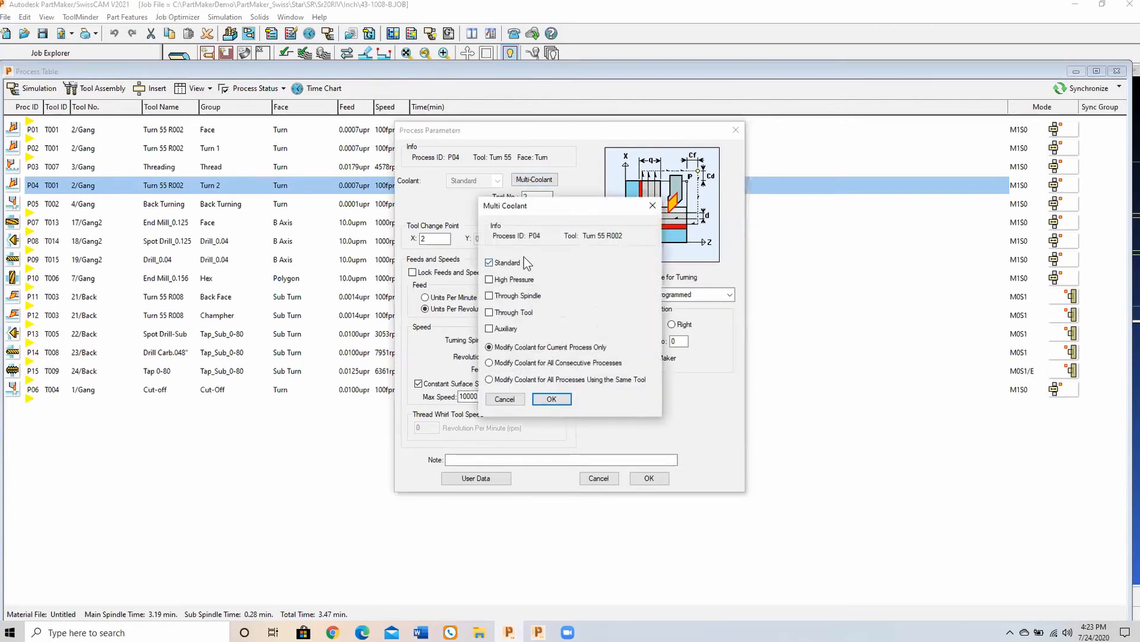
left_click(547, 396)
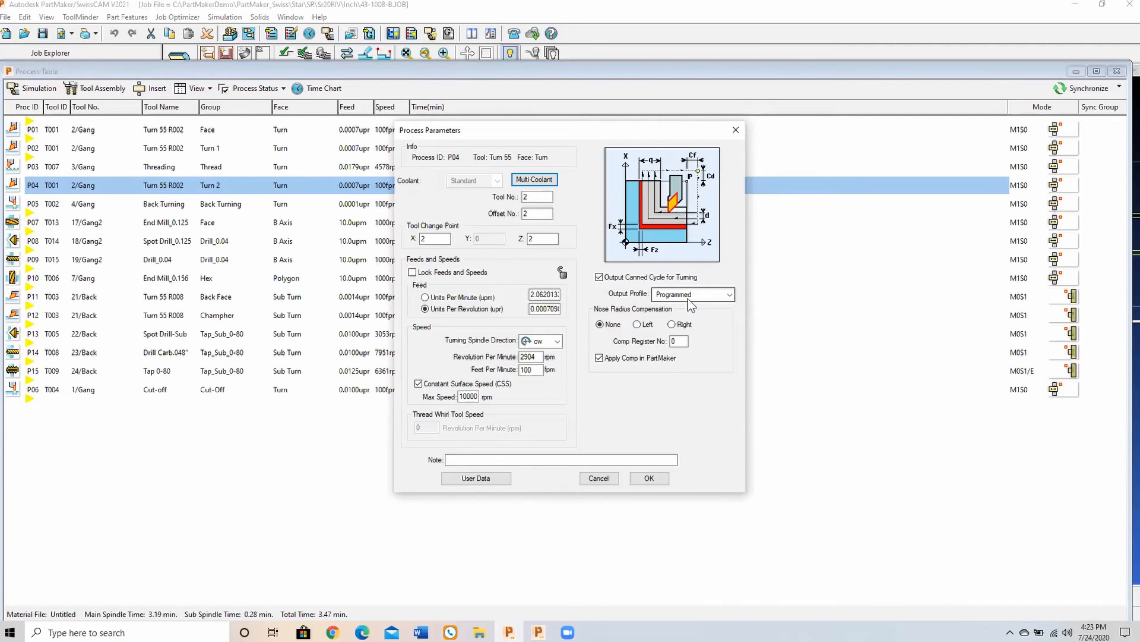
left_click(649, 479)
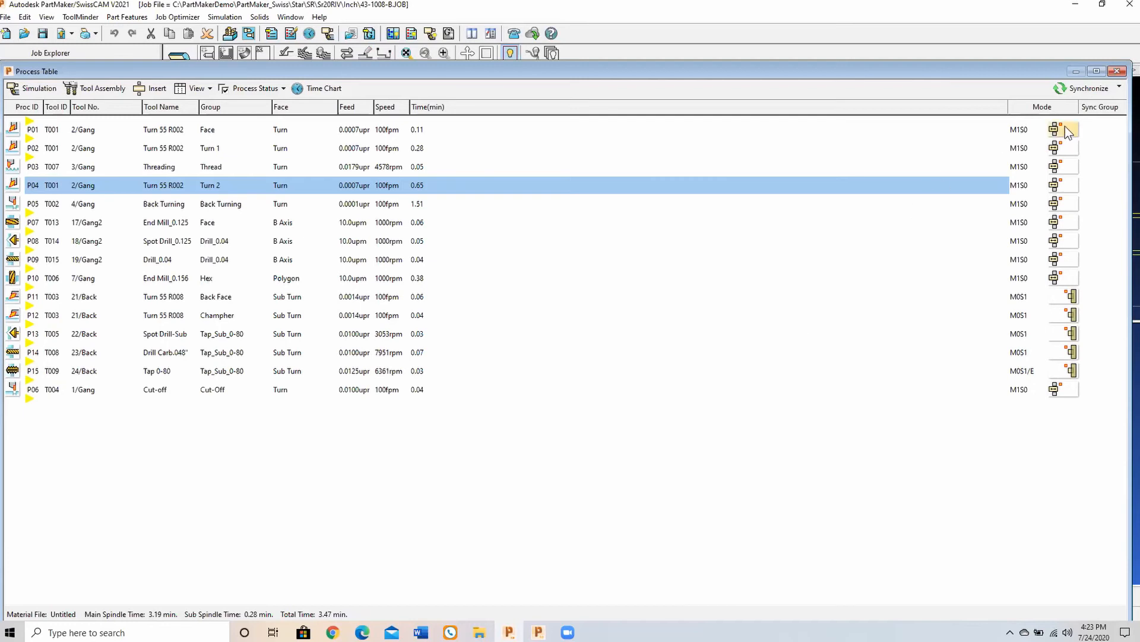
Step: Set the sub spindle mode to Machining with One Tool (S1) for process P01 and all consecutive processes with the same mode
left_click(205, 129)
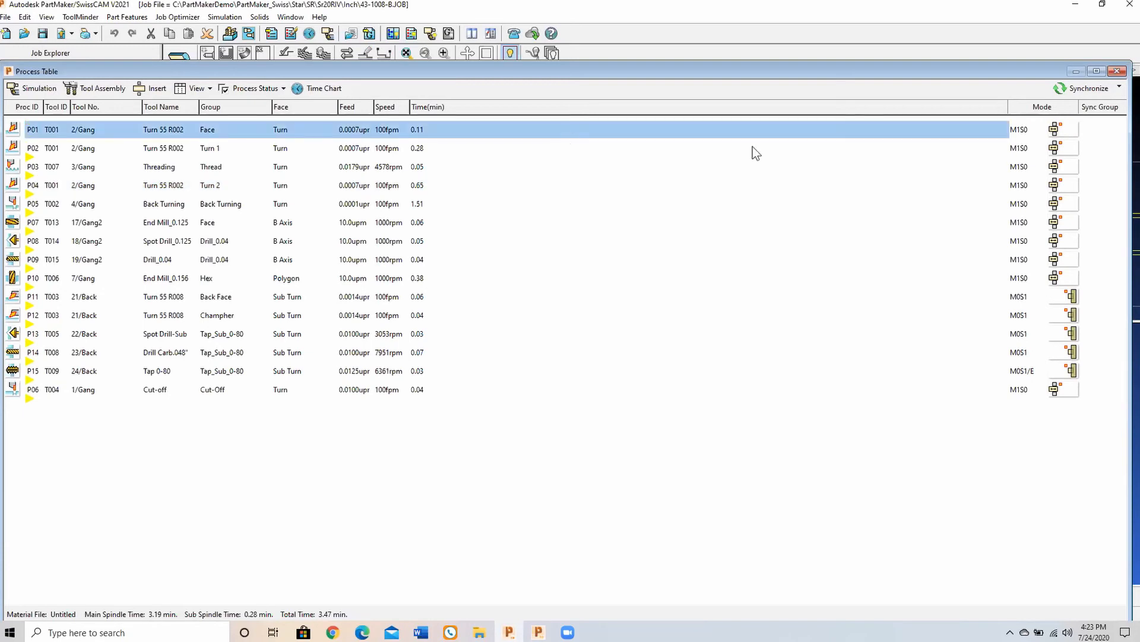
left_click(1069, 128)
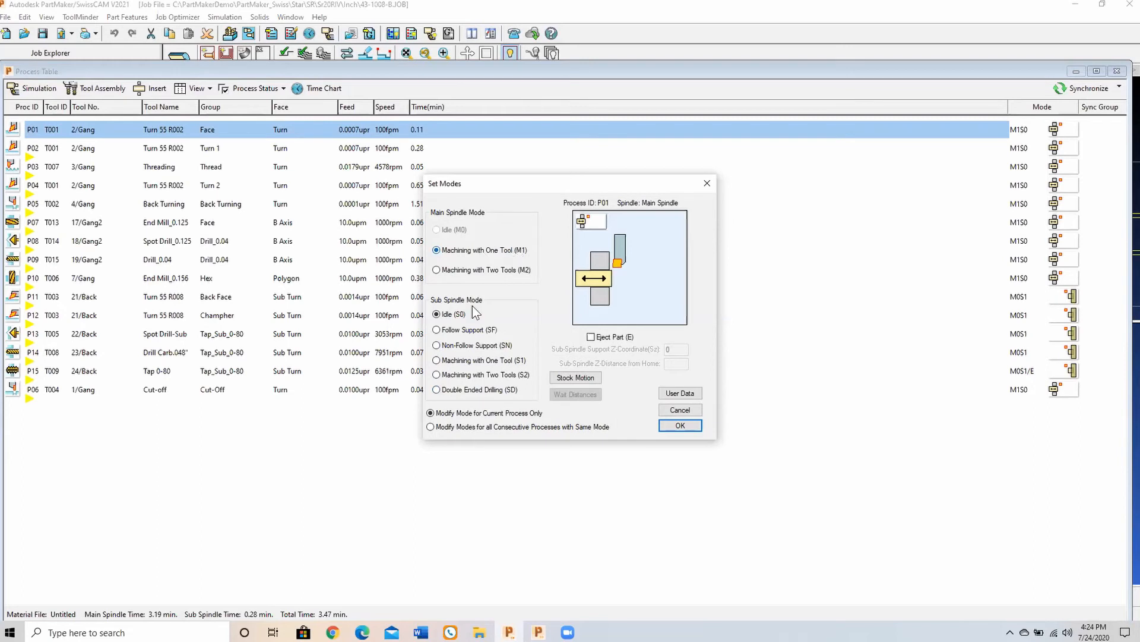
left_click(463, 361)
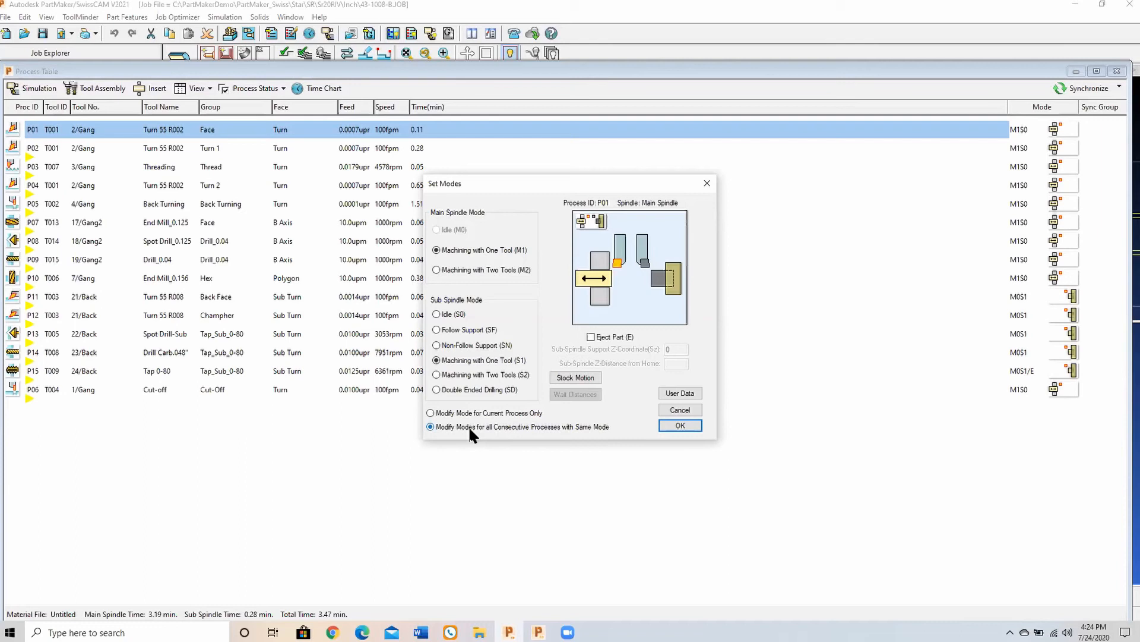
left_click(681, 426)
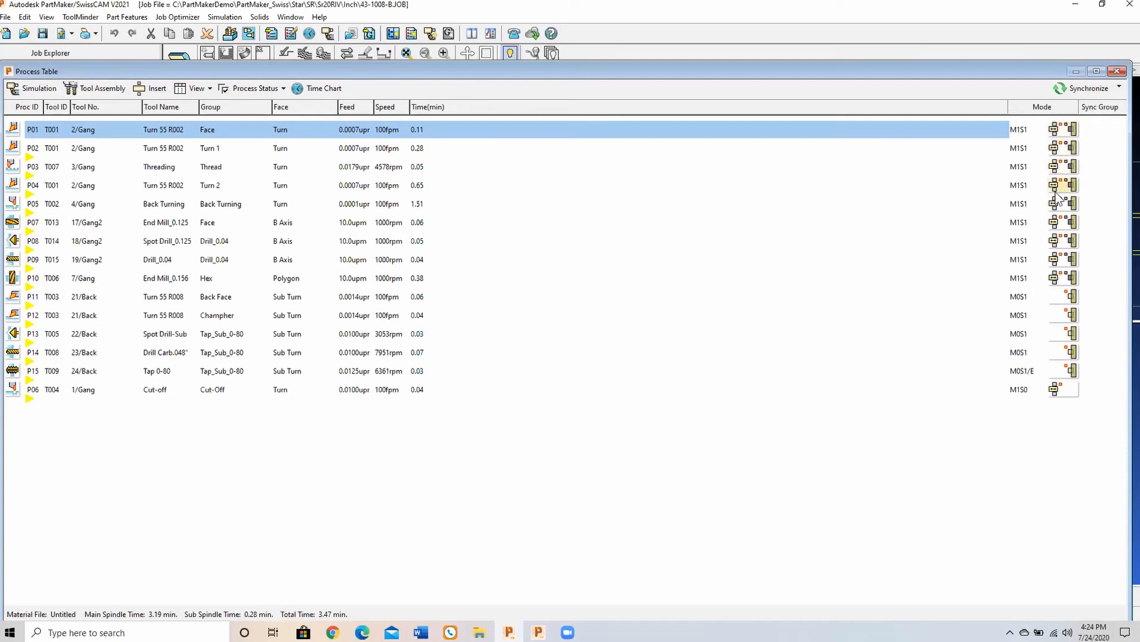
Step: Set the main spindle mode to Machining with One Tool (M1) for P11 and all consecutive same-mode processes, and synchronize the process table
double_click(1060, 292)
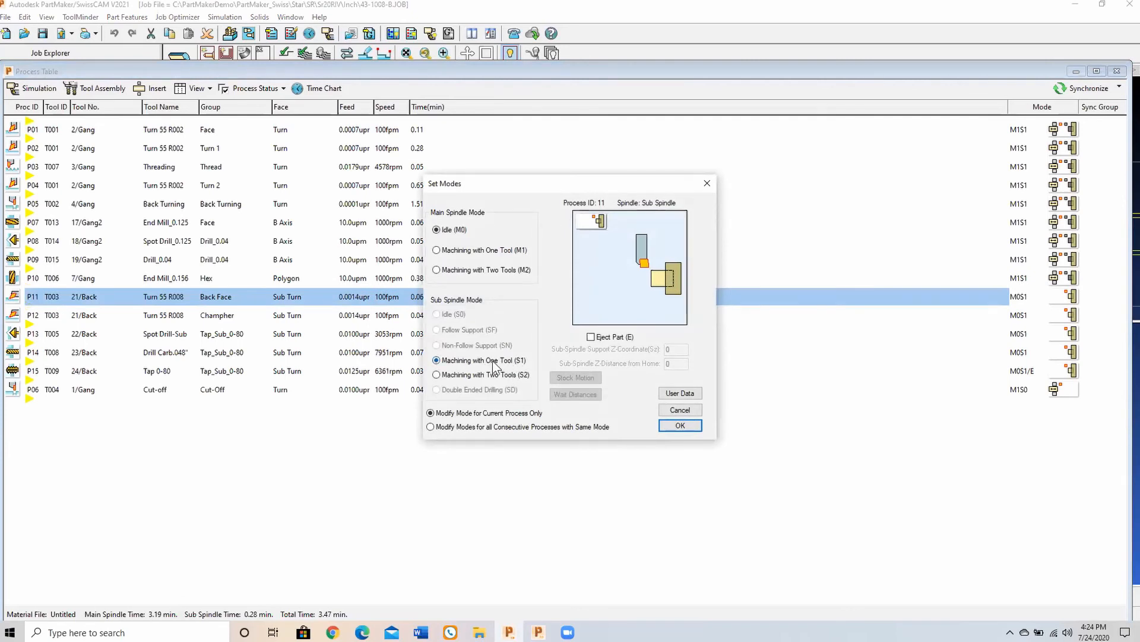
left_click(457, 252)
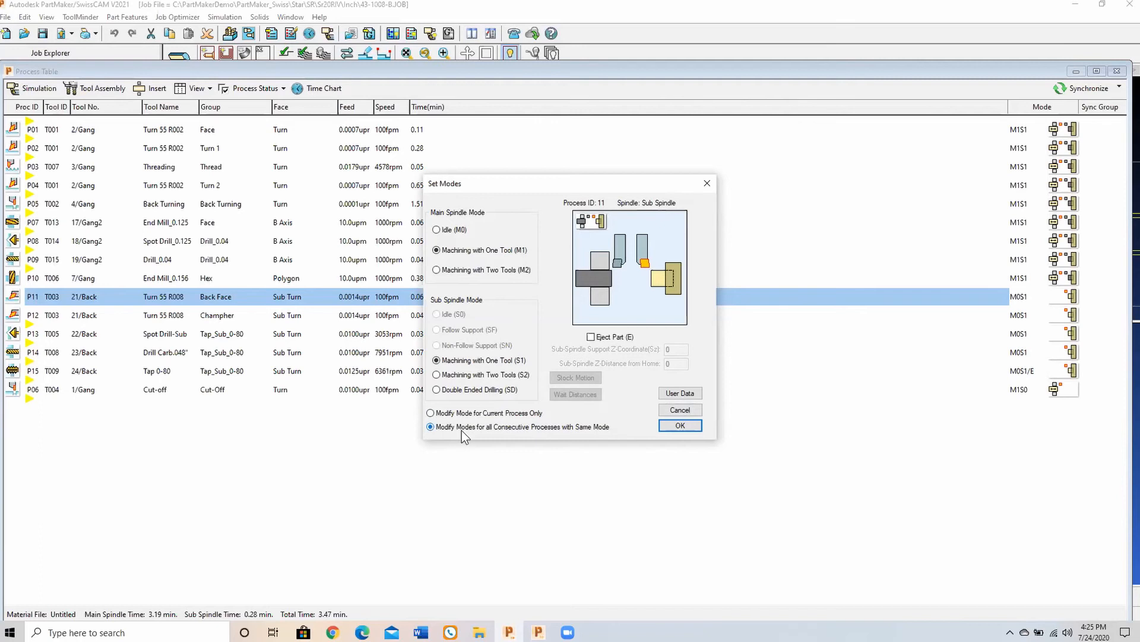
left_click(681, 426)
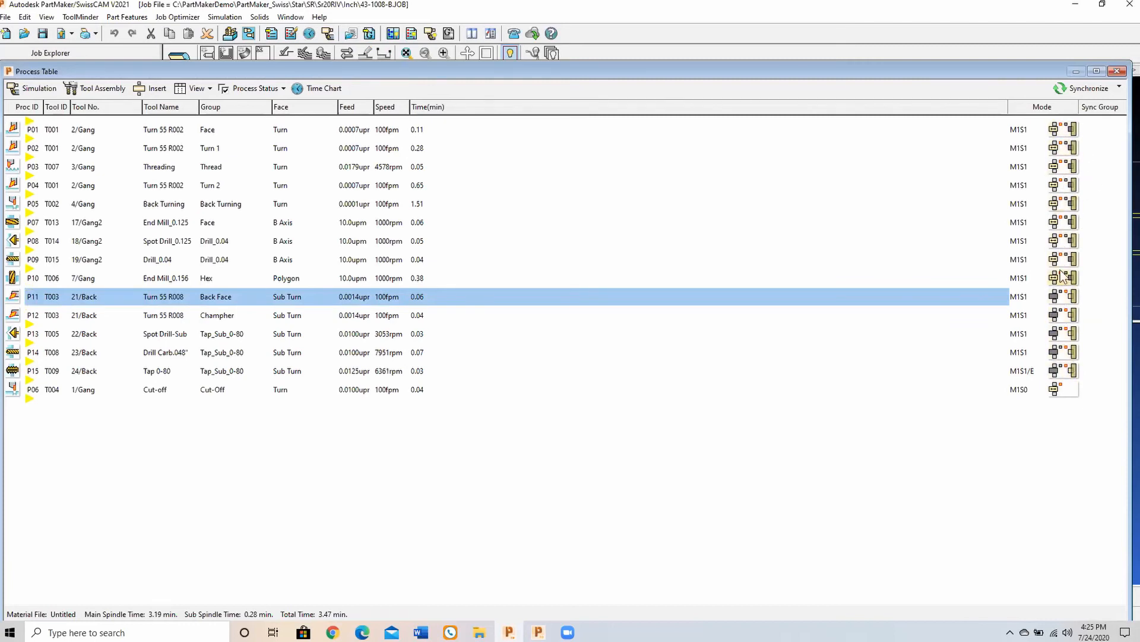
left_click(1085, 89)
Step: Set the cut-off process P06 to Follow Support (SF) with a sub-spindle support Z-coordinate of .95
double_click(1067, 394)
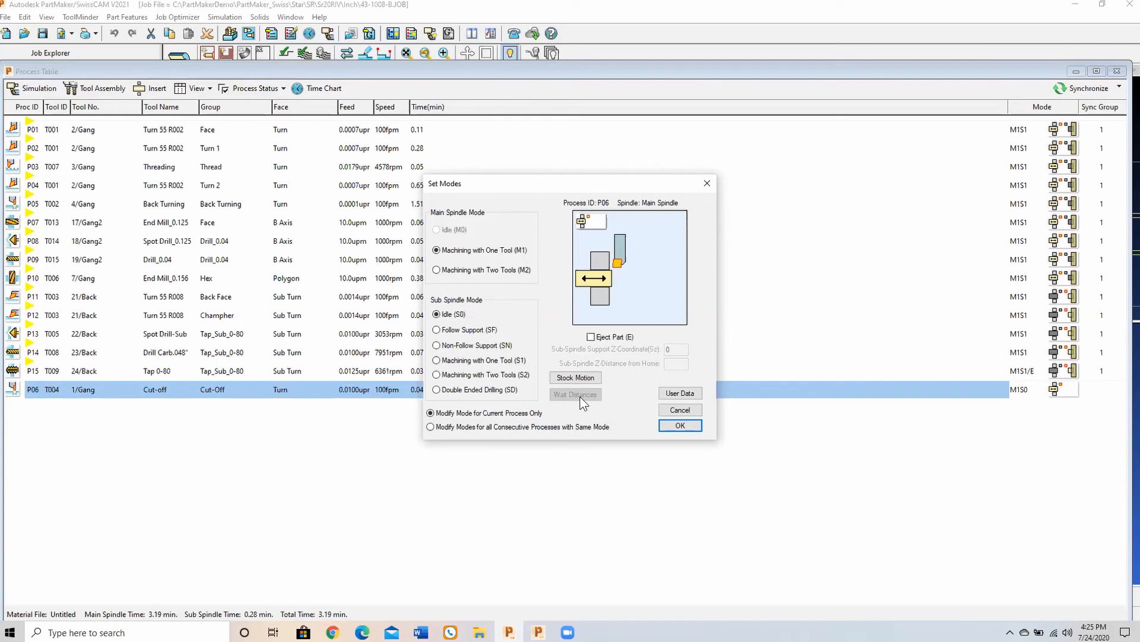
left_click(456, 330)
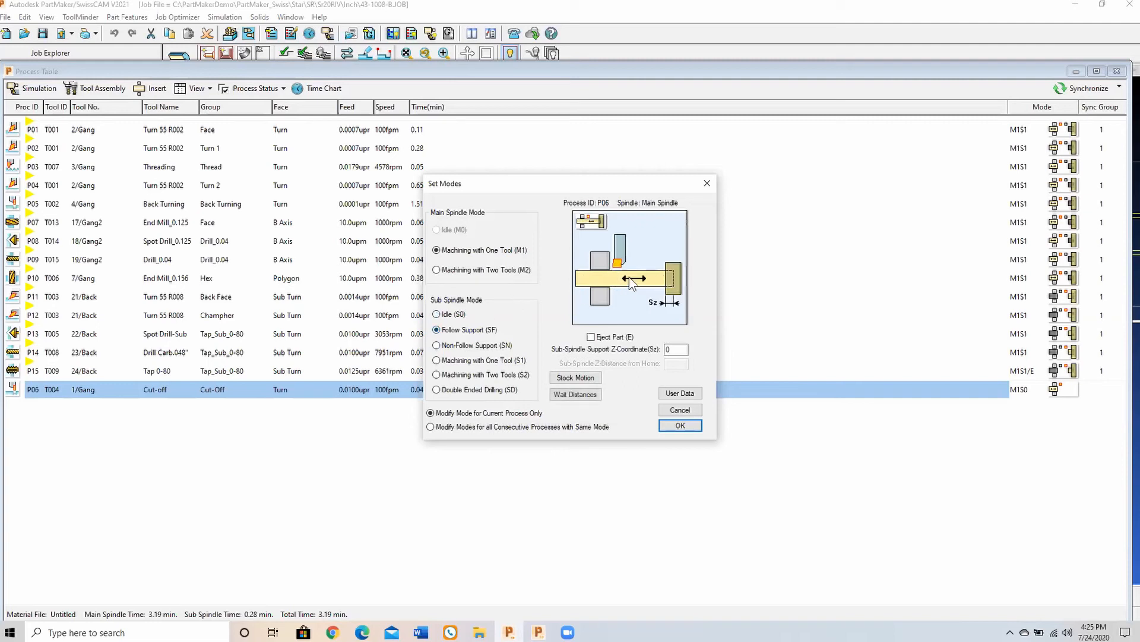
left_click_drag(674, 350, 655, 352)
type(".95")
left_click(680, 425)
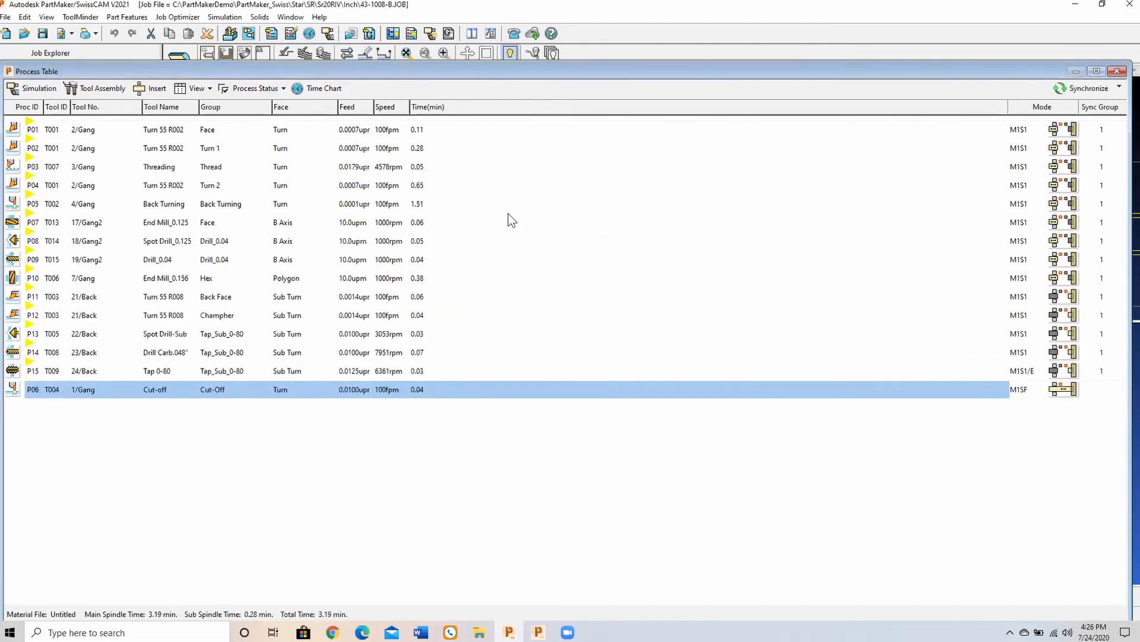
Step: Open the simulation, change it to the simplified view without the machine model, and play it
key("F9")
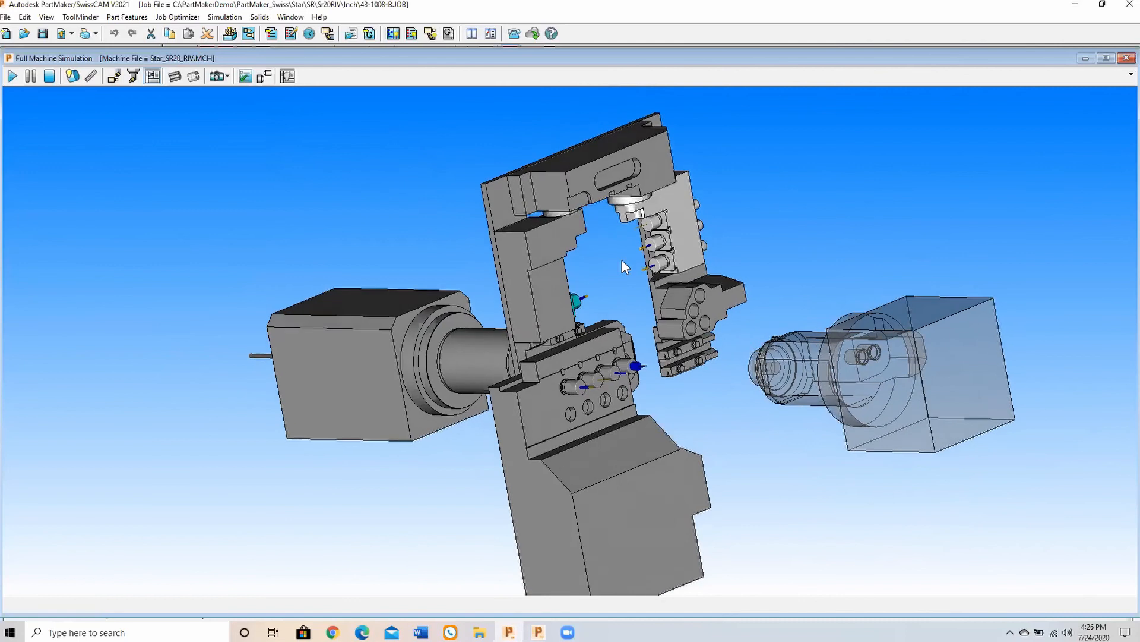
left_click(114, 75)
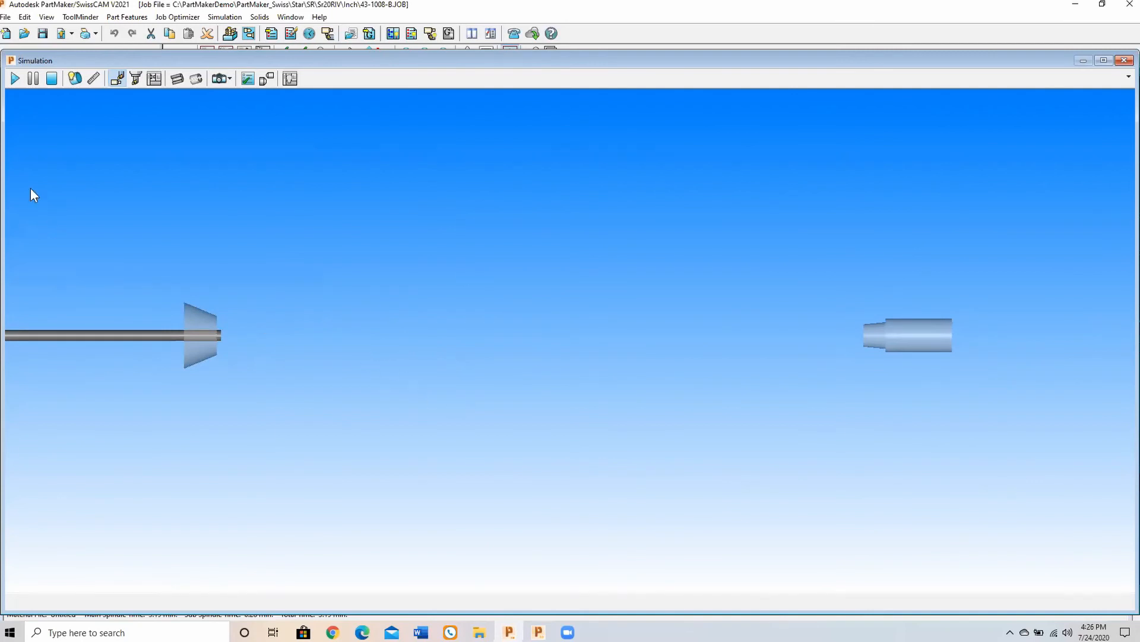
left_click(15, 79)
Step: Switch to full machine simulation, orient the machine to an angled view, and play the job
left_click(156, 79)
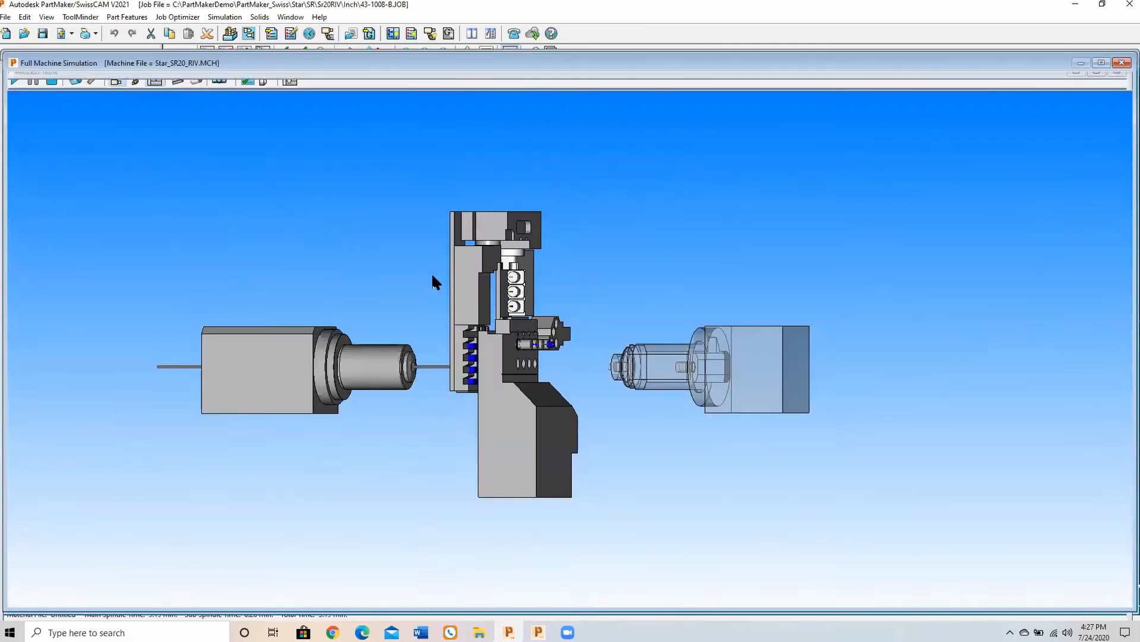
left_click_drag(431, 272, 529, 281)
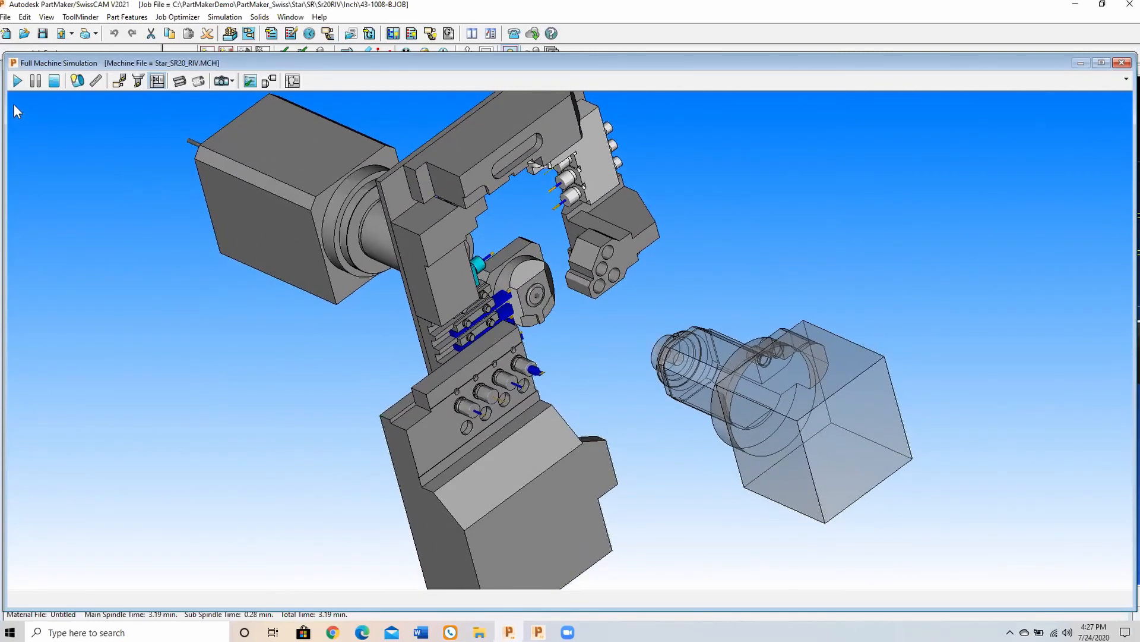
left_click(17, 83)
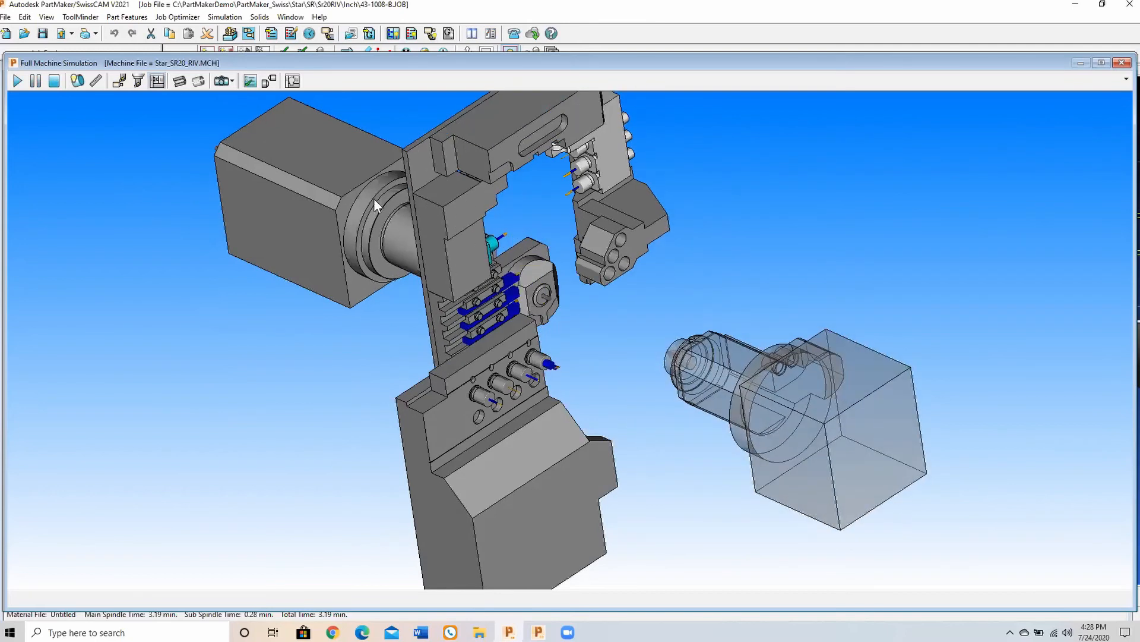
Step: Show only the finished part in the simulation, inspect it up close from several angles, and close the simulation
left_click(77, 81)
left_click_drag(404, 368, 529, 361)
mouse_move(528, 362)
middle_mouse_down()
mouse_move(515, 354)
mouse_move(533, 368)
middle_mouse_up()
scroll(528, 380, "up", 3)
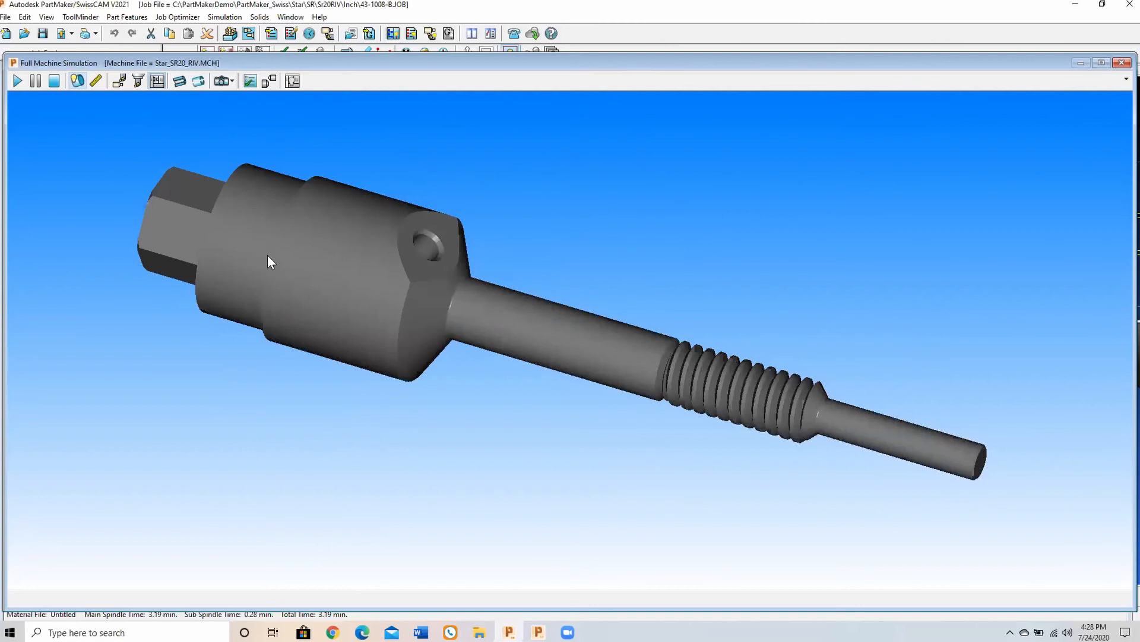
left_click_drag(268, 257, 245, 269)
left_click_drag(330, 275, 331, 250)
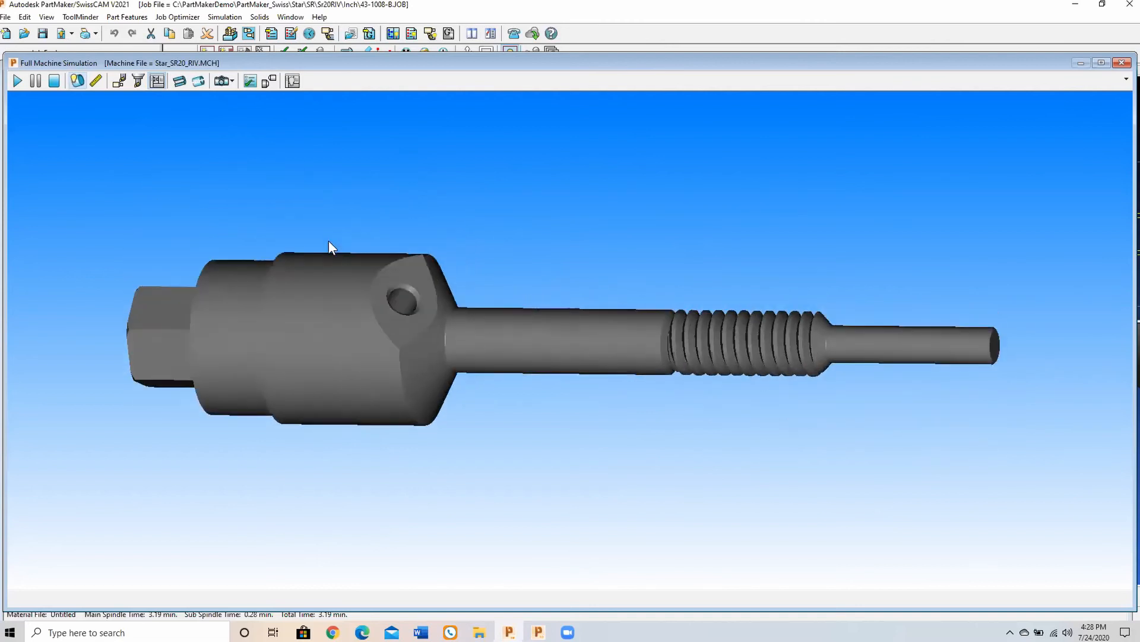
left_click(1122, 62)
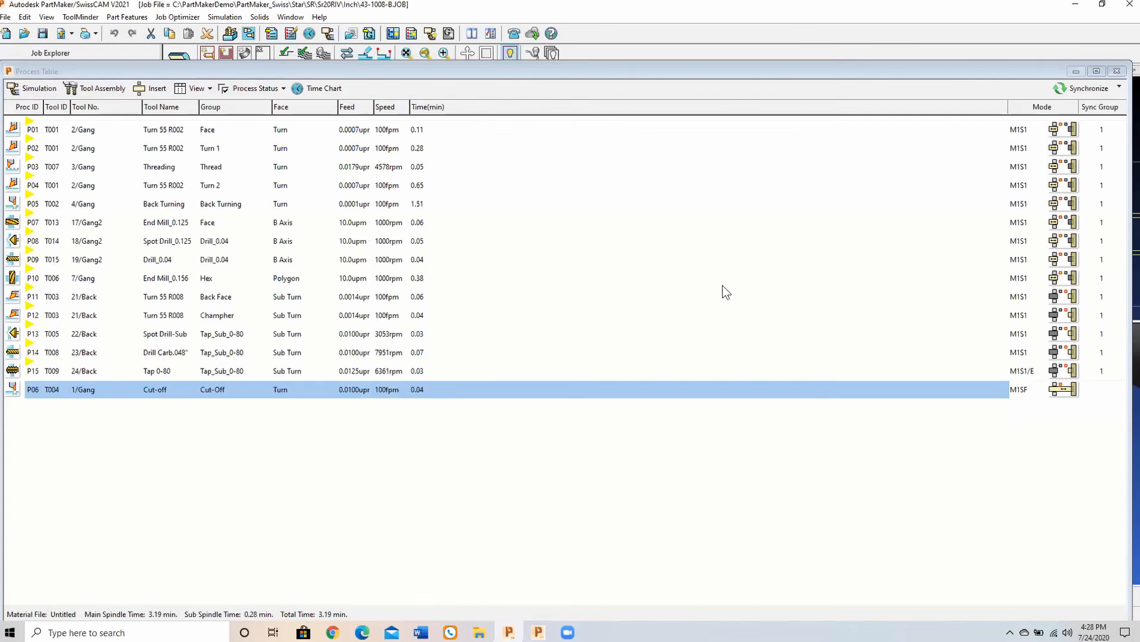
Step: Preview the NC program with Quick NC Program View, accepting the post options, and close the preview
left_click(178, 17)
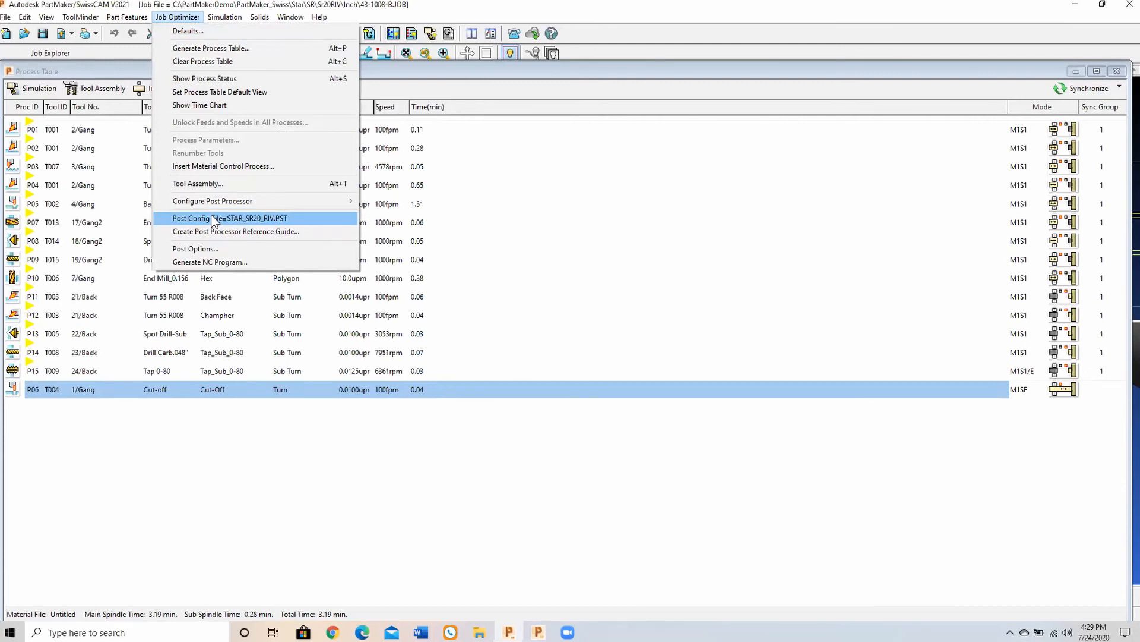
right_click(586, 240)
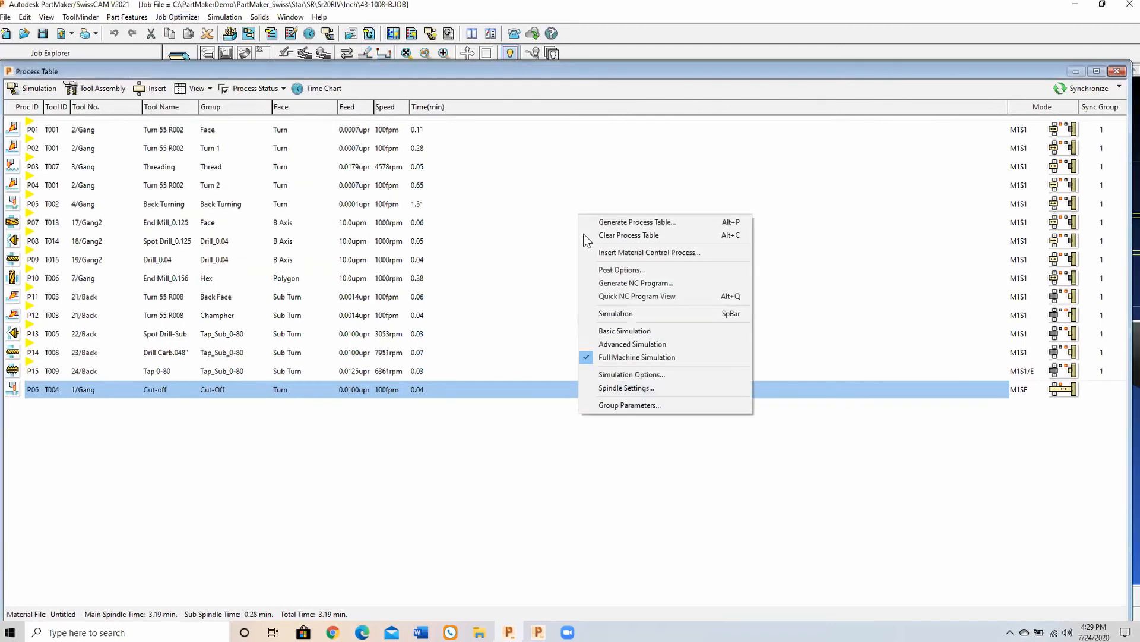
left_click(623, 295)
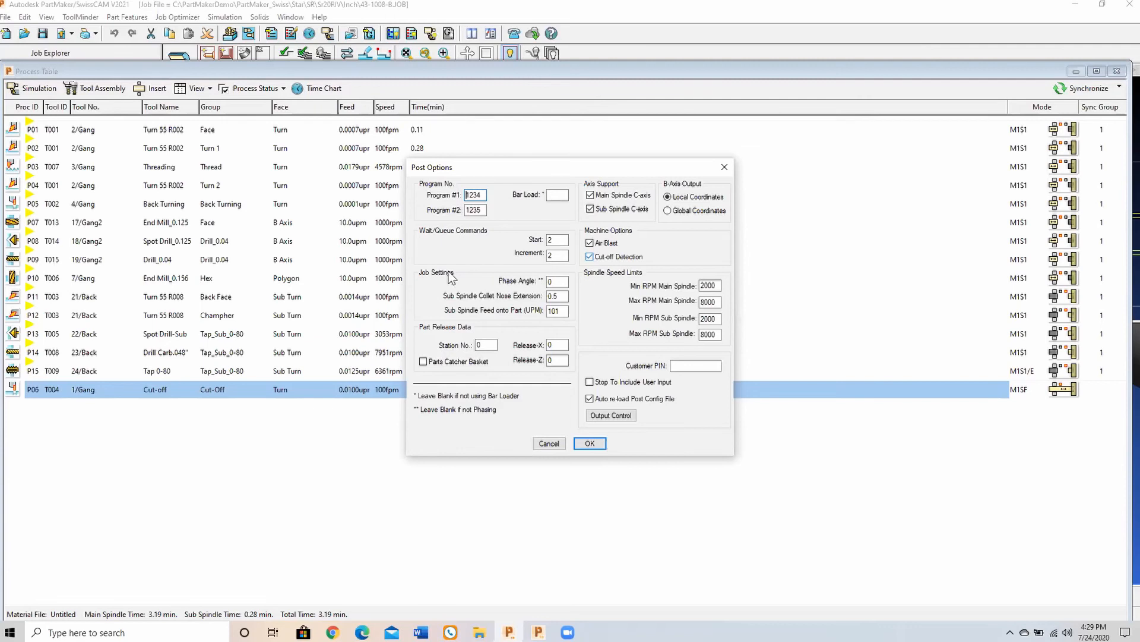
left_click(589, 444)
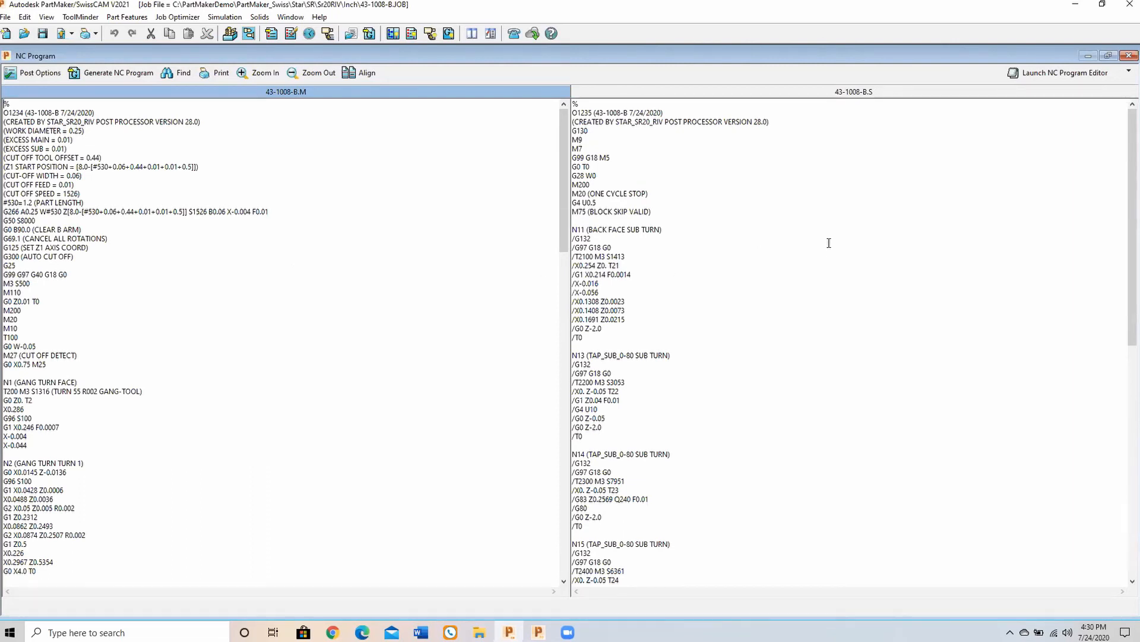
left_click(1129, 55)
Step: Generate the NC program under the file name 43-1008-B.TXT, view both channel files in the NC program editor, and close them
right_click(797, 215)
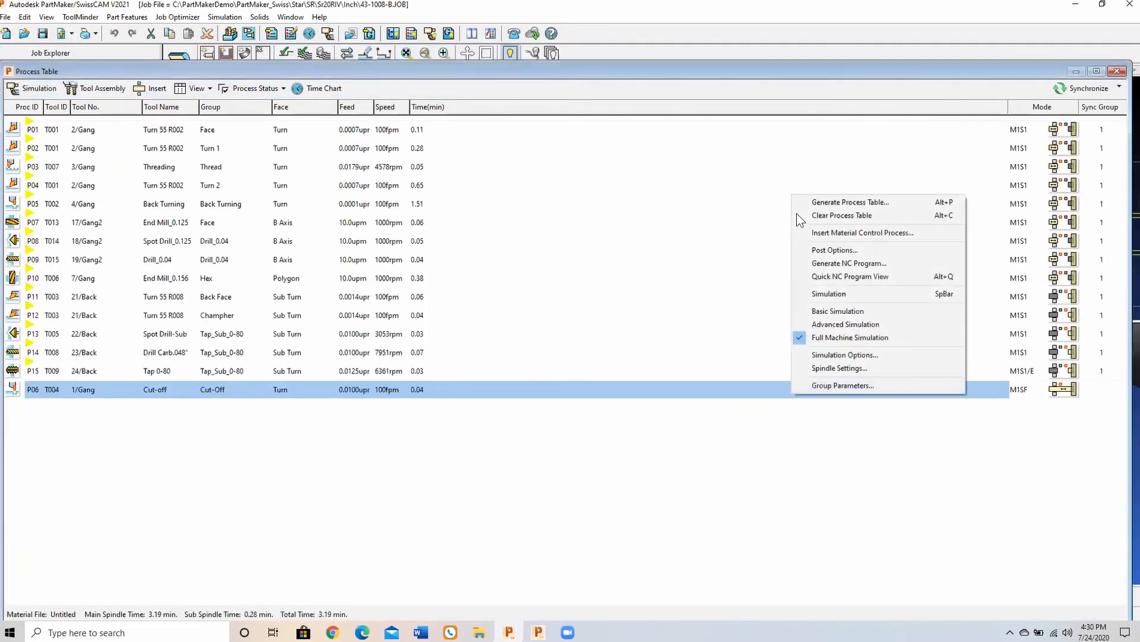
left_click(838, 268)
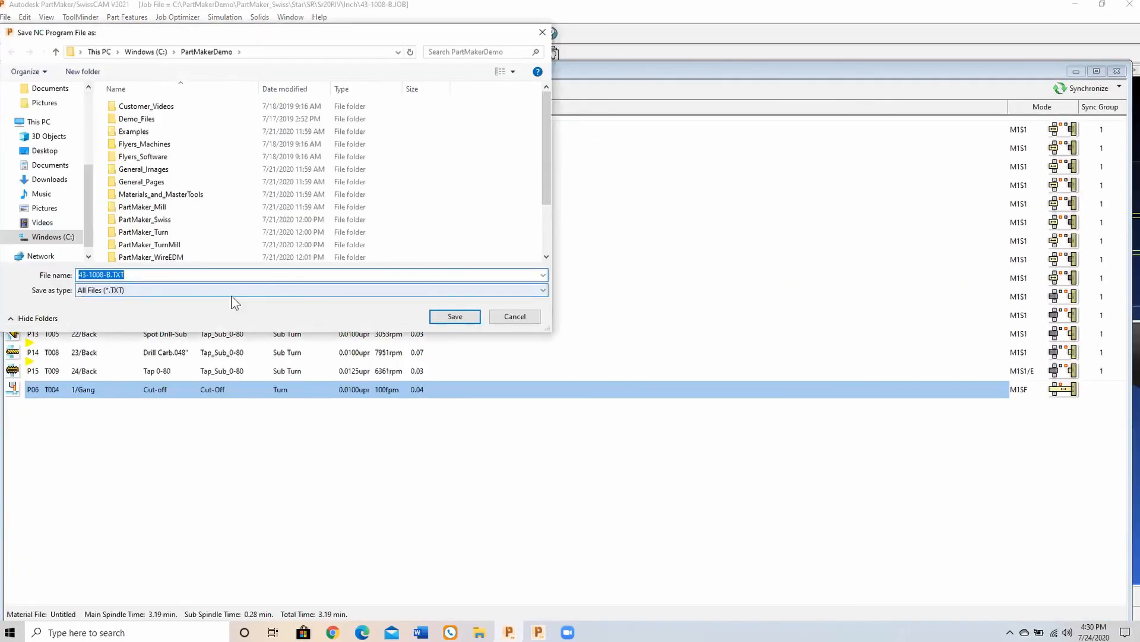
left_click(455, 316)
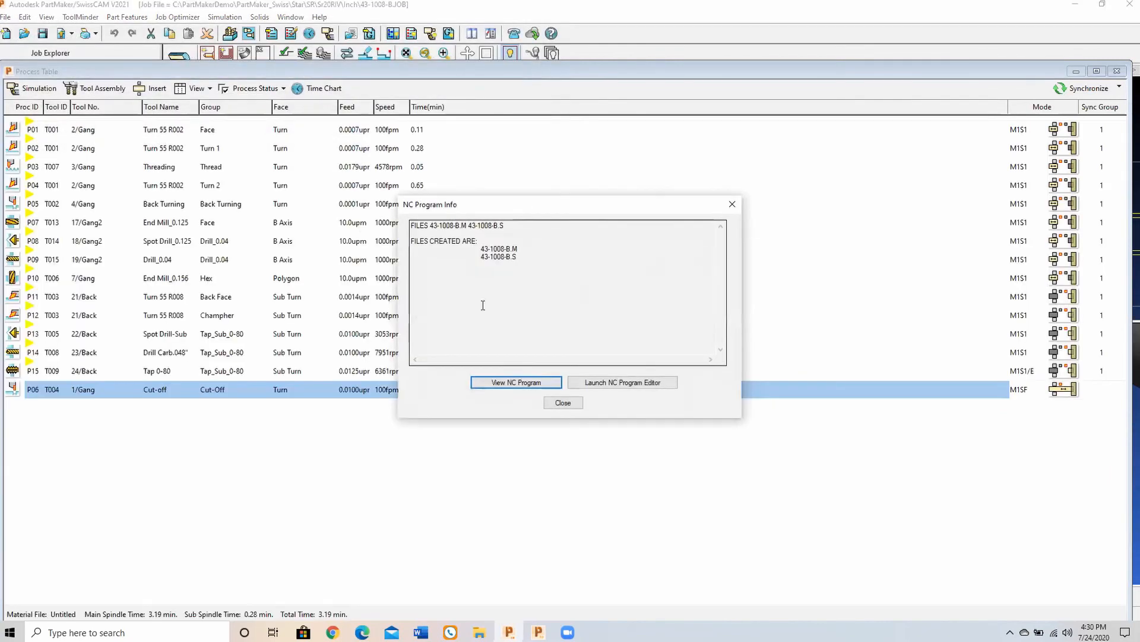
left_click(602, 380)
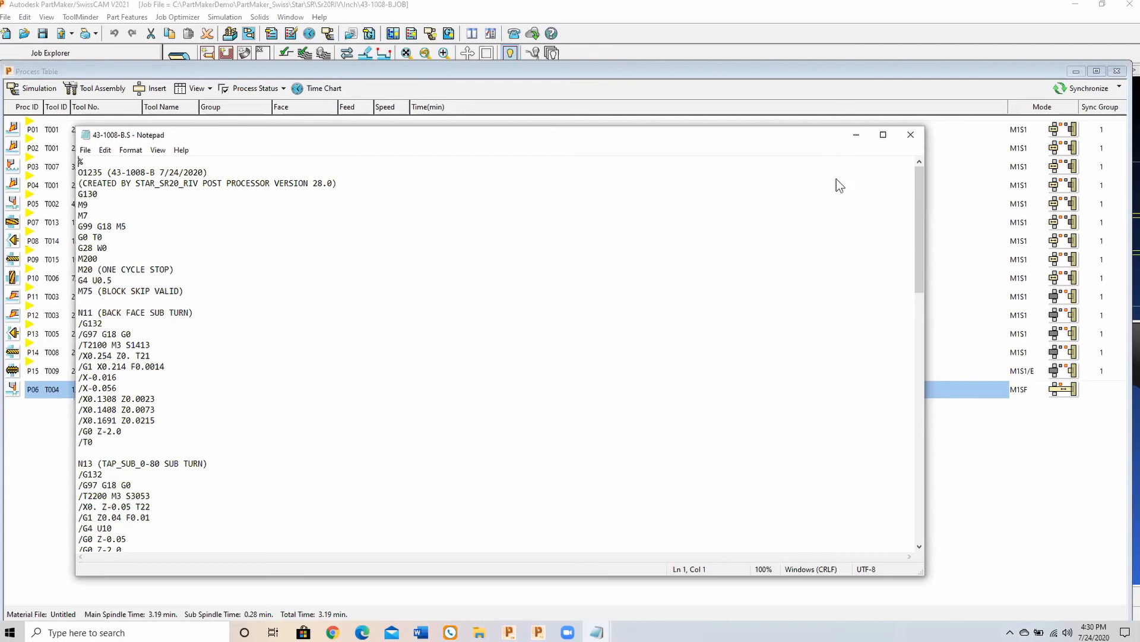
left_click(911, 136)
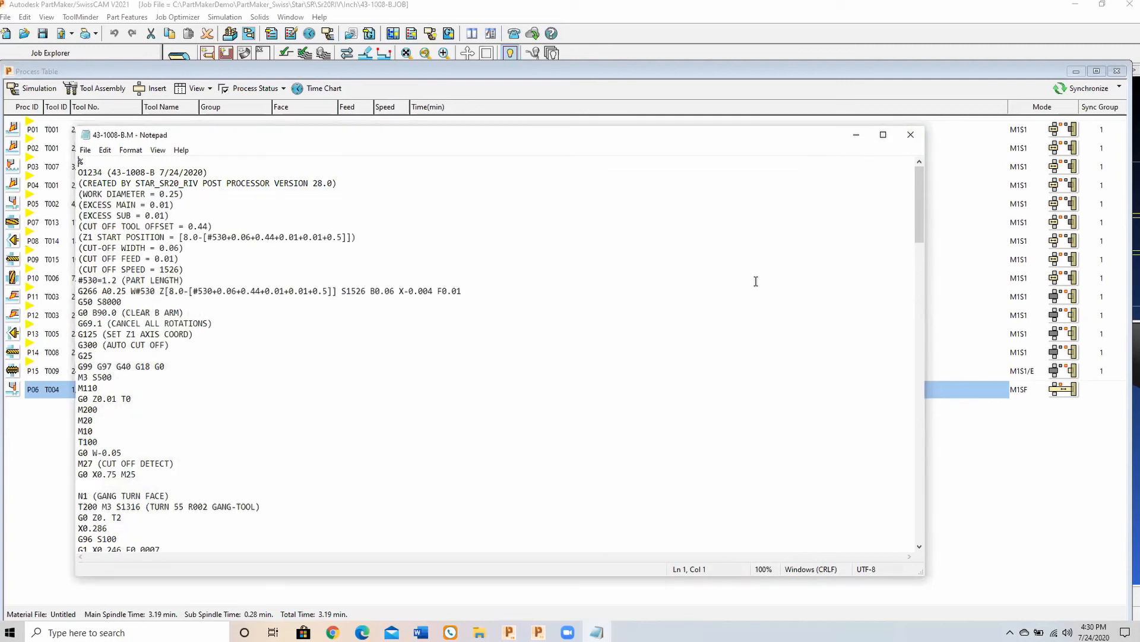
left_click(907, 136)
Step: Close the process table and fit the solid model in the Right view
left_click(1117, 70)
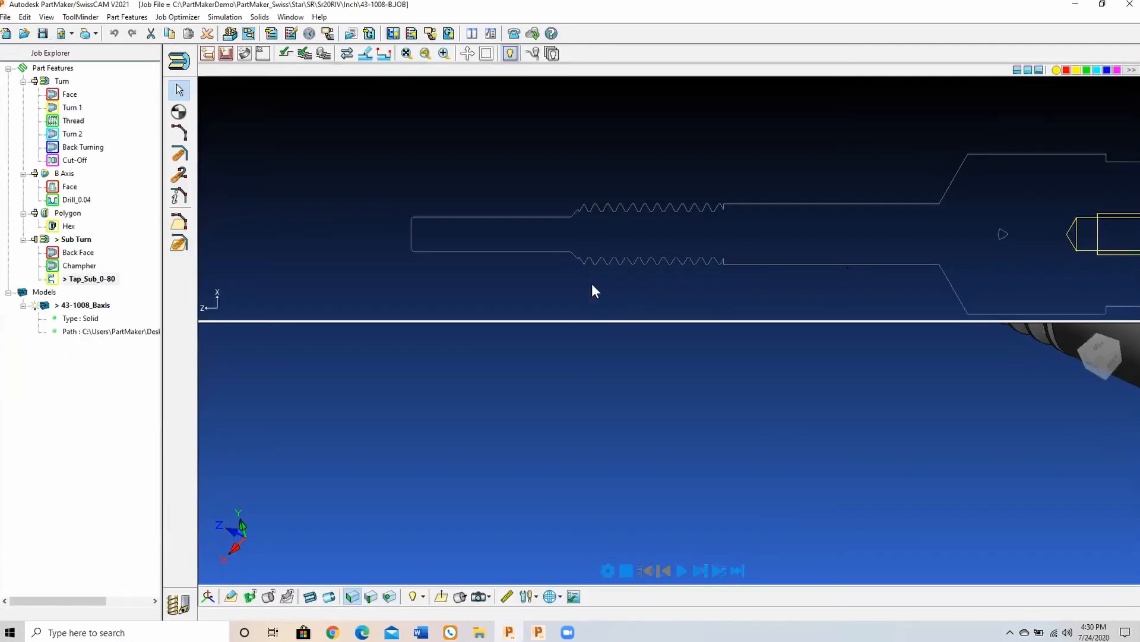
left_click(442, 596)
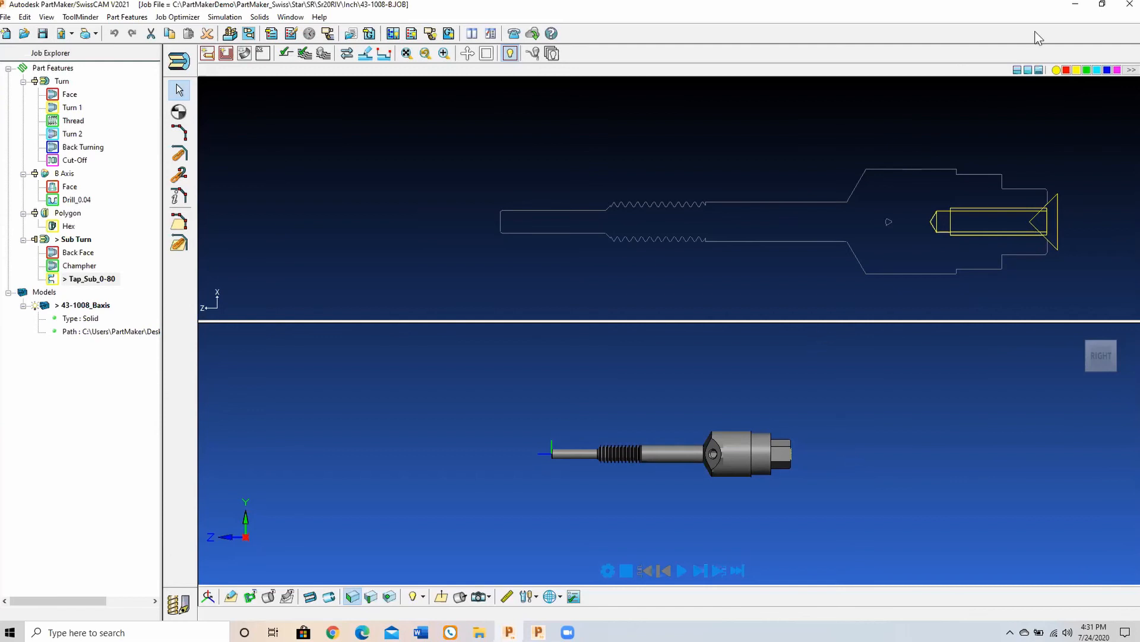
Step: Switch to PartMaker Rolling Demo, open the Citizen M group under the Swiss machines, and browse its machine models
left_click(1075, 5)
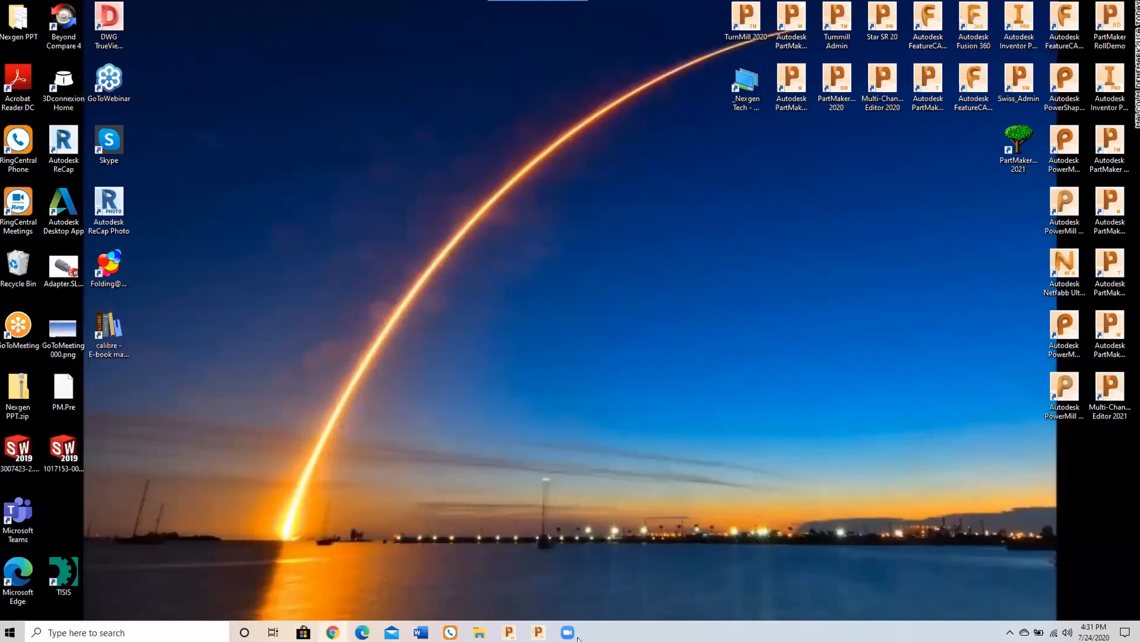
left_click(540, 632)
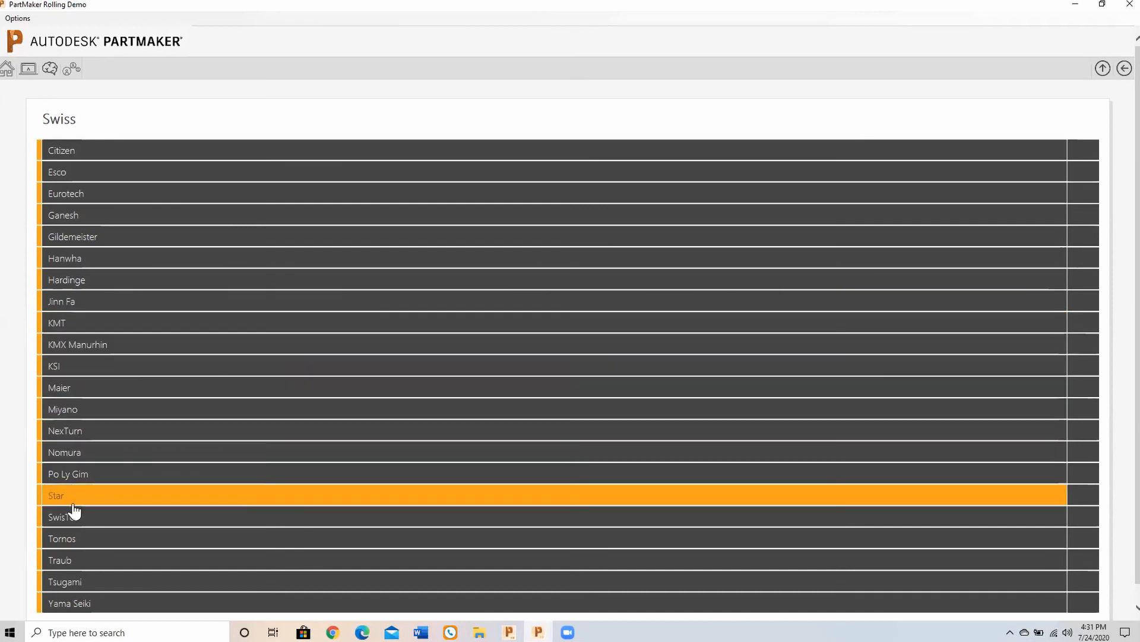
scroll(73, 509, "down", 1)
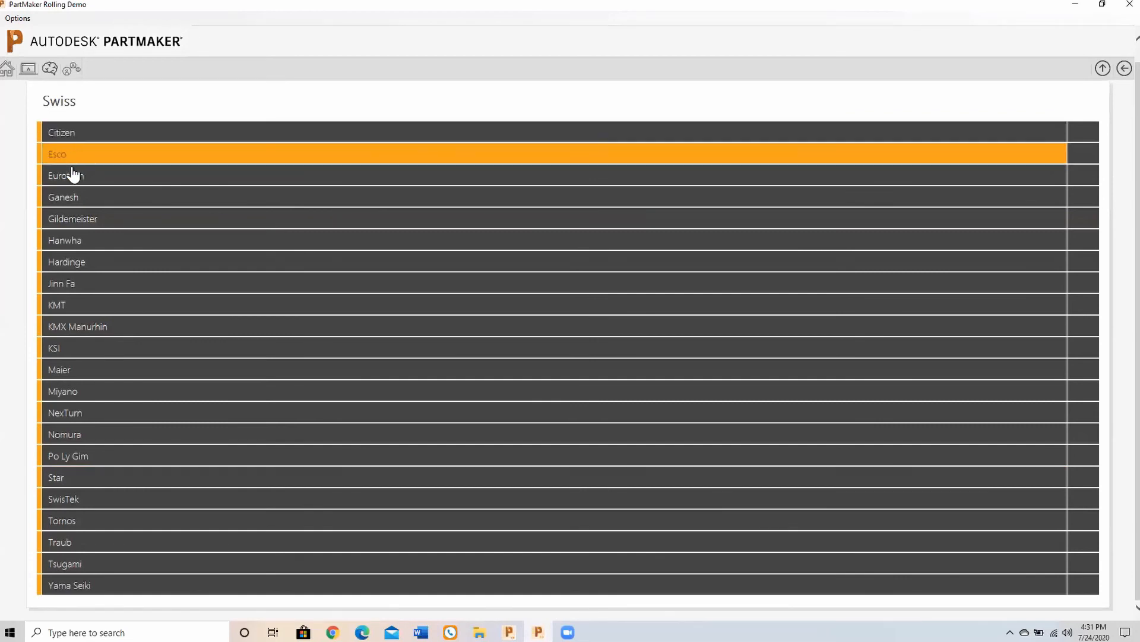
left_click(77, 134)
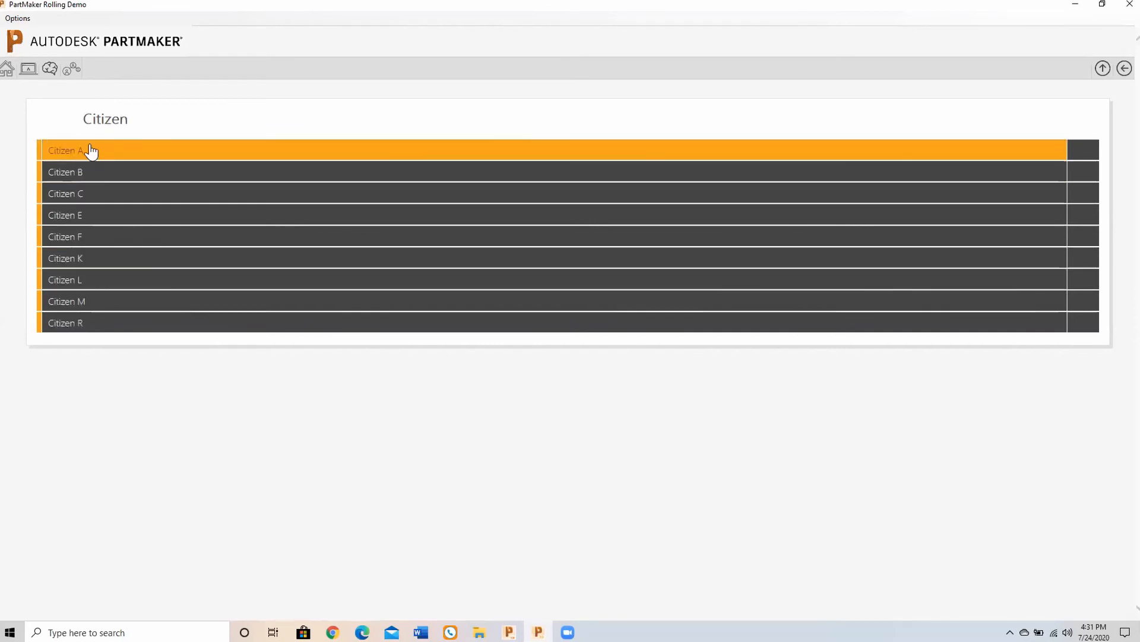
left_click(70, 304)
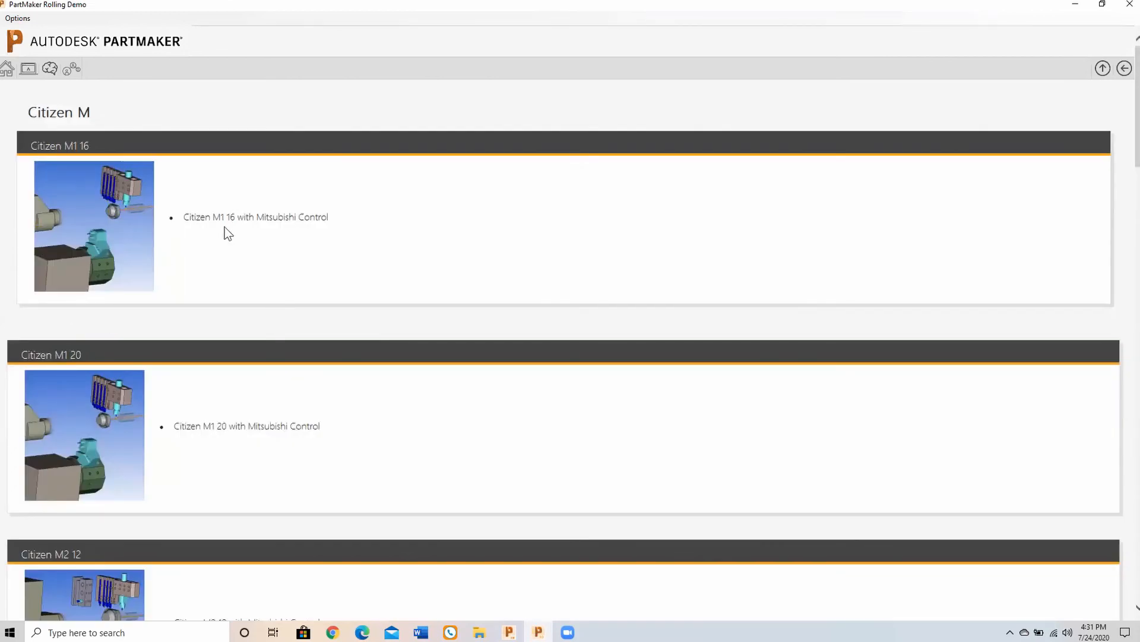
scroll(341, 371, "down", 6)
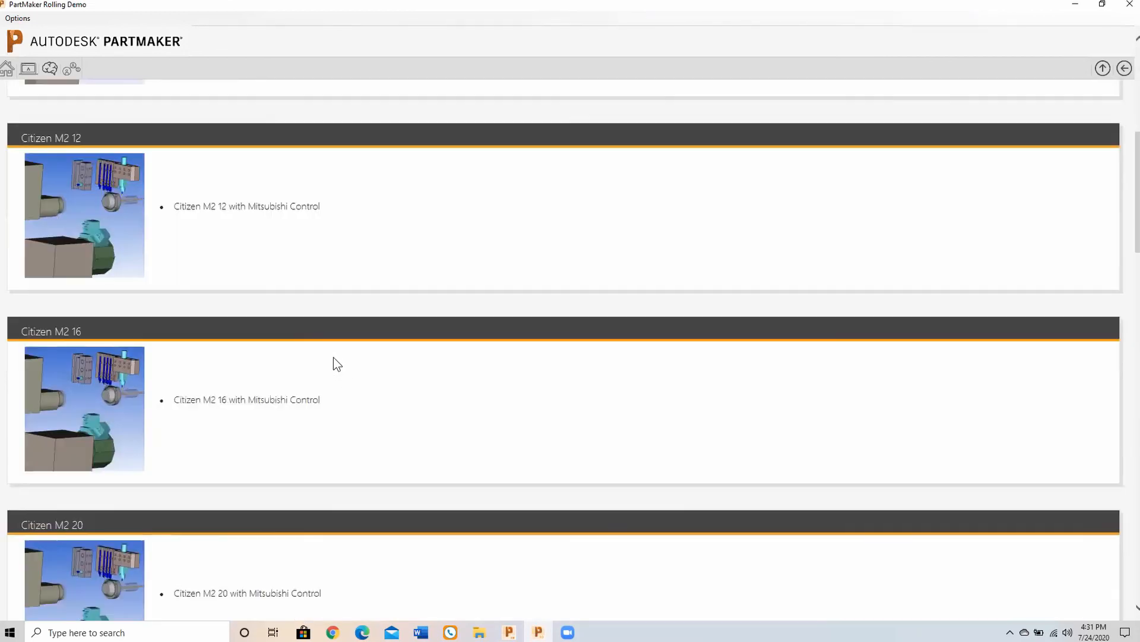
scroll(237, 326, "down", 3)
scroll(271, 320, "down", 3)
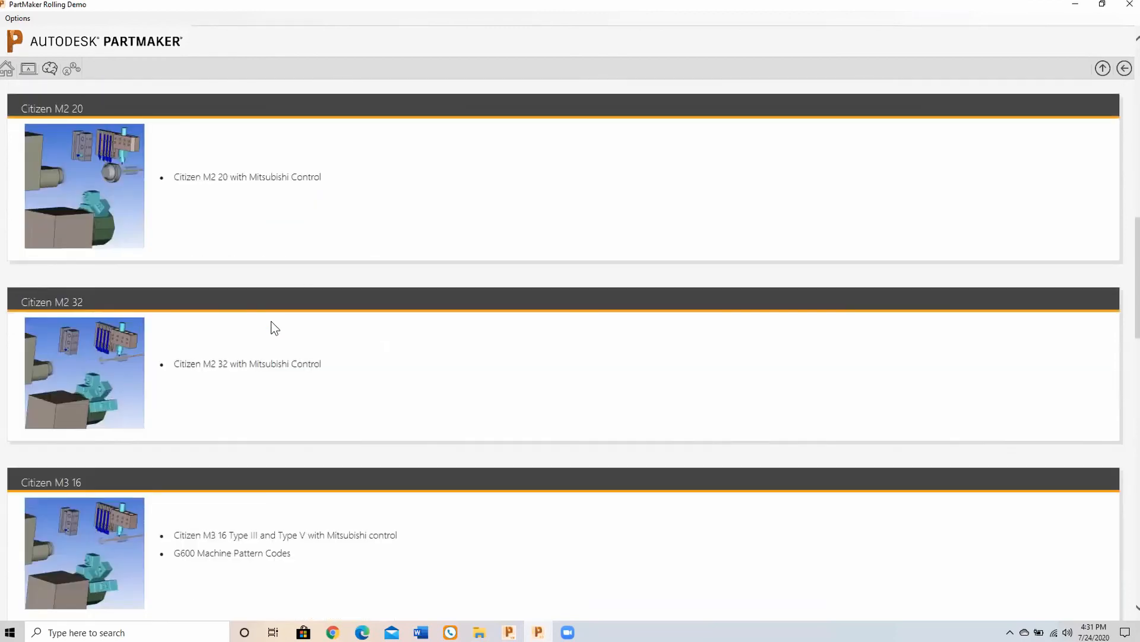
scroll(268, 326, "down", 7)
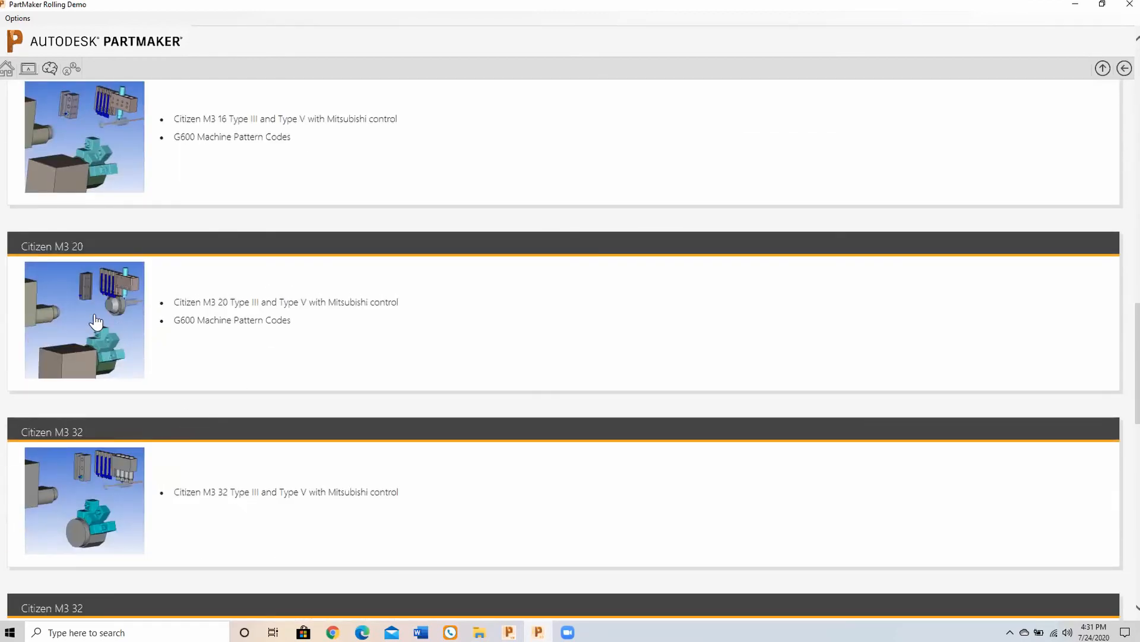
scroll(95, 322, "up", 19)
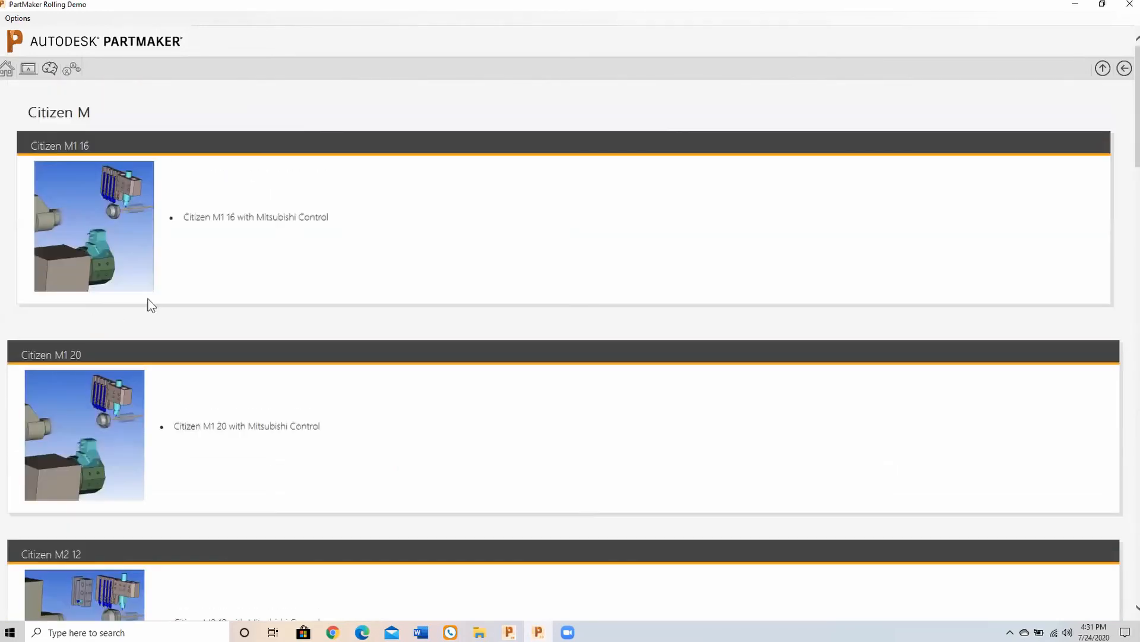